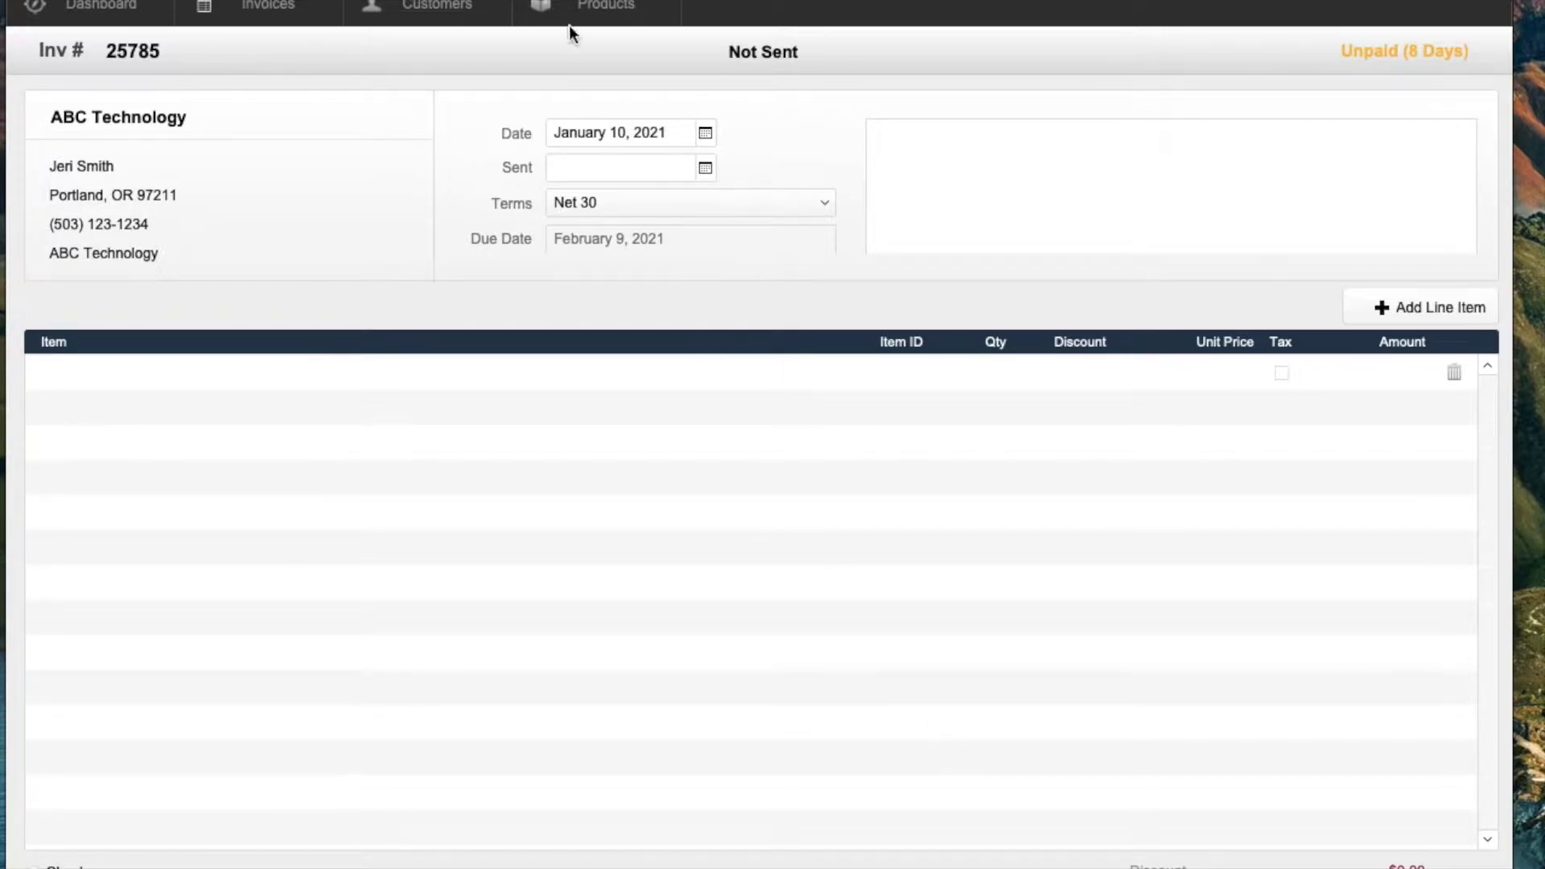
Step: Clear the invoice Date so the status reads Unpaid Overdue, then switch to Layout mode
click(607, 132)
click(607, 131)
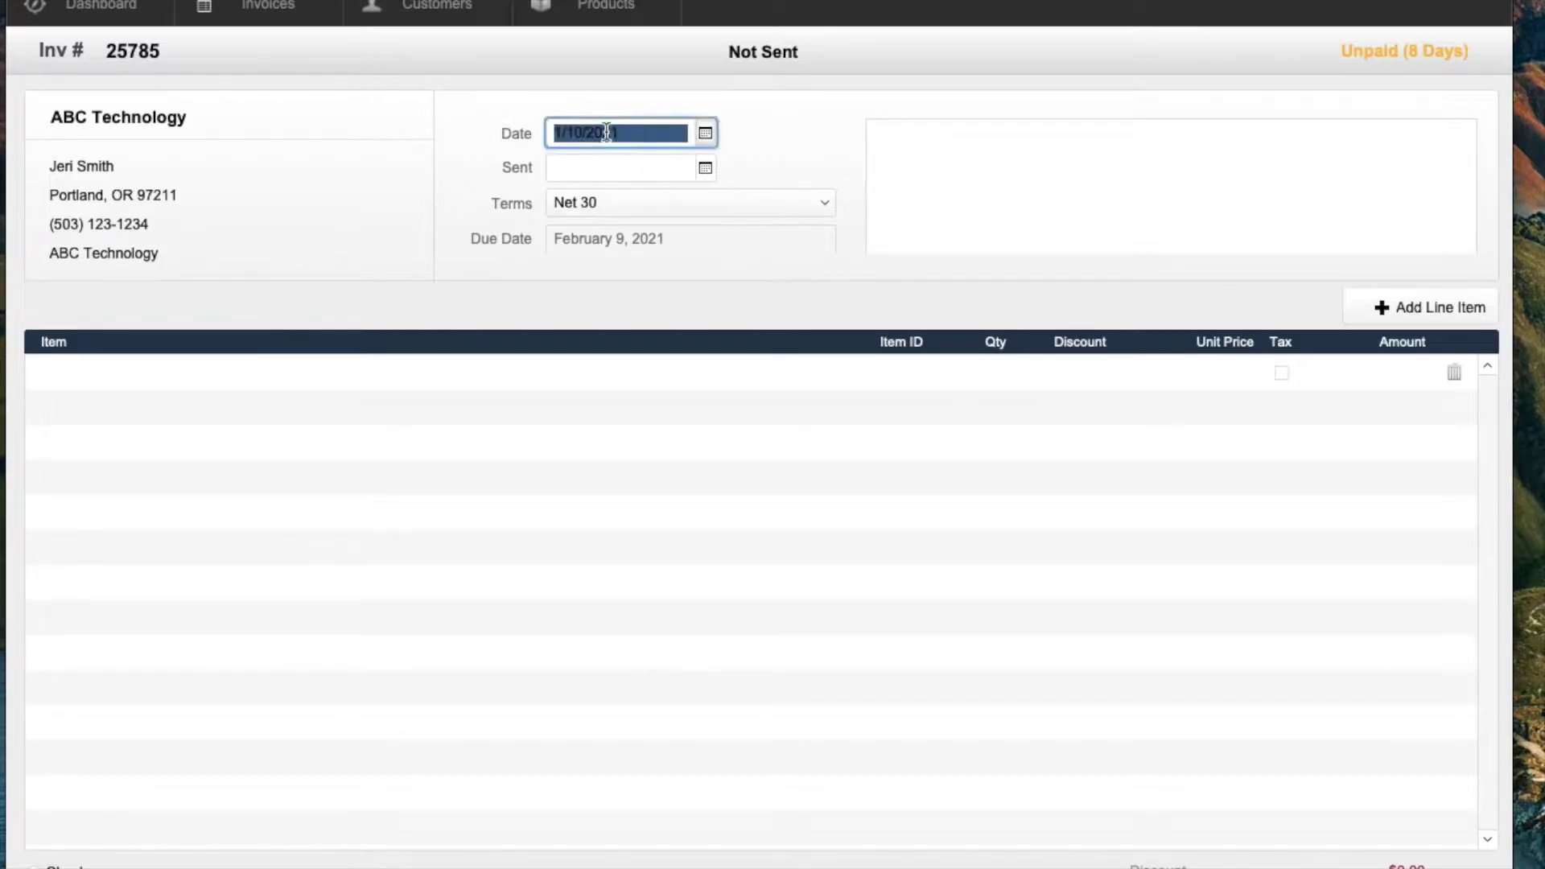
key(BackSpace)
click(771, 175)
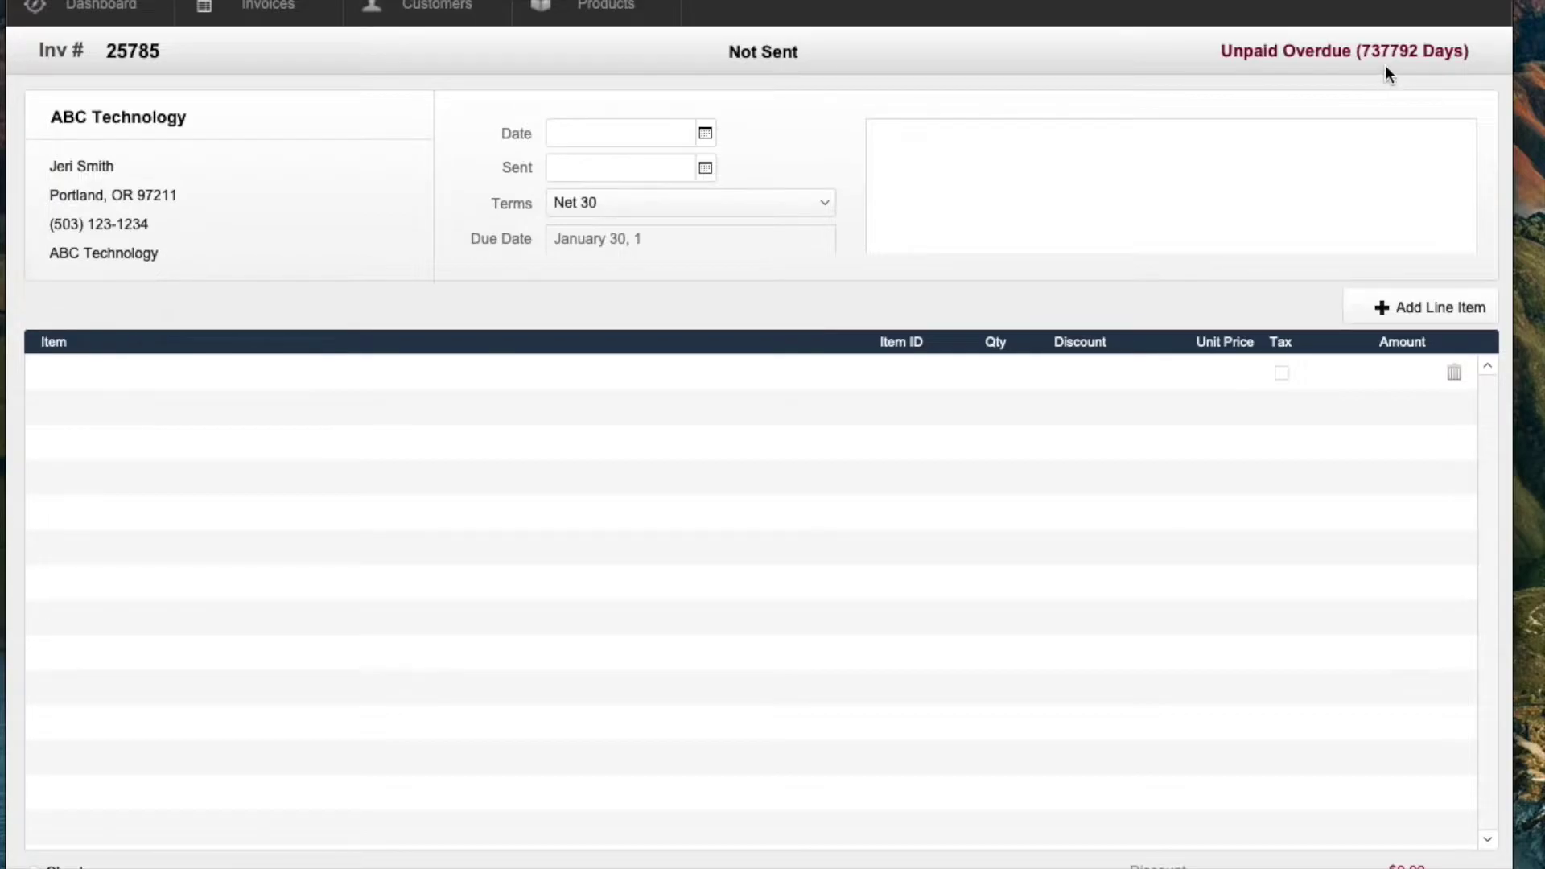
click(576, 130)
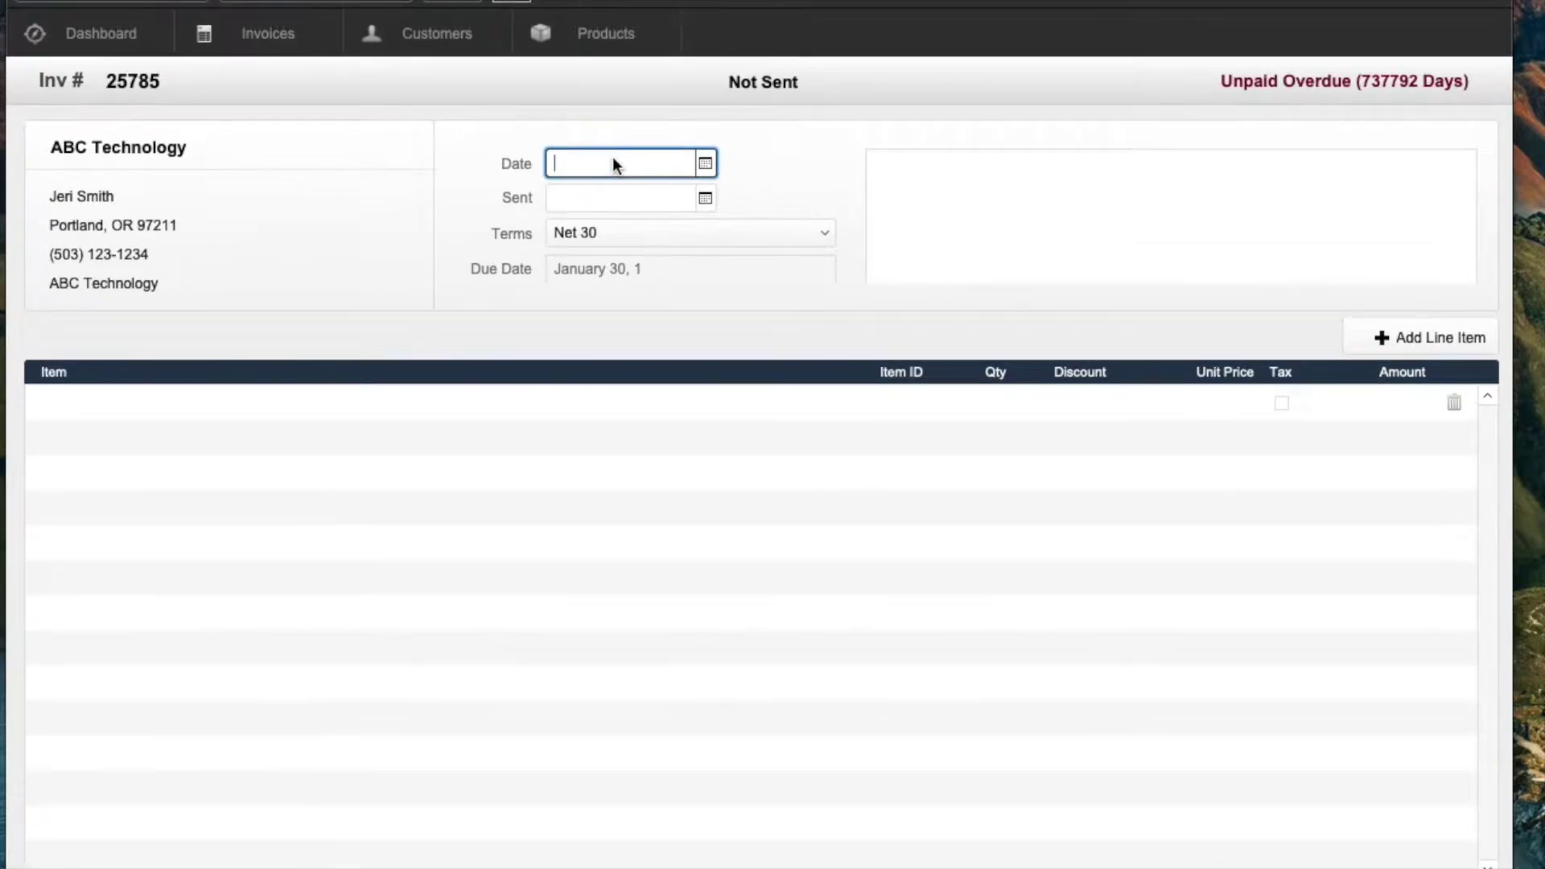
key(super+l)
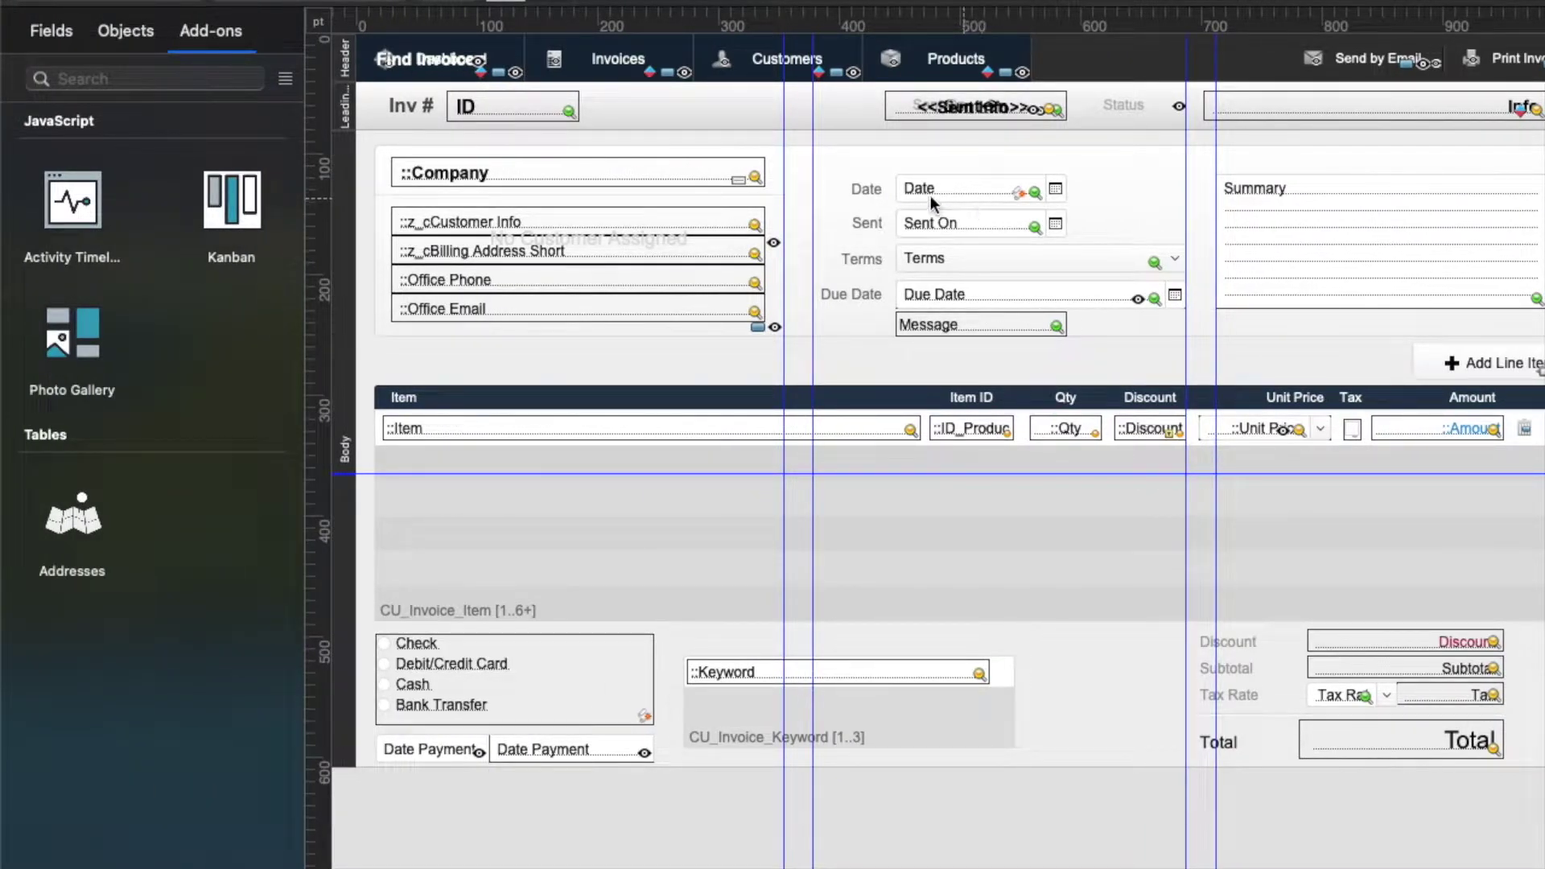
Step: Add a conditional formatting condition 'Value is empty' to the Date field
click(1019, 193)
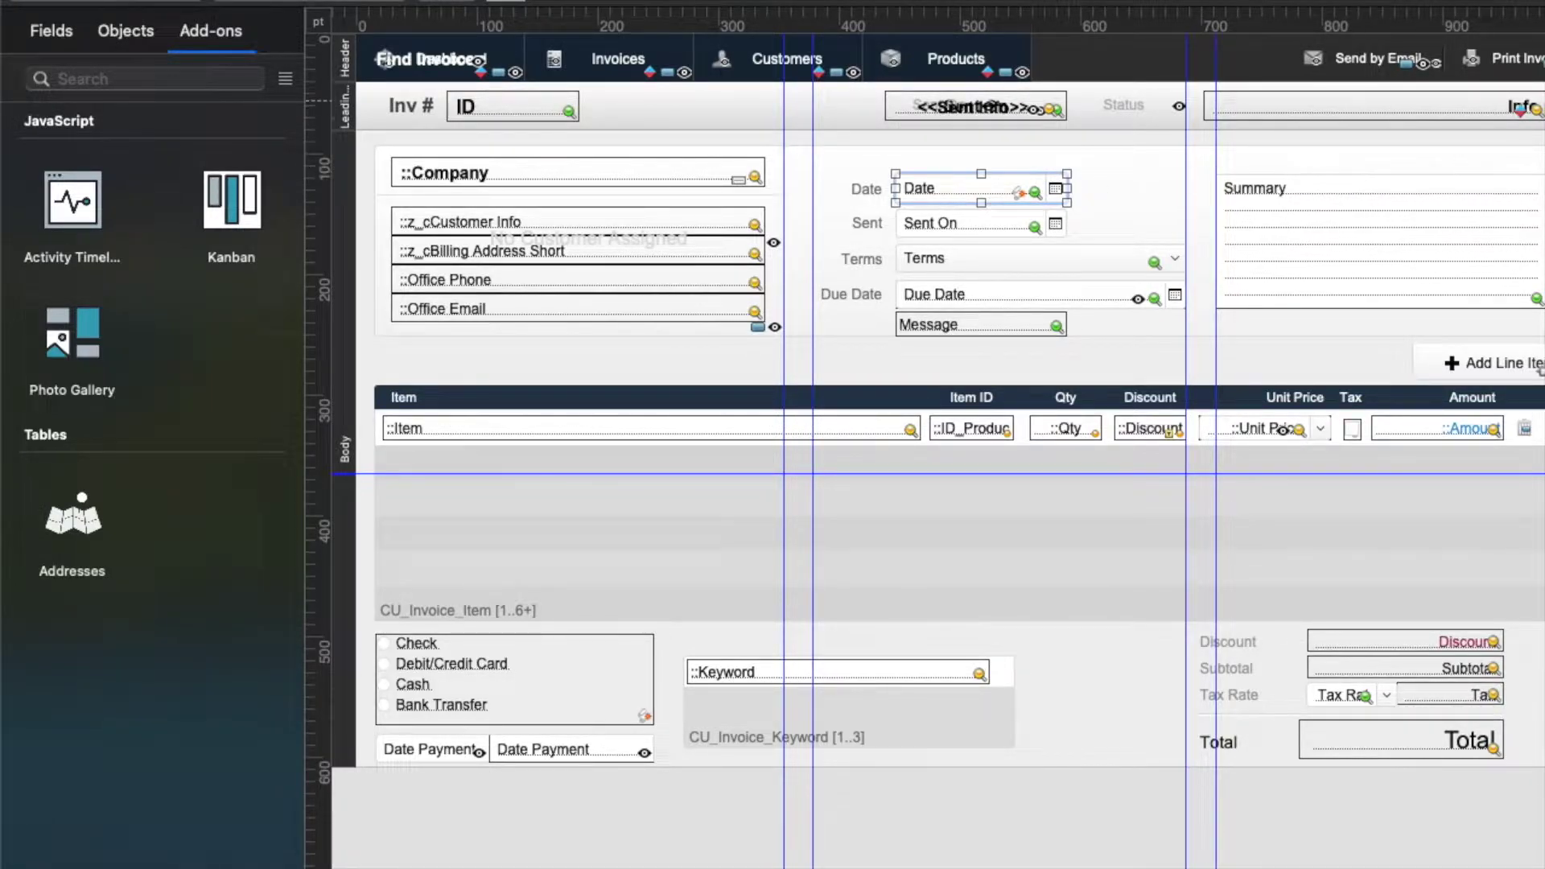
right_click(957, 190)
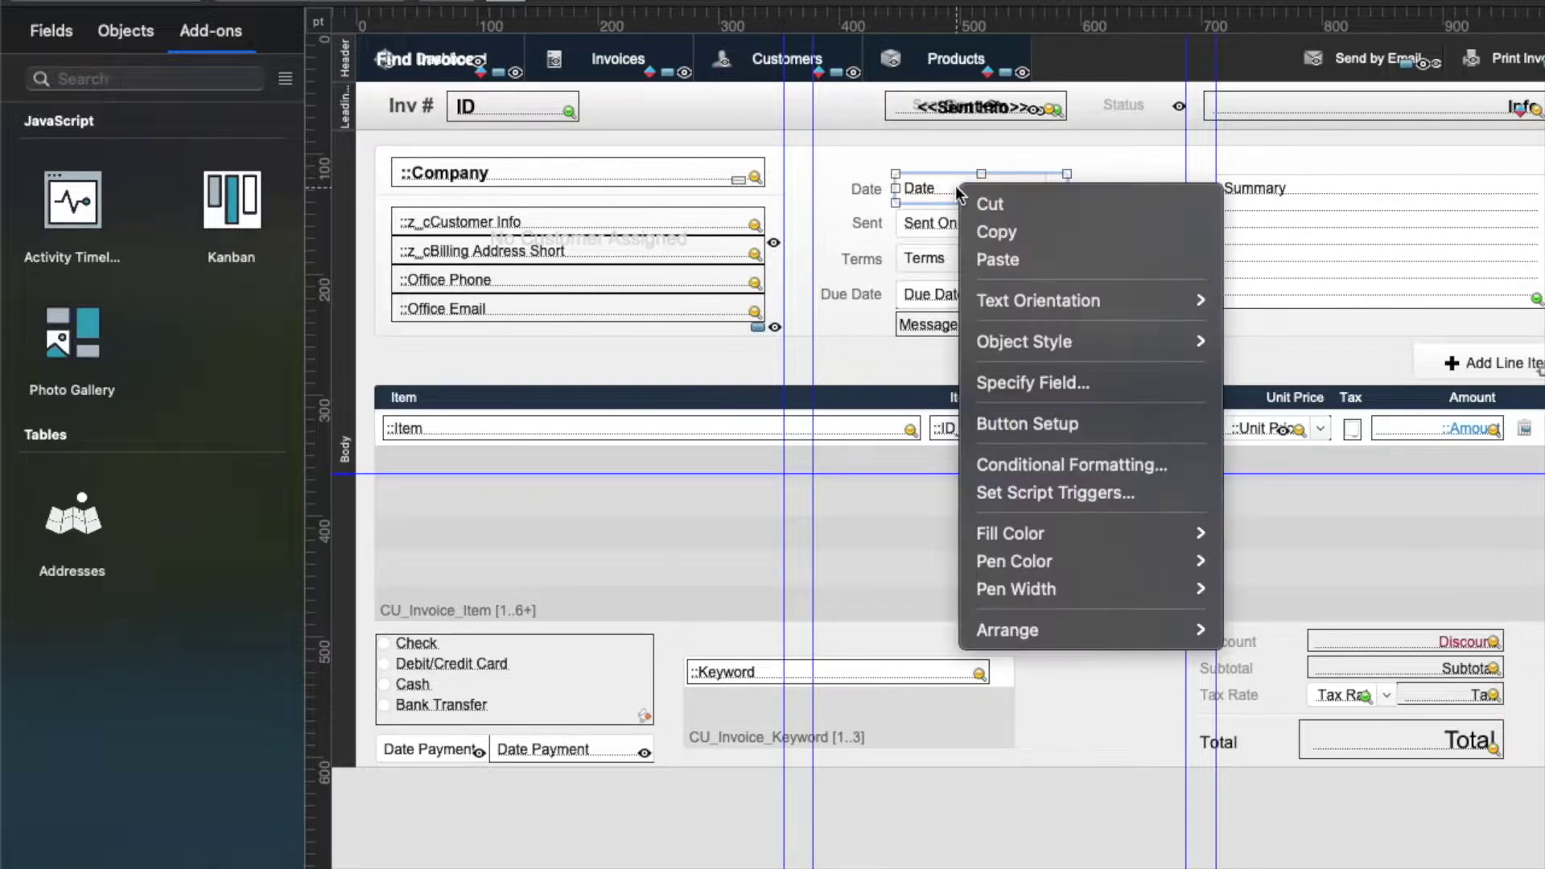
click(1070, 465)
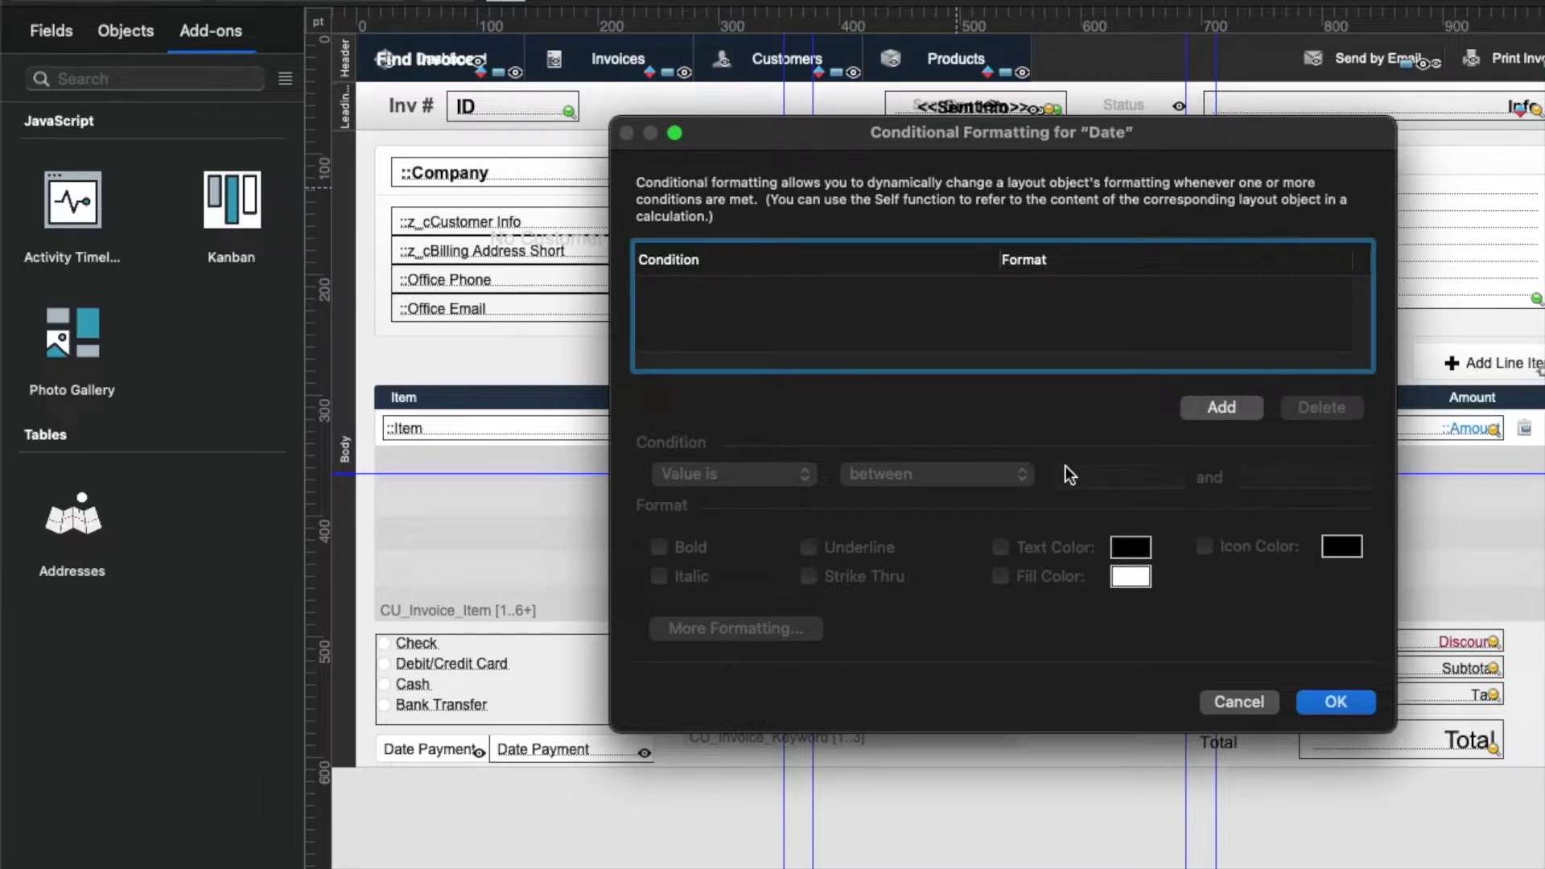
click(1221, 407)
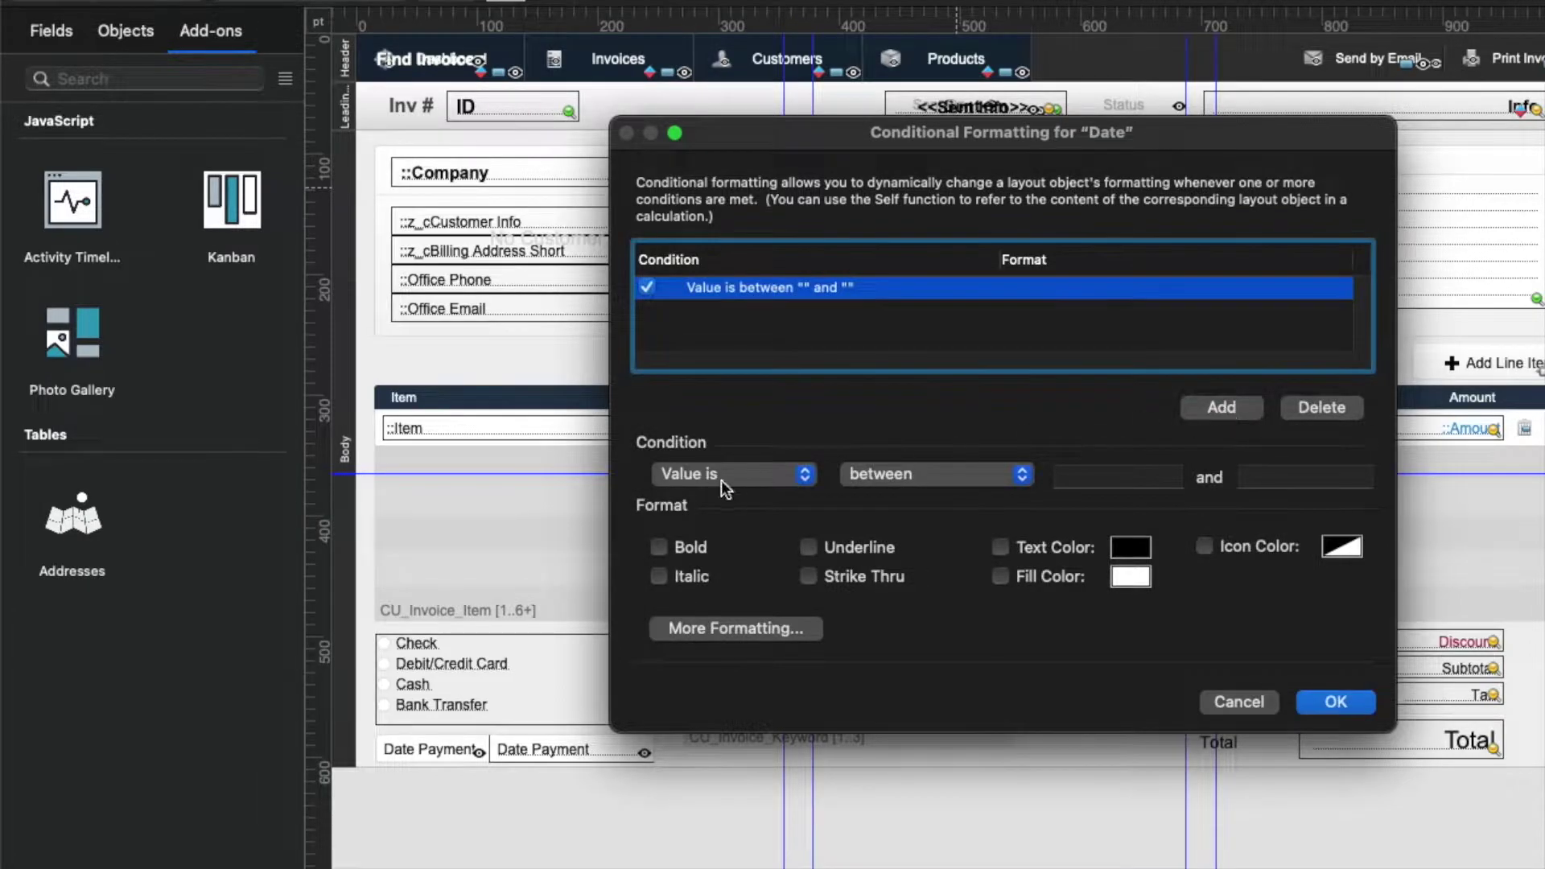
click(718, 476)
click(713, 476)
click(954, 478)
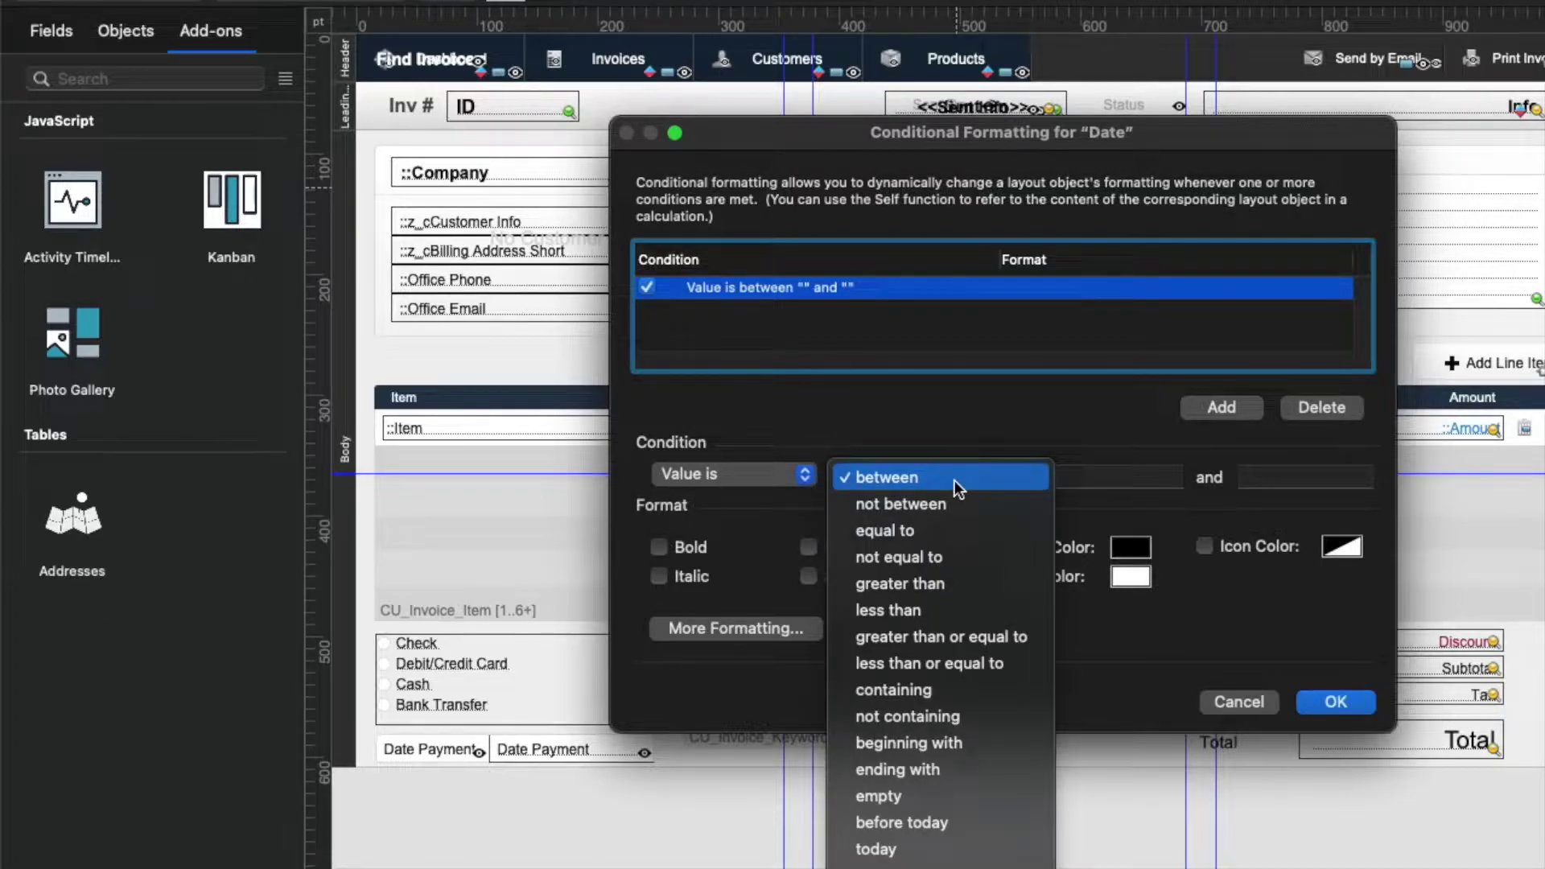
click(928, 797)
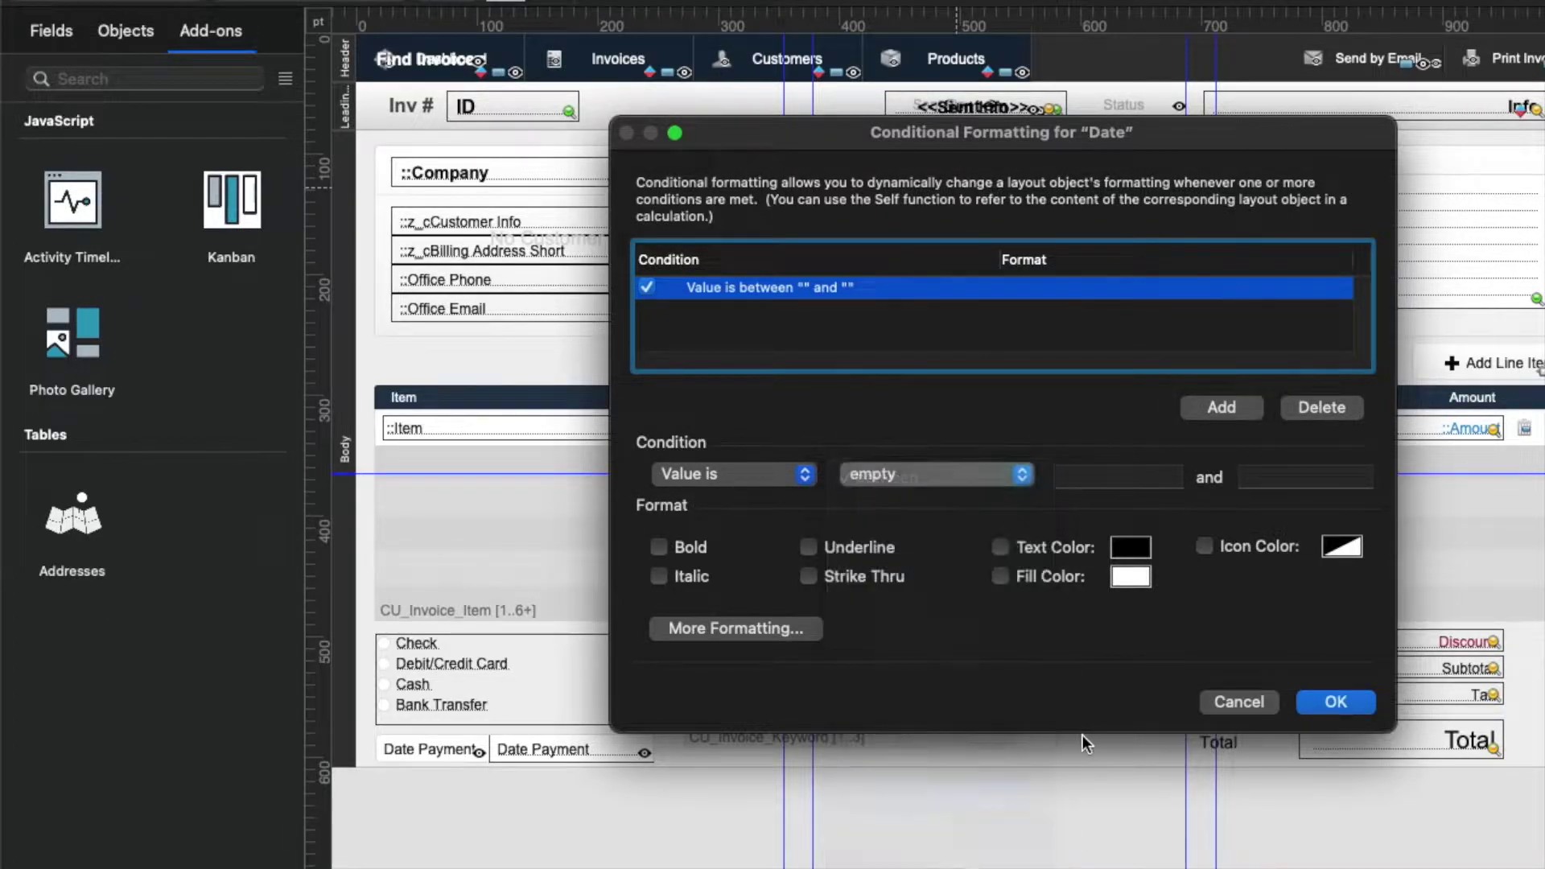
Step: Give the empty-Date condition a light yellow fill colour and confirm the rule
click(1002, 575)
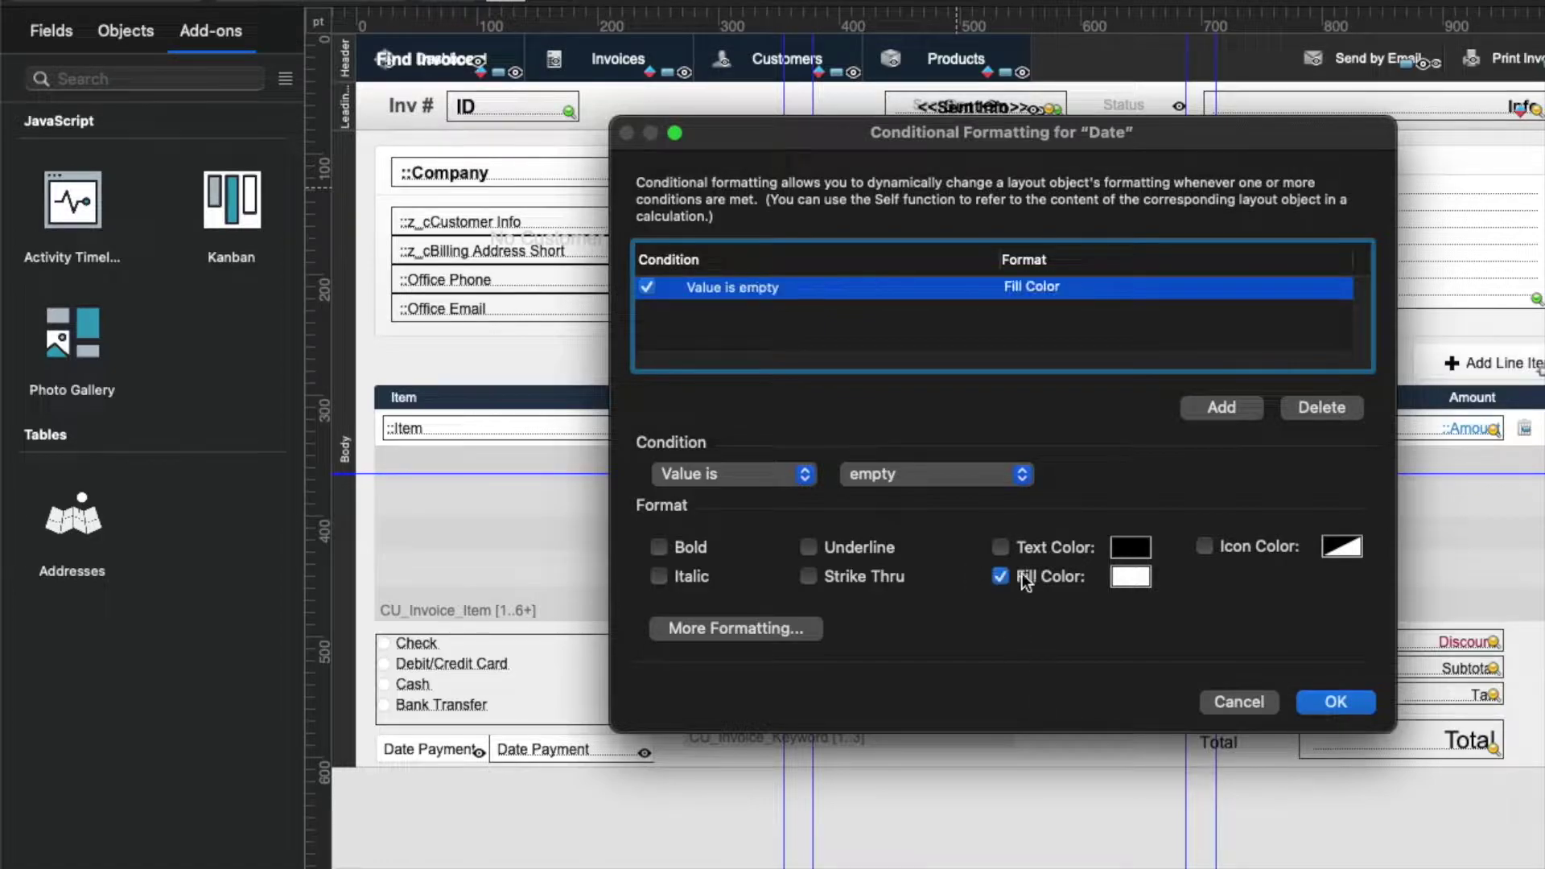
click(1143, 577)
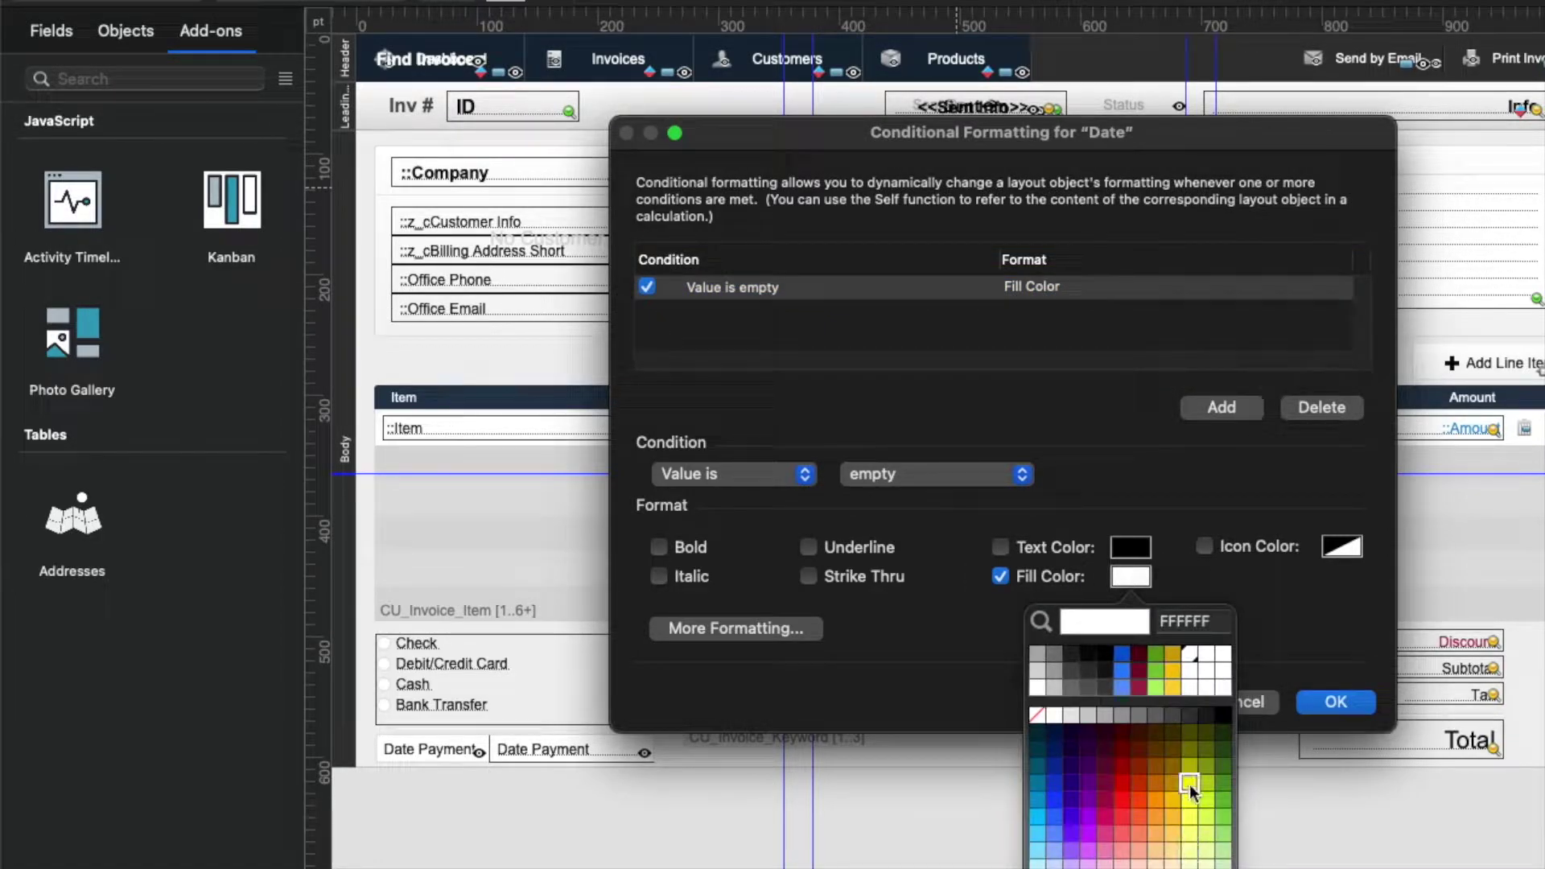
click(1189, 783)
click(1141, 581)
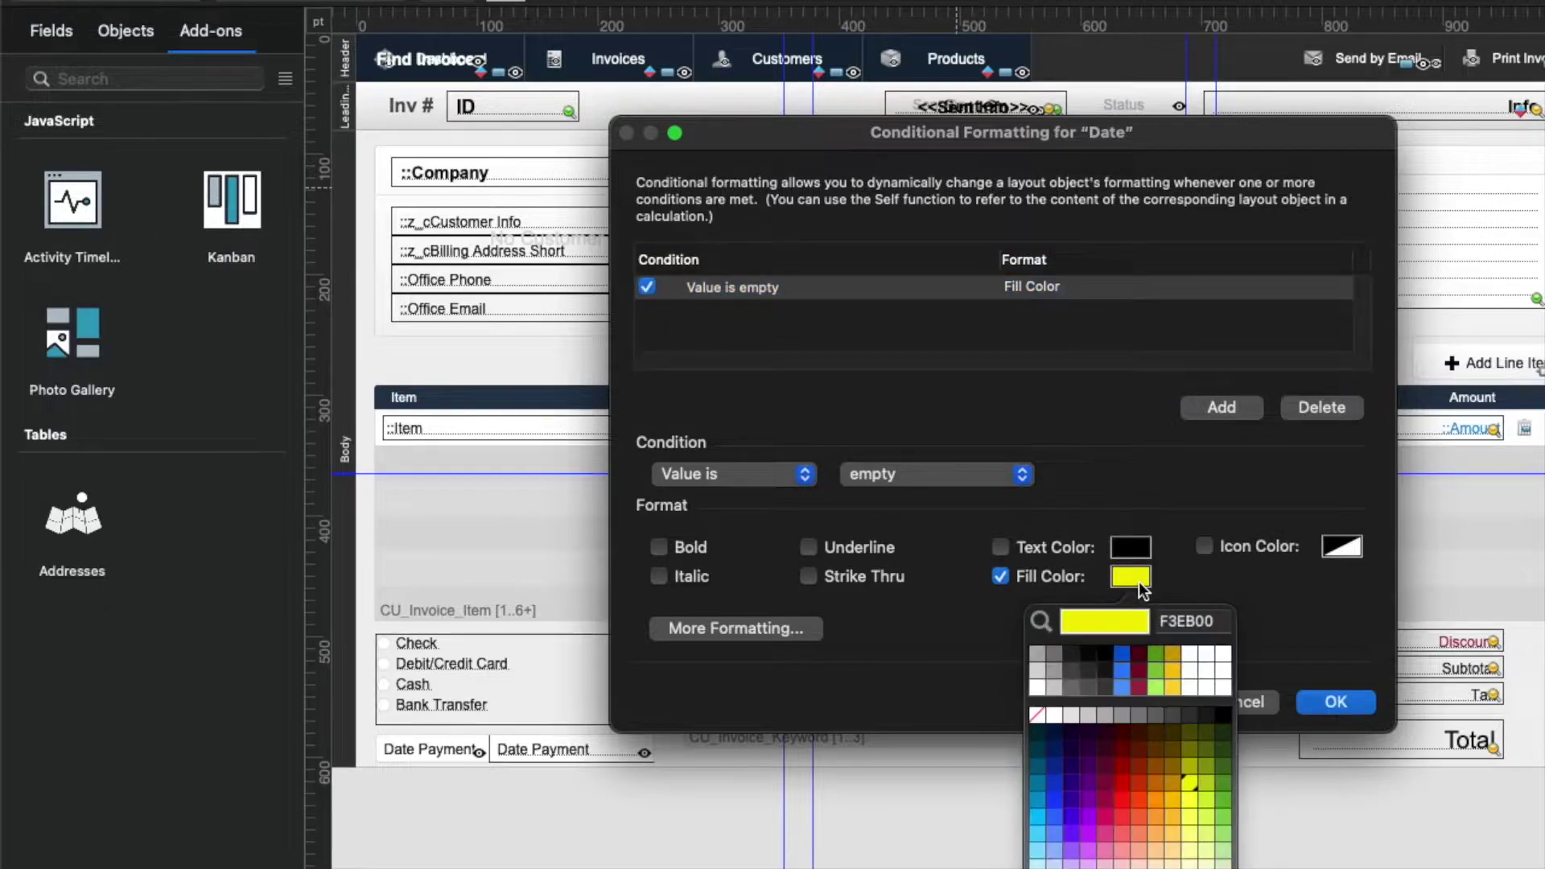
click(1167, 706)
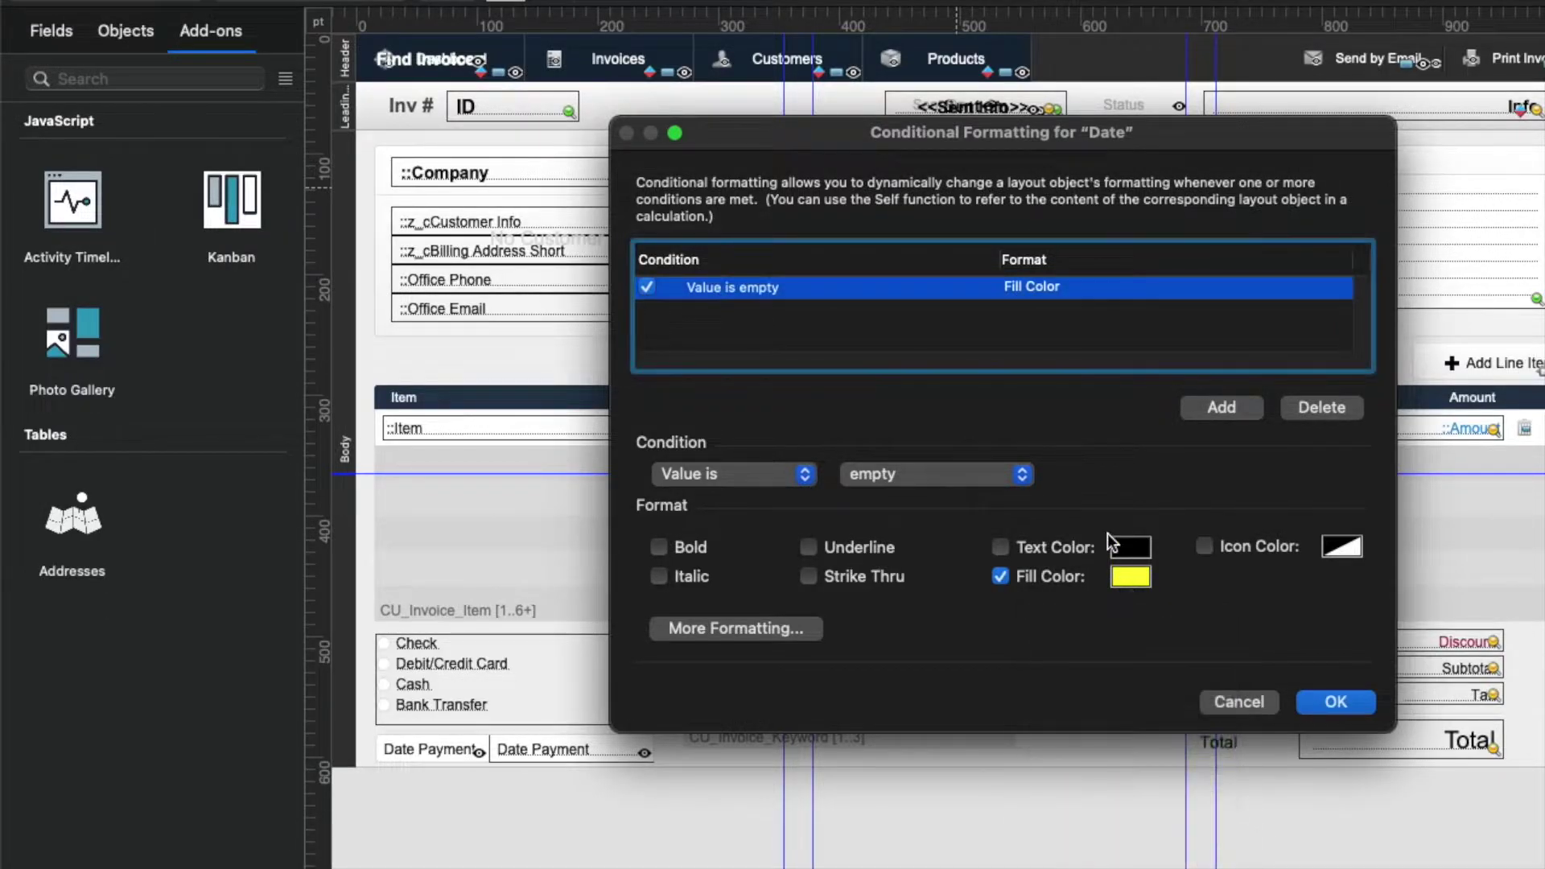
click(1129, 579)
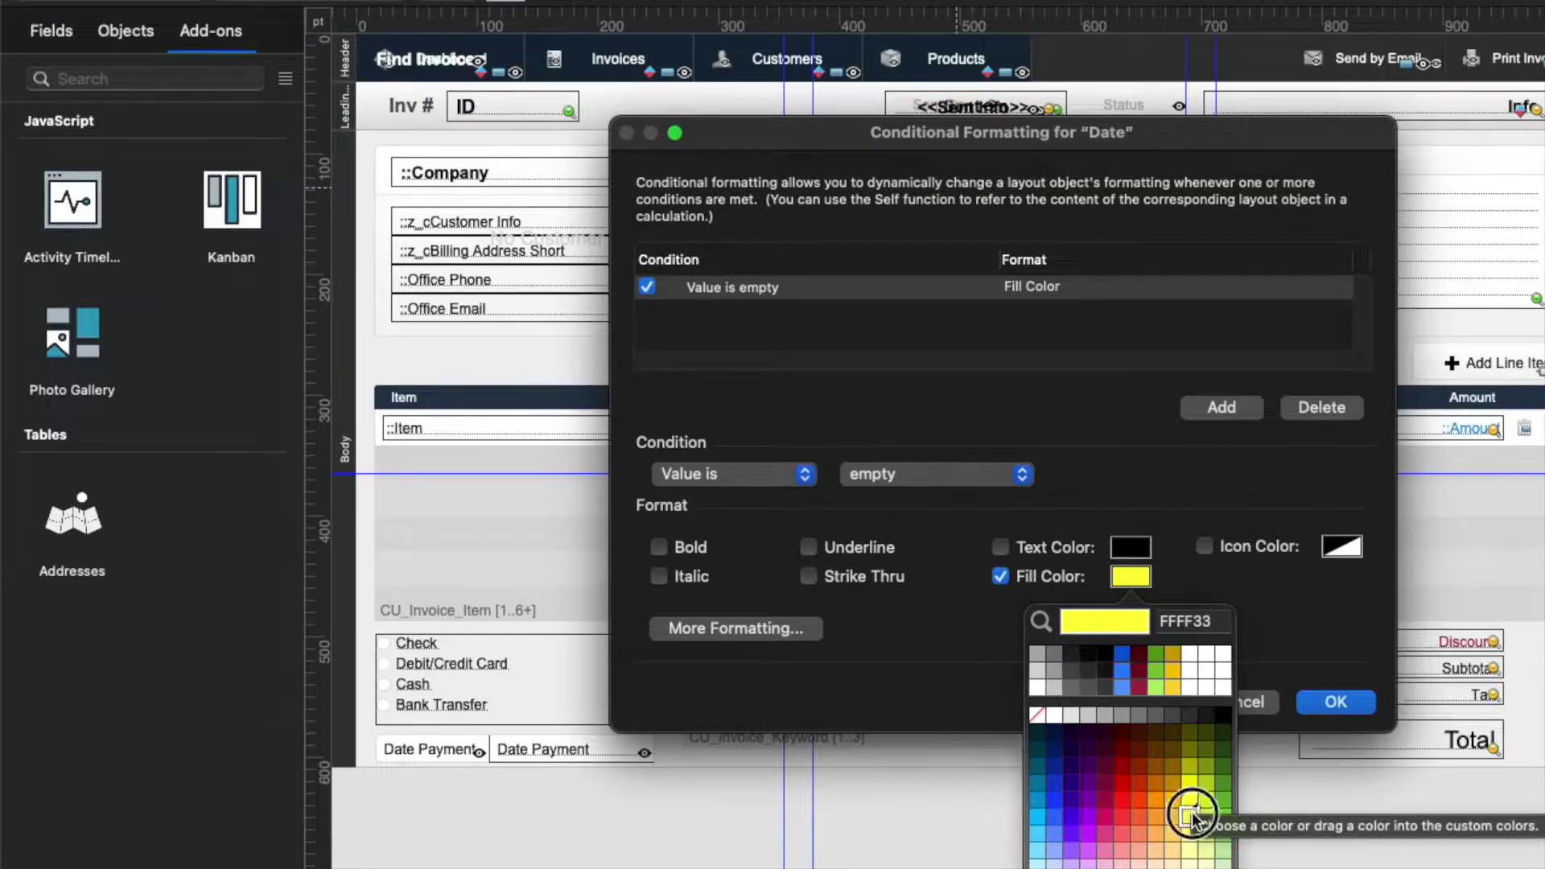
click(1133, 575)
click(1131, 576)
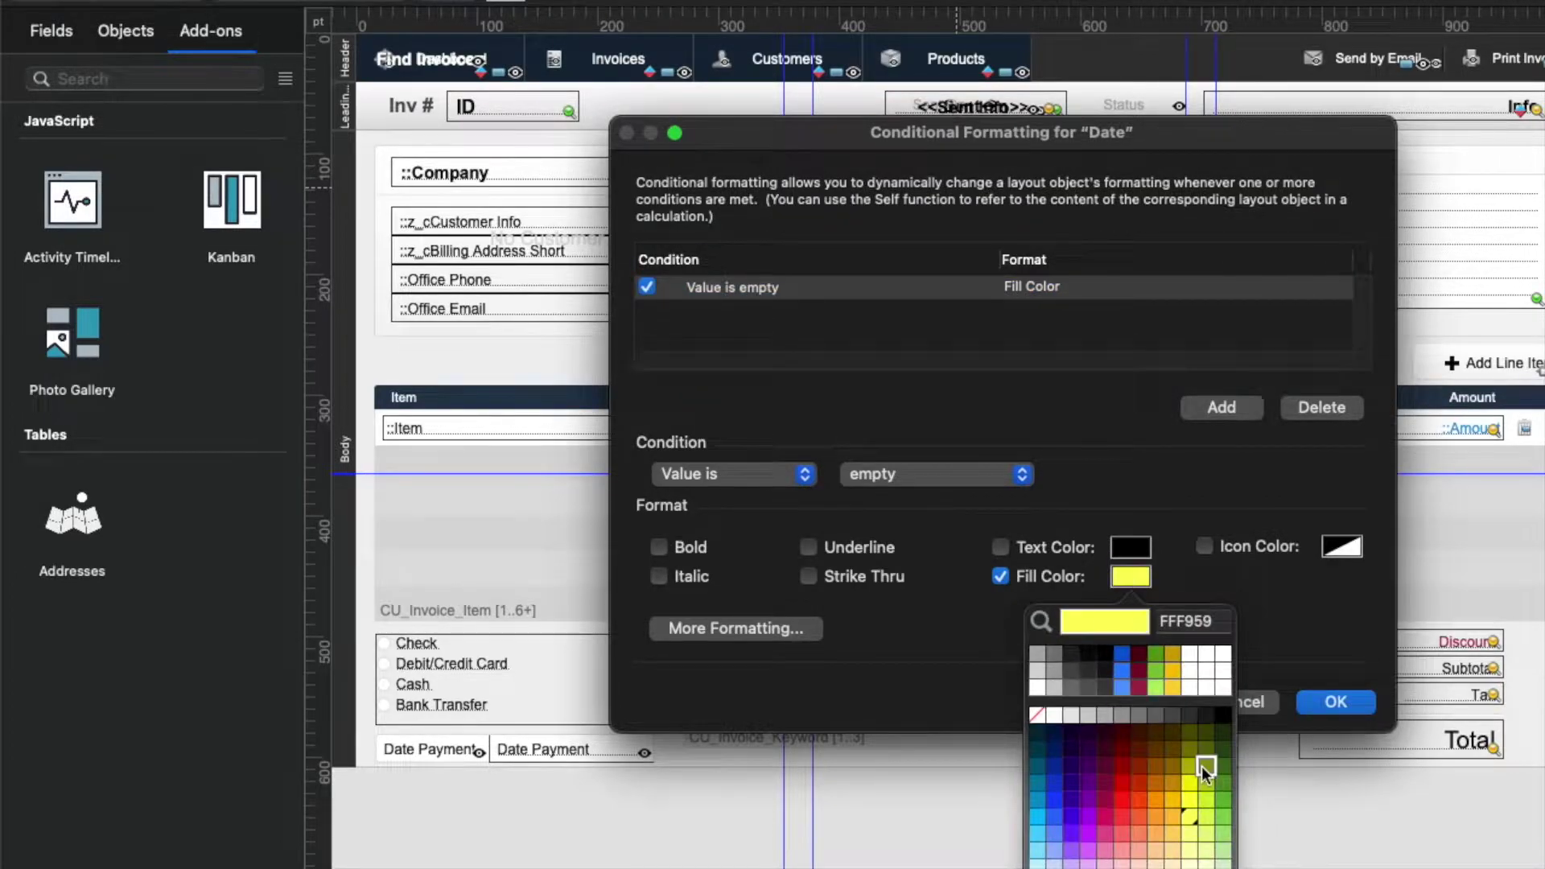
click(1191, 793)
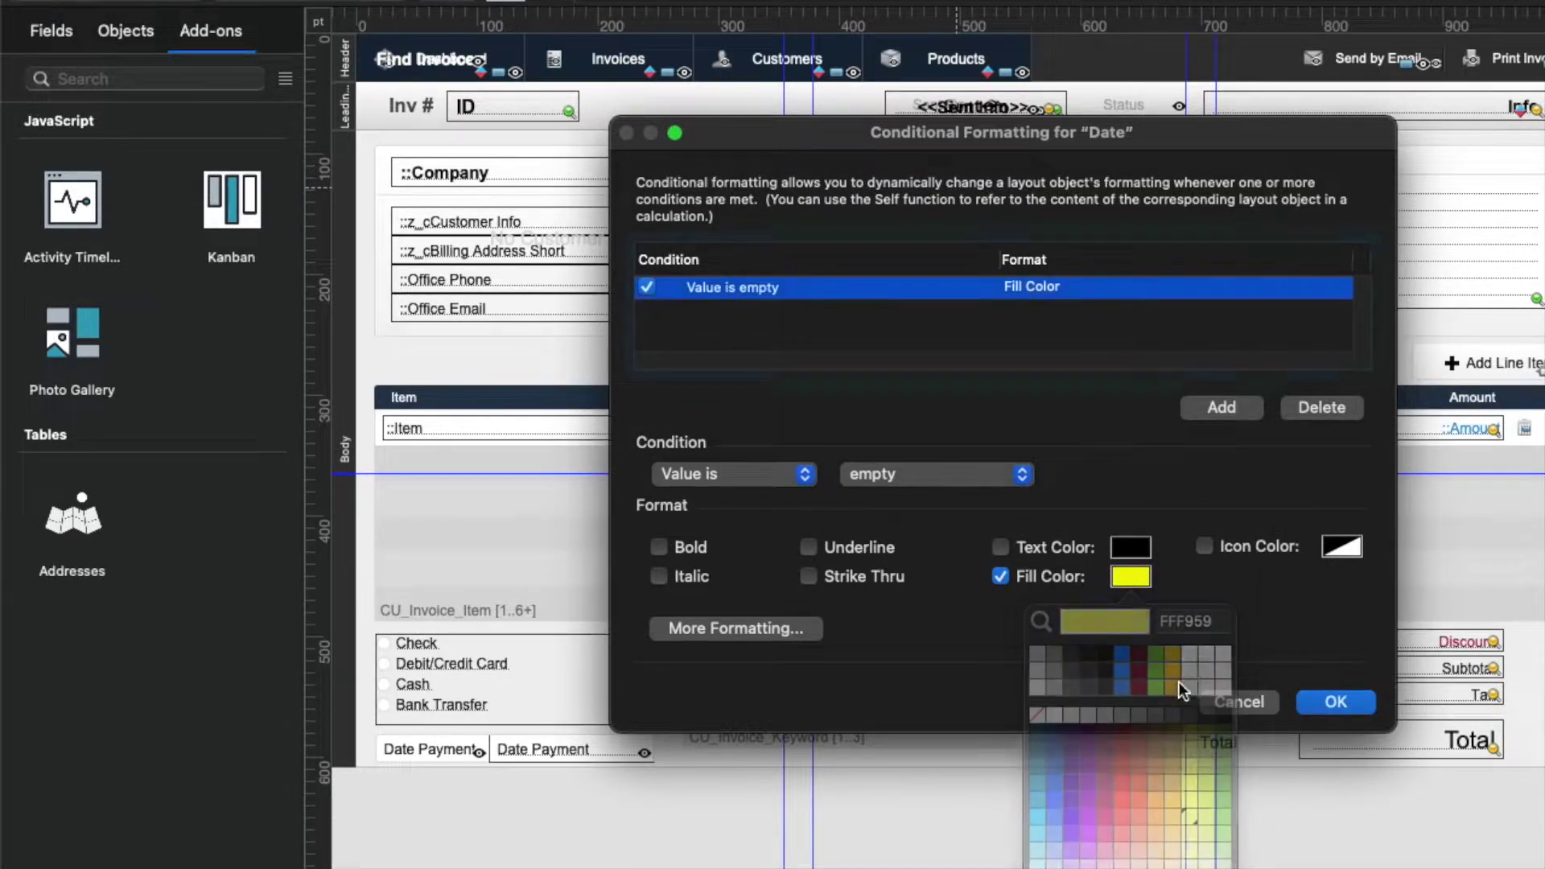
click(1133, 576)
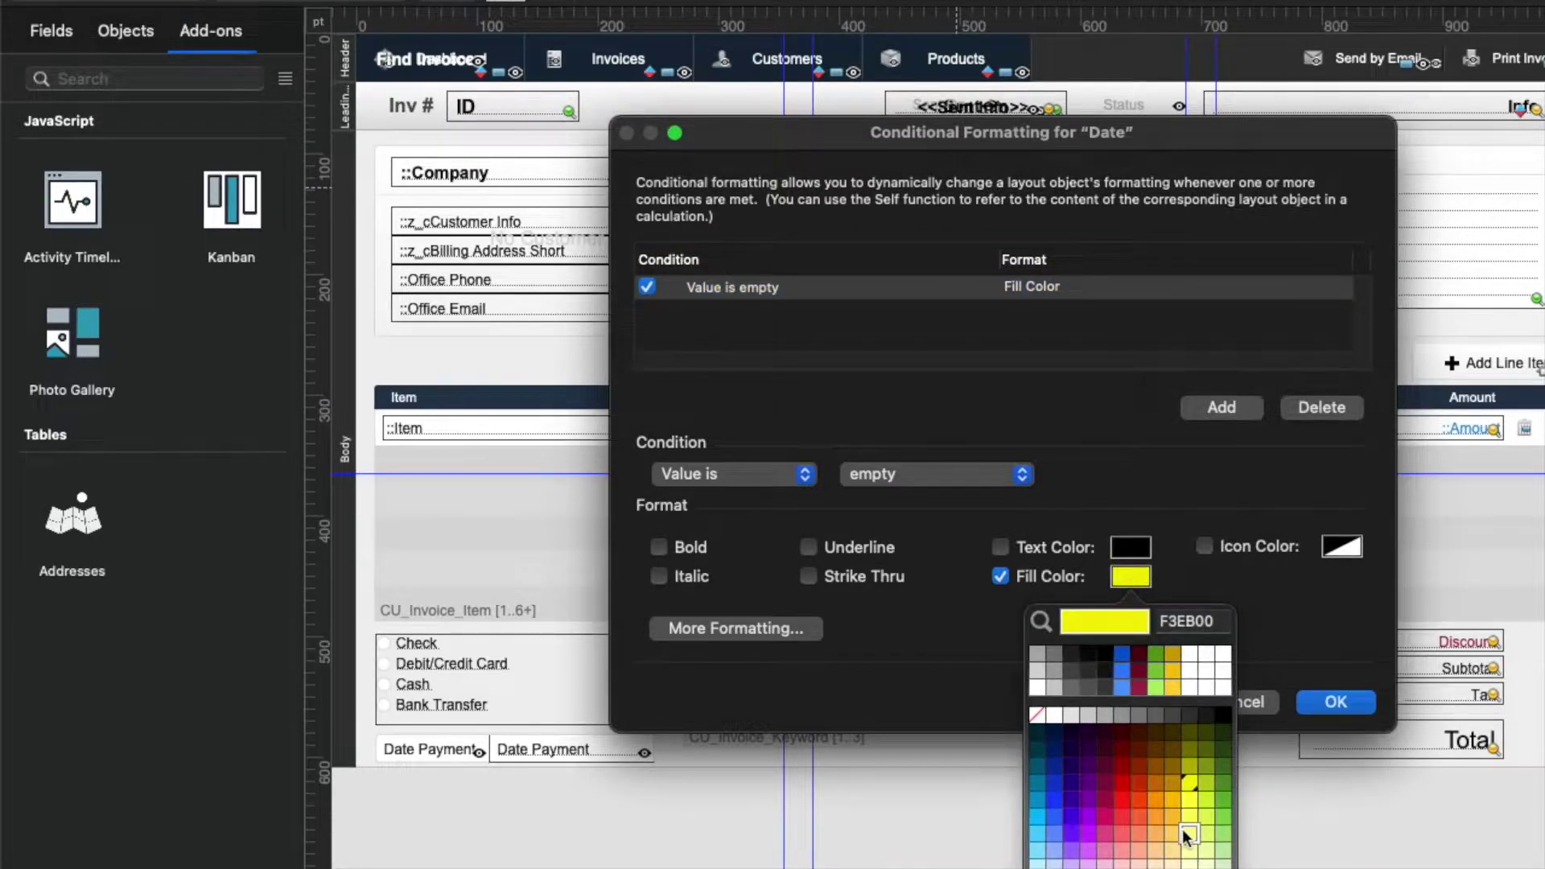
click(1186, 805)
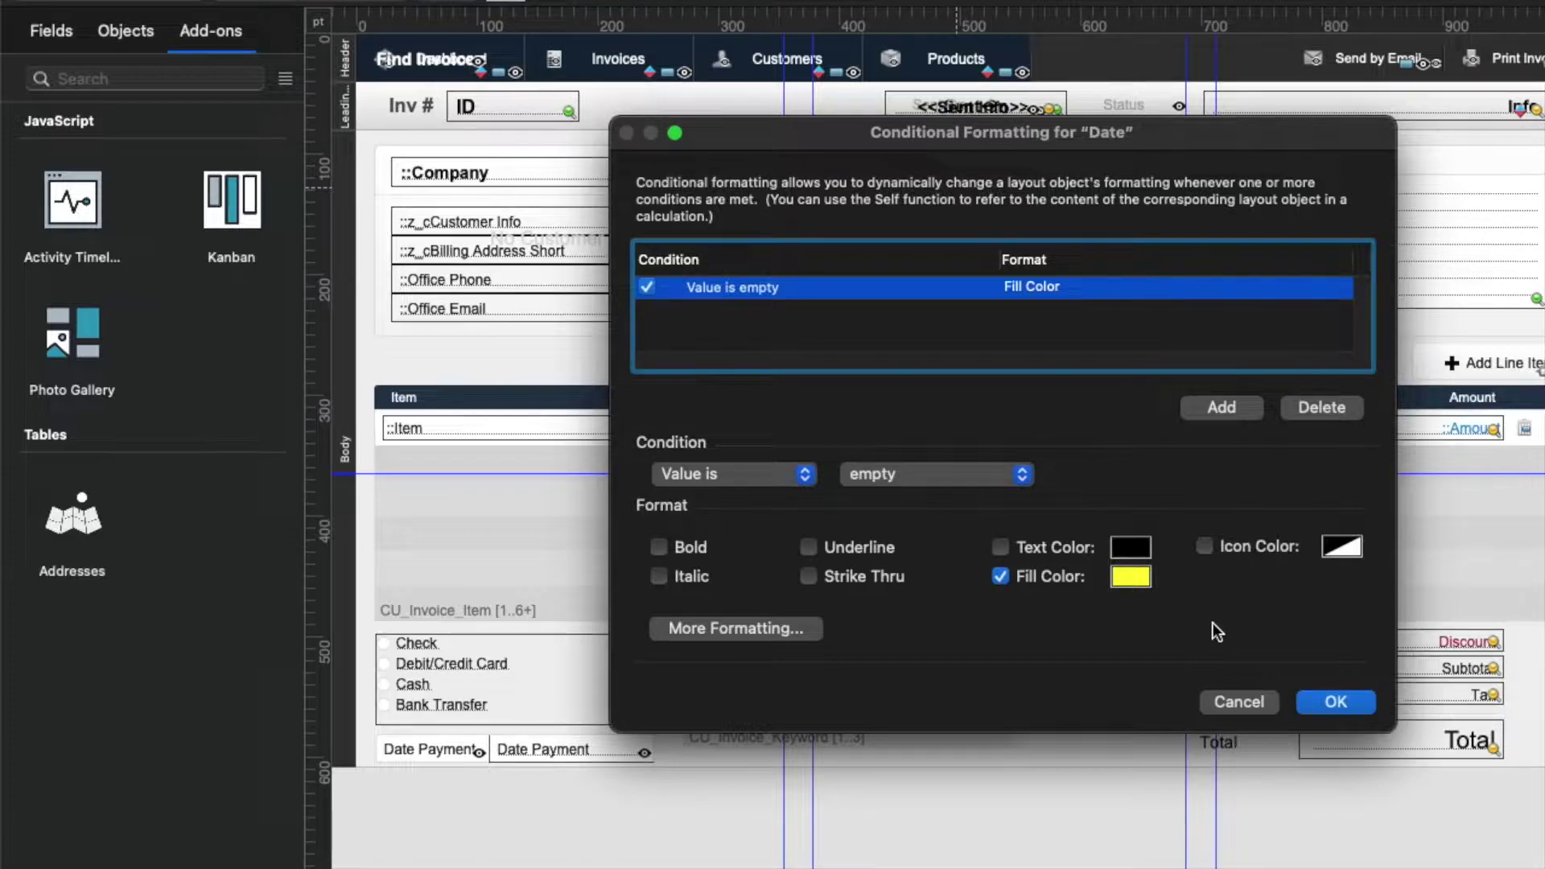
click(1352, 706)
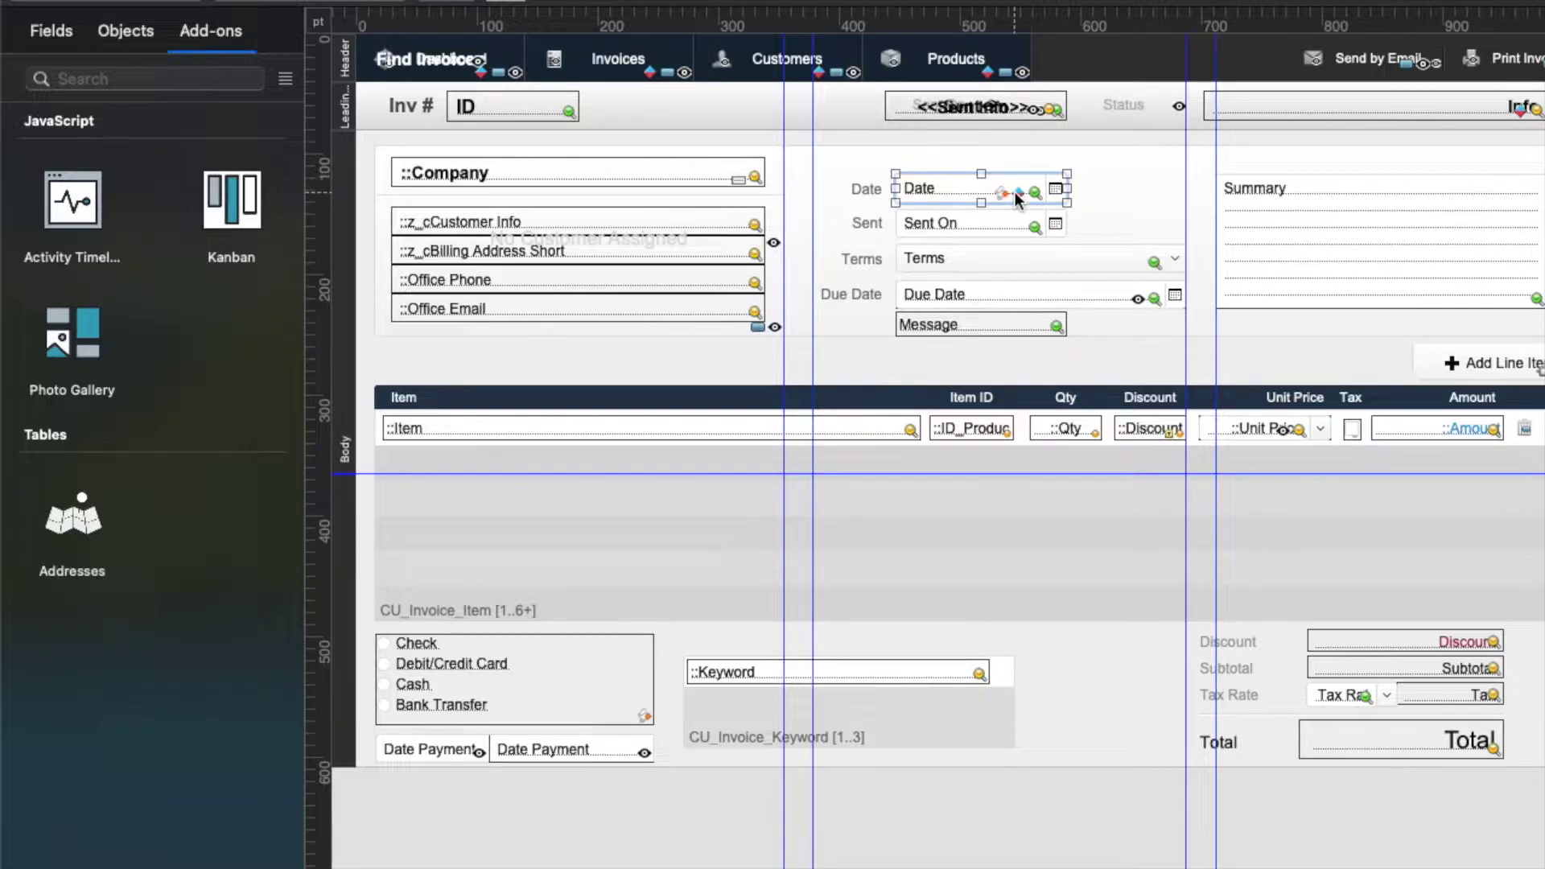
Step: In Browse mode, enter 1/15 in the invoice Date, then correct it to 1/10, giving due date February 9, 2021
key(super+b)
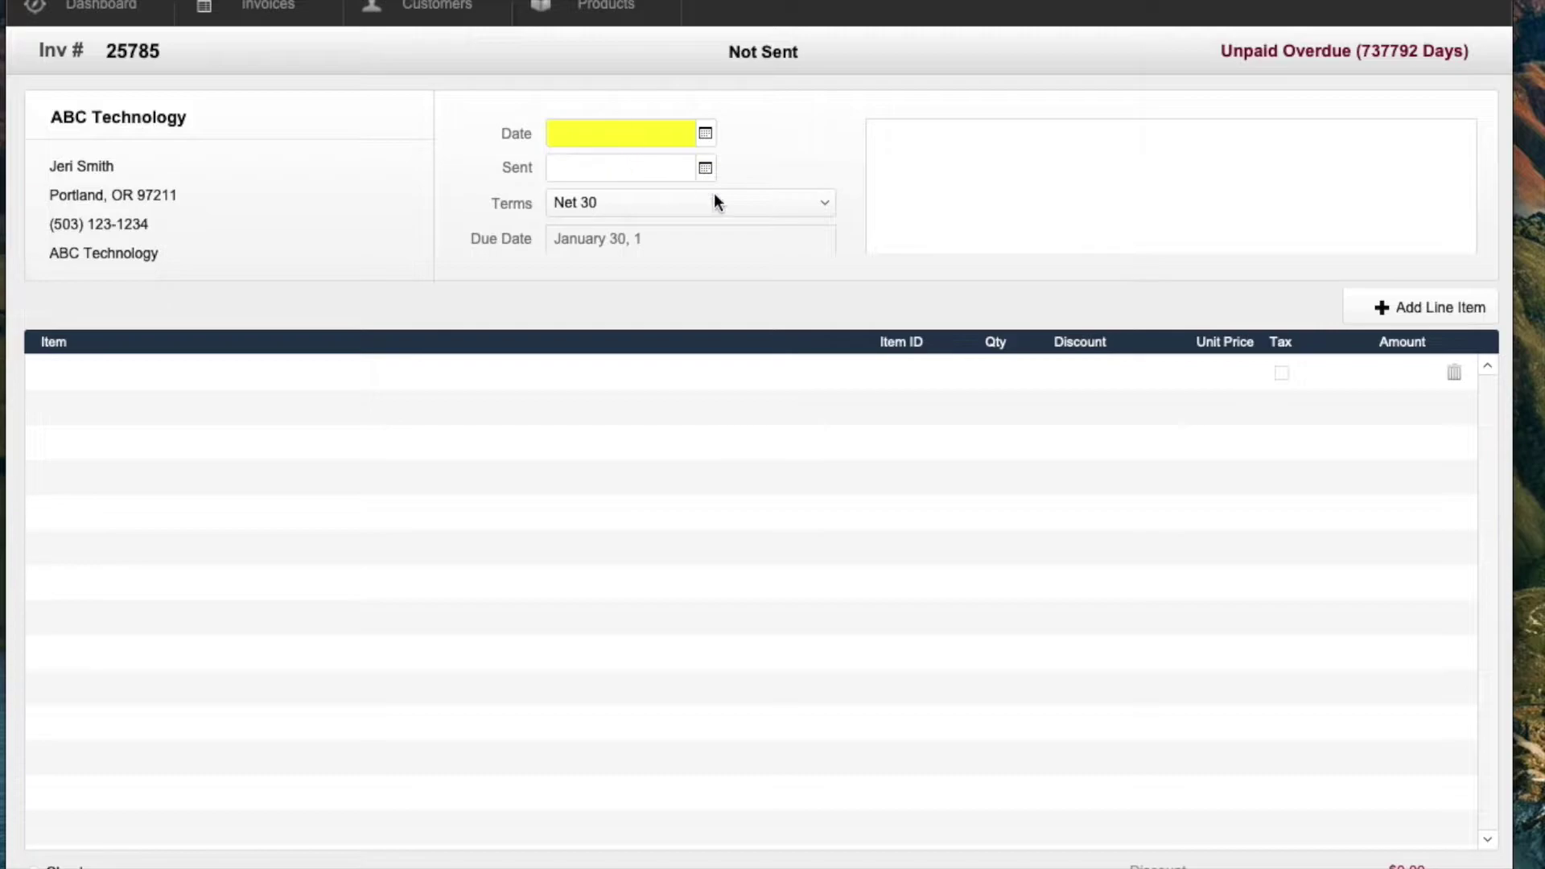
click(674, 138)
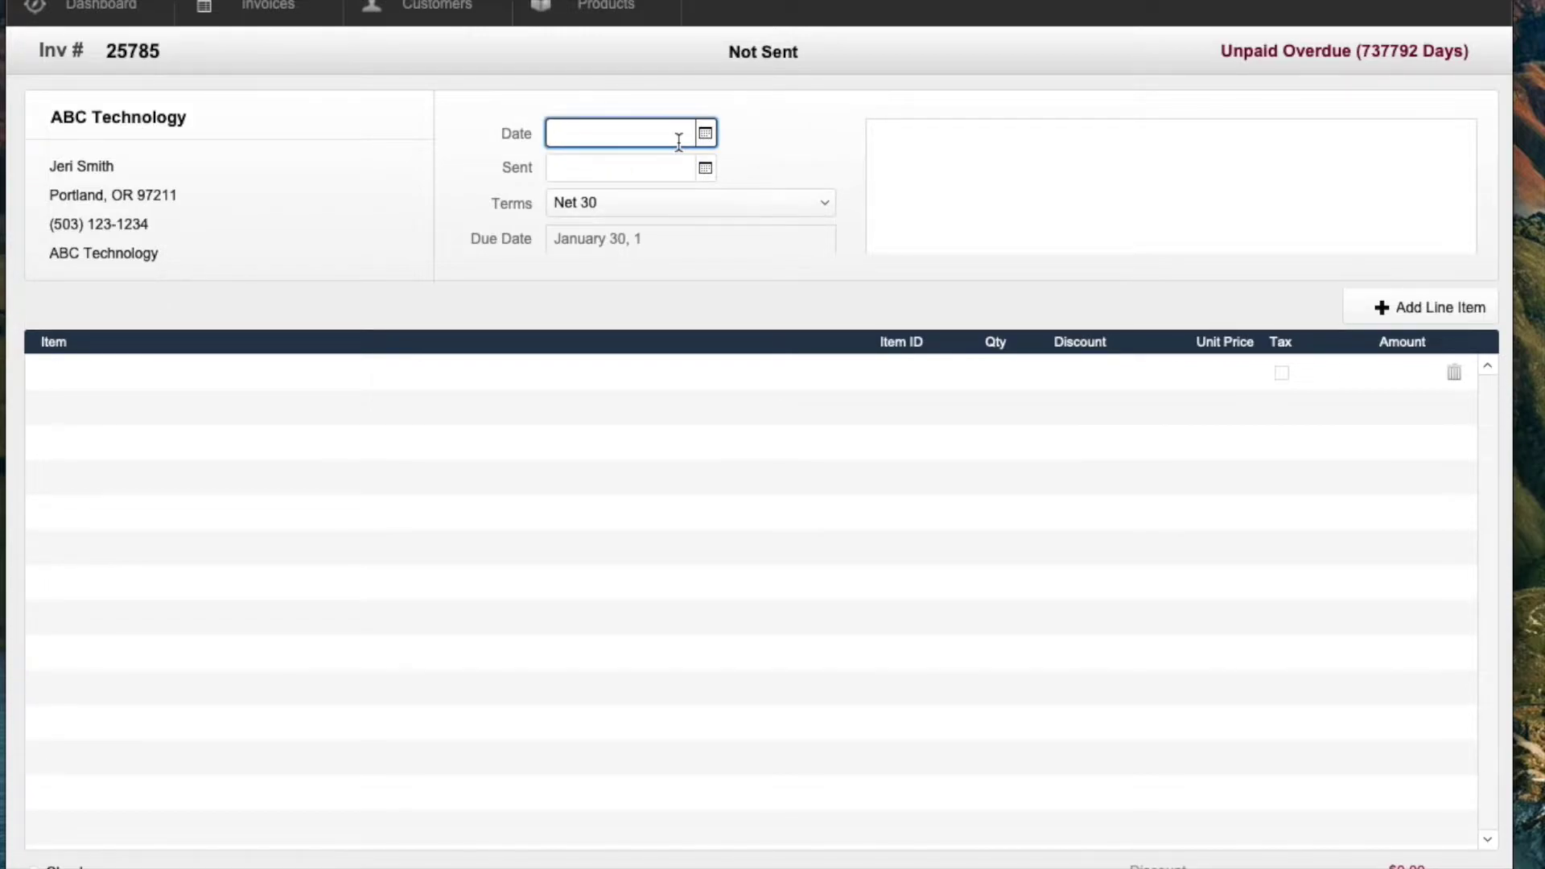
text(1/15)
key(Tab)
click(646, 131)
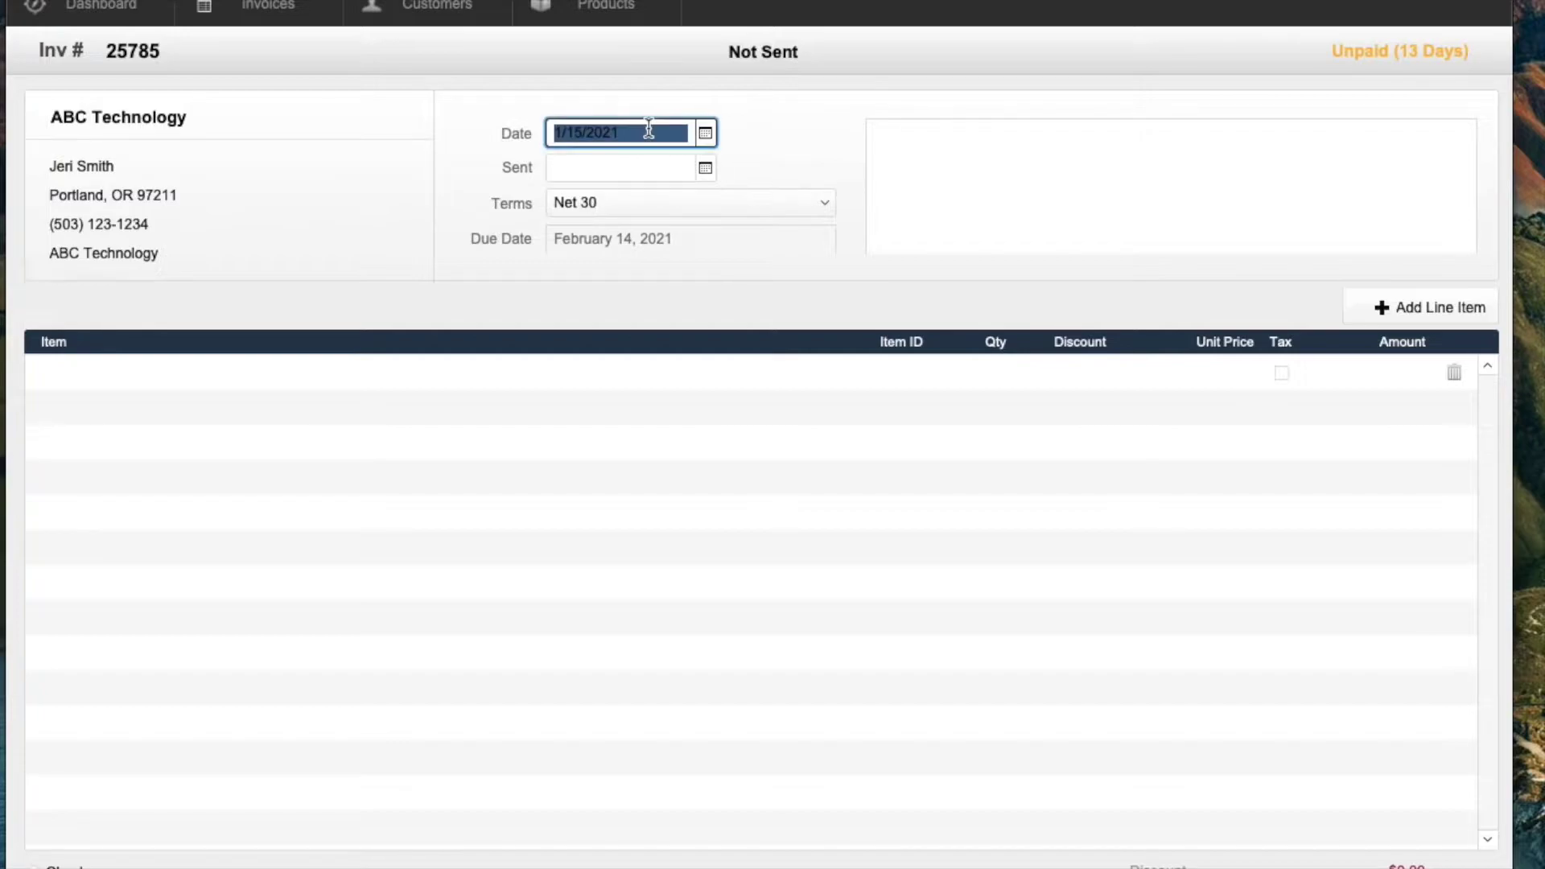
text(1/10)
key(Tab)
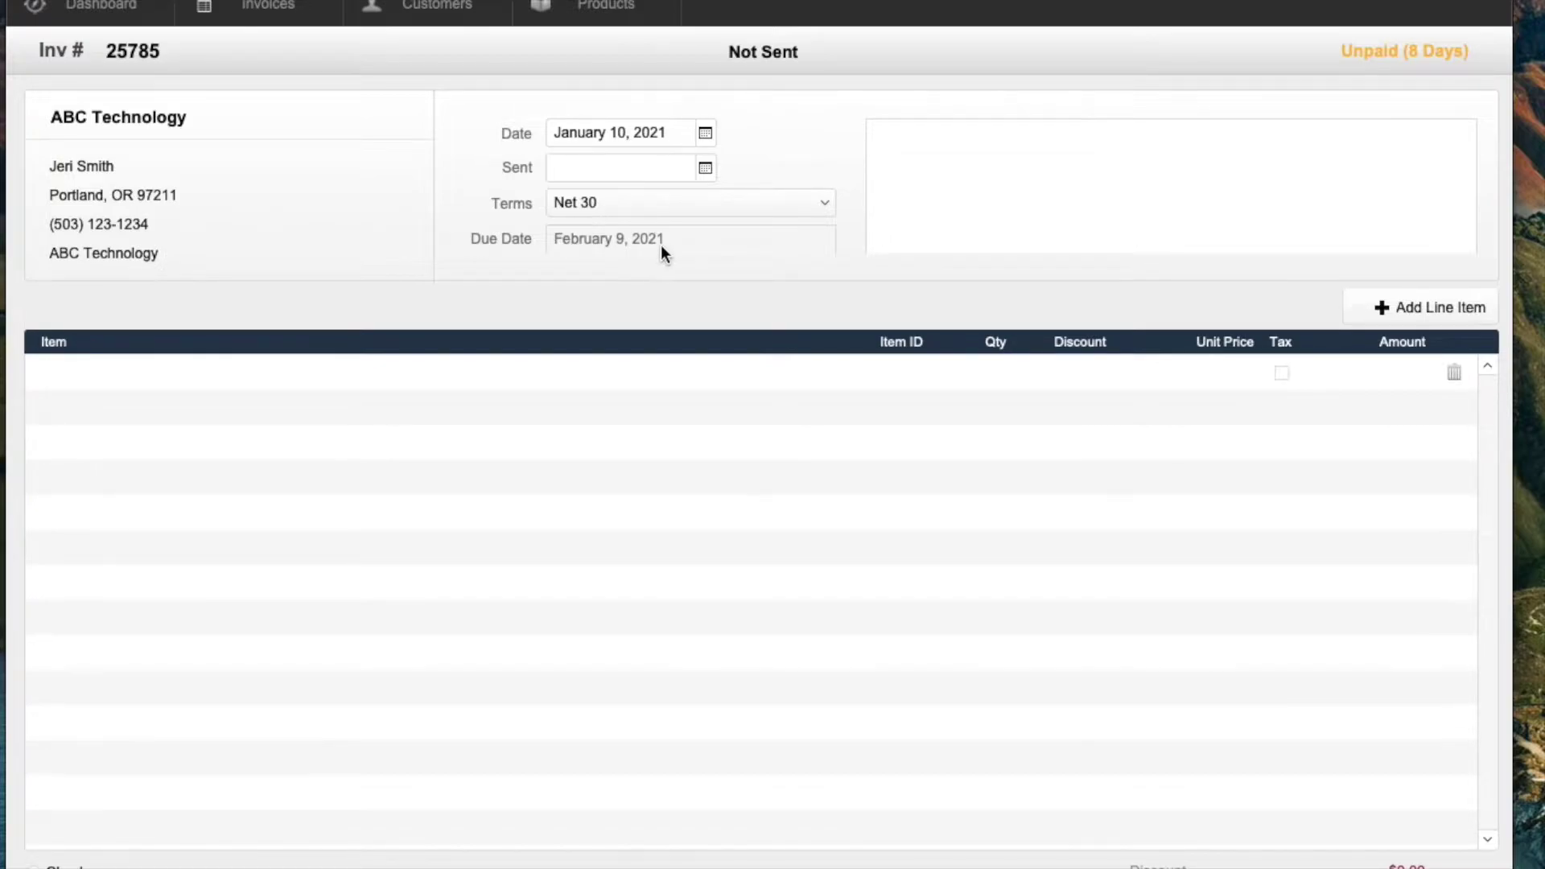
Step: Set the invoice Terms to Net 15 so it becomes overdue, and return to Layout mode
click(654, 205)
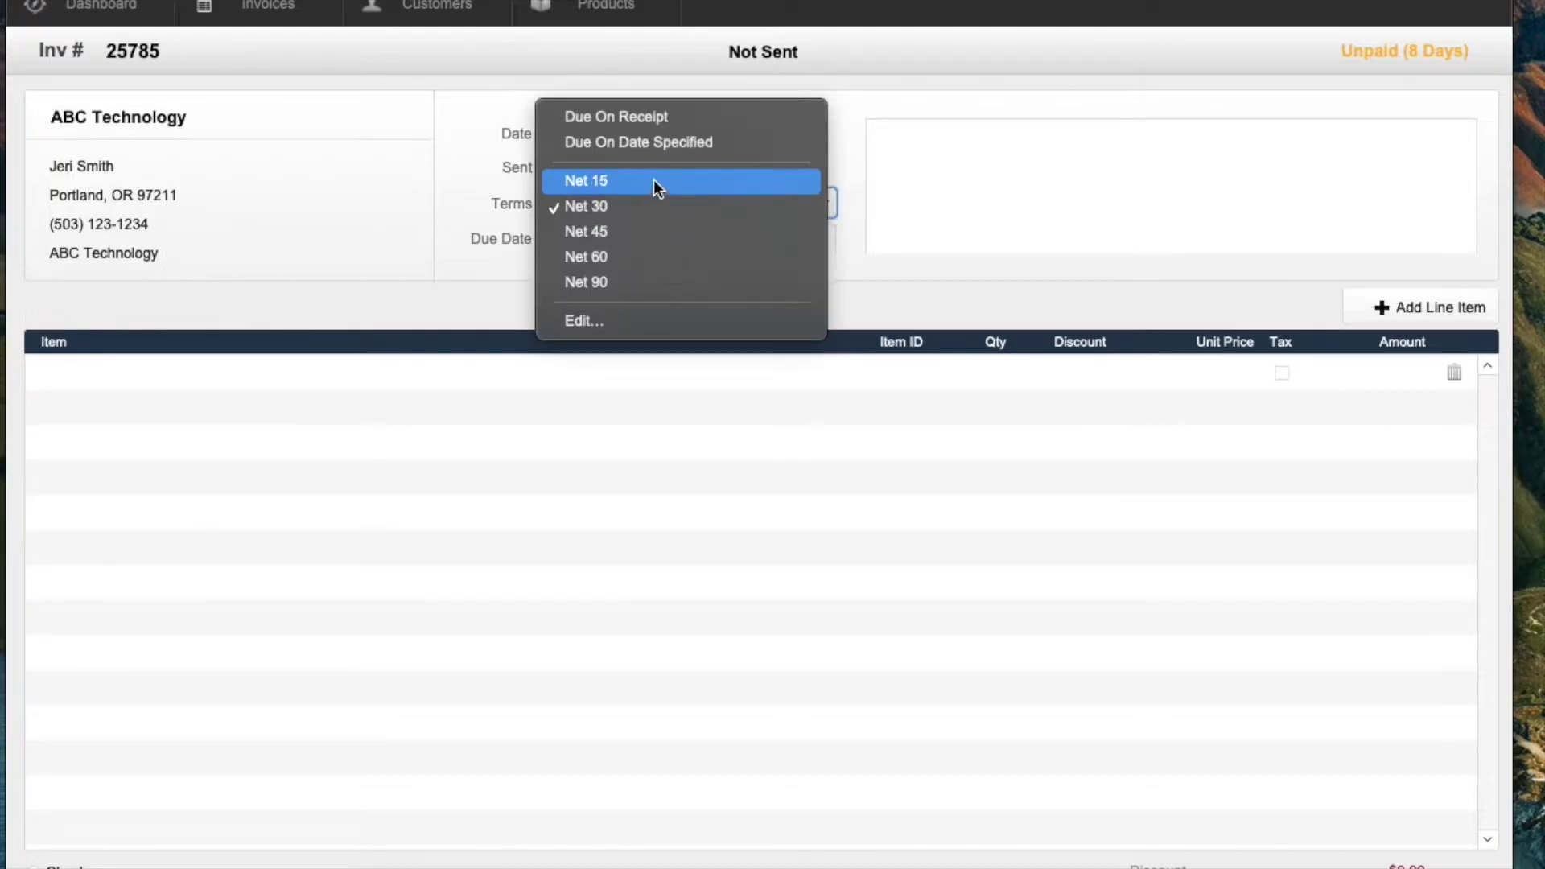
click(654, 182)
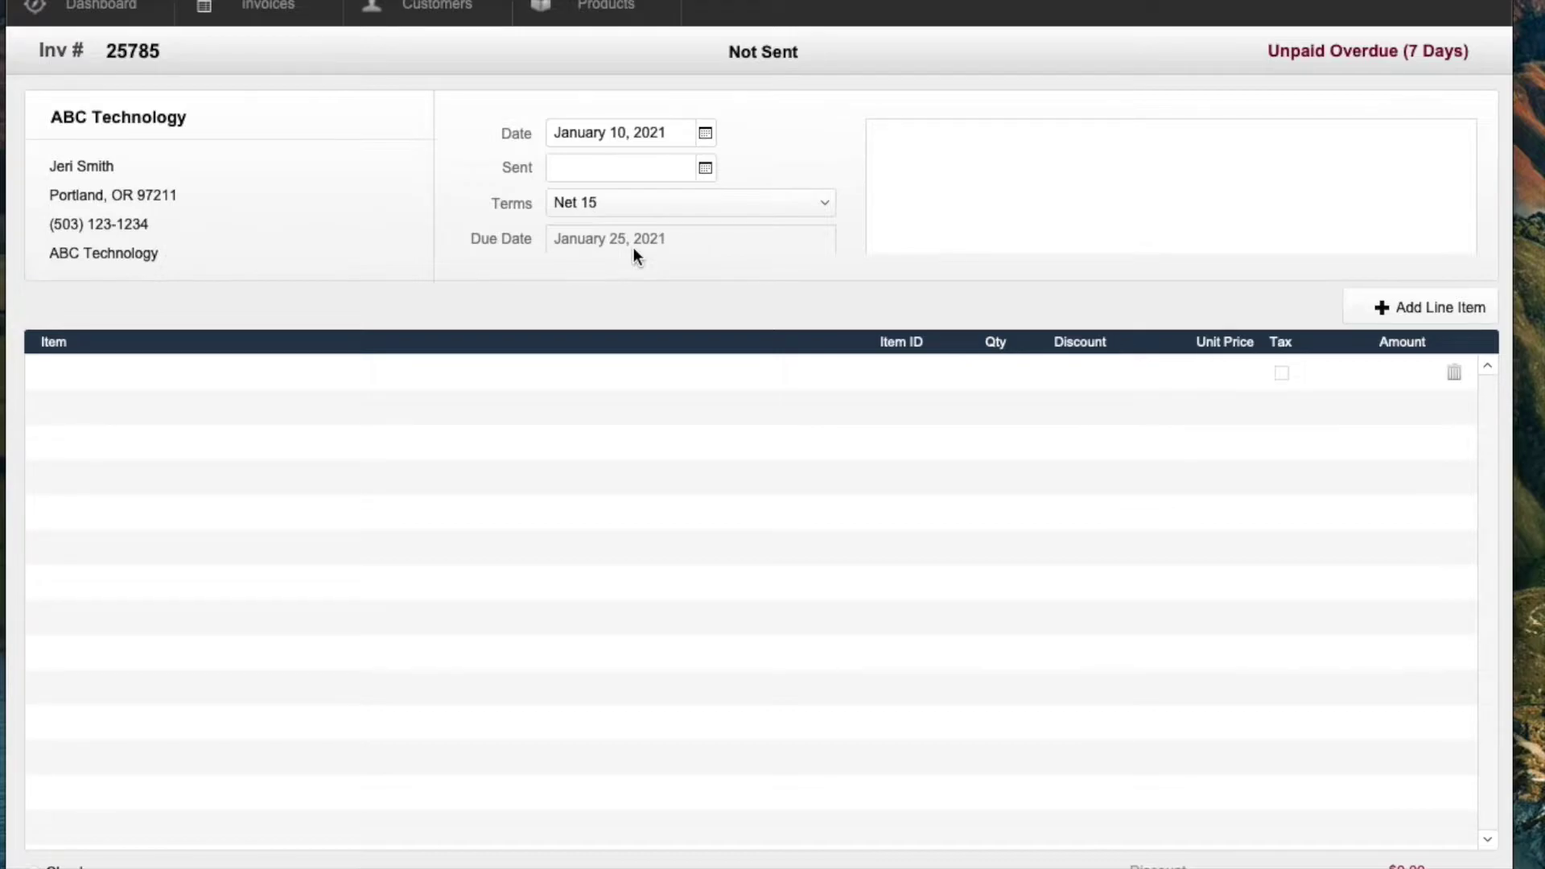
key(super+l)
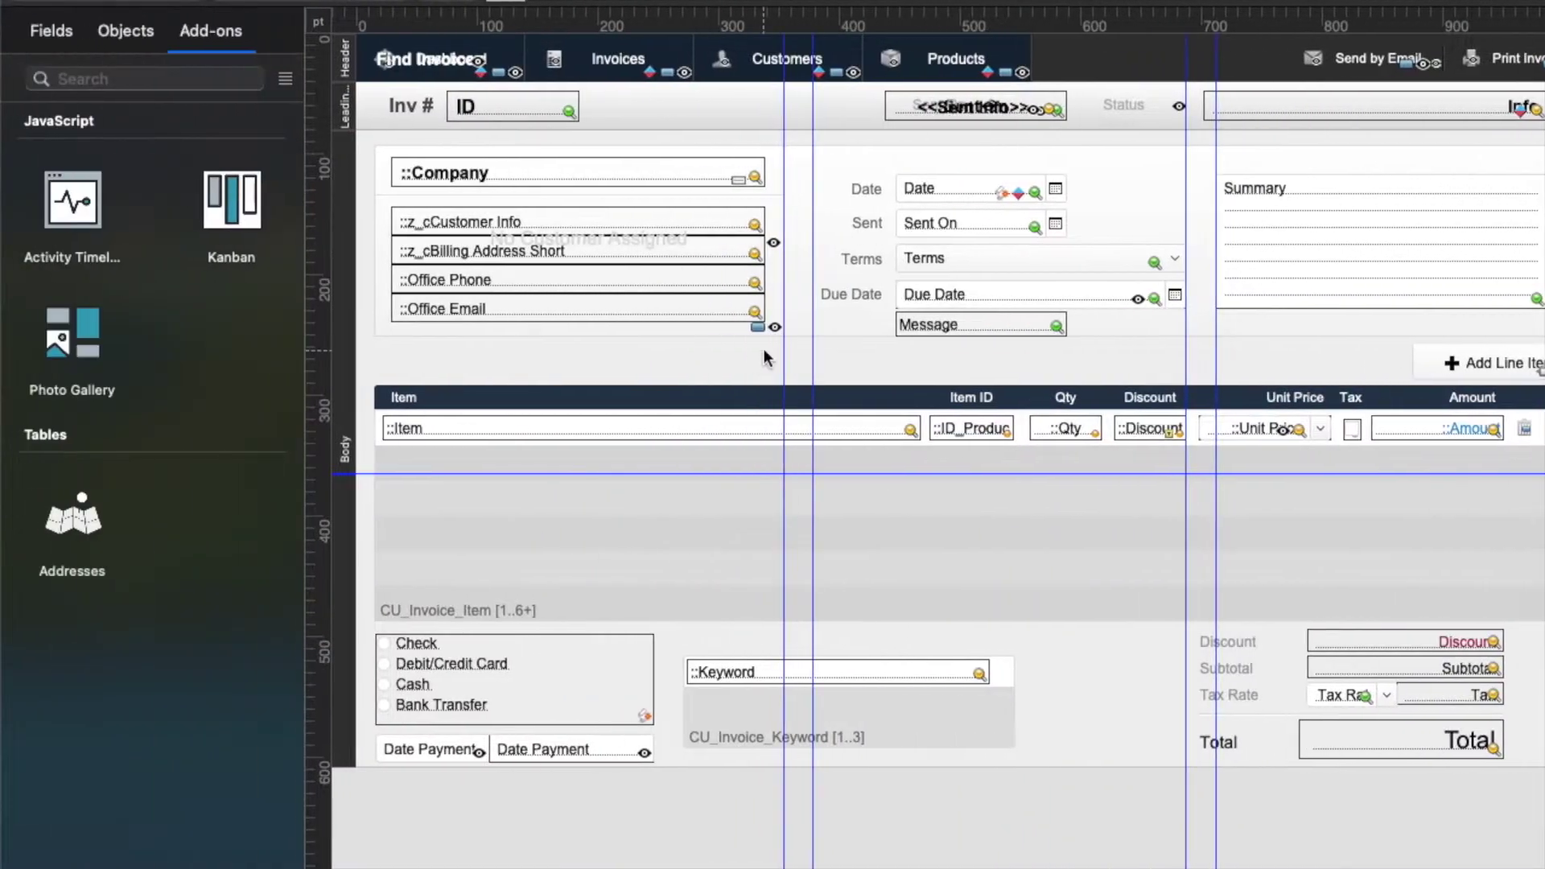
Step: Add a 'Formula is' condition to the Due Date field's conditional formatting and begin specifying its calculation
click(961, 297)
right_click(963, 297)
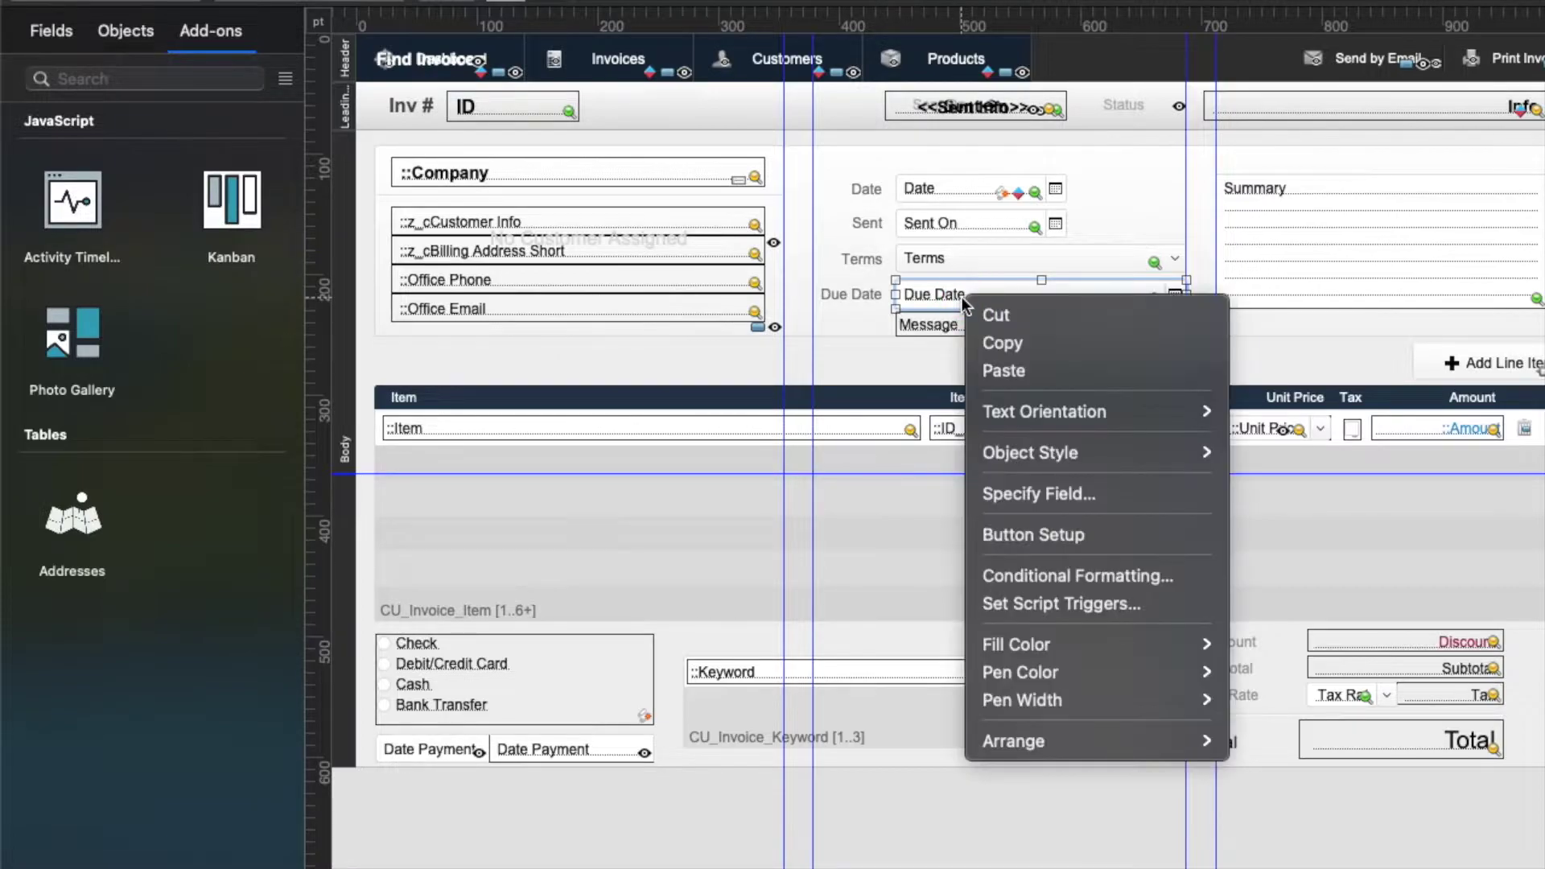
click(1099, 573)
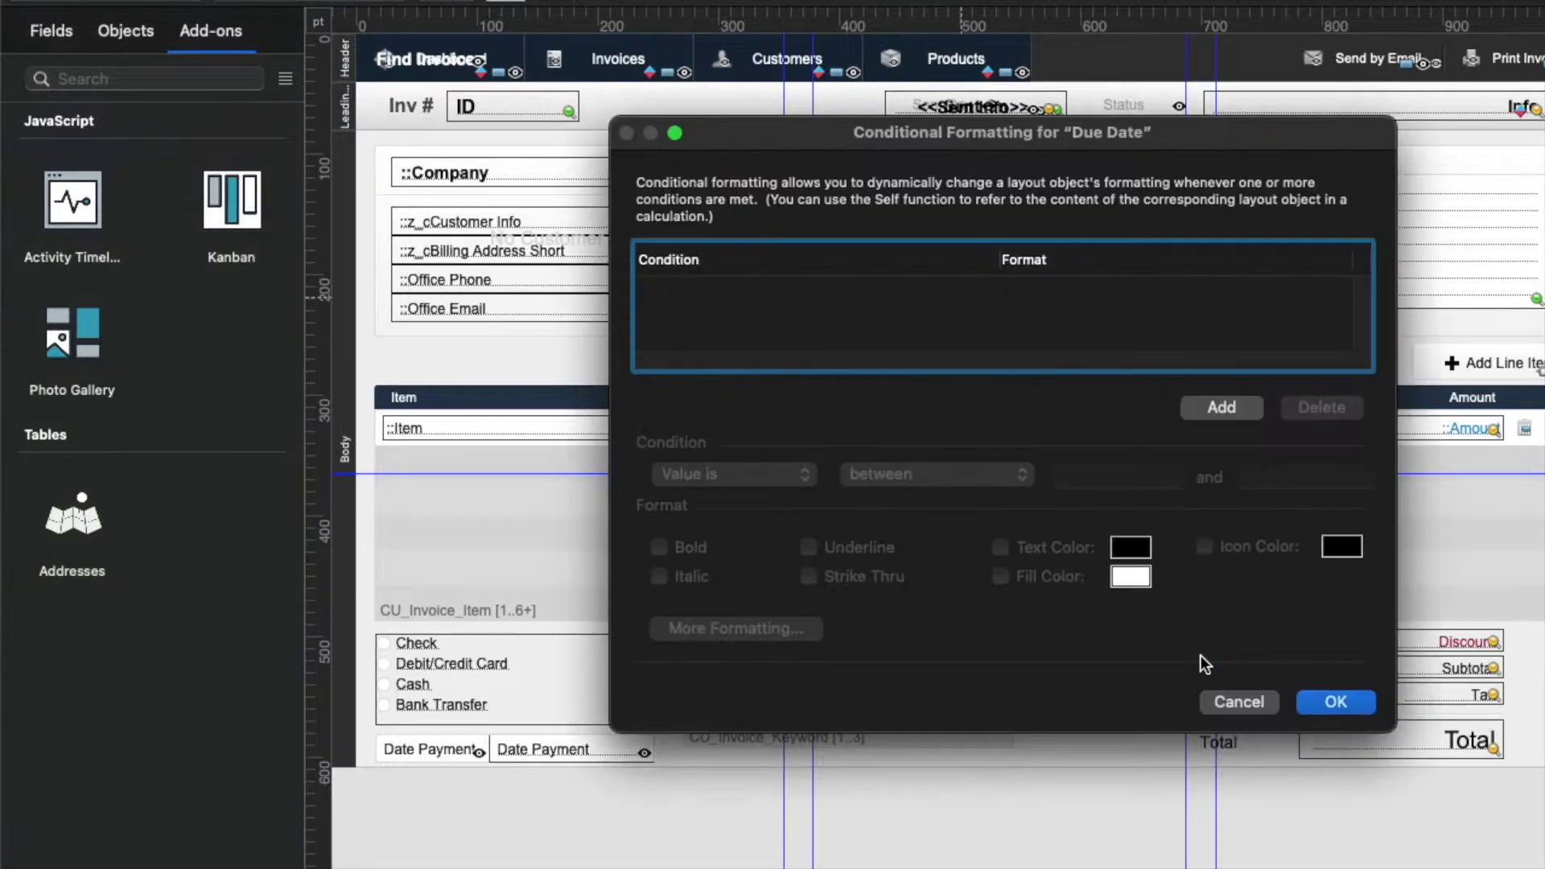
click(1220, 409)
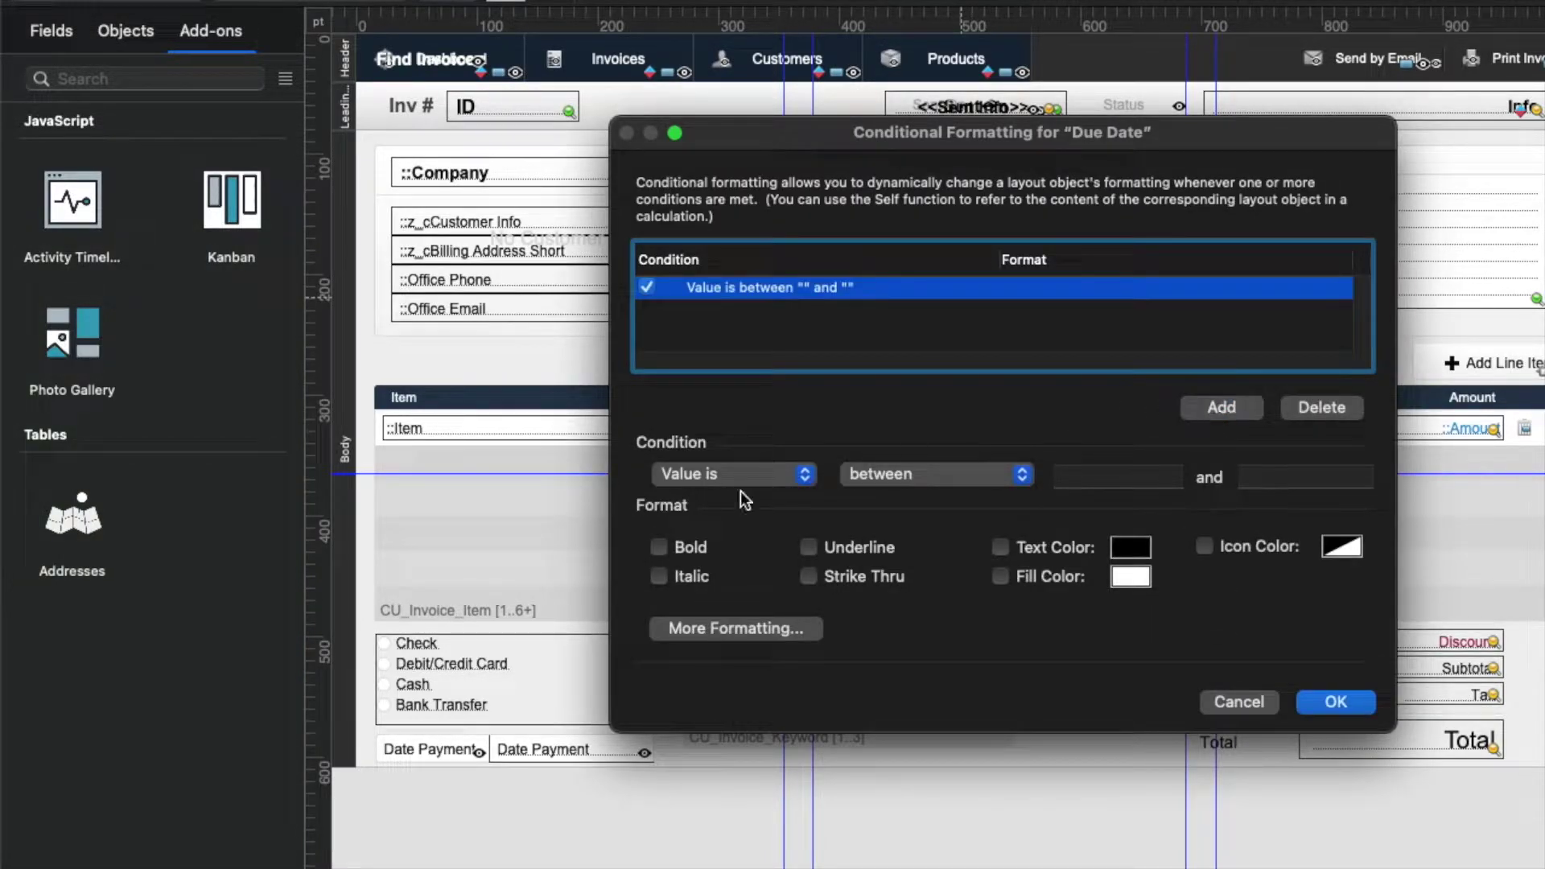
click(745, 467)
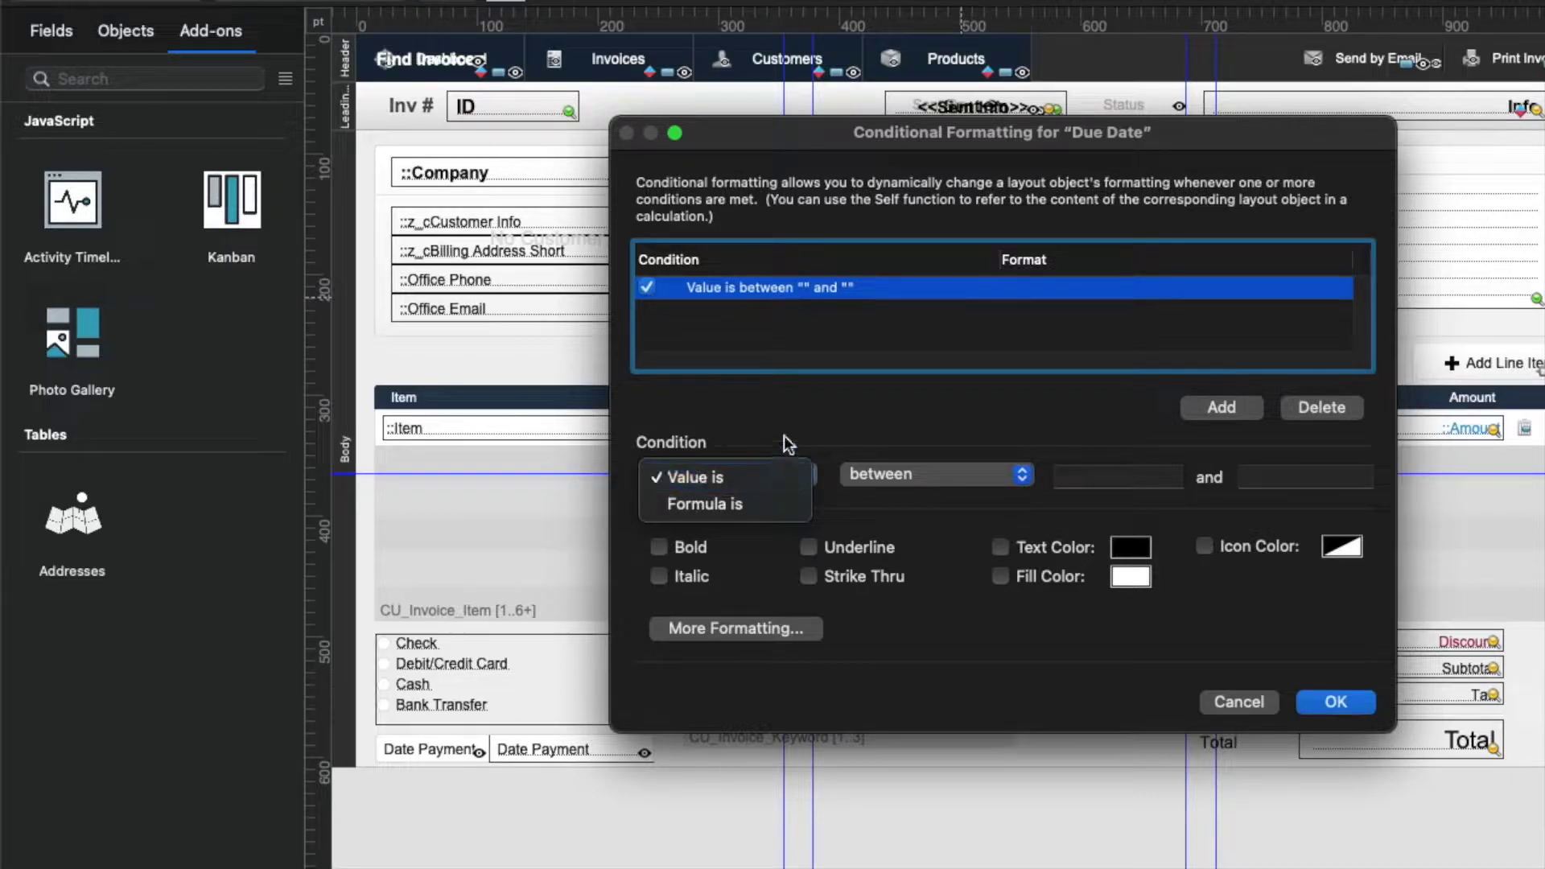
click(752, 502)
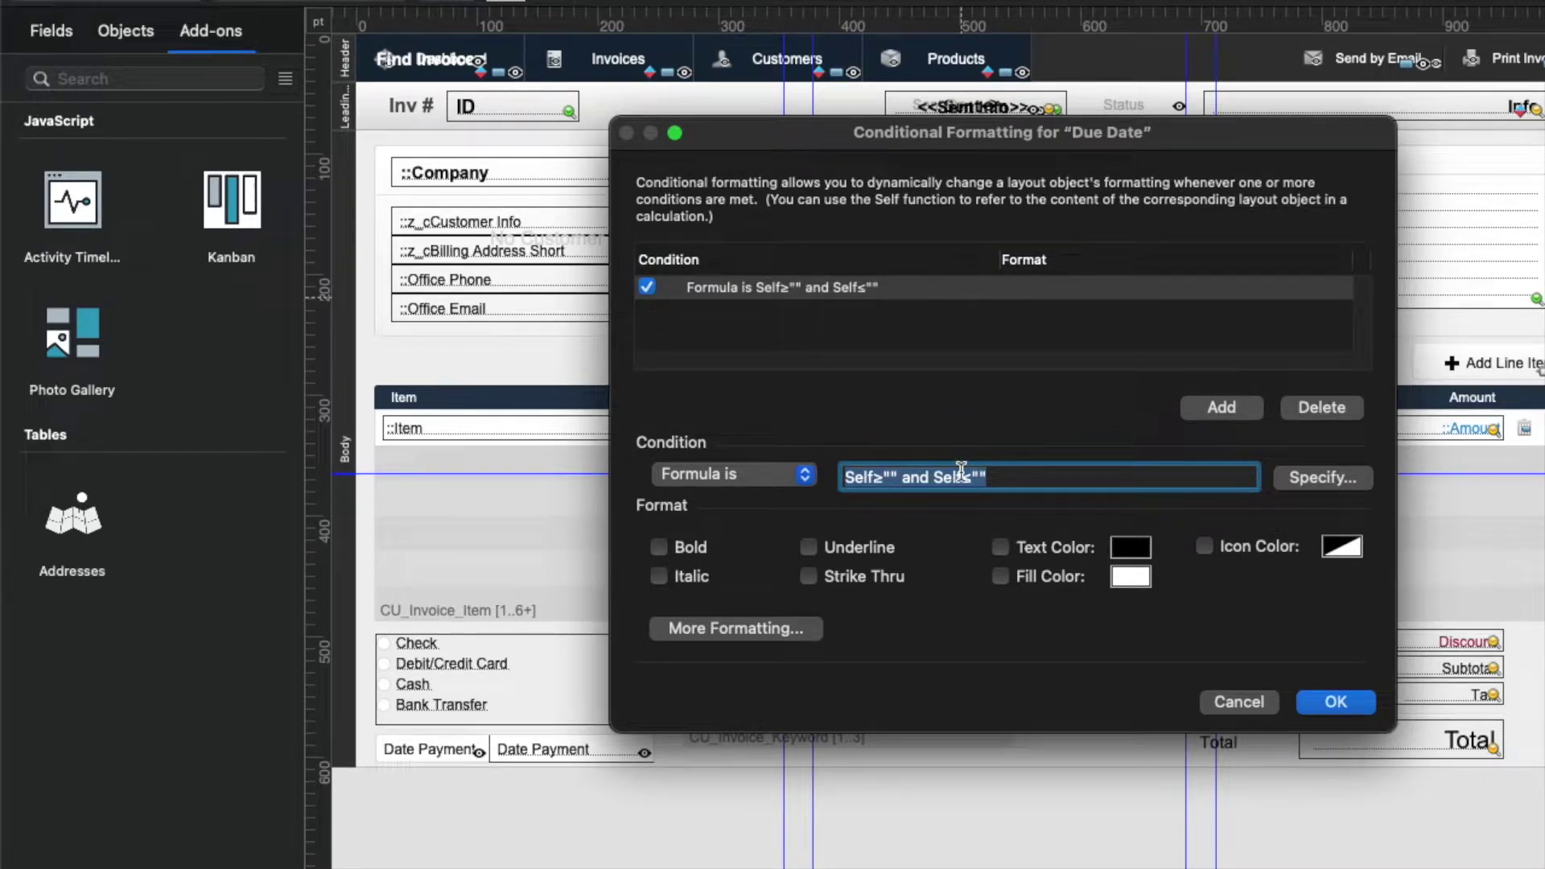
click(1350, 475)
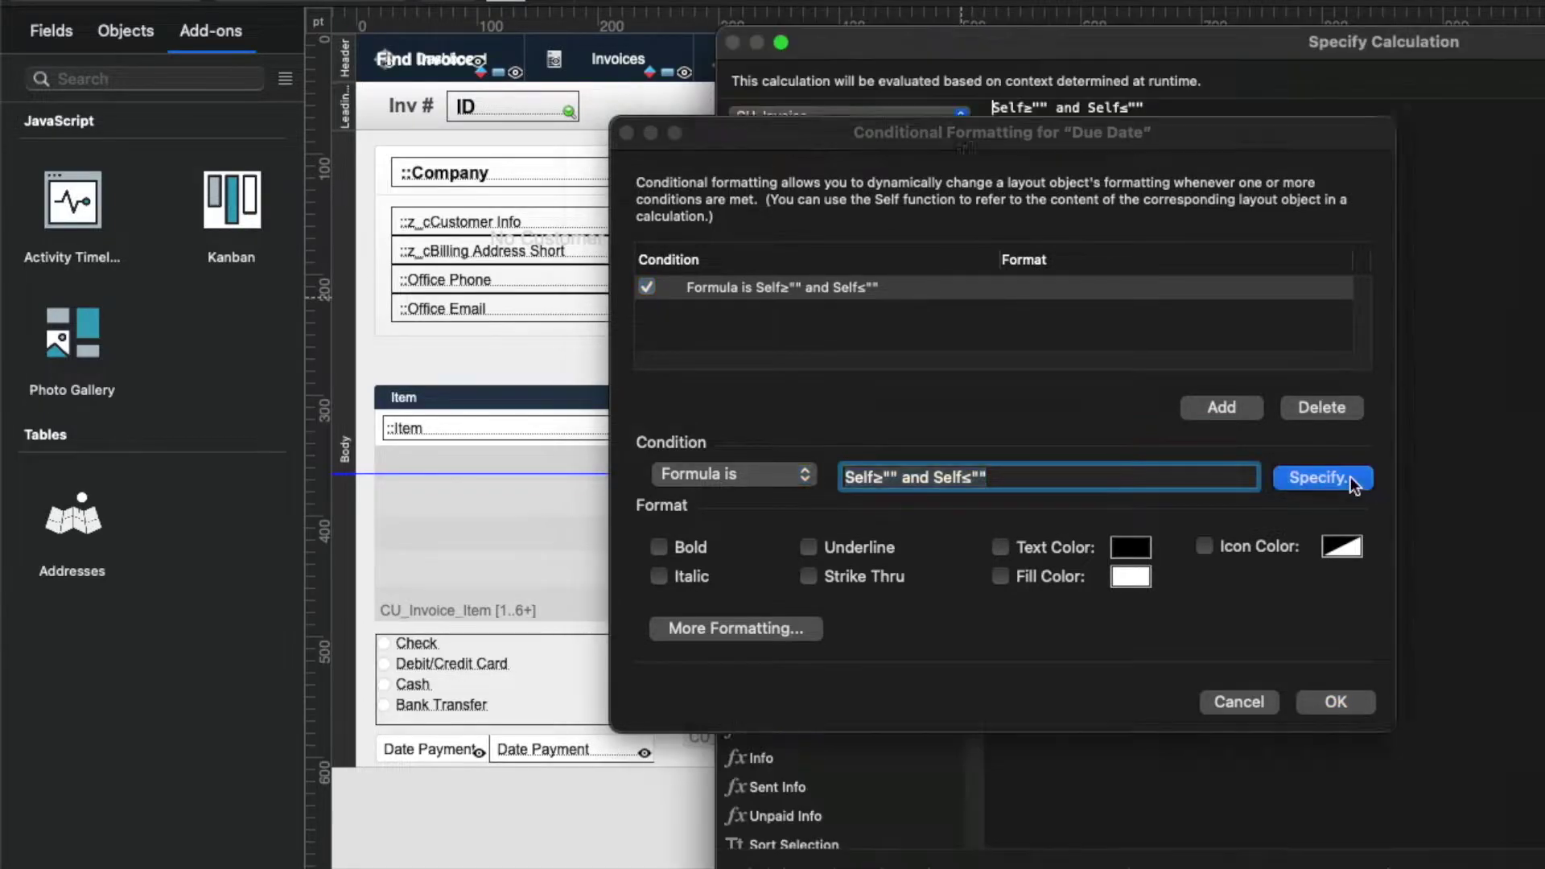
Step: Replace the condition formula with CU_Invoice::Due Date < get (CurrentDate) using autocomplete
drag(1151, 42, 658, 24)
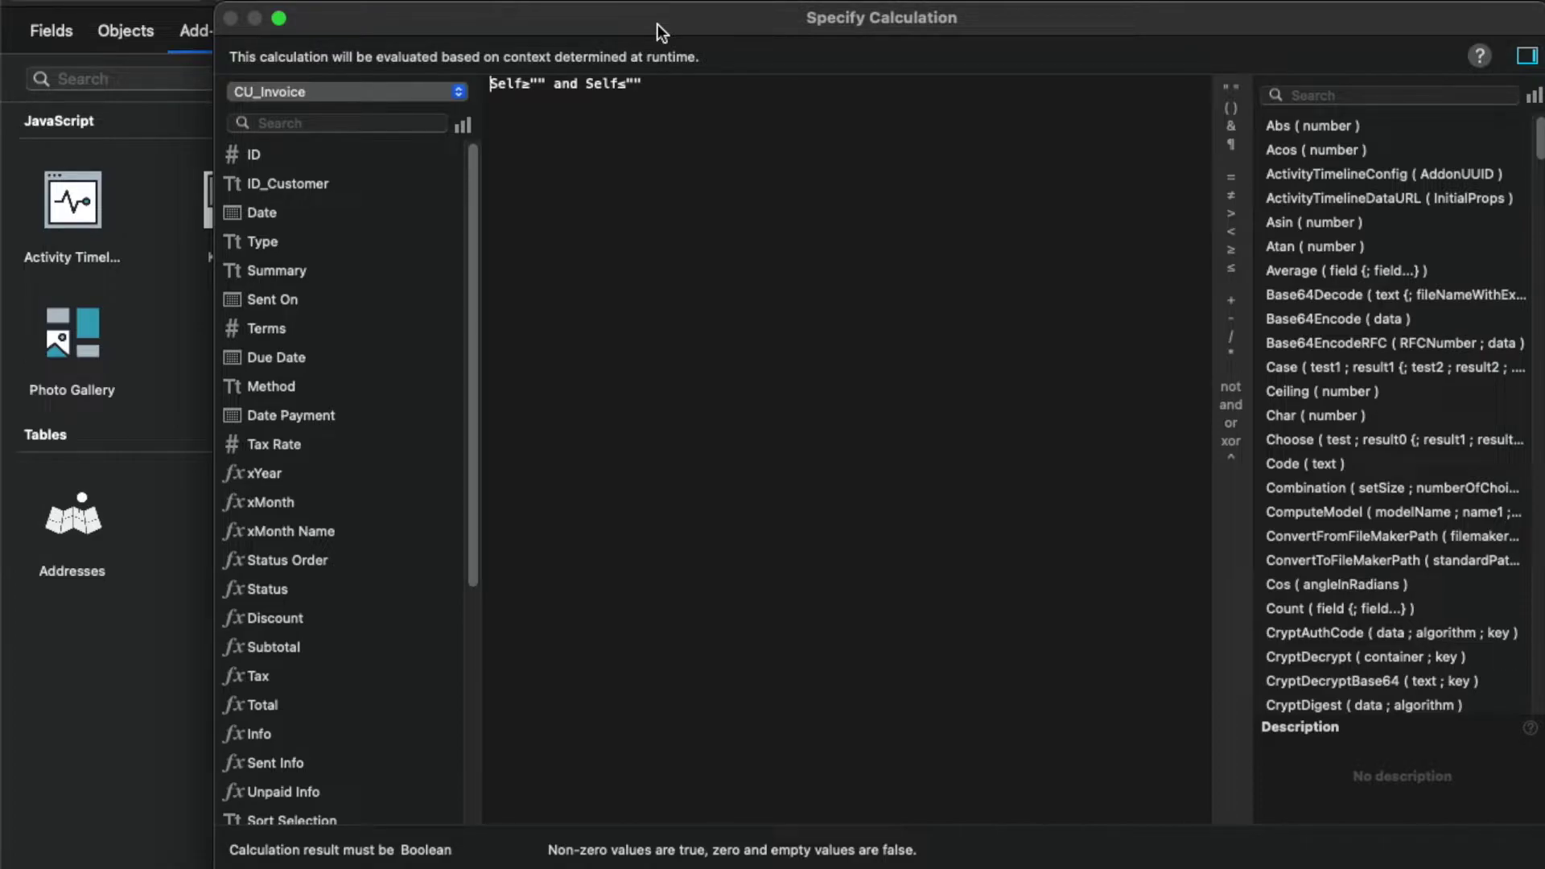
drag(620, 32, 1088, 618)
drag(861, 125, 1399, 169)
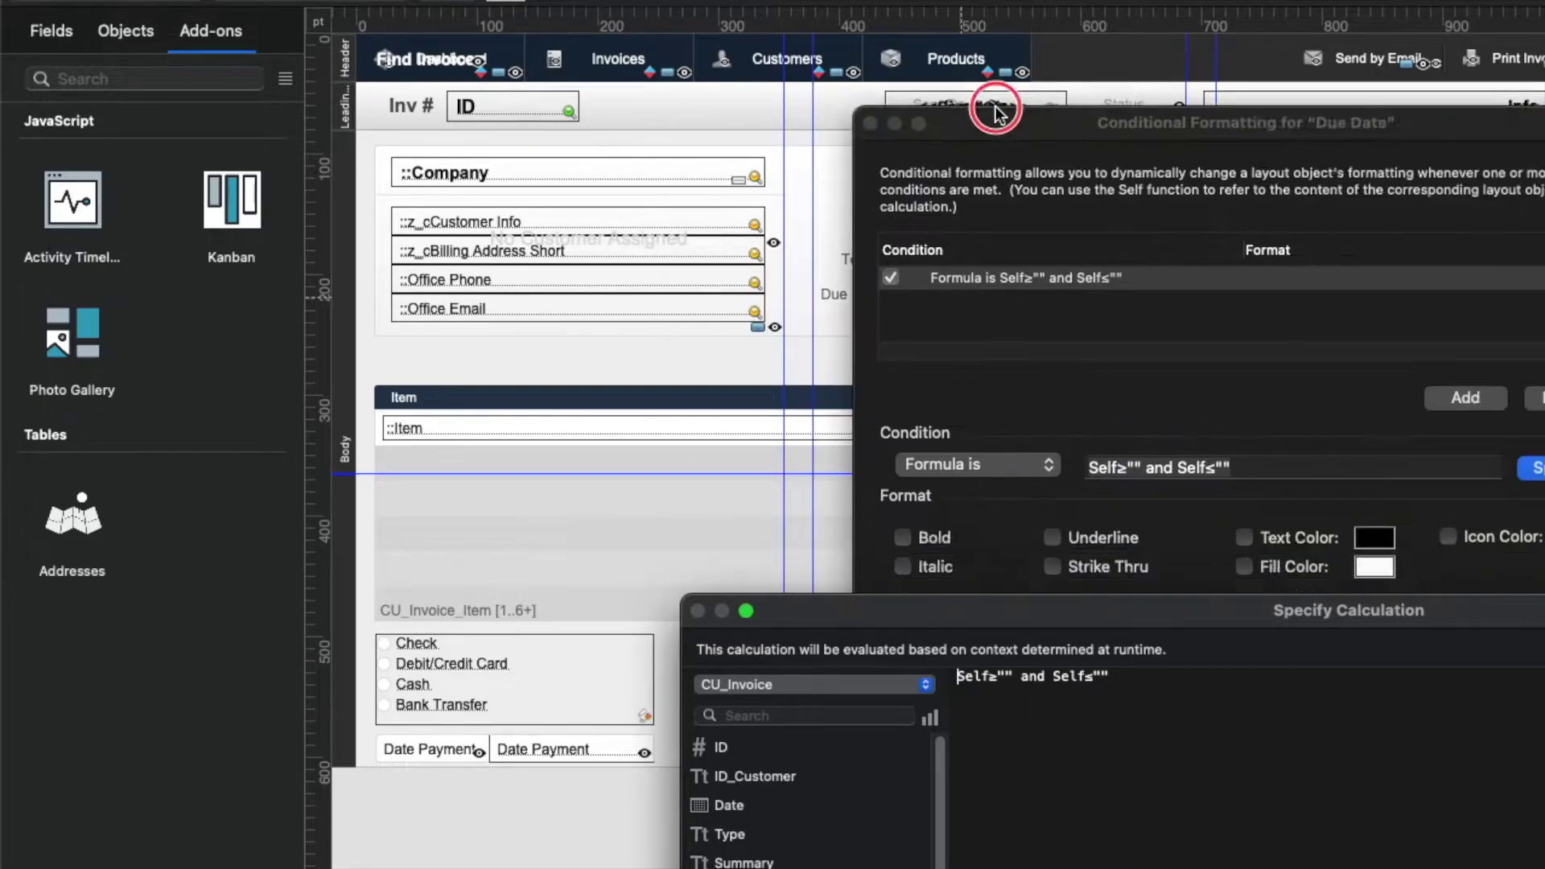
drag(996, 111, 648, 48)
drag(1098, 612, 837, 151)
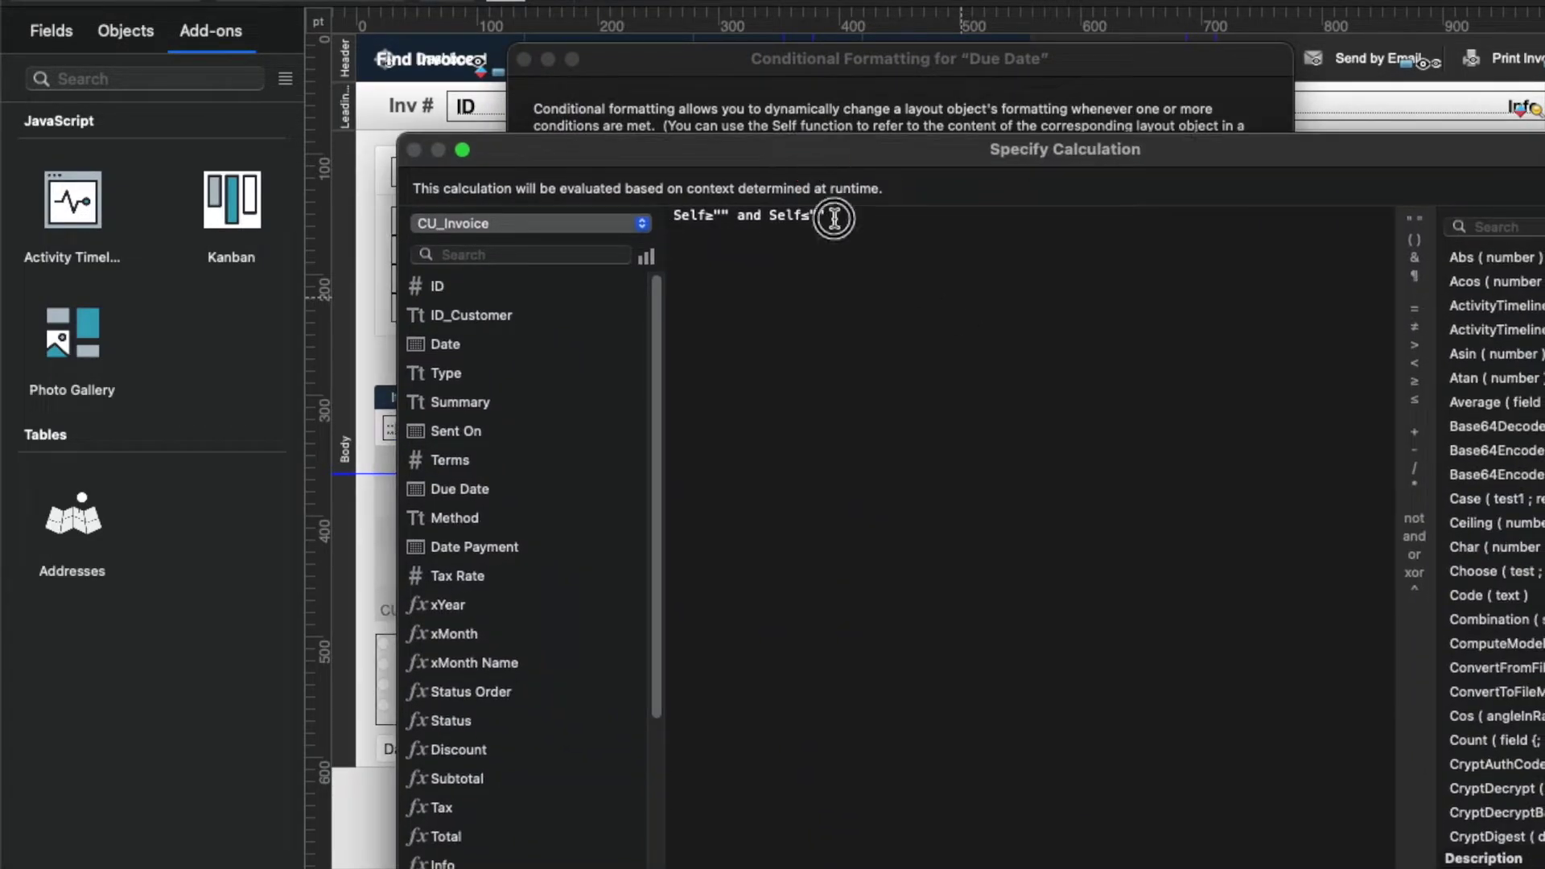
key(super+a)
text(due)
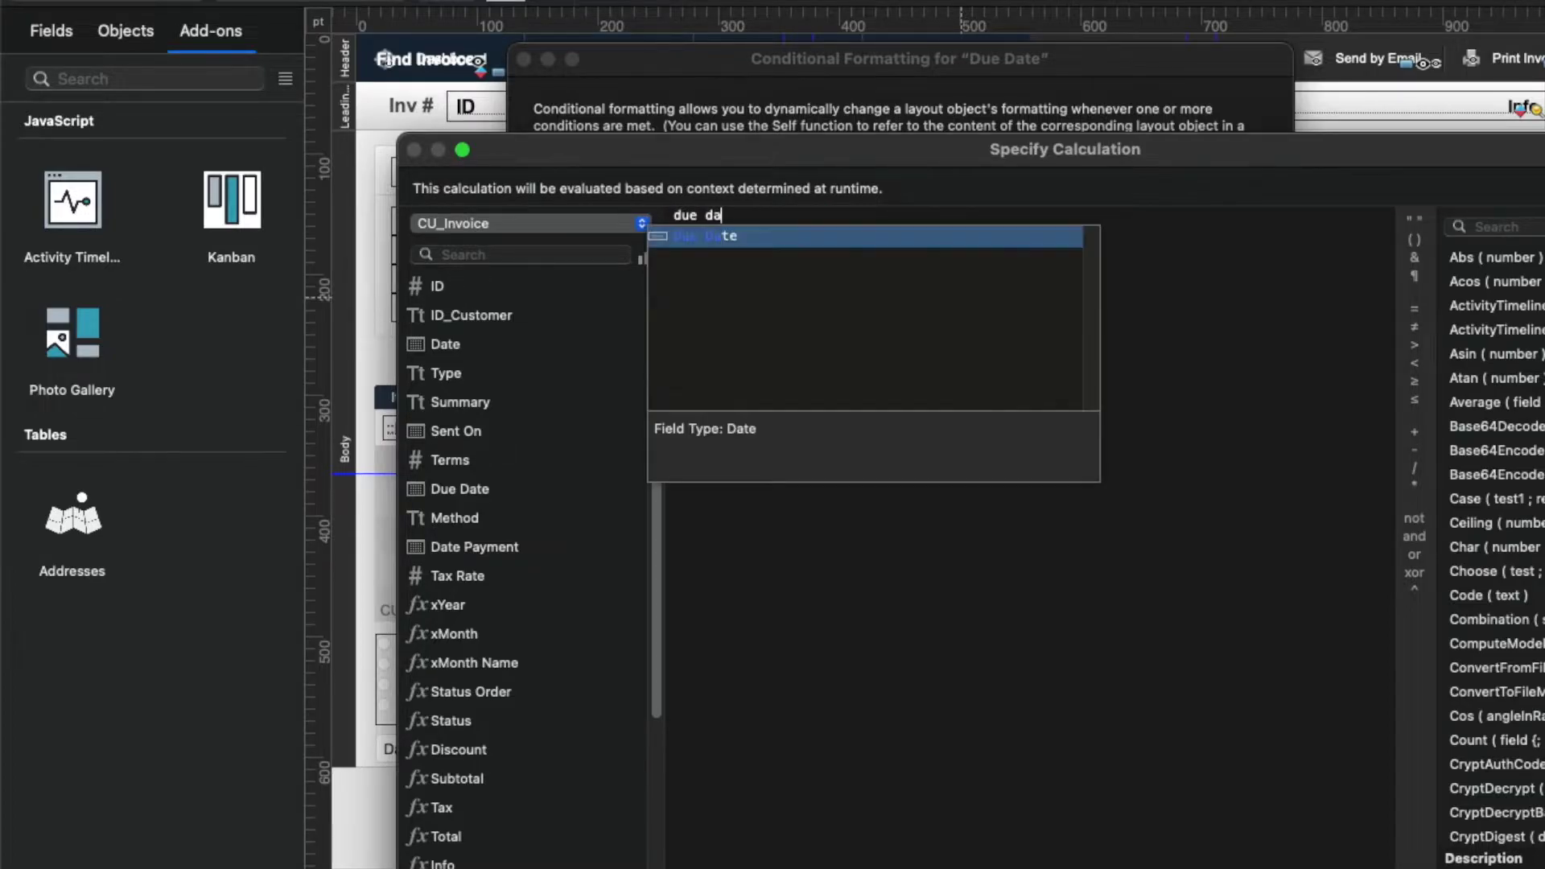
key(Return)
text(<)
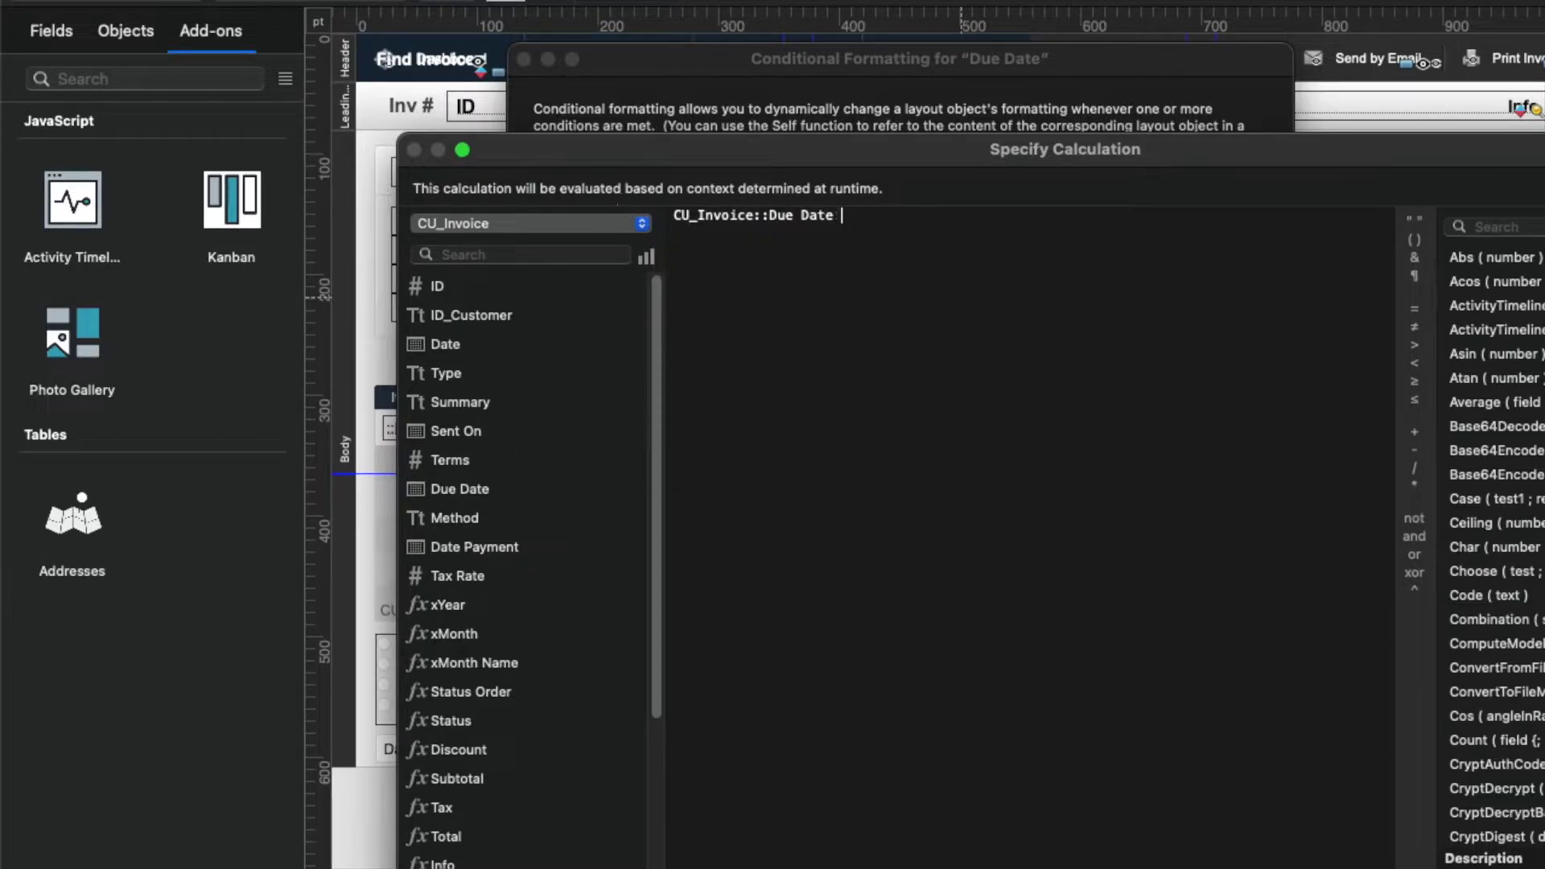
text( get (curr)
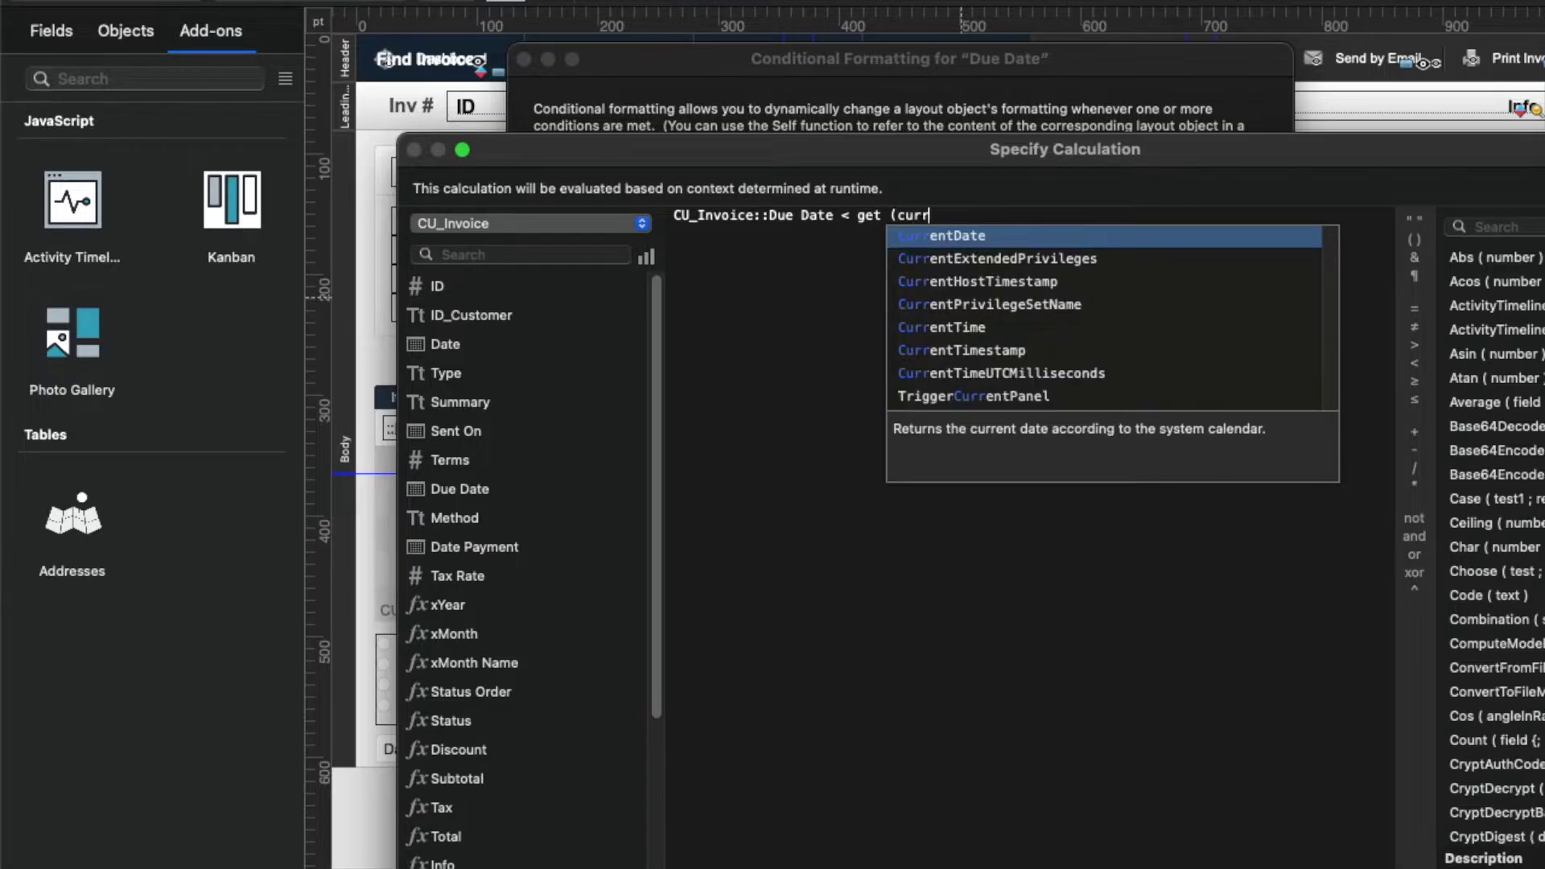
key(Return)
text())
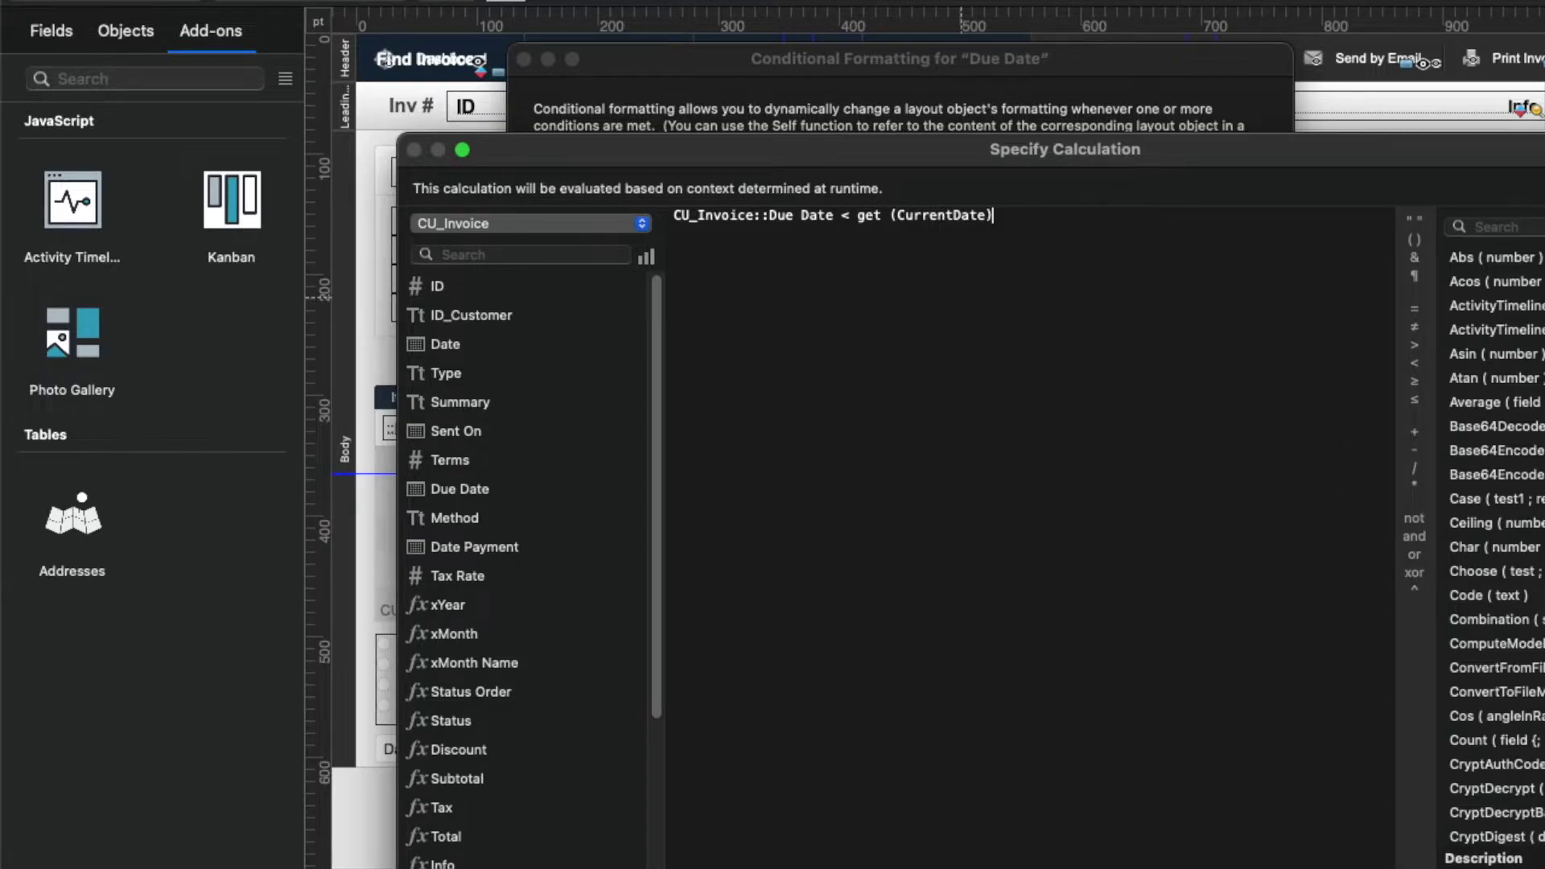
key(Return)
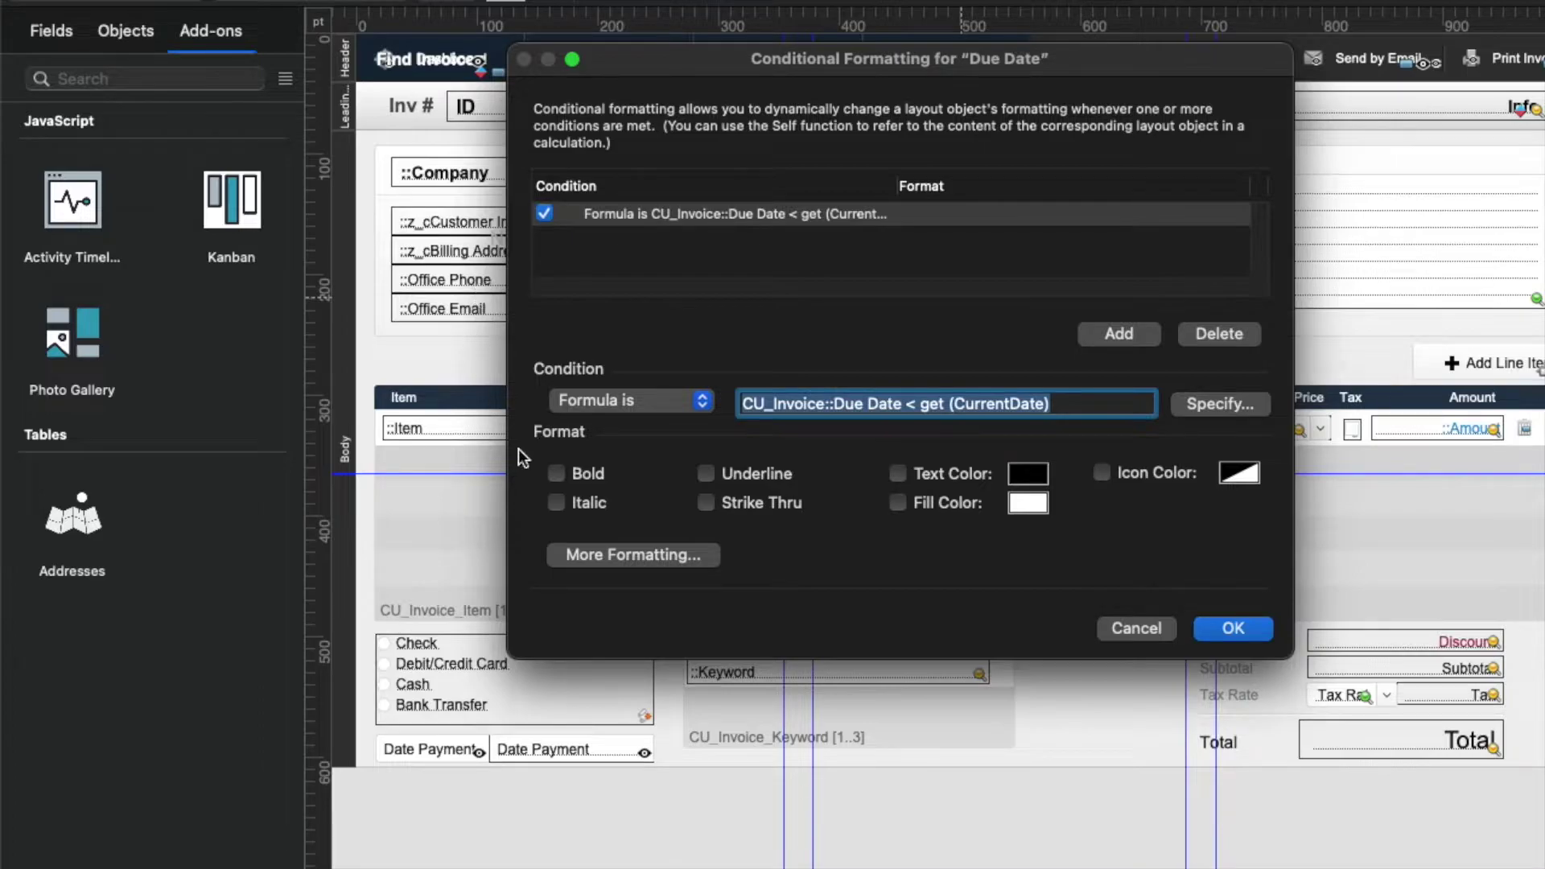
Step: Make the overdue rule apply Bold with red text colour D90B00
click(574, 477)
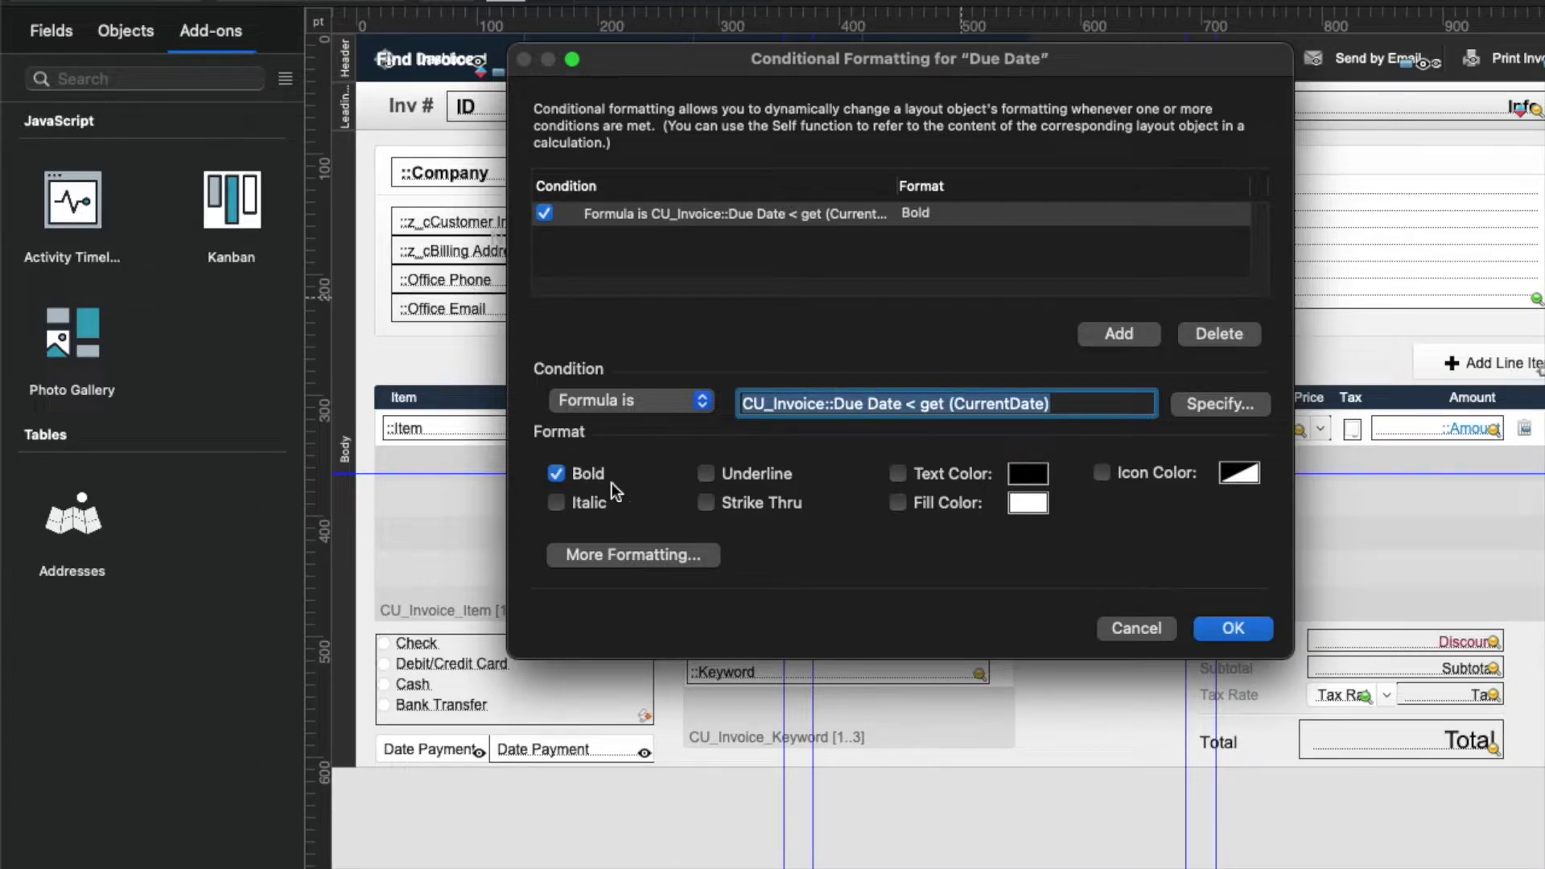
click(948, 473)
click(1030, 472)
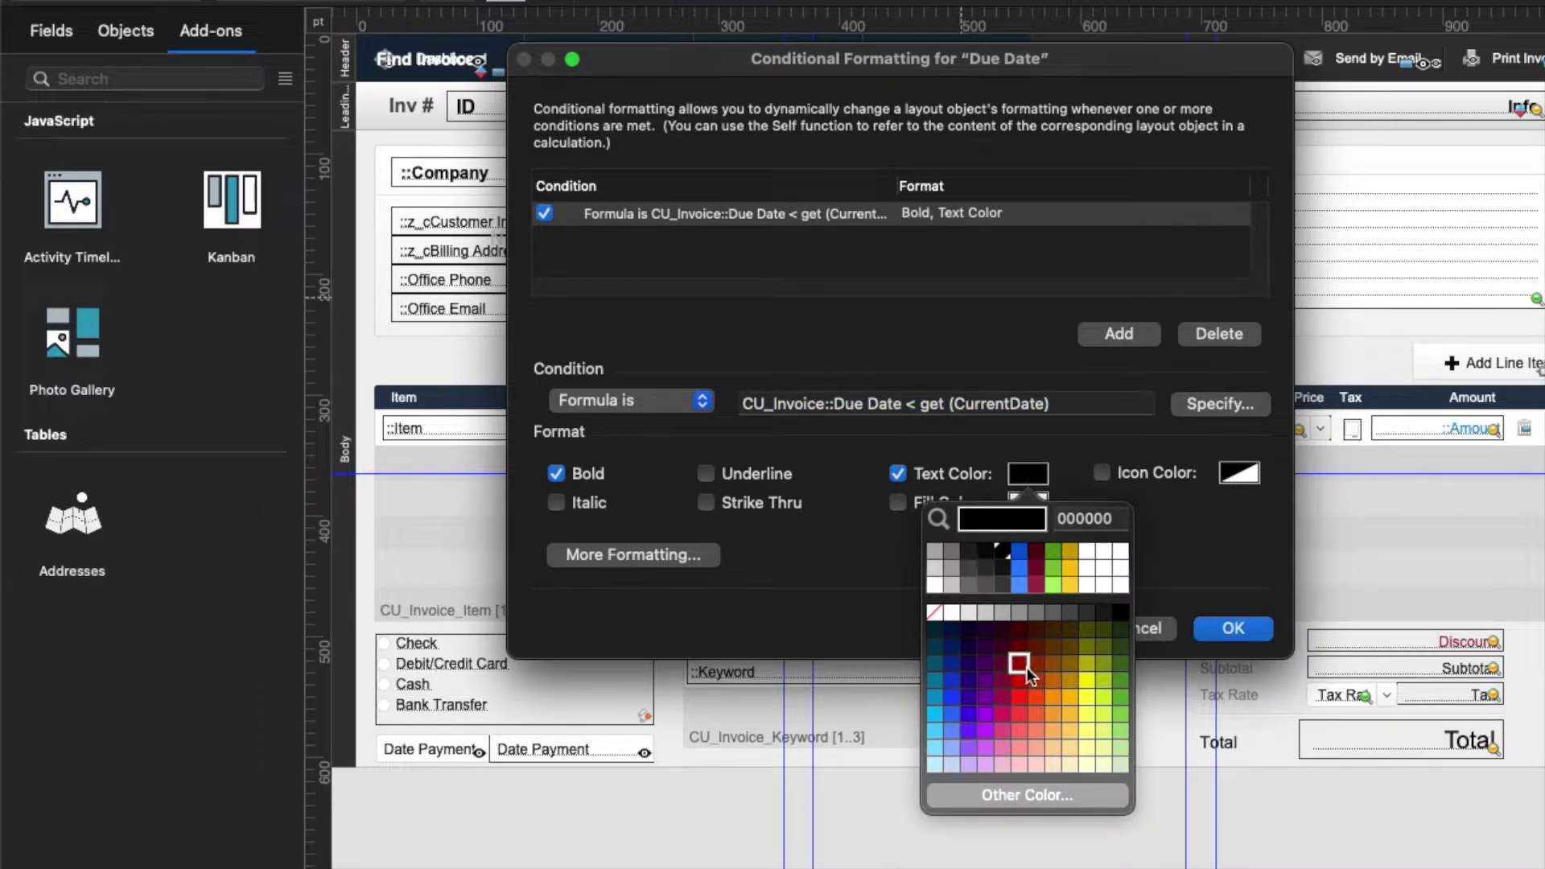
click(1018, 680)
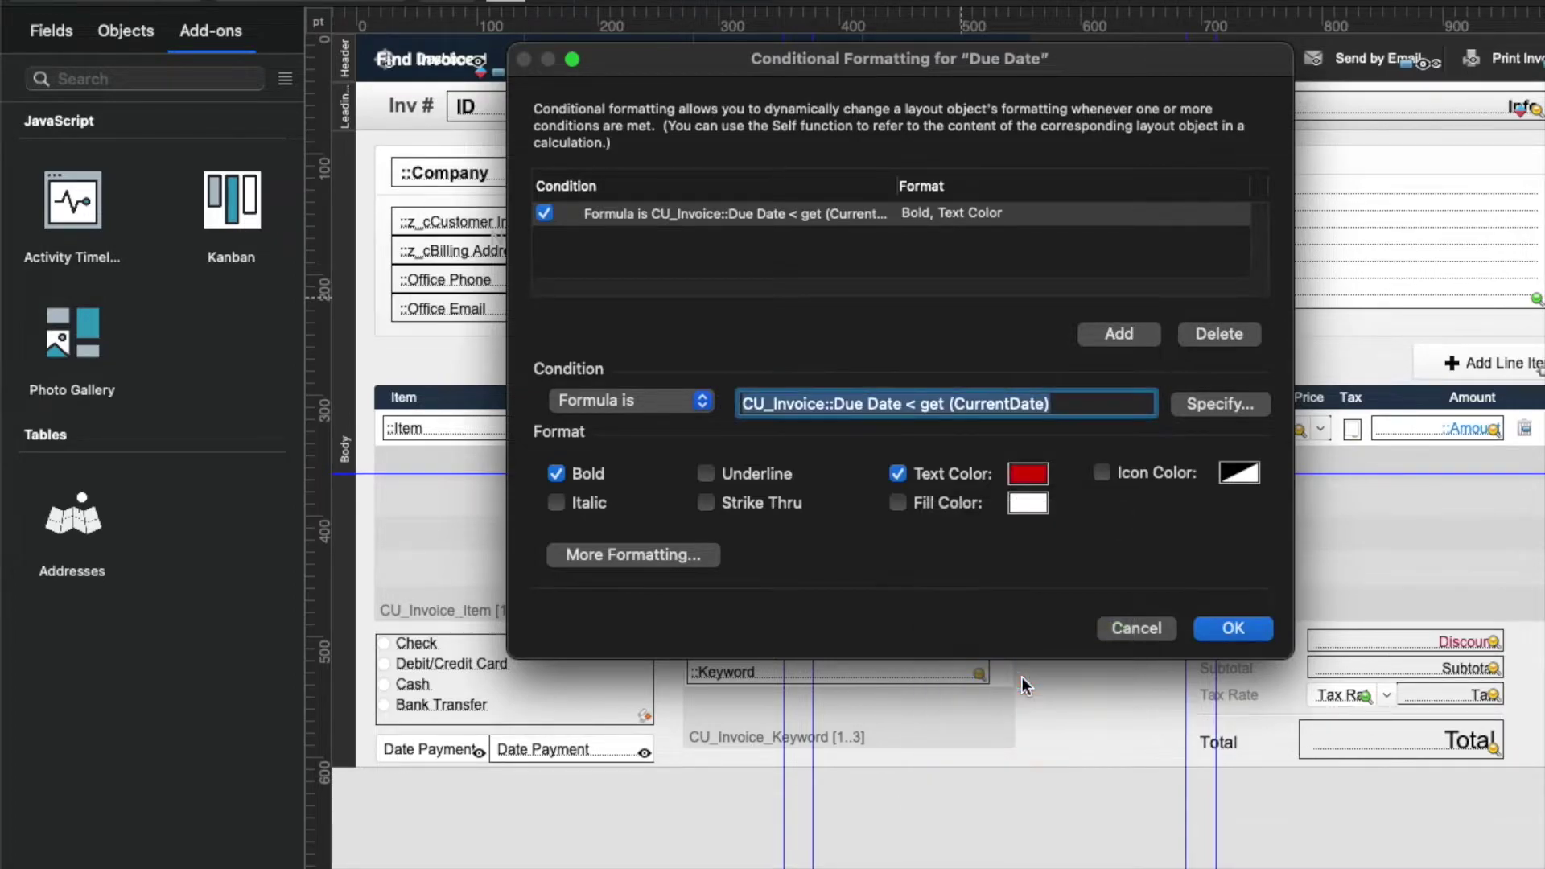
click(1016, 474)
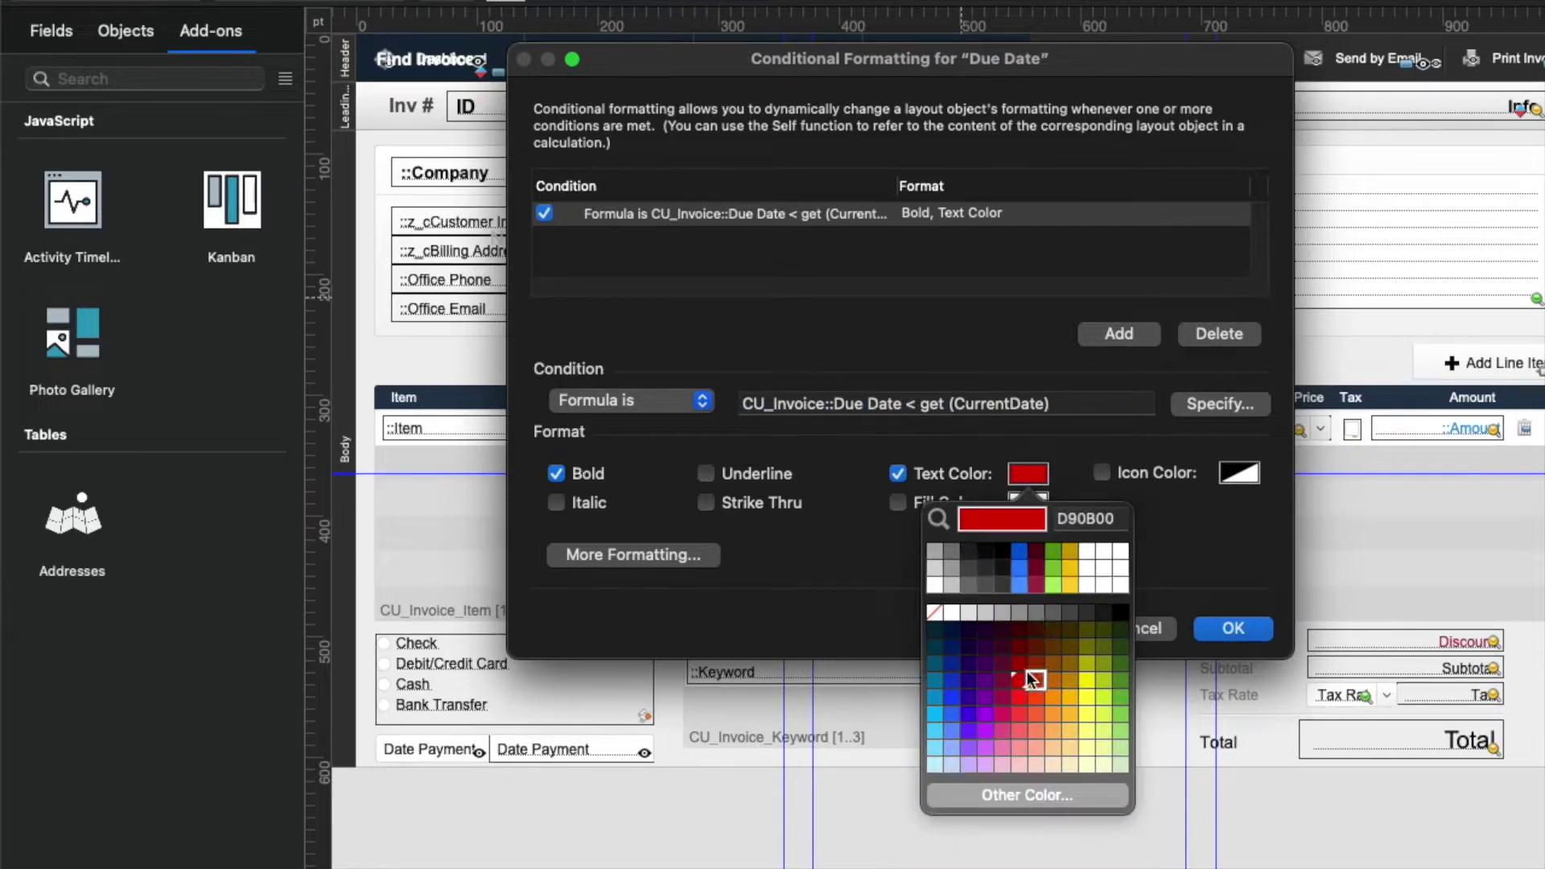
click(1012, 664)
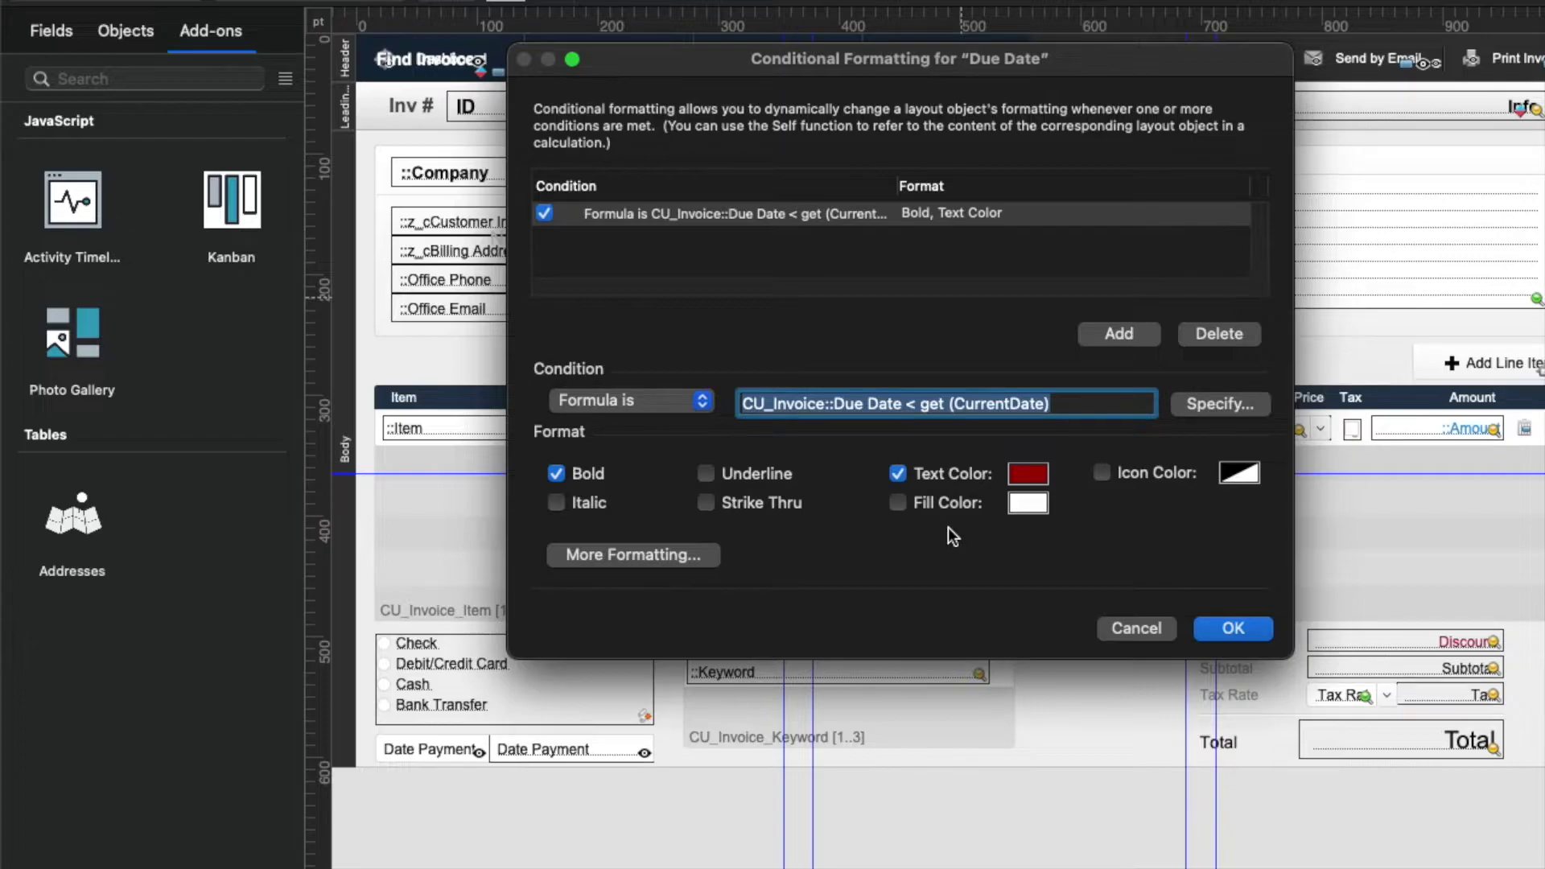
Step: Save the rule, then in Browse mode switch Terms to Net 30 and back to Net 15
key(Return)
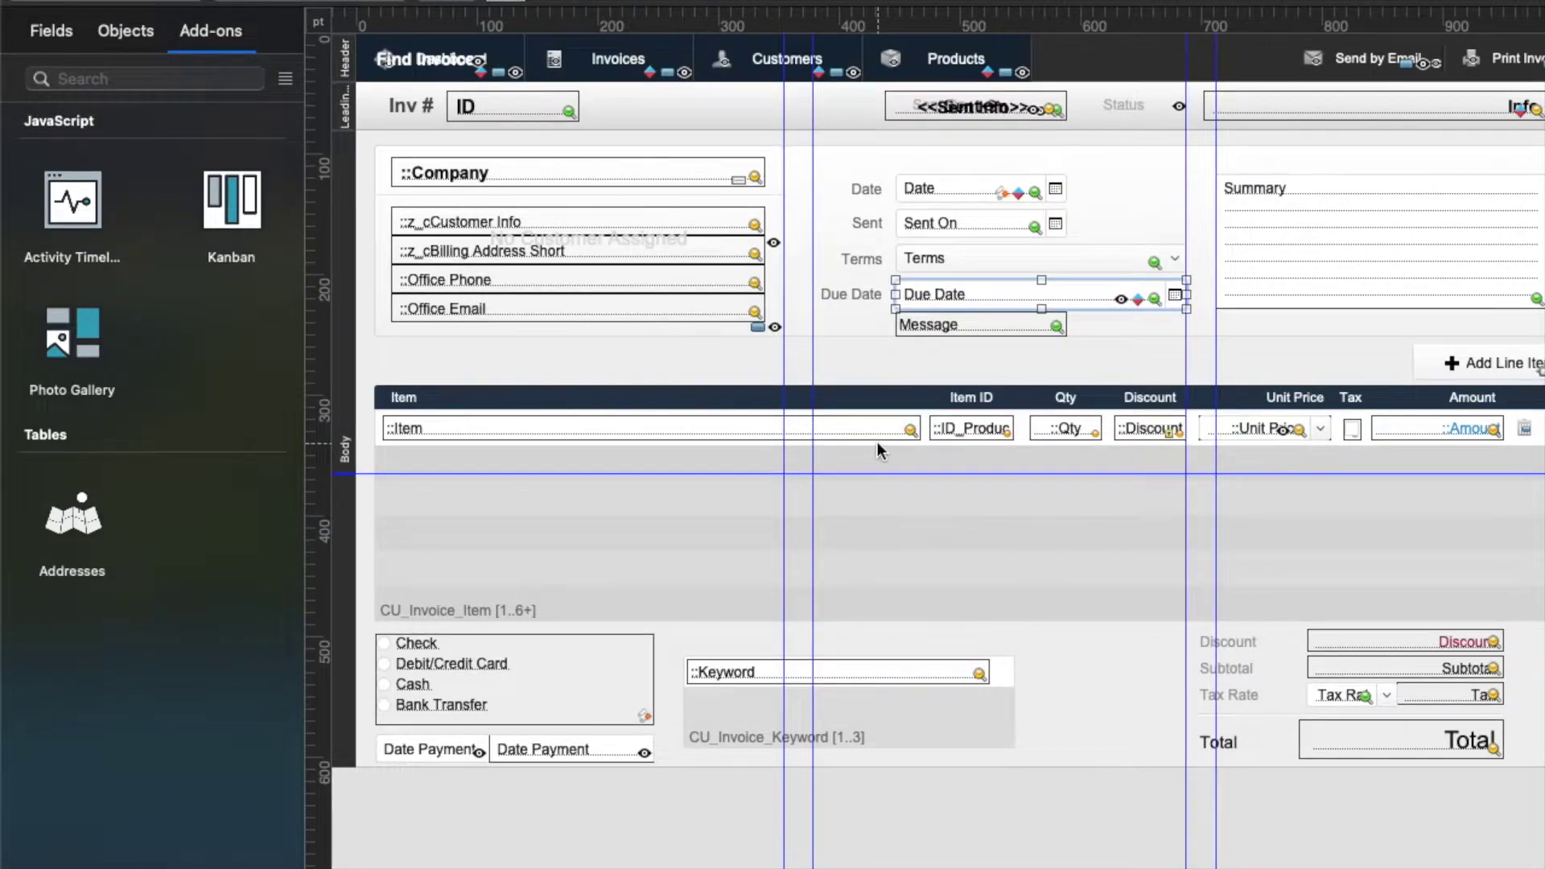
key(super+b)
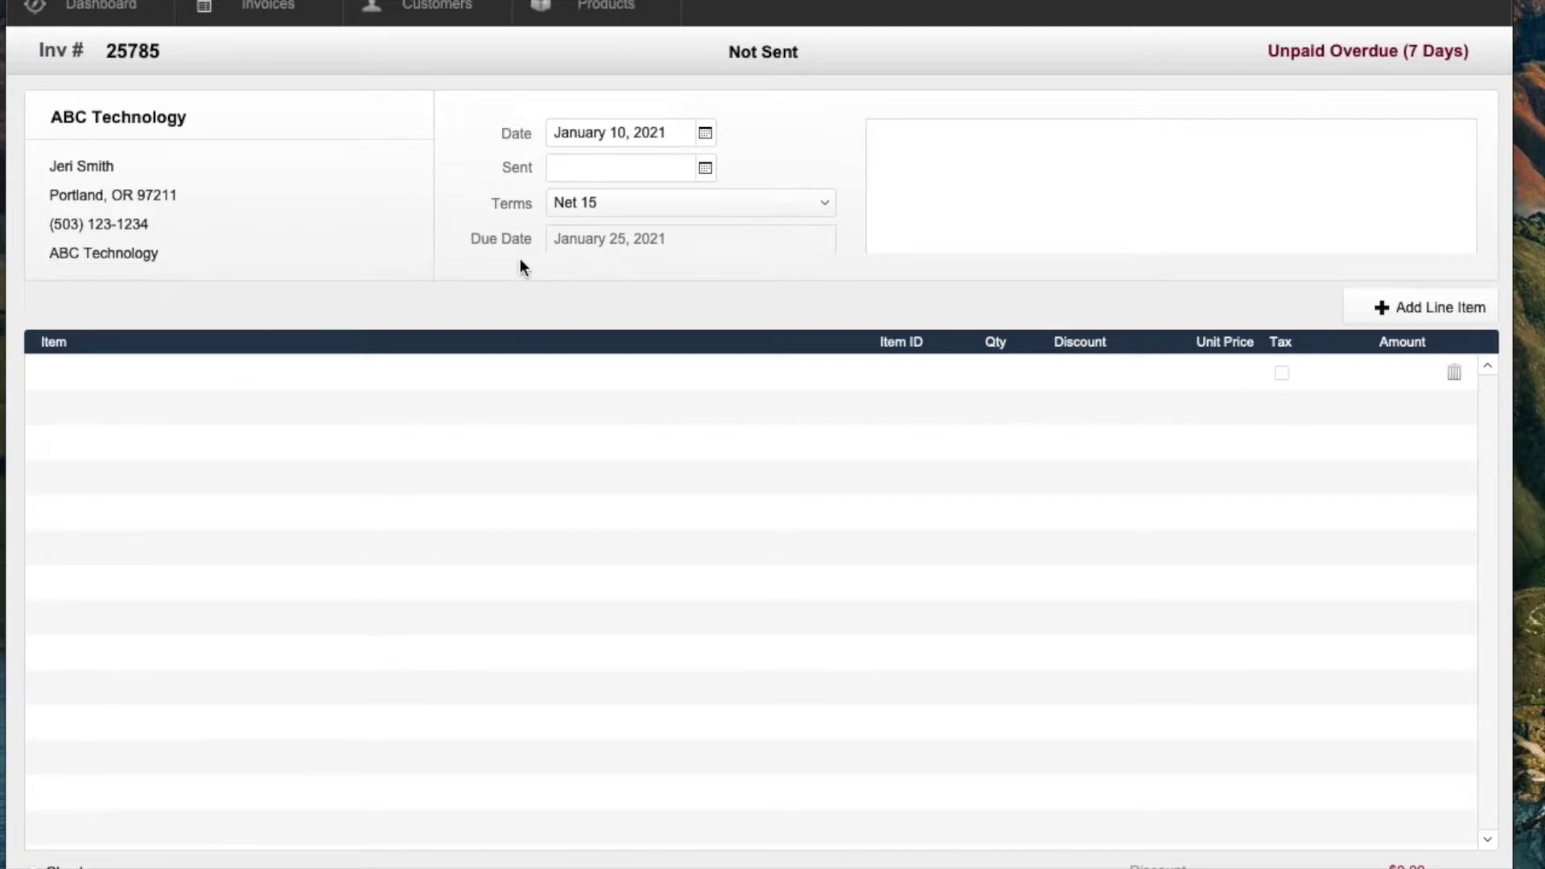
click(576, 203)
click(588, 230)
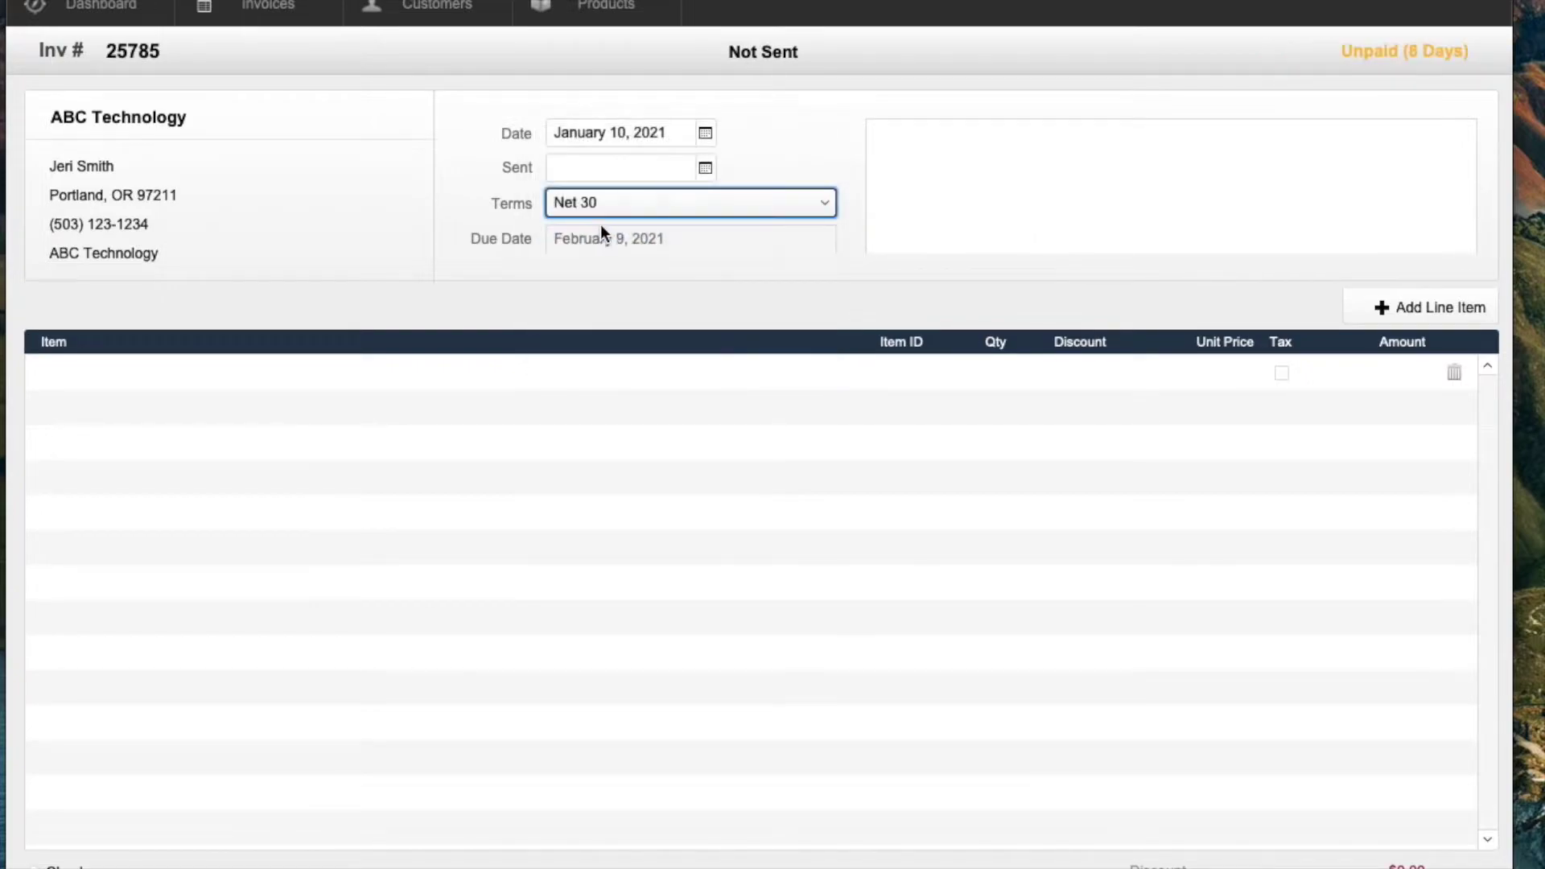
click(605, 216)
key(Return)
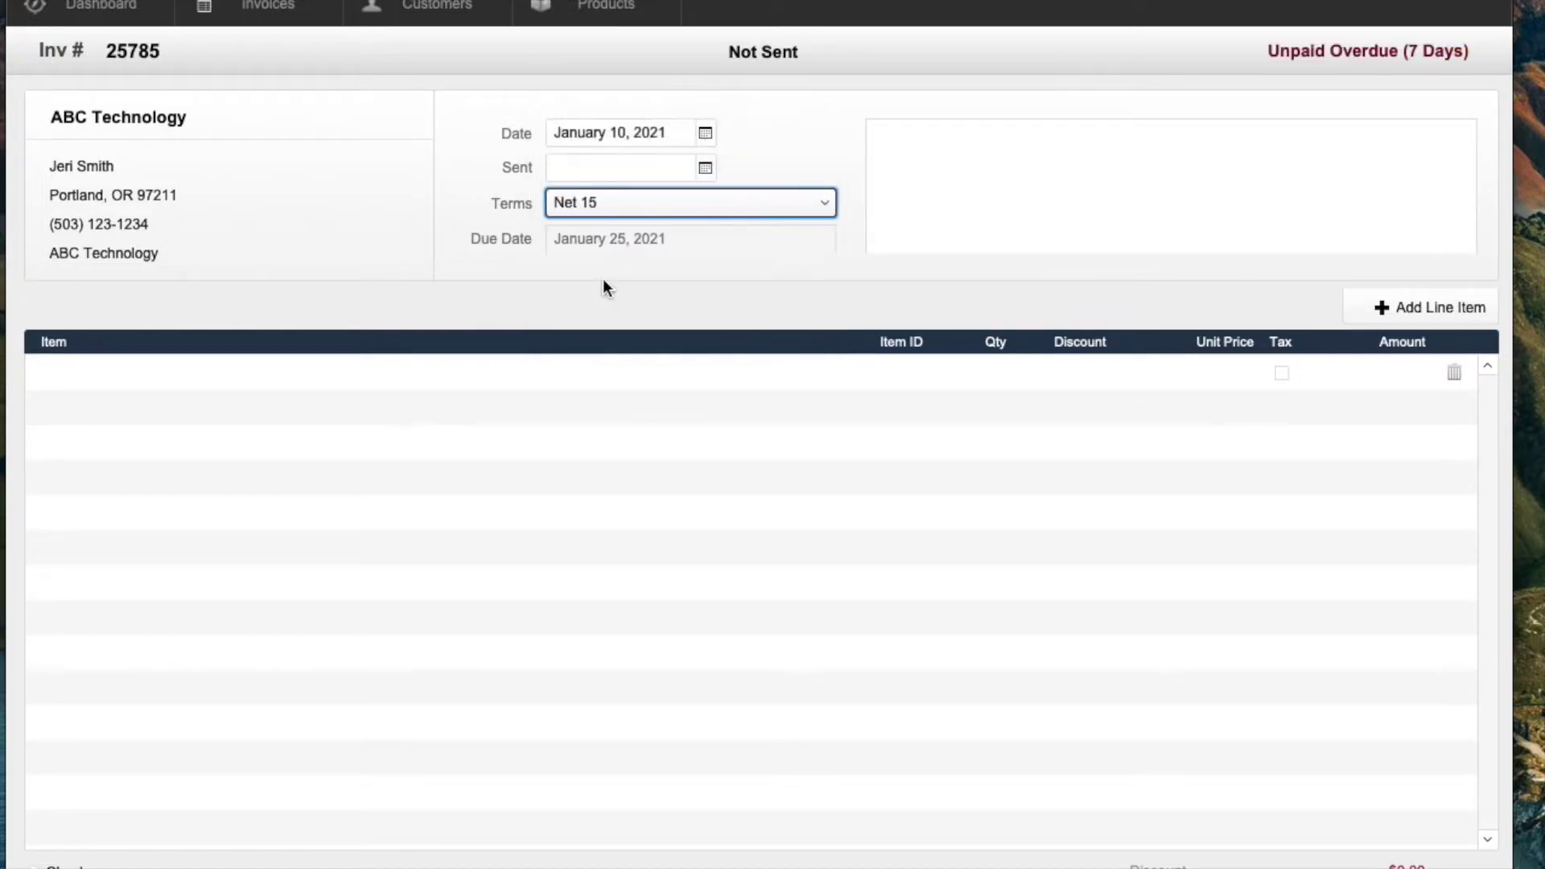
key(super+l)
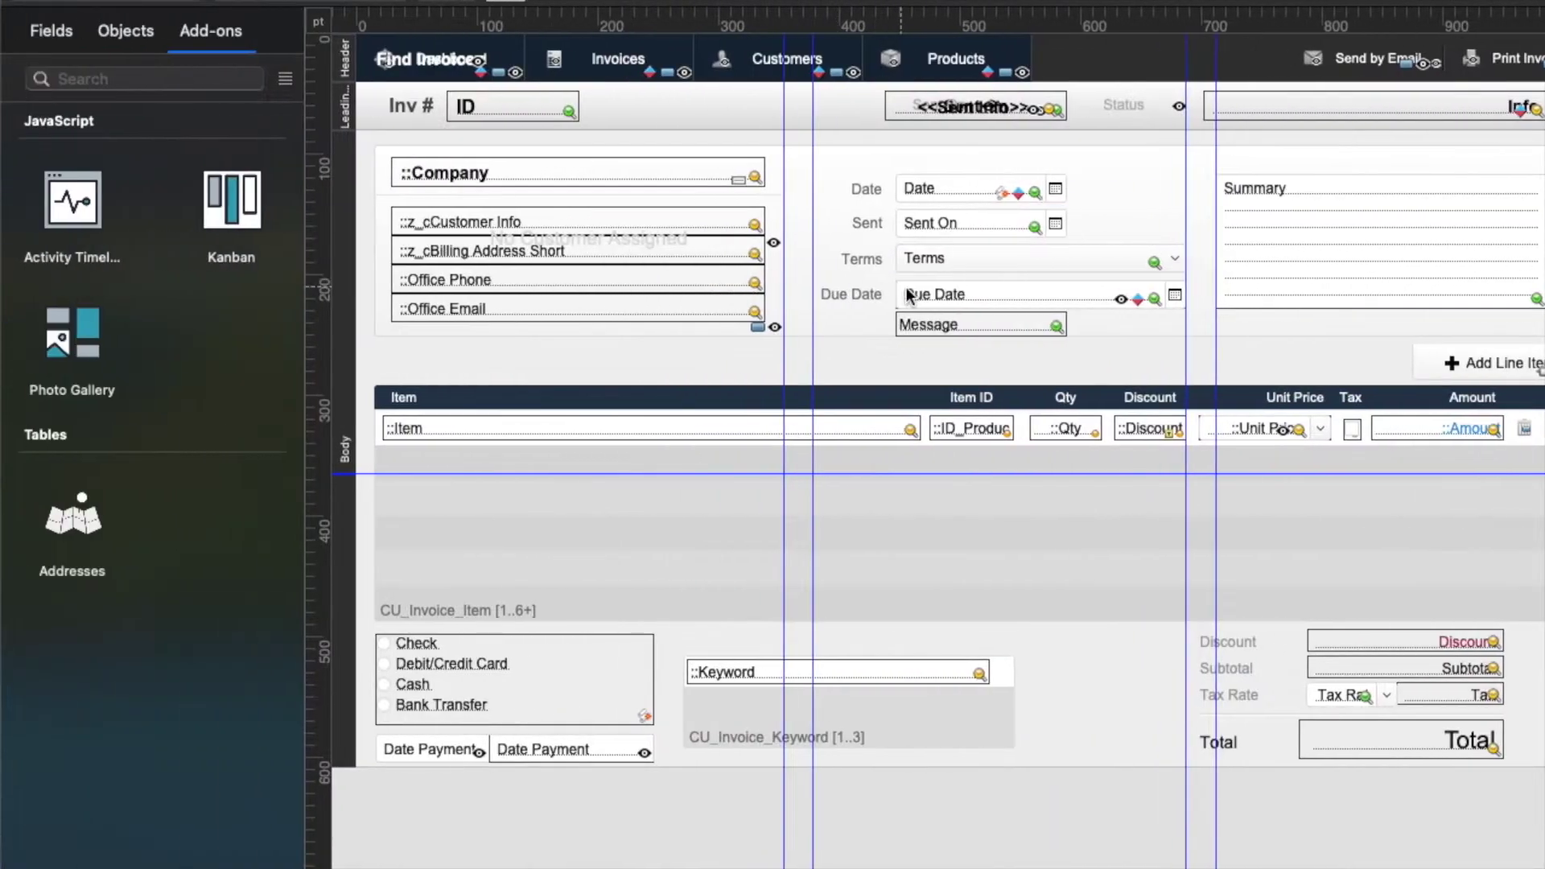
key(shift+super+d)
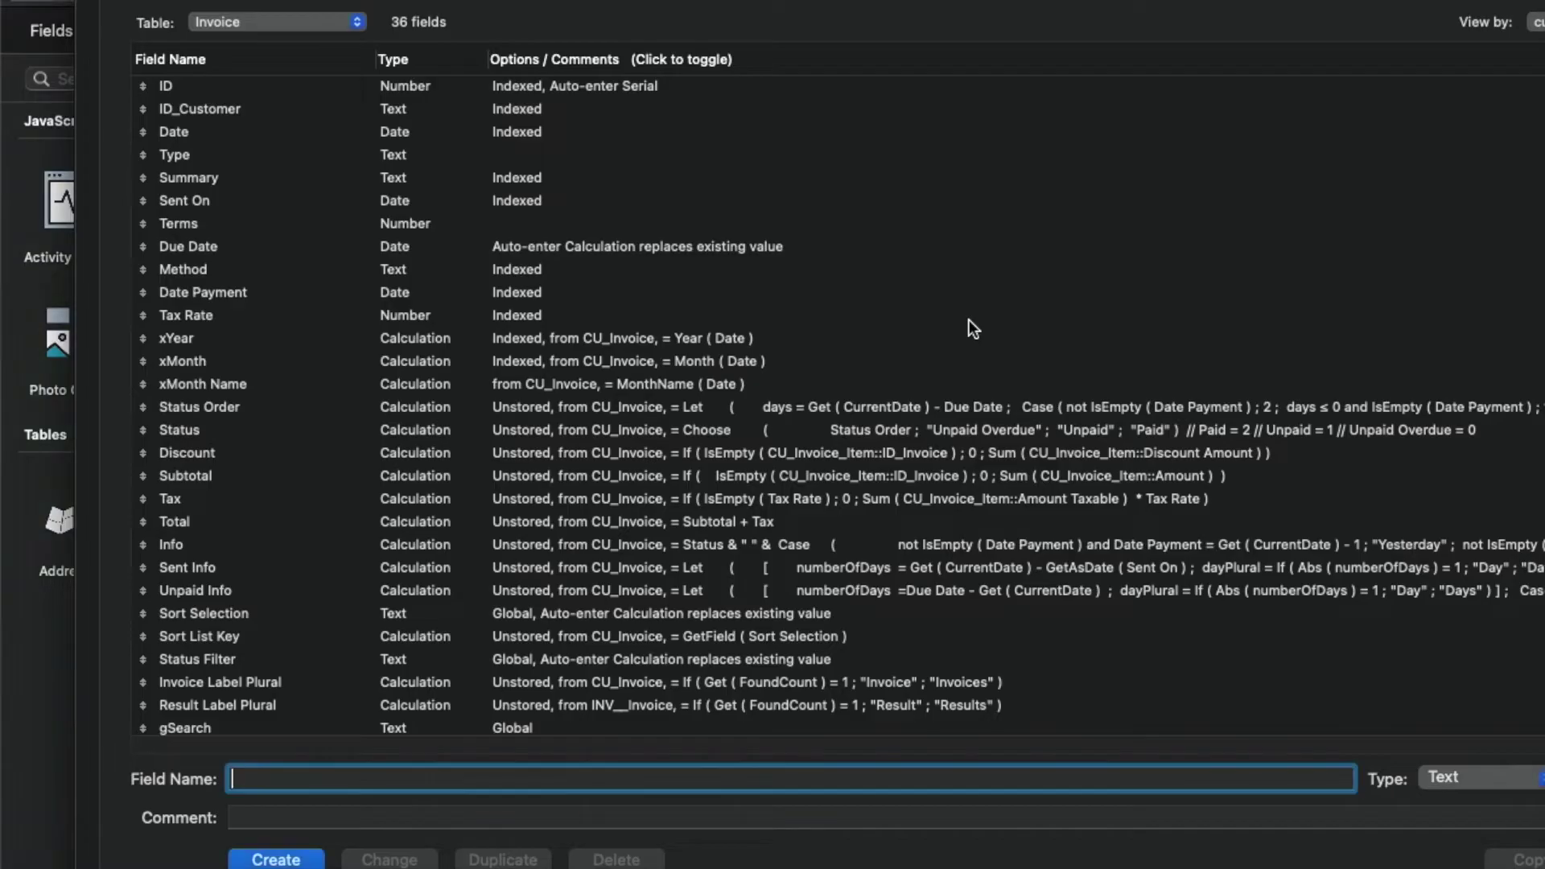
click(610, 368)
key(Up)
key(Up)
key(Up)
key(Up)
key(Up)
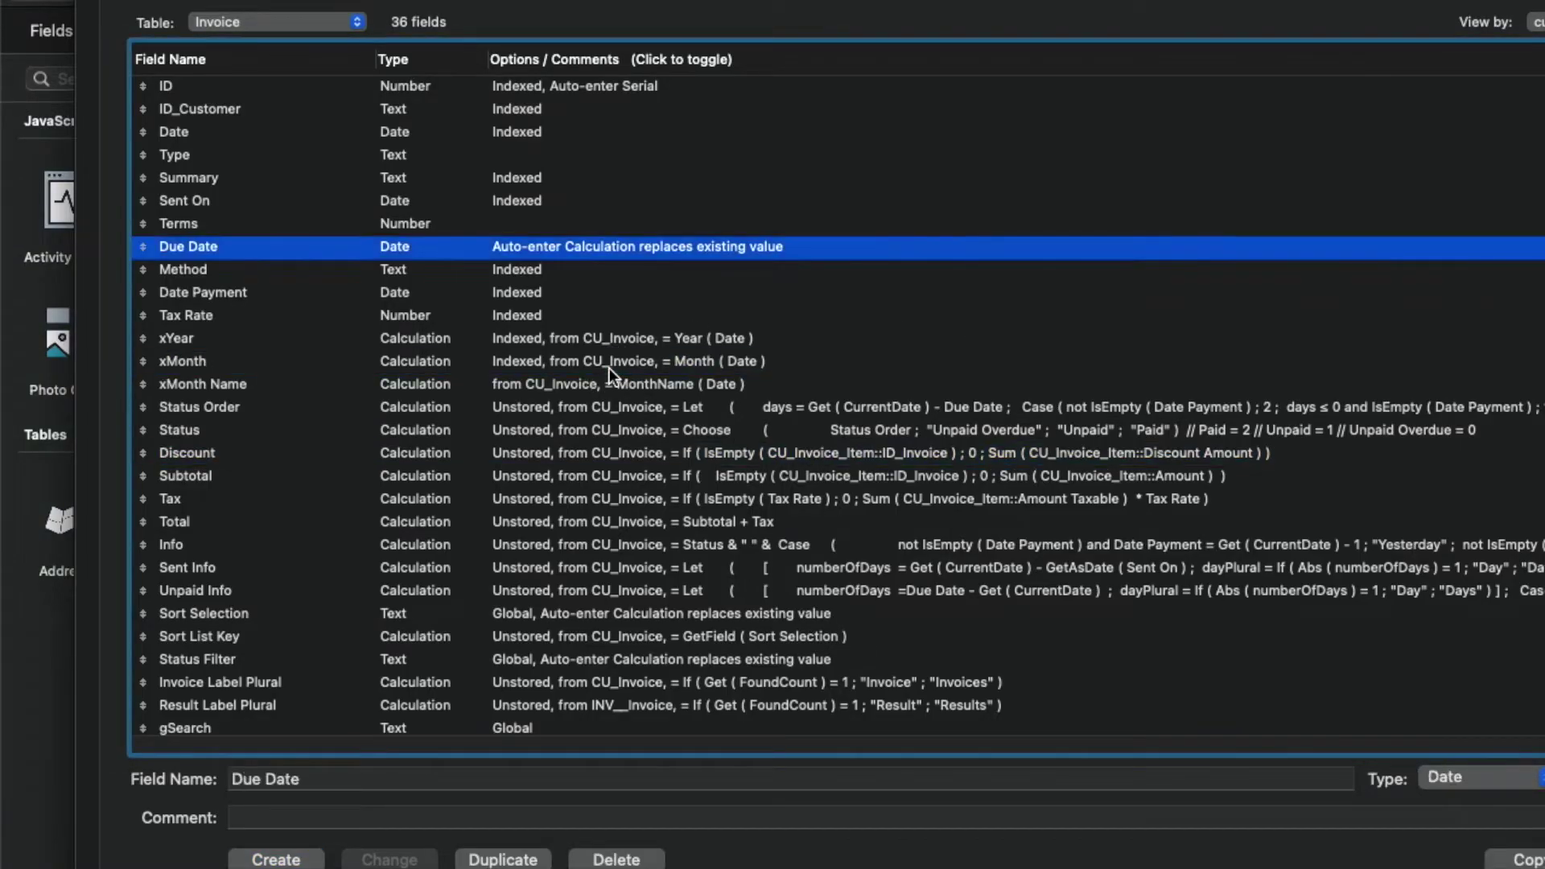
double_click(595, 246)
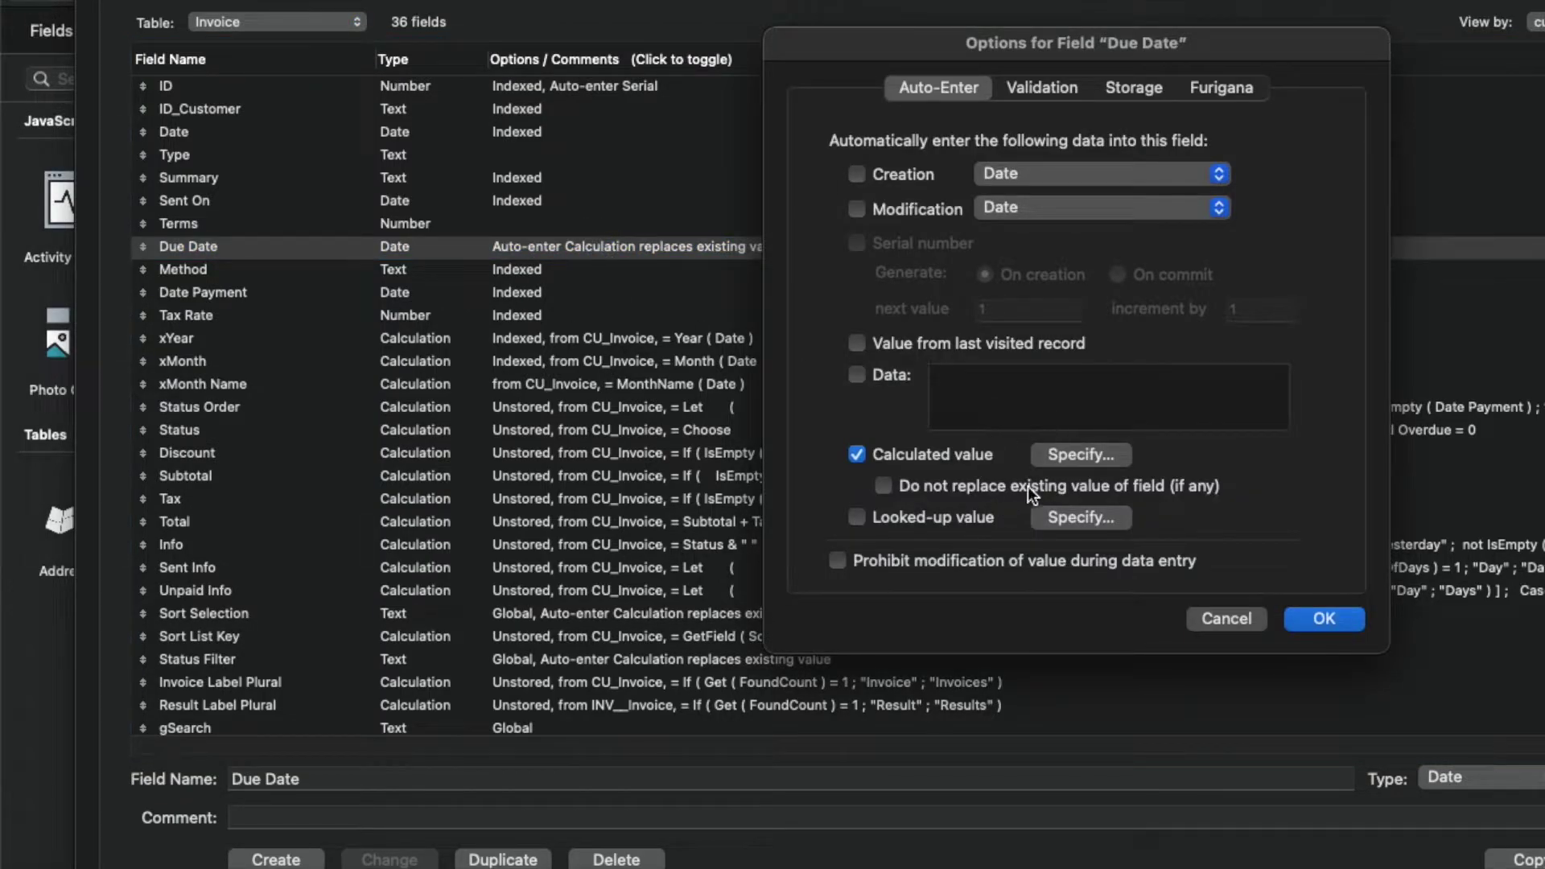
click(1091, 457)
key(Escape)
key(Return)
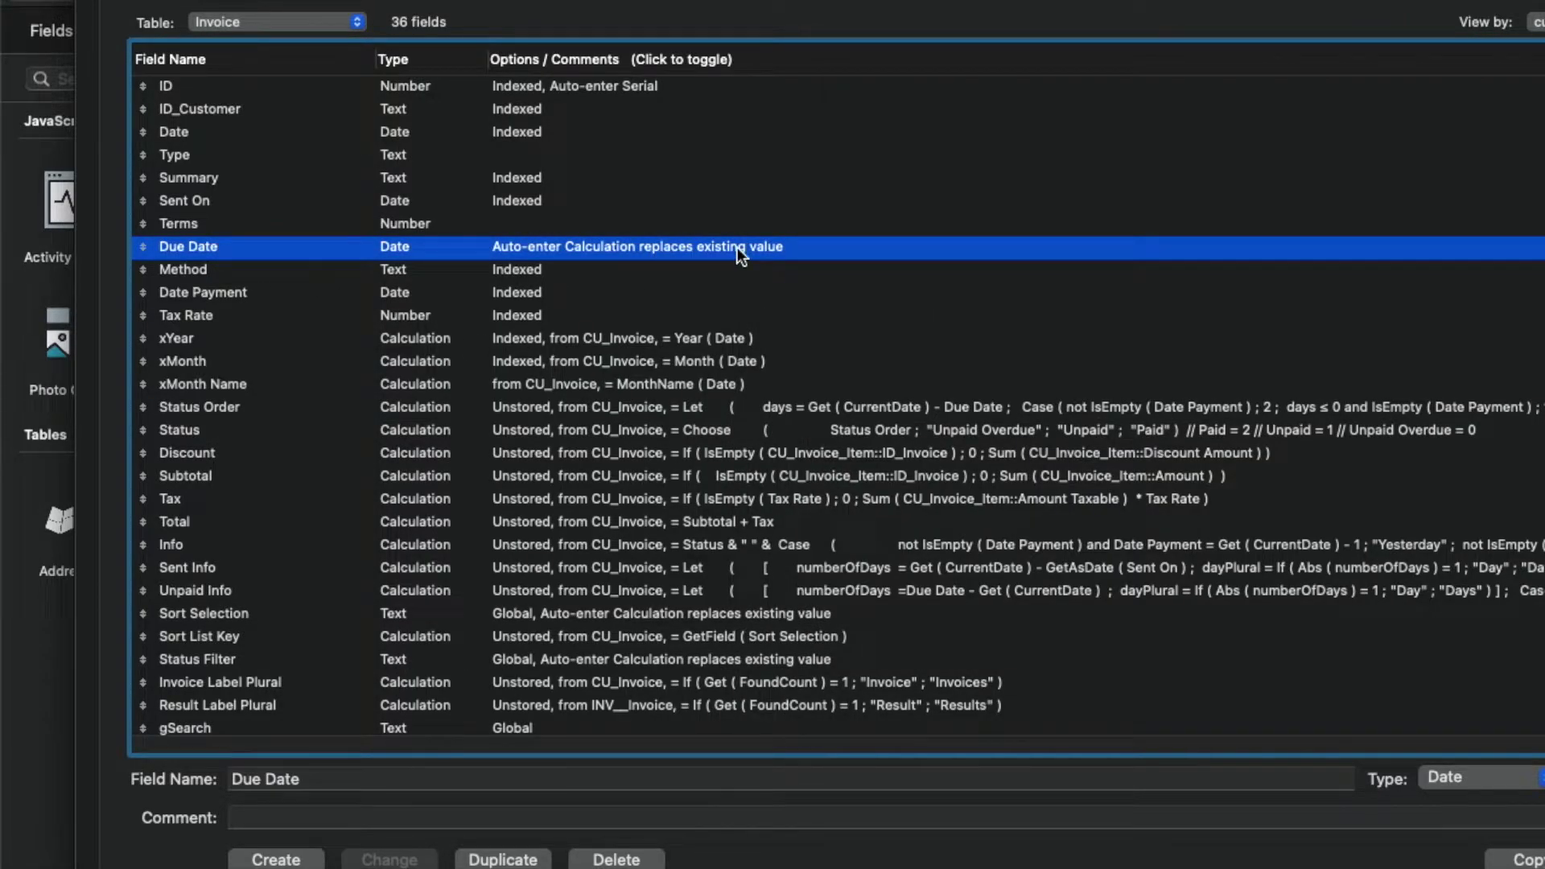
key(Return)
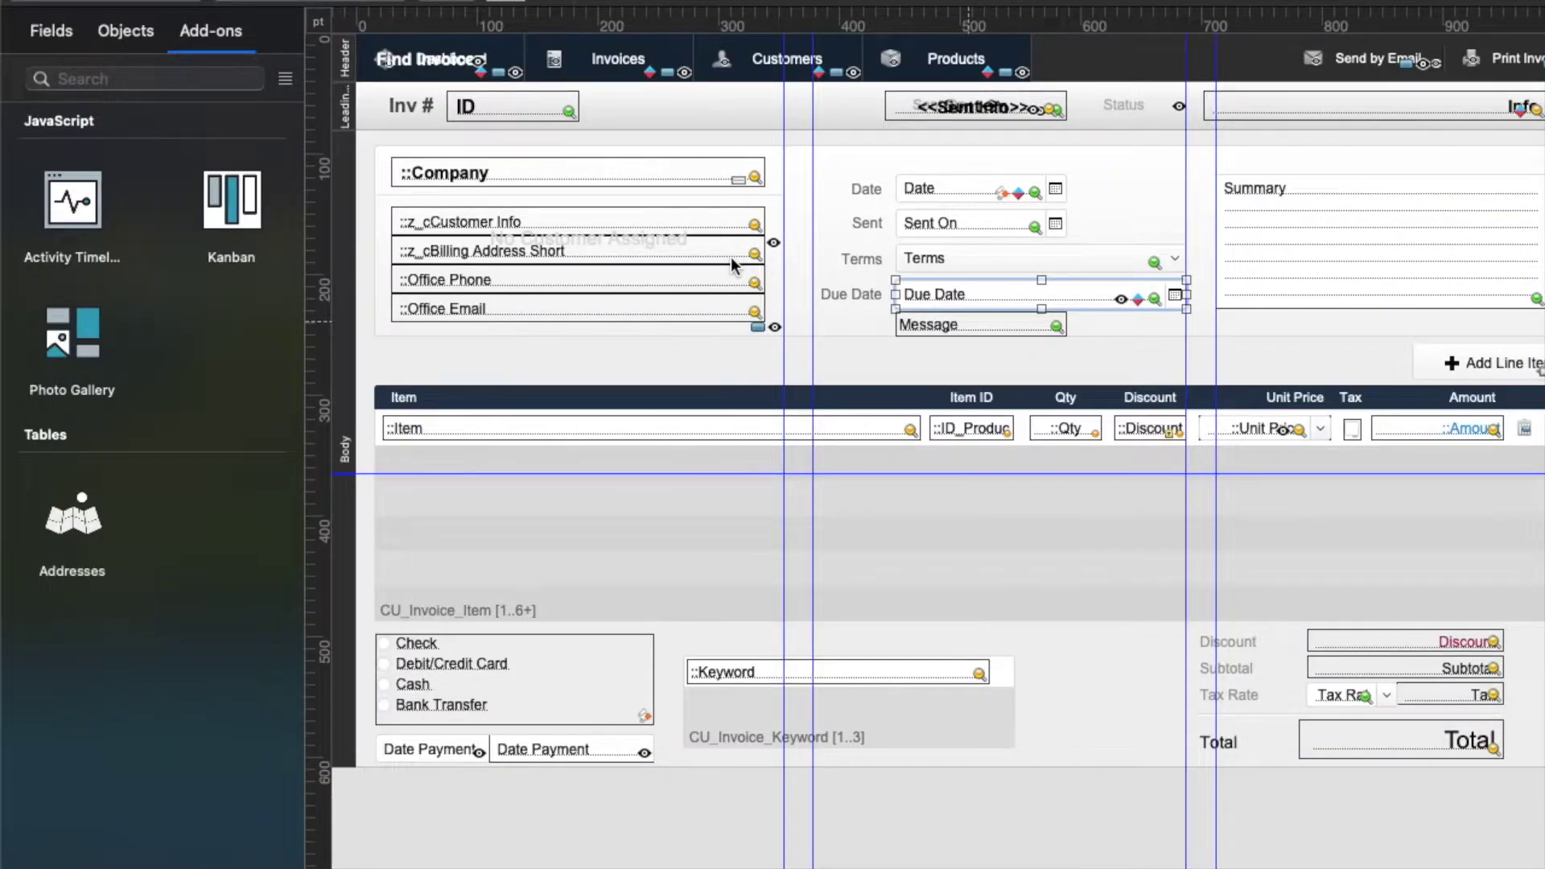
Step: Toggle Browse and Layout mode, then review the Due Date conditional formatting formula and close it
key(super+b)
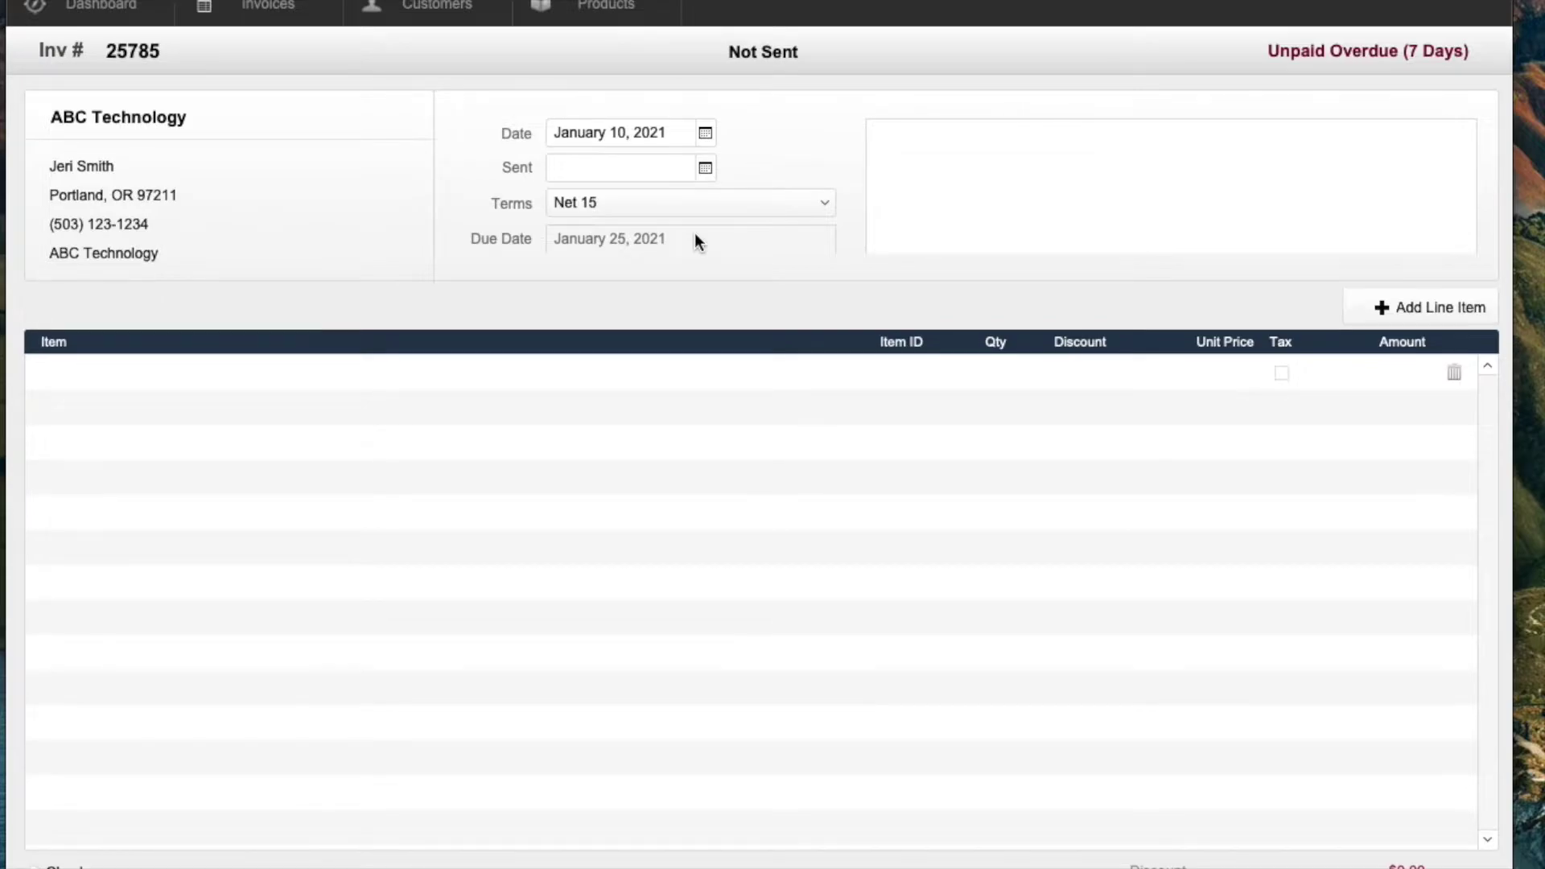
key(super+l)
click(1008, 303)
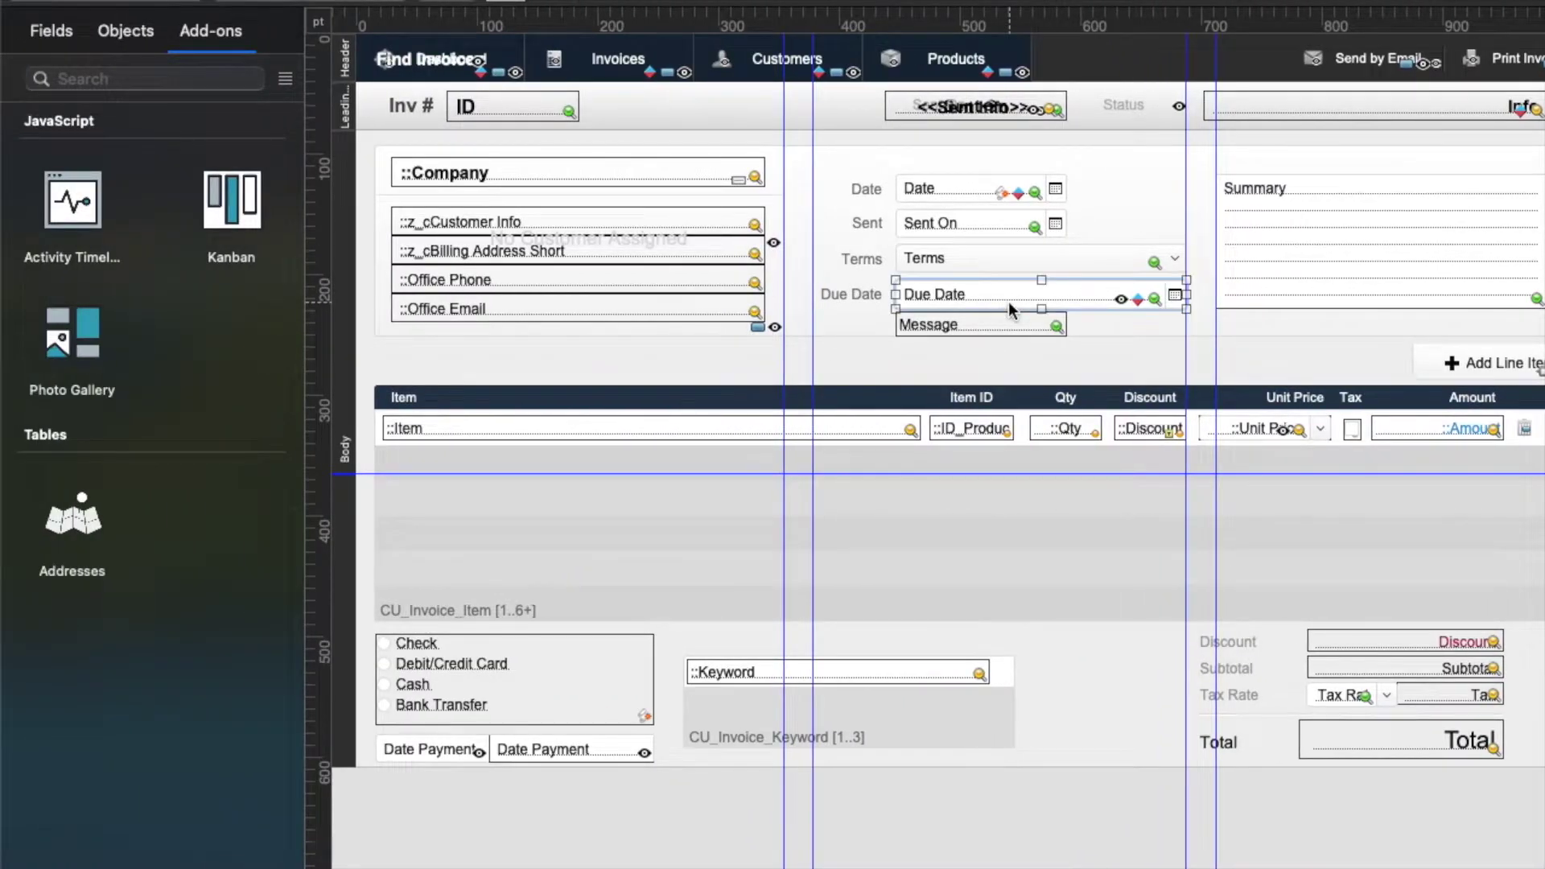
right_click(1007, 301)
click(1147, 582)
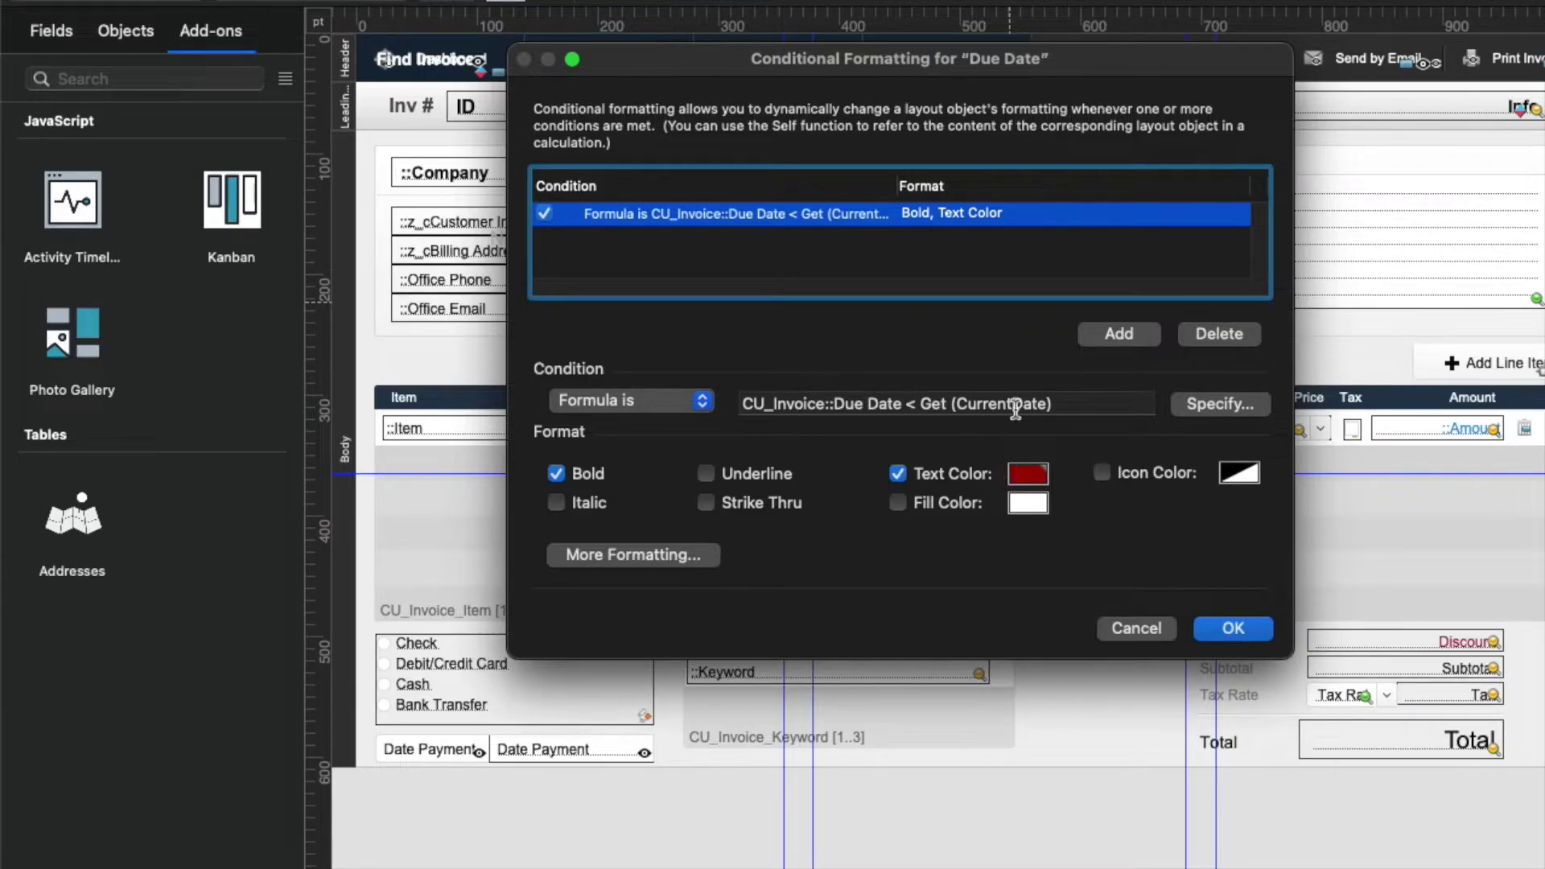
key(Tab)
key(super+c)
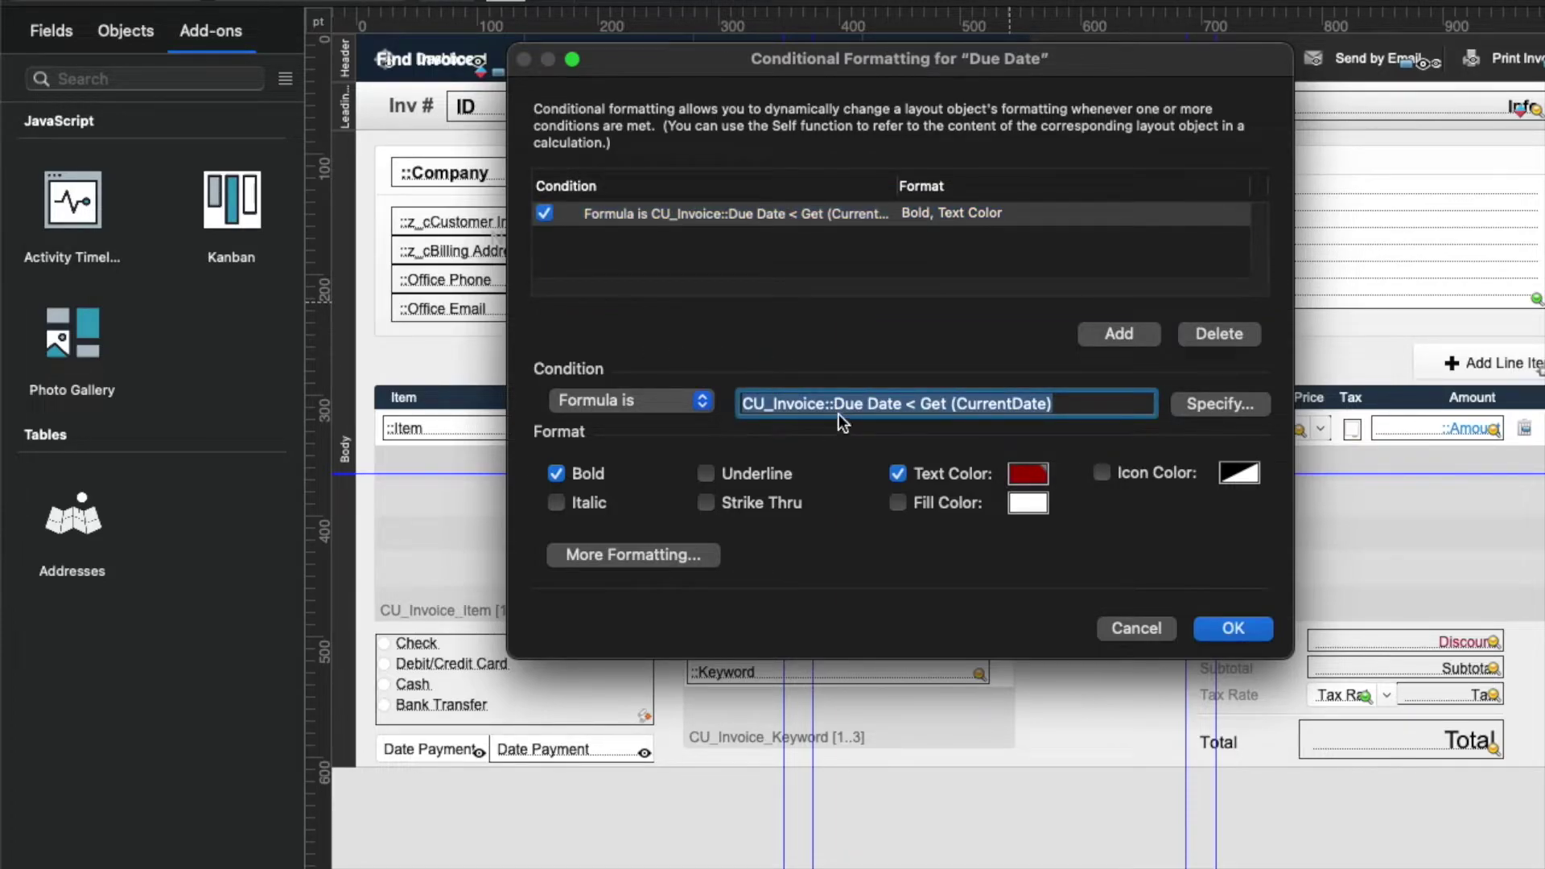
key(Escape)
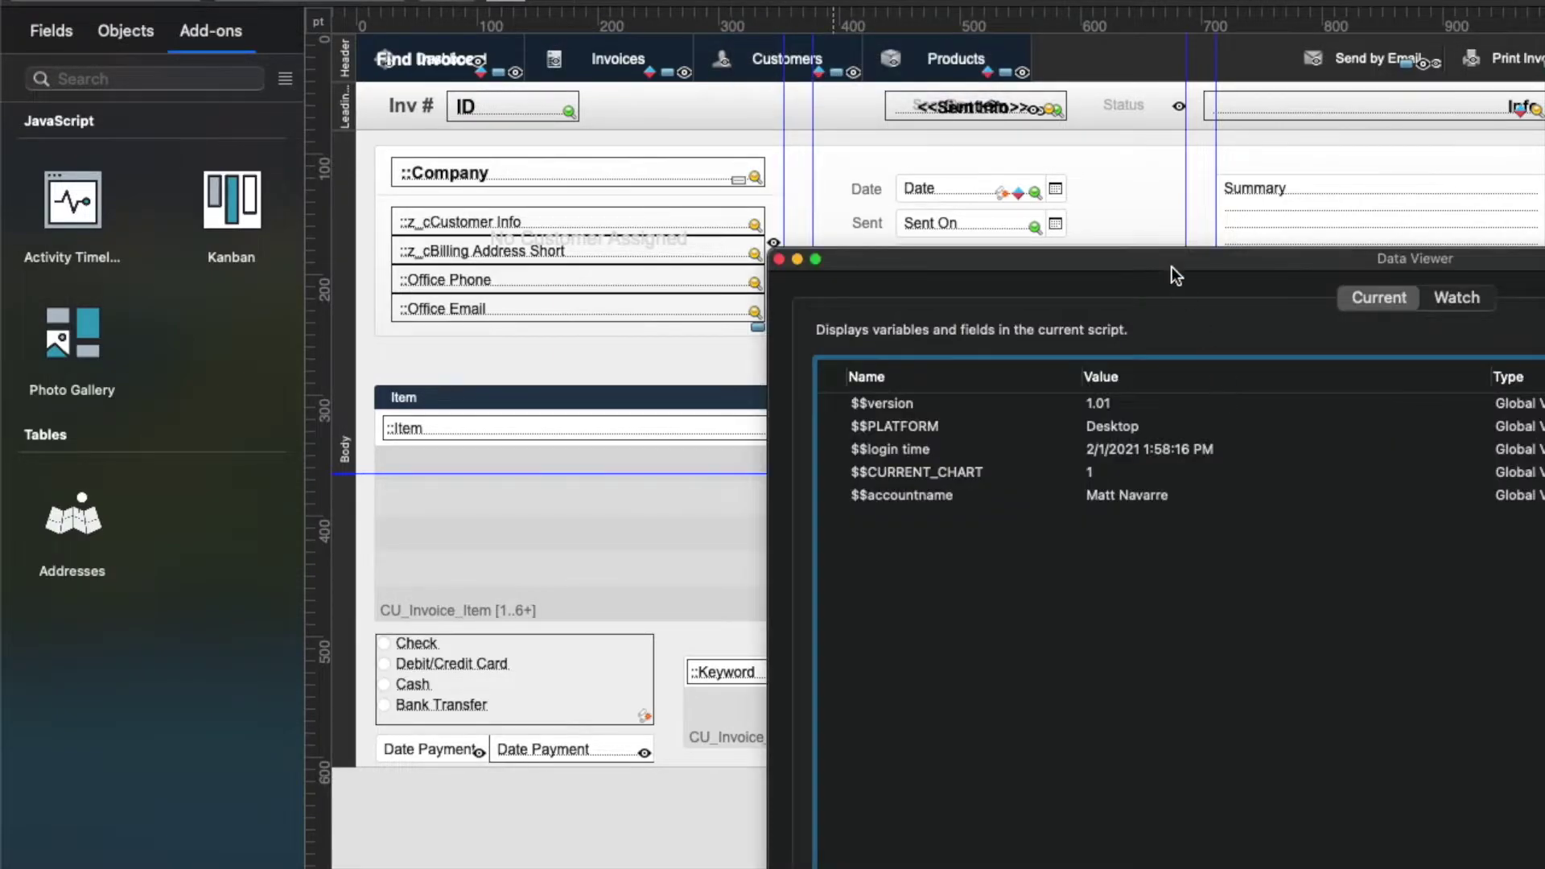
Step: On the Watch tab, paste the Due Date versus today comparison into a new expression, then trim it
click(1465, 298)
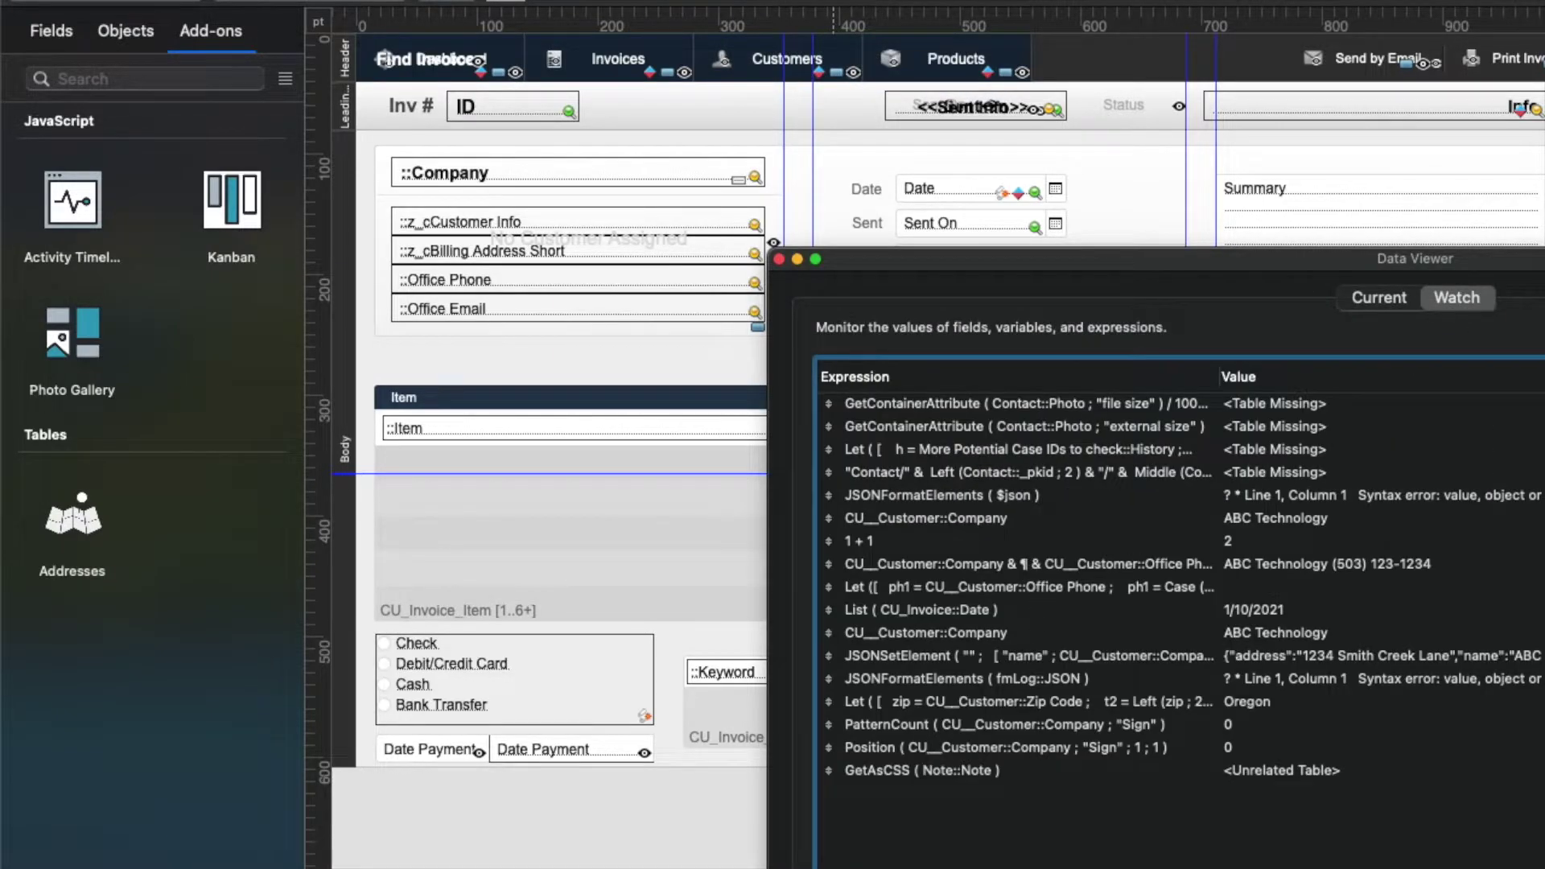
click(1300, 282)
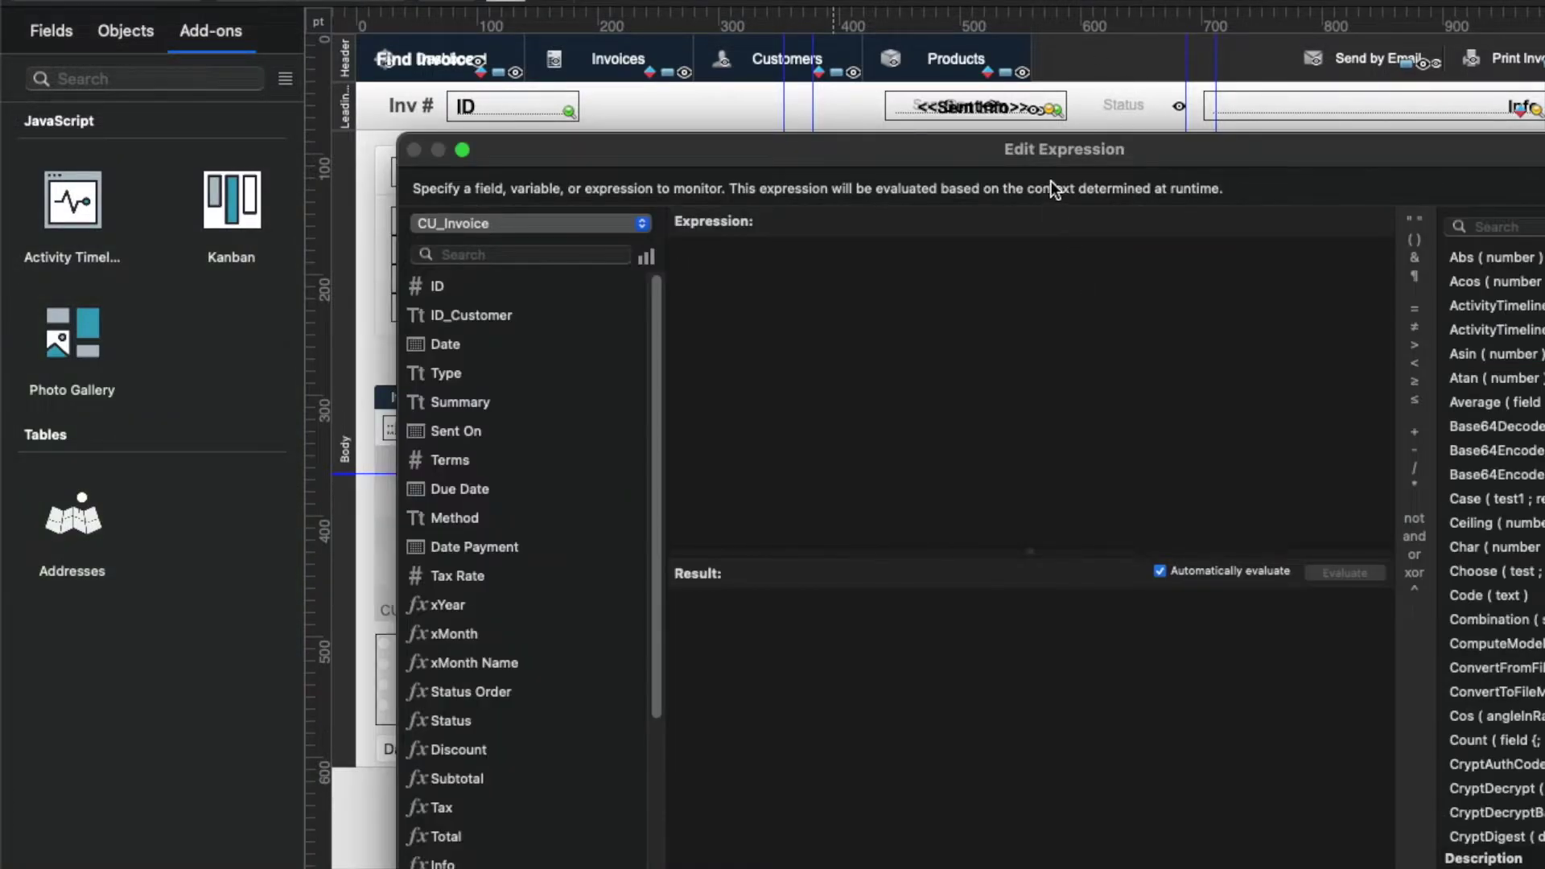
key(Escape)
drag(1213, 255, 705, 37)
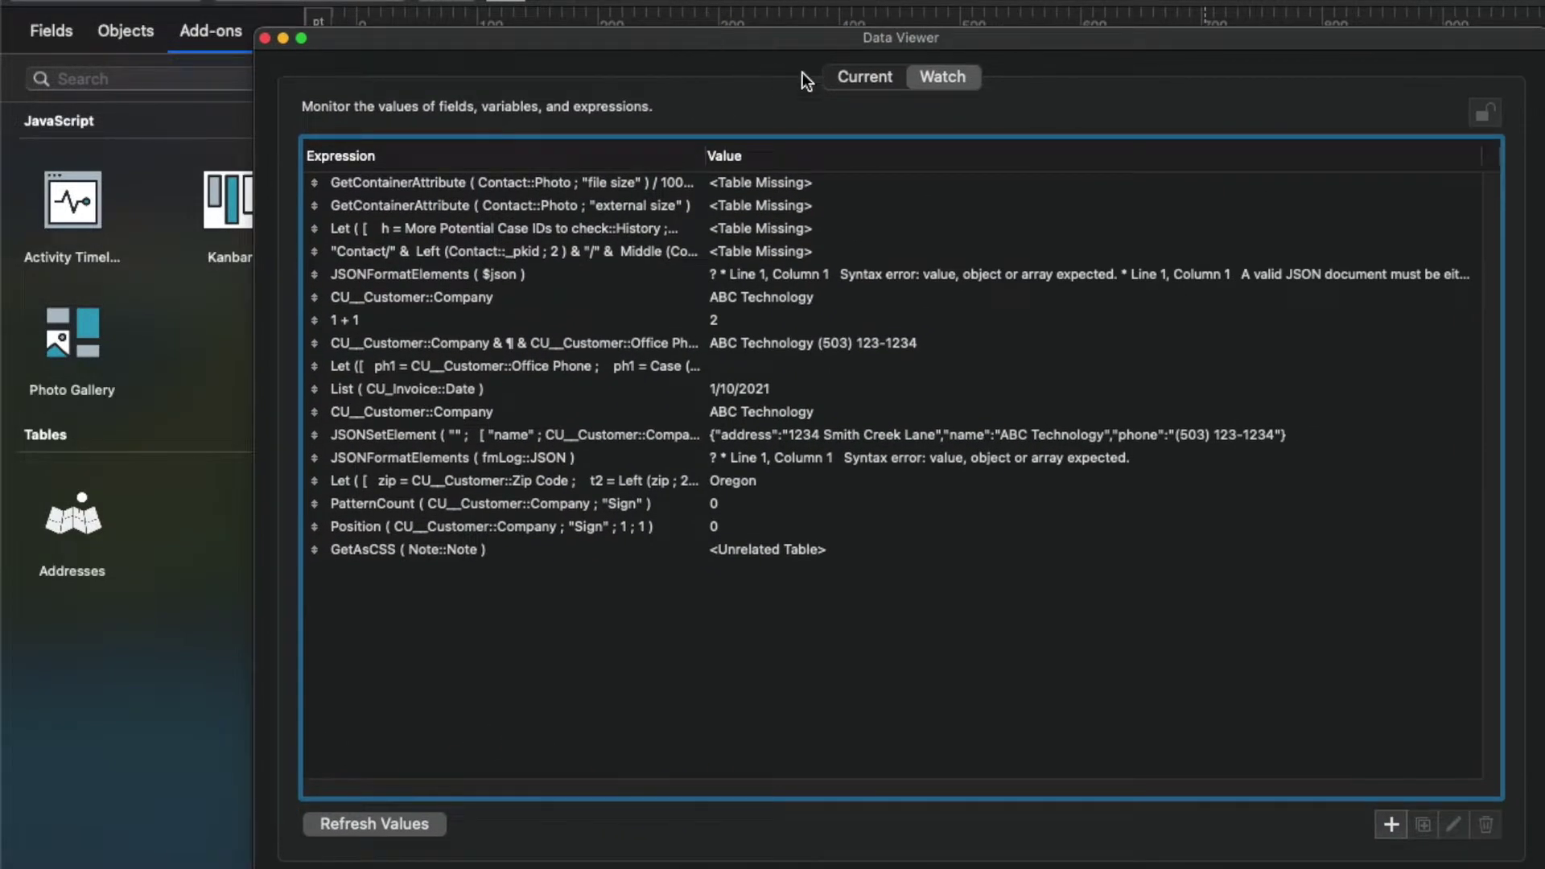
click(1392, 824)
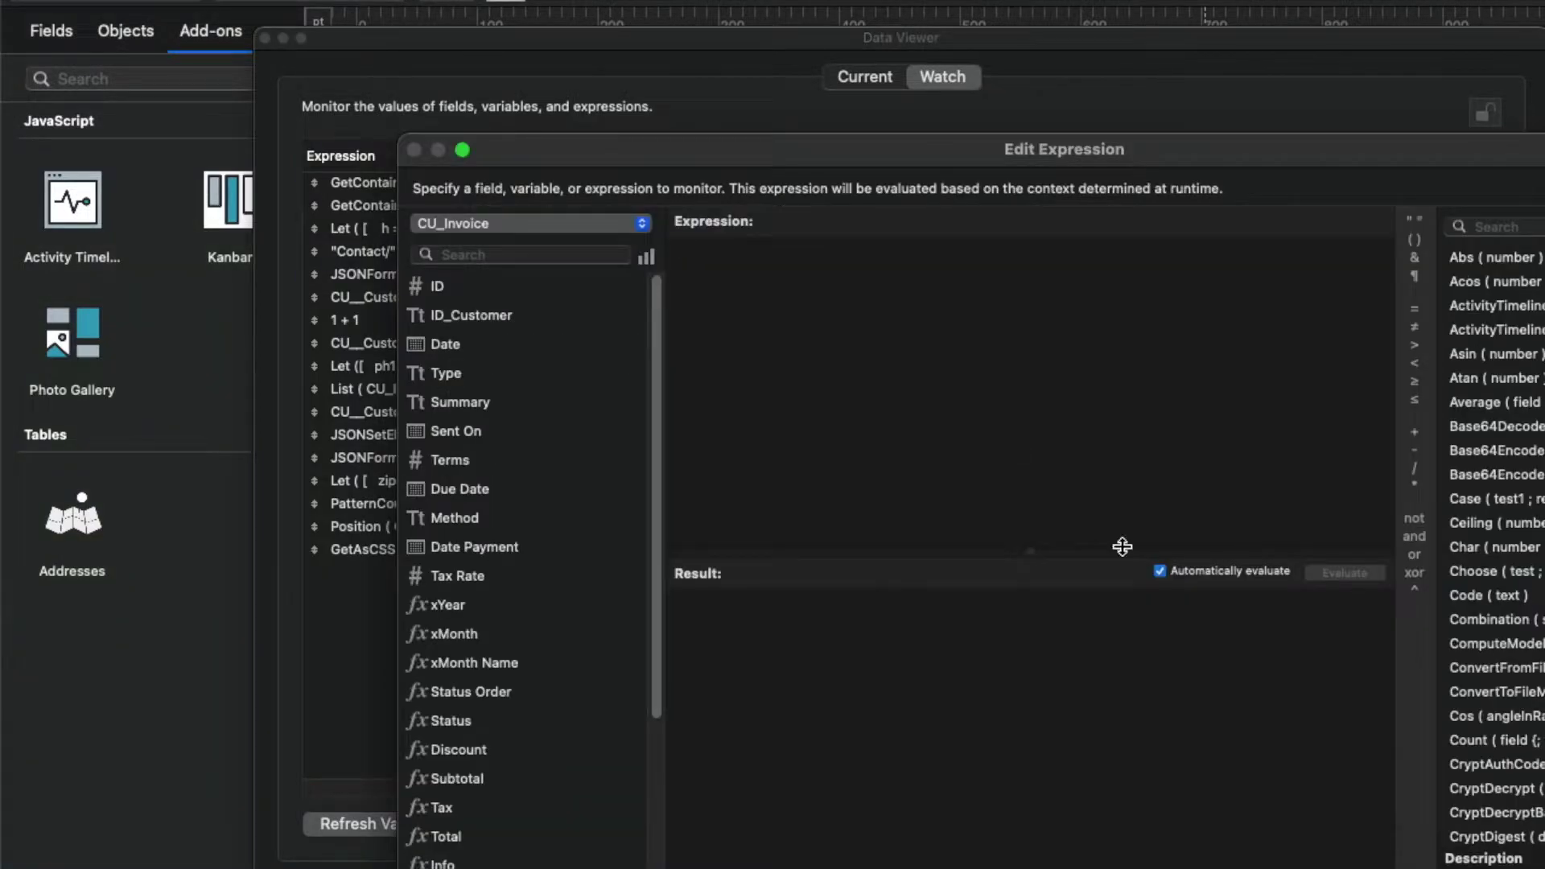
key(super+v)
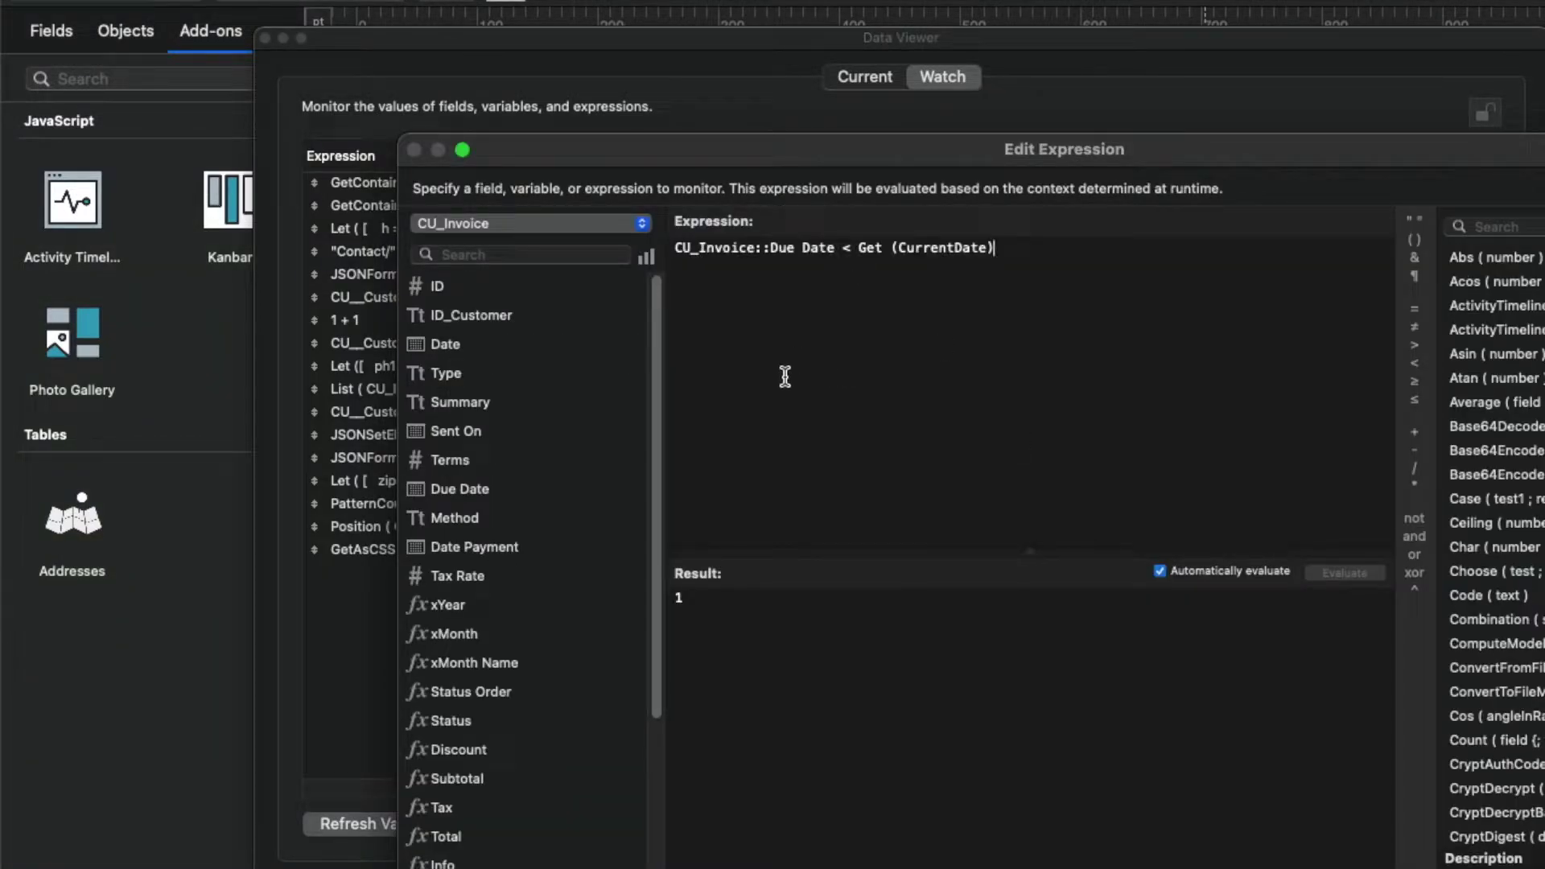
double_click(717, 639)
drag(835, 247, 1097, 306)
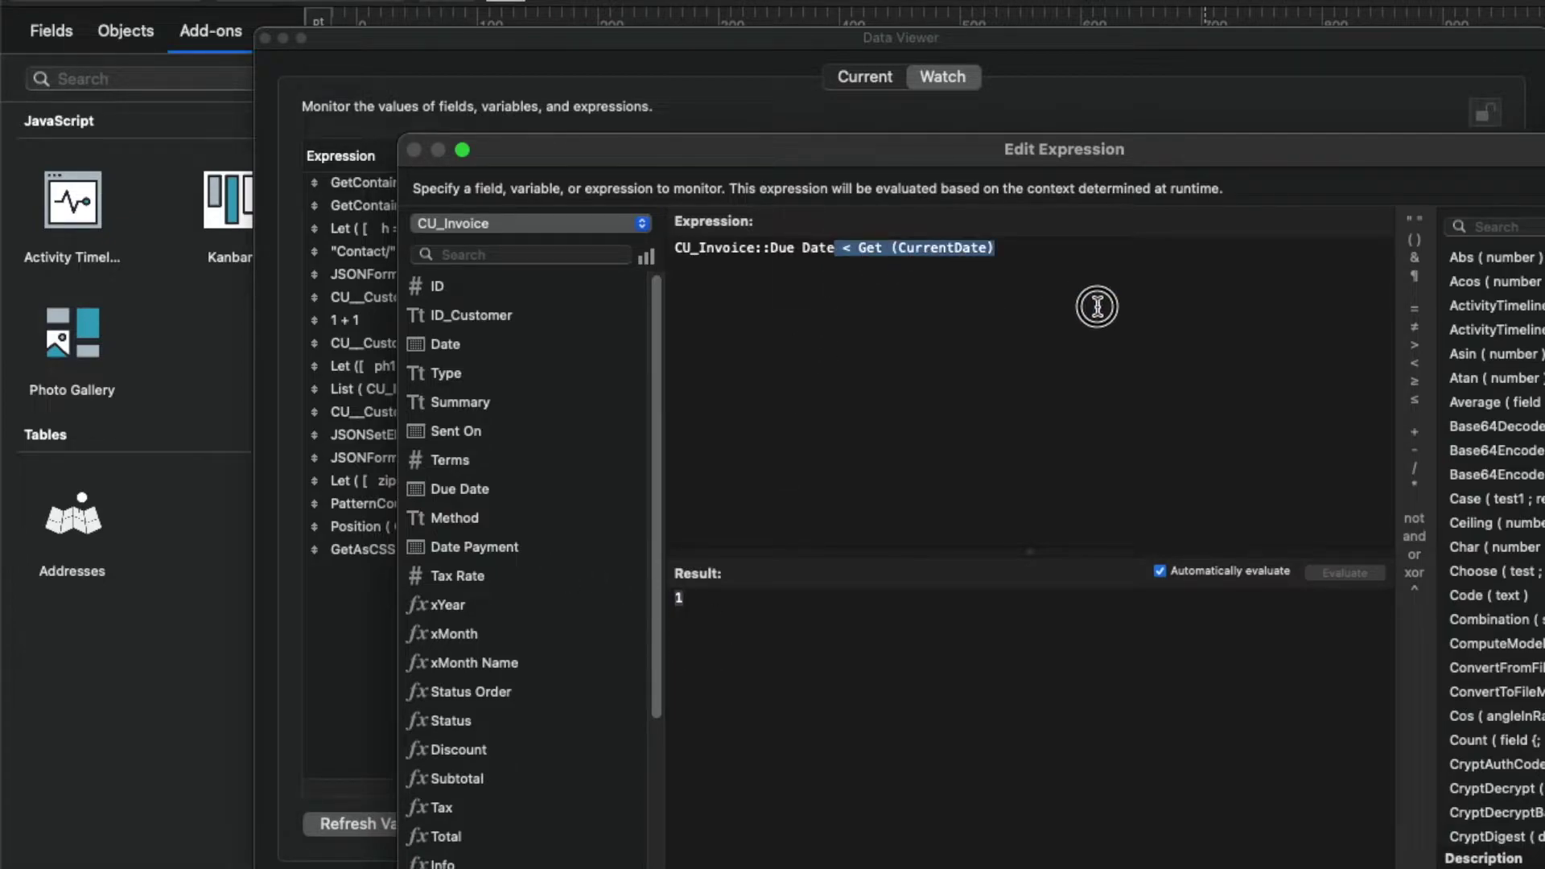
key(BackSpace)
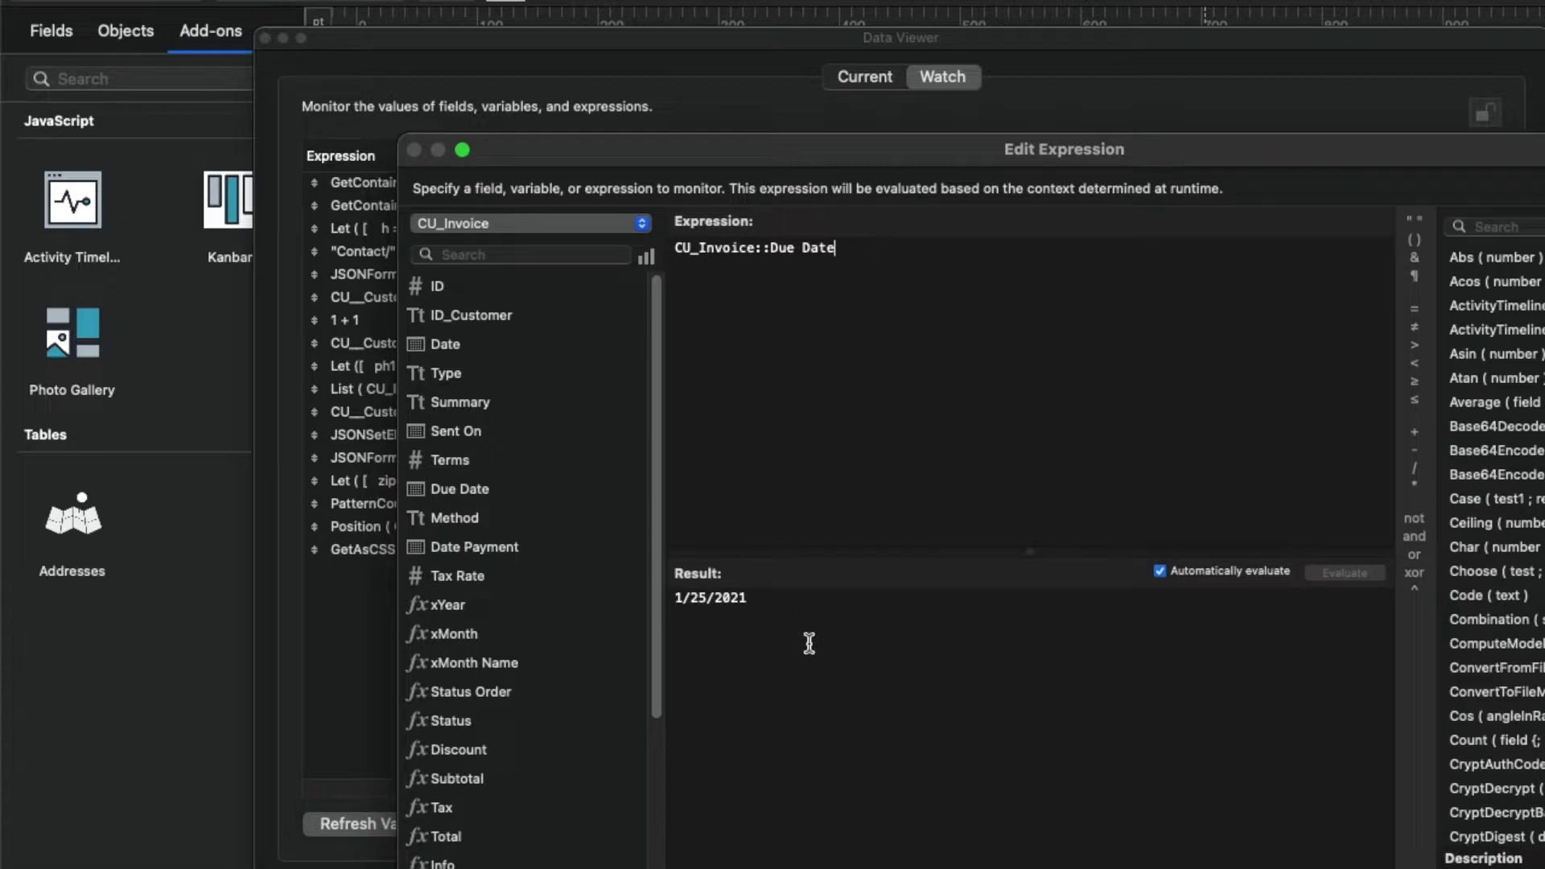
Step: Replace the expression text with Get (CurrentDate) using autocomplete
key(super+a)
click(989, 414)
key(super+a)
text(get set)
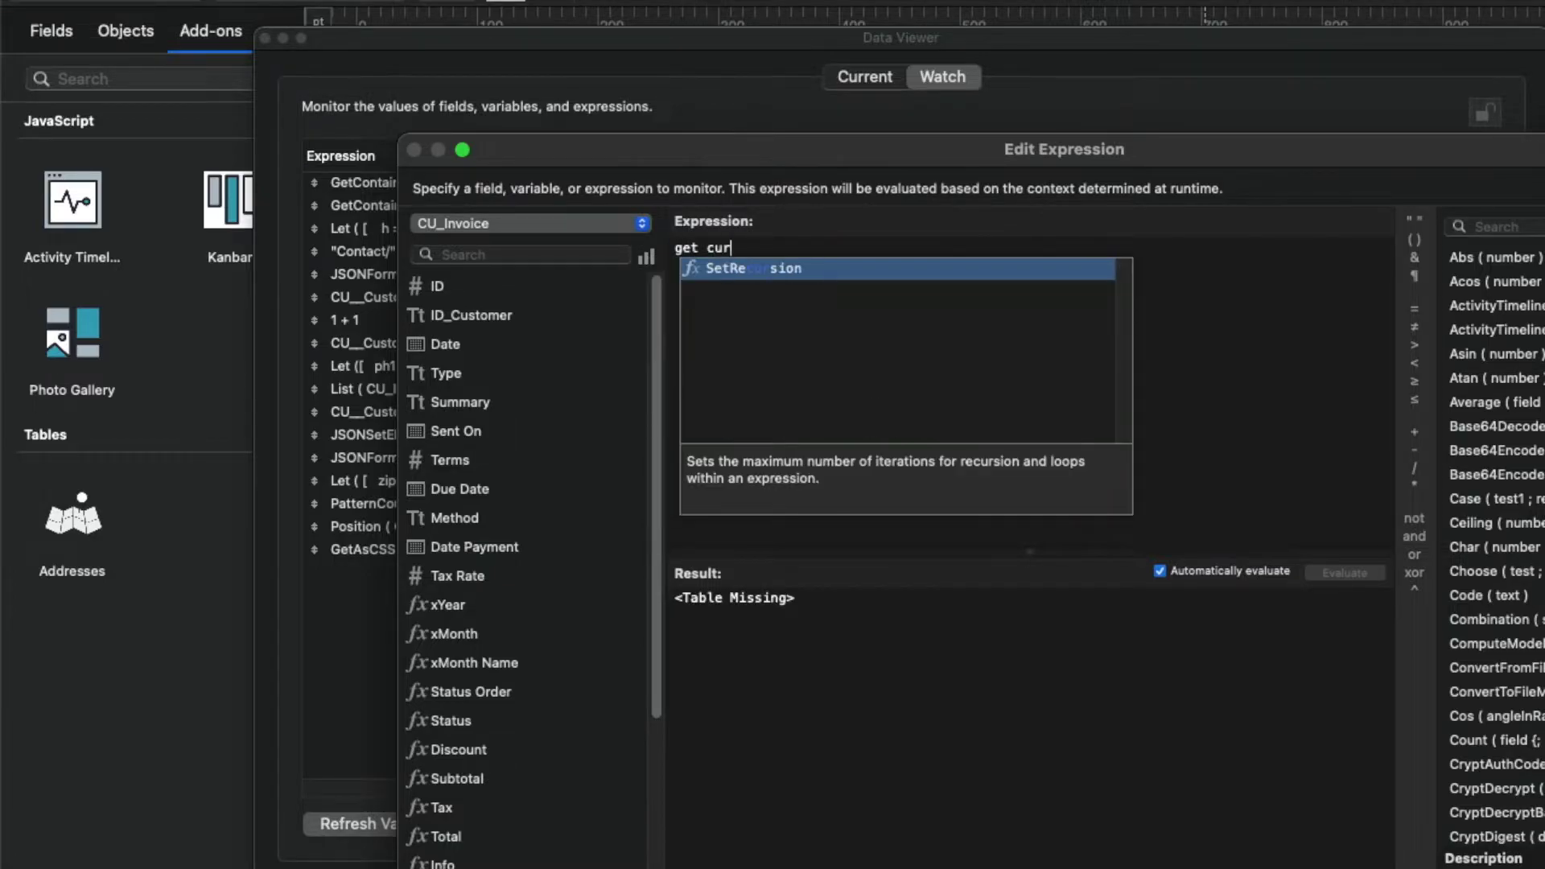
key(Return)
key(super+a)
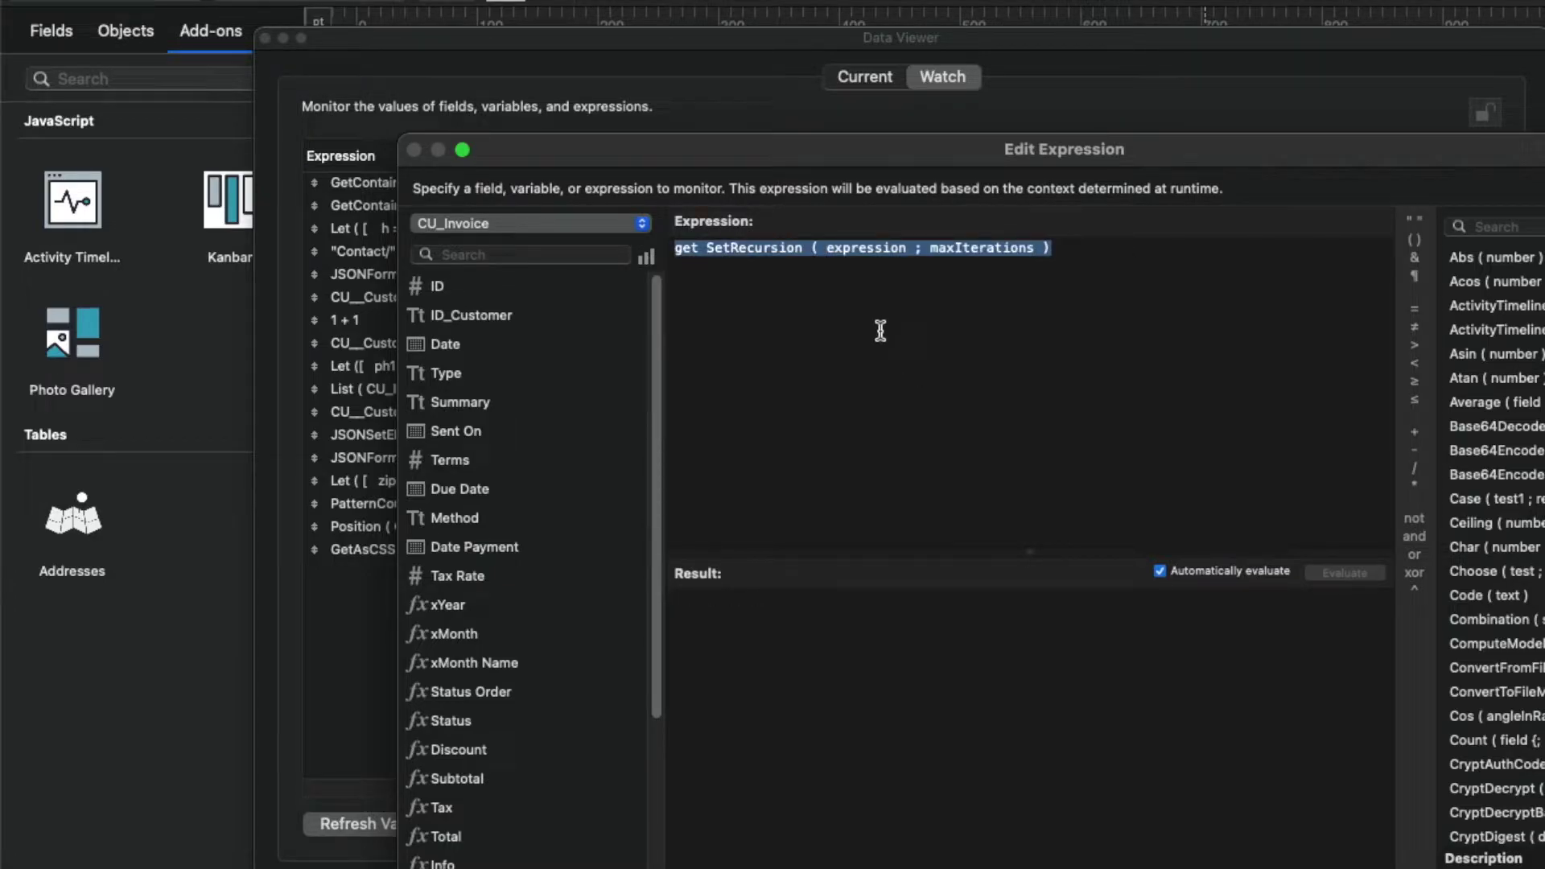
text(get (current)
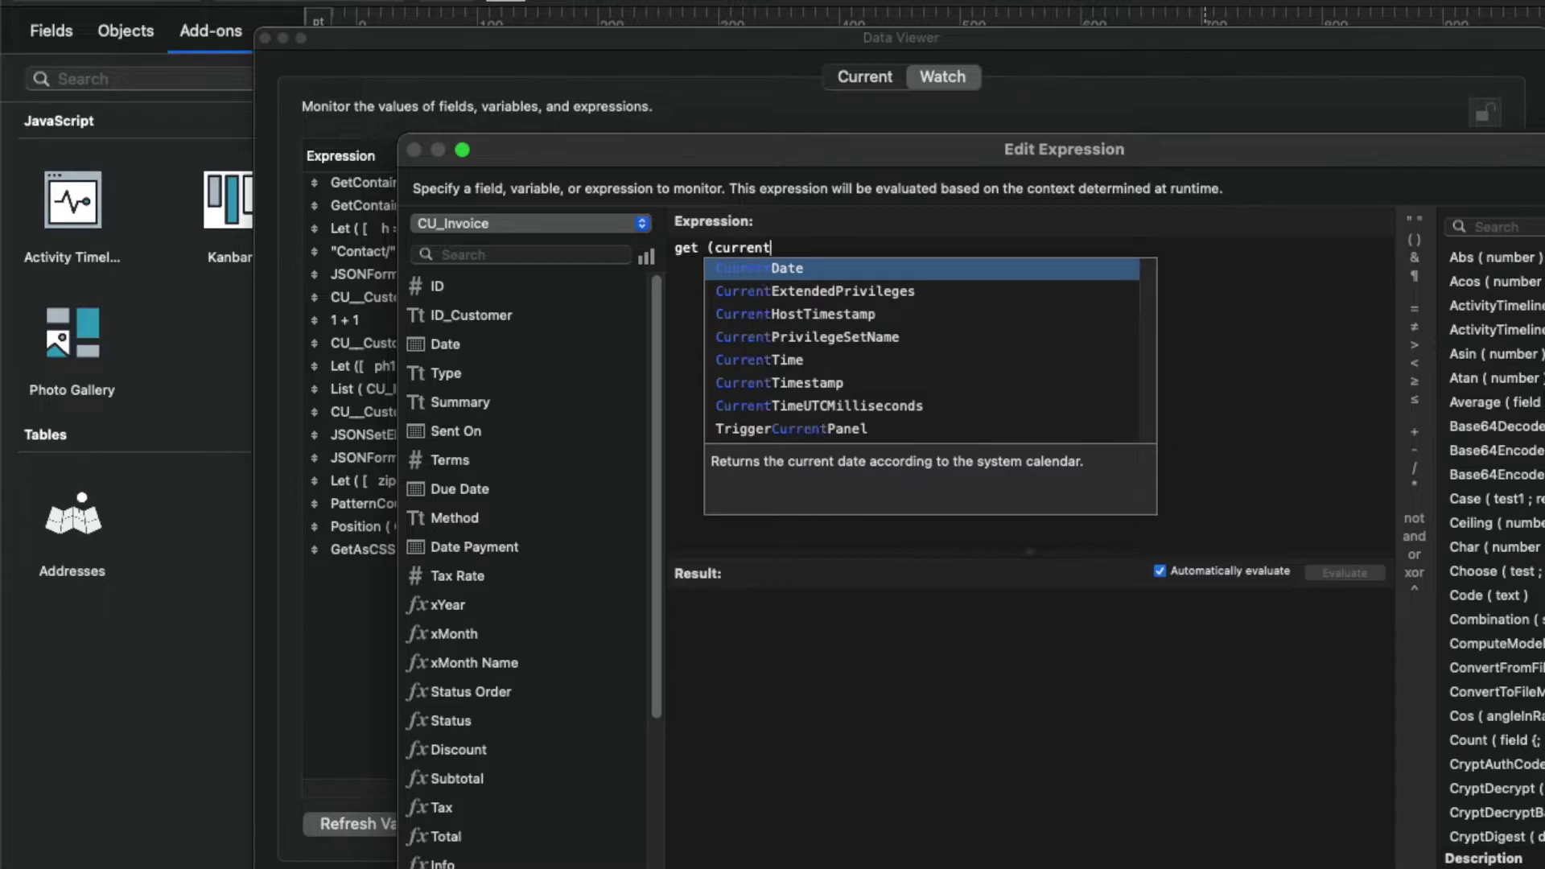
key(Return)
text())
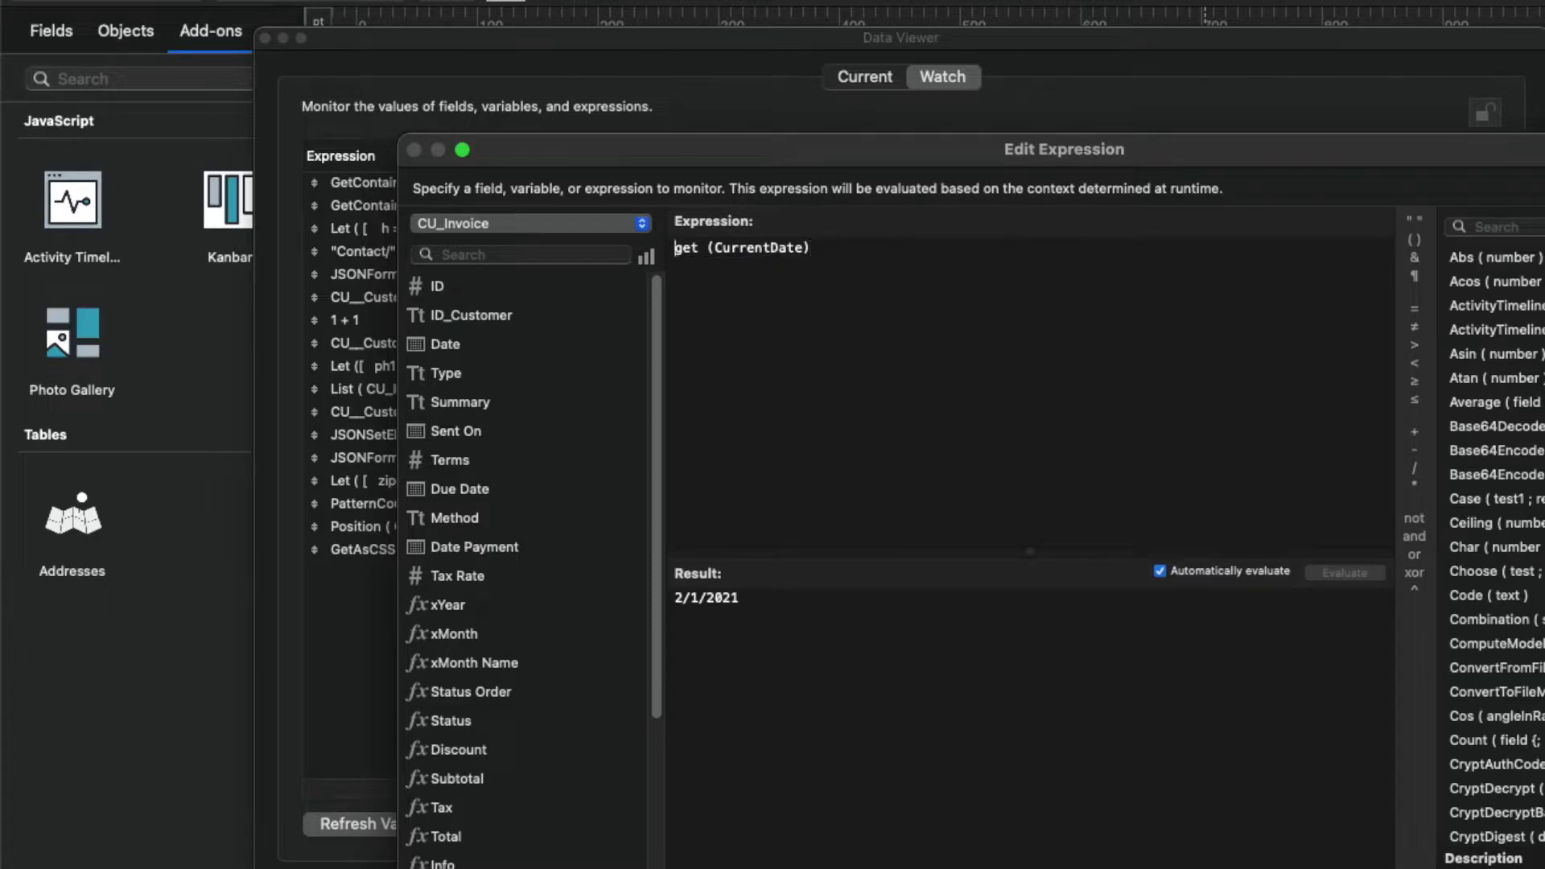
Step: Prefix the Due Date field and '<' to form CU_Invoice::Due Date < Get (CurrentDate), and add it as a watch
click(674, 247)
text(due)
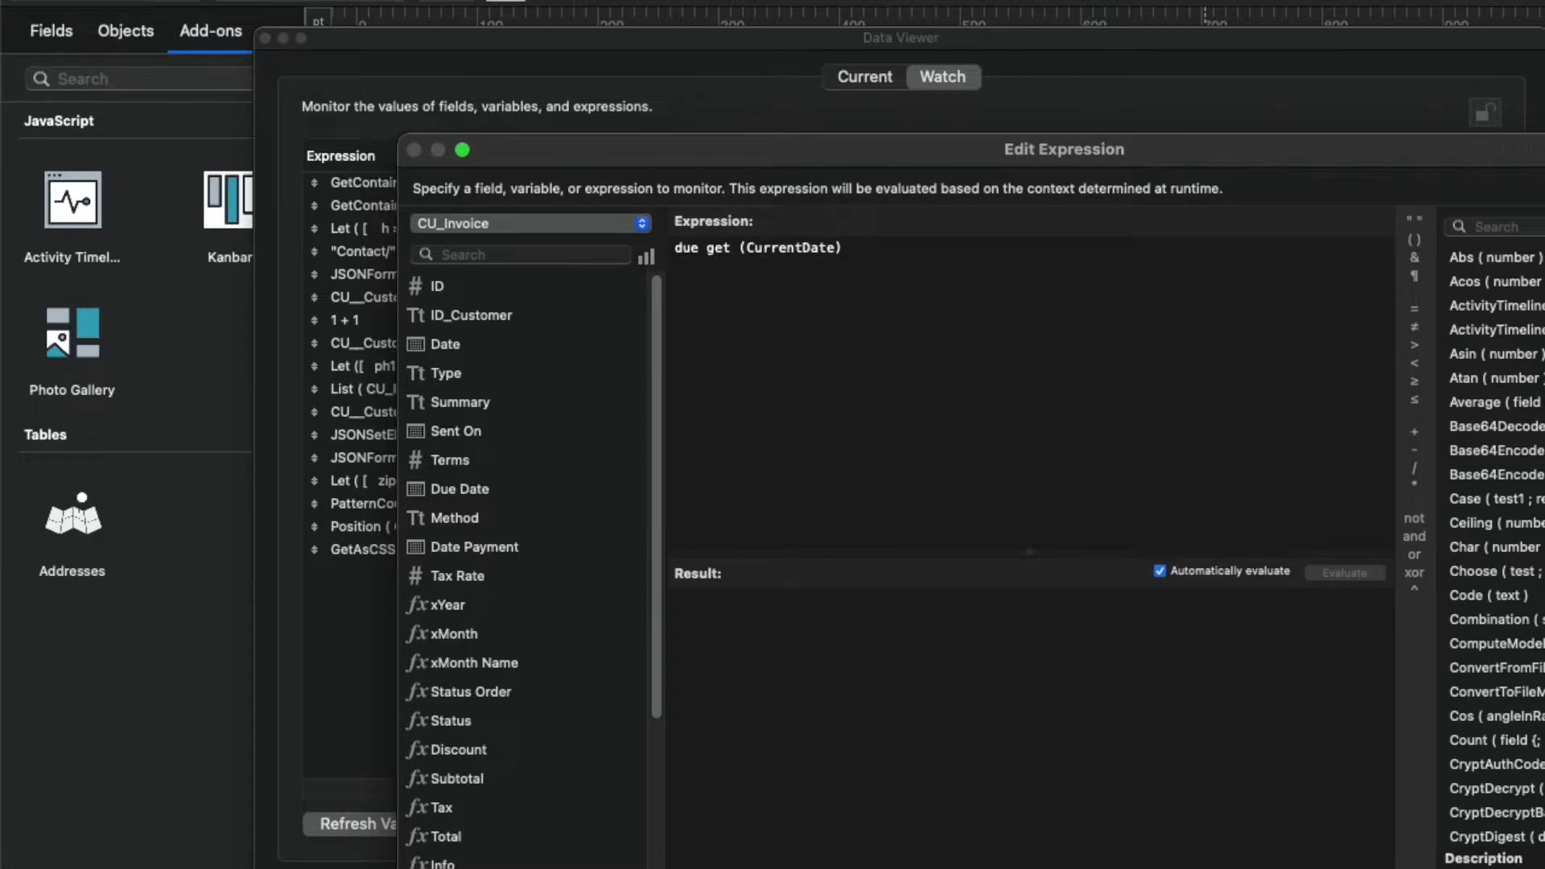
key(BackSpace)
key(BackSpace)
key(BackSpace)
key(BackSpace)
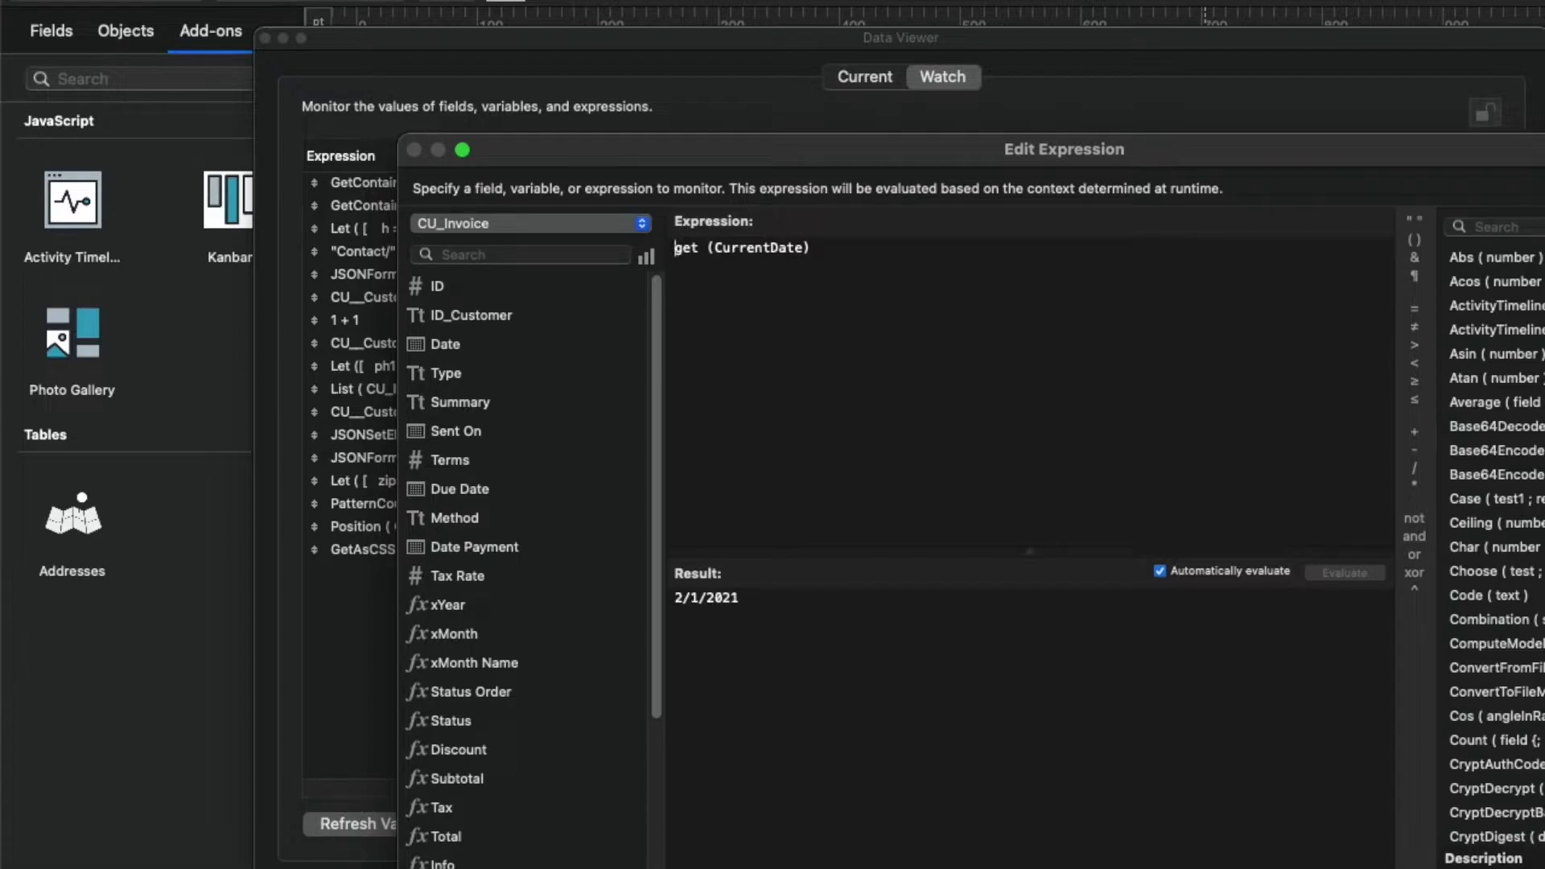
click(576, 254)
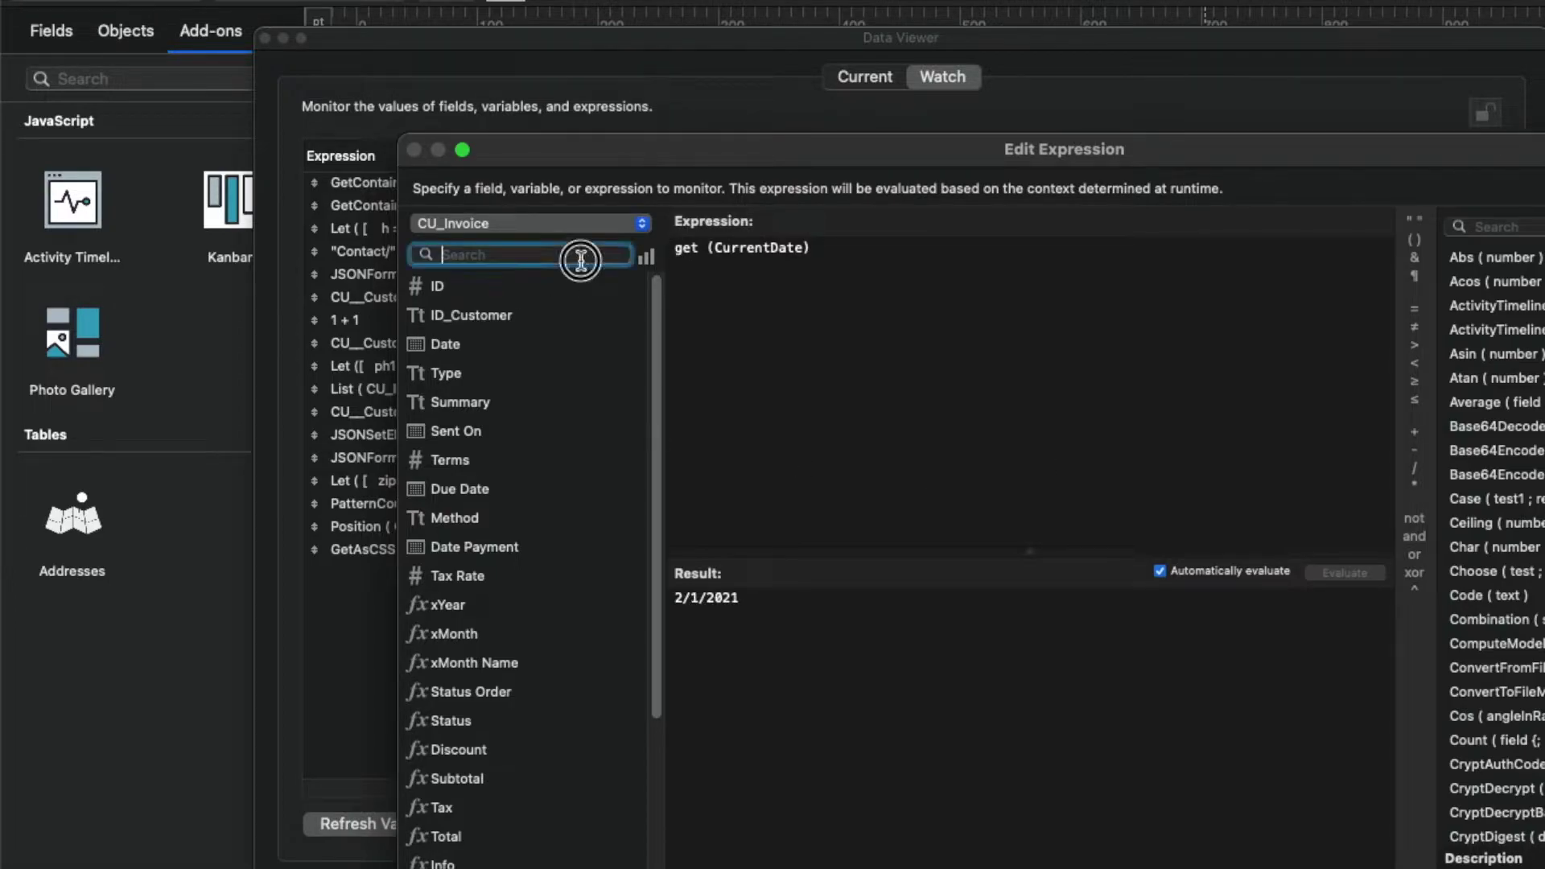
text(due)
double_click(460, 286)
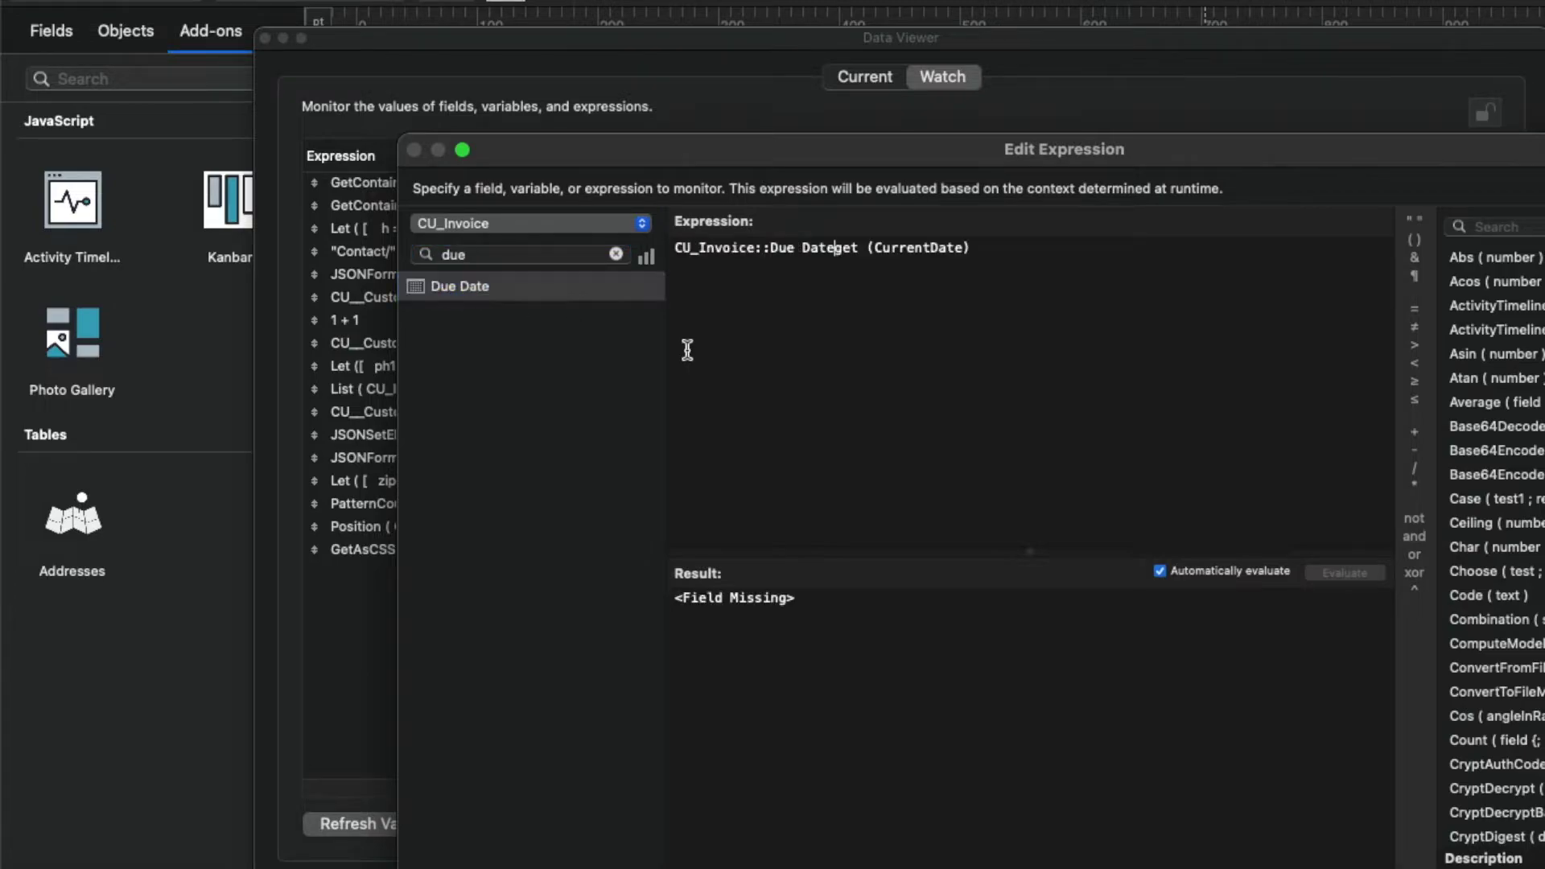
text(<)
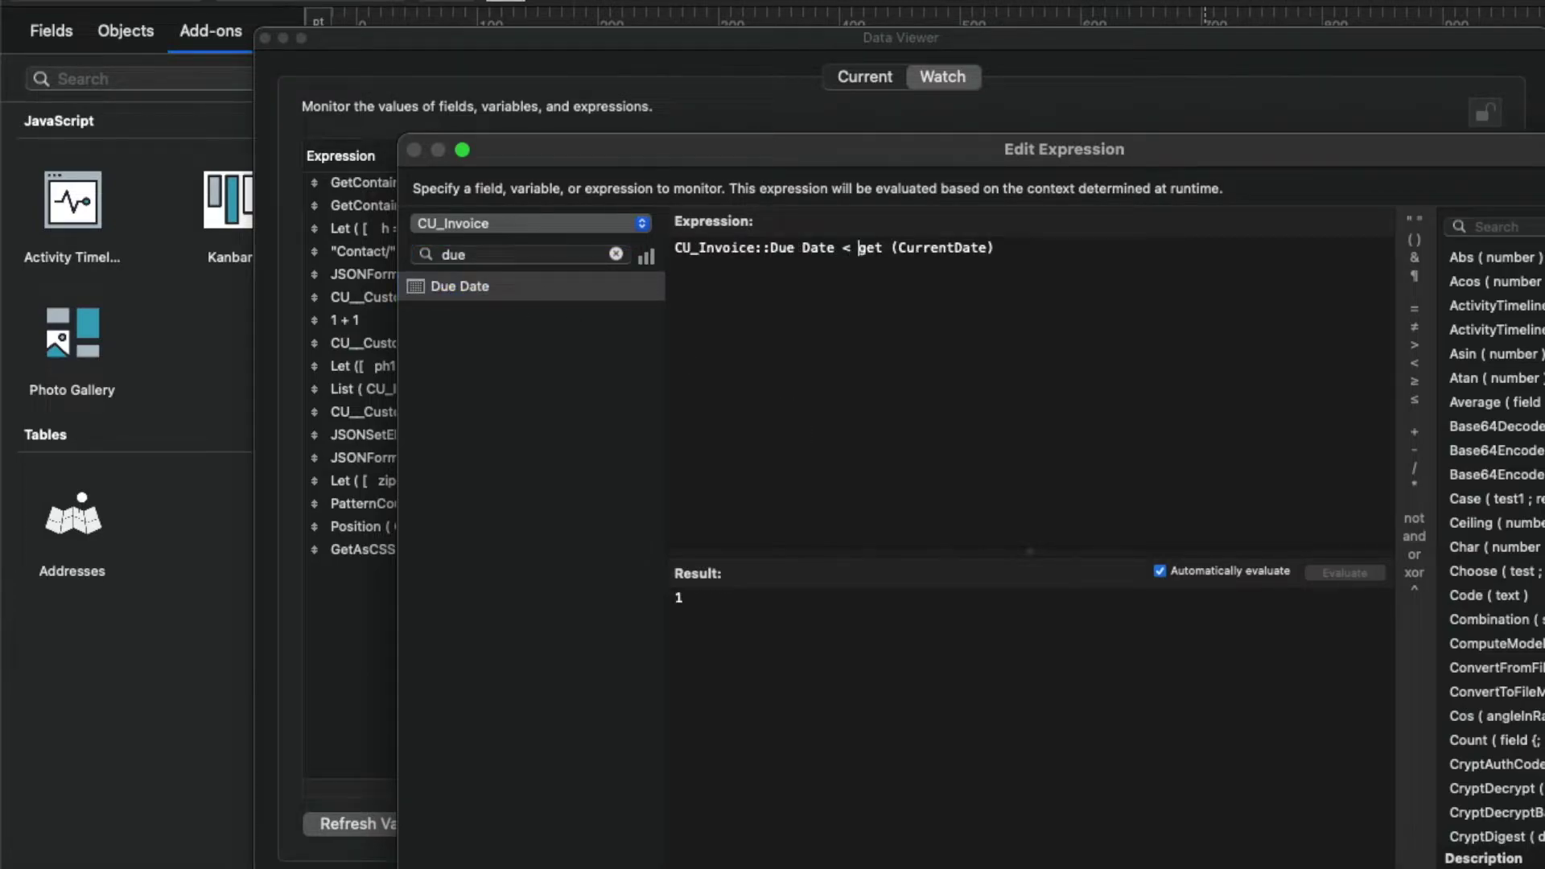
key(super+a)
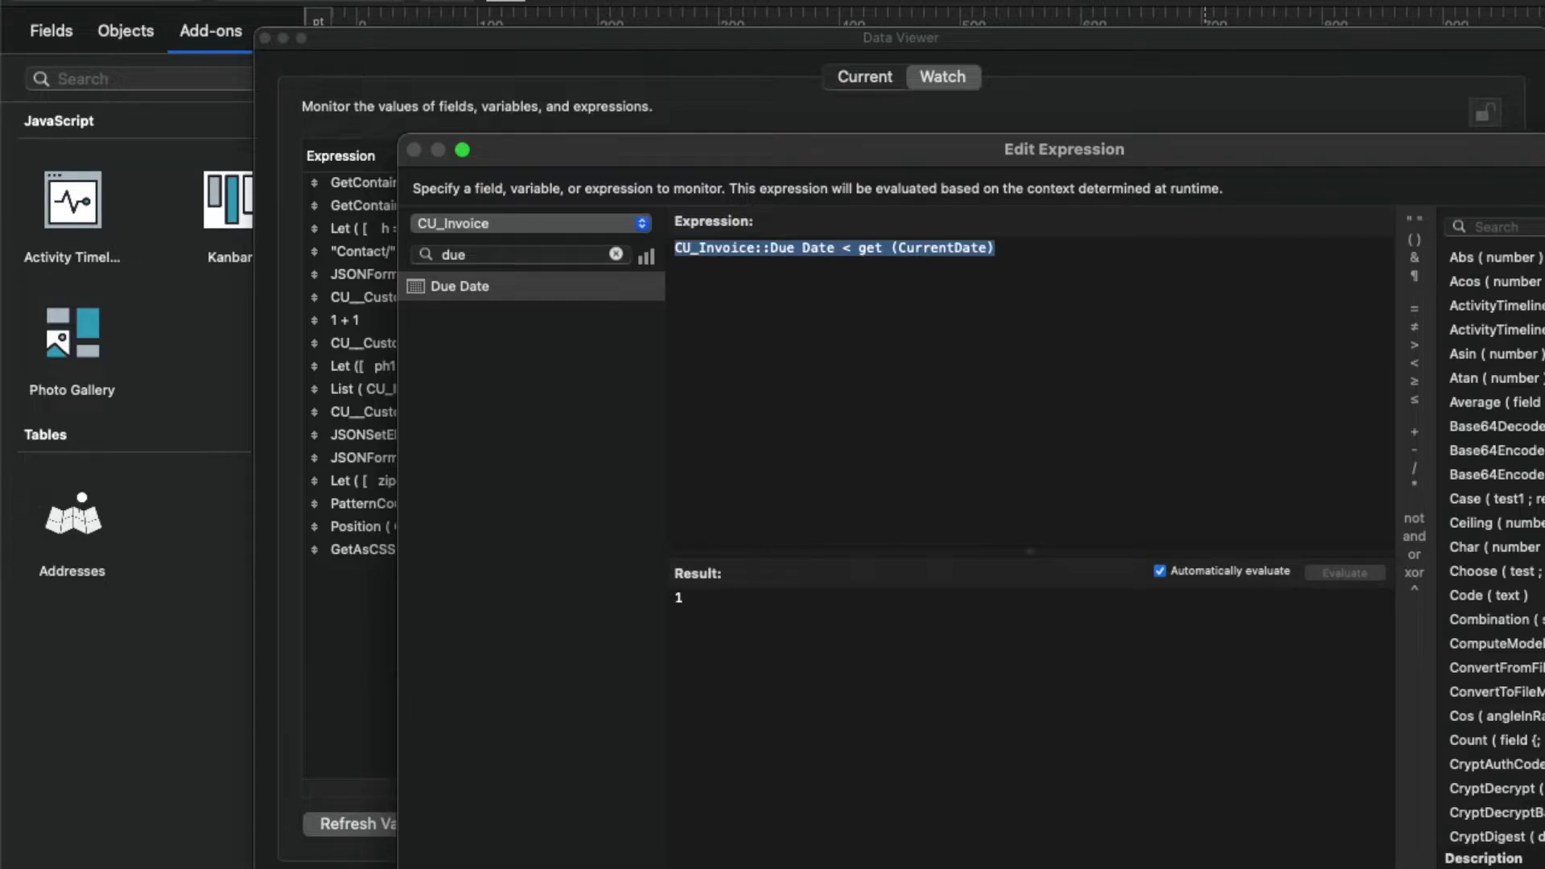
key(Return)
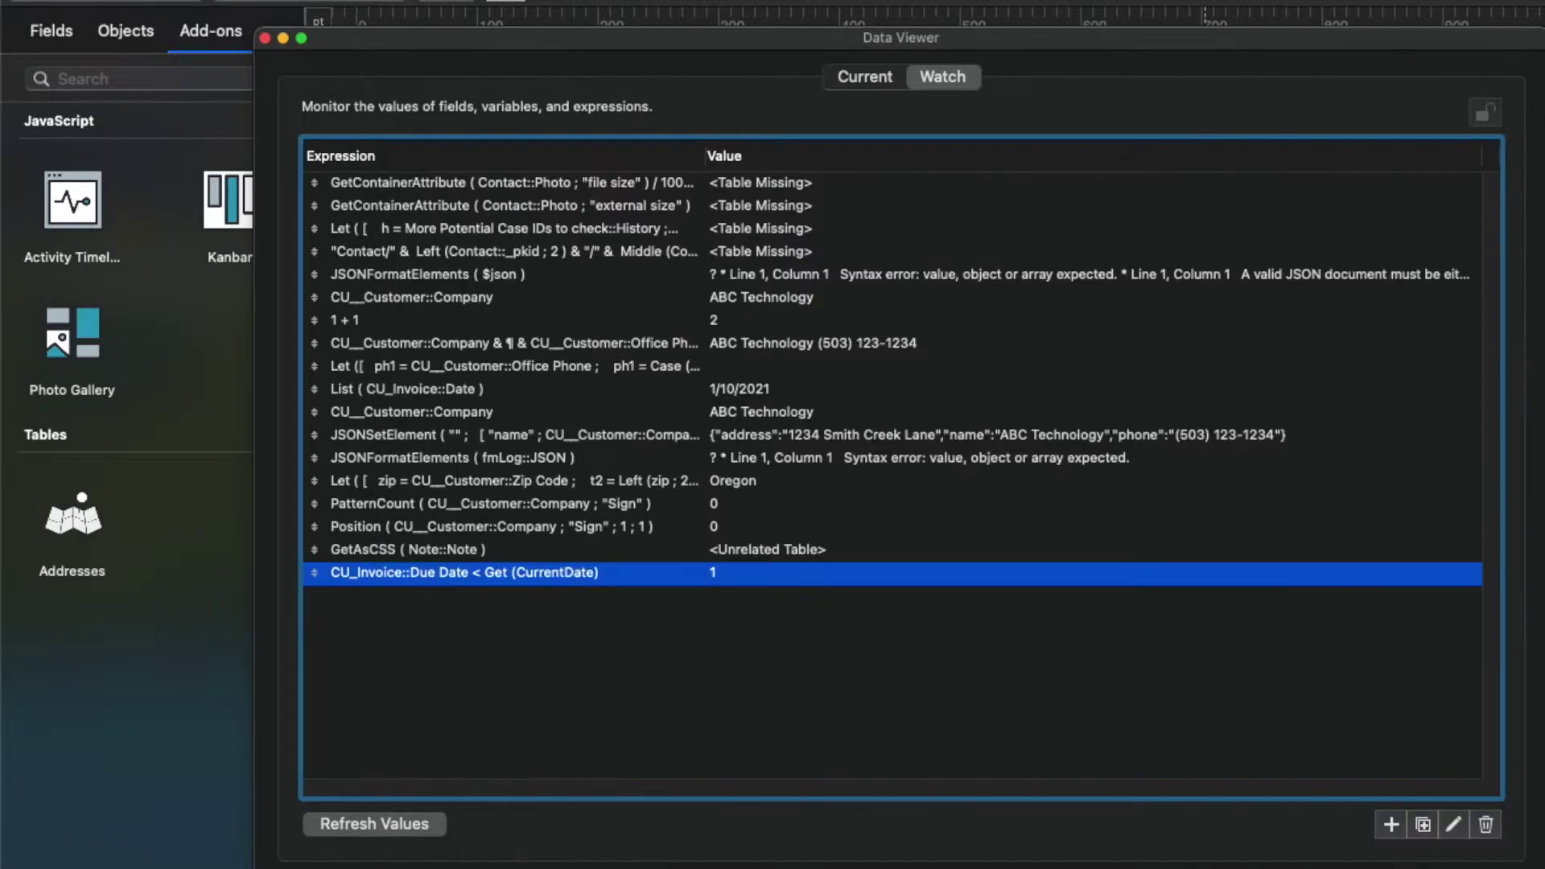
Step: Close the Data Viewer and try moving the Due Date field right, then undo it
click(265, 38)
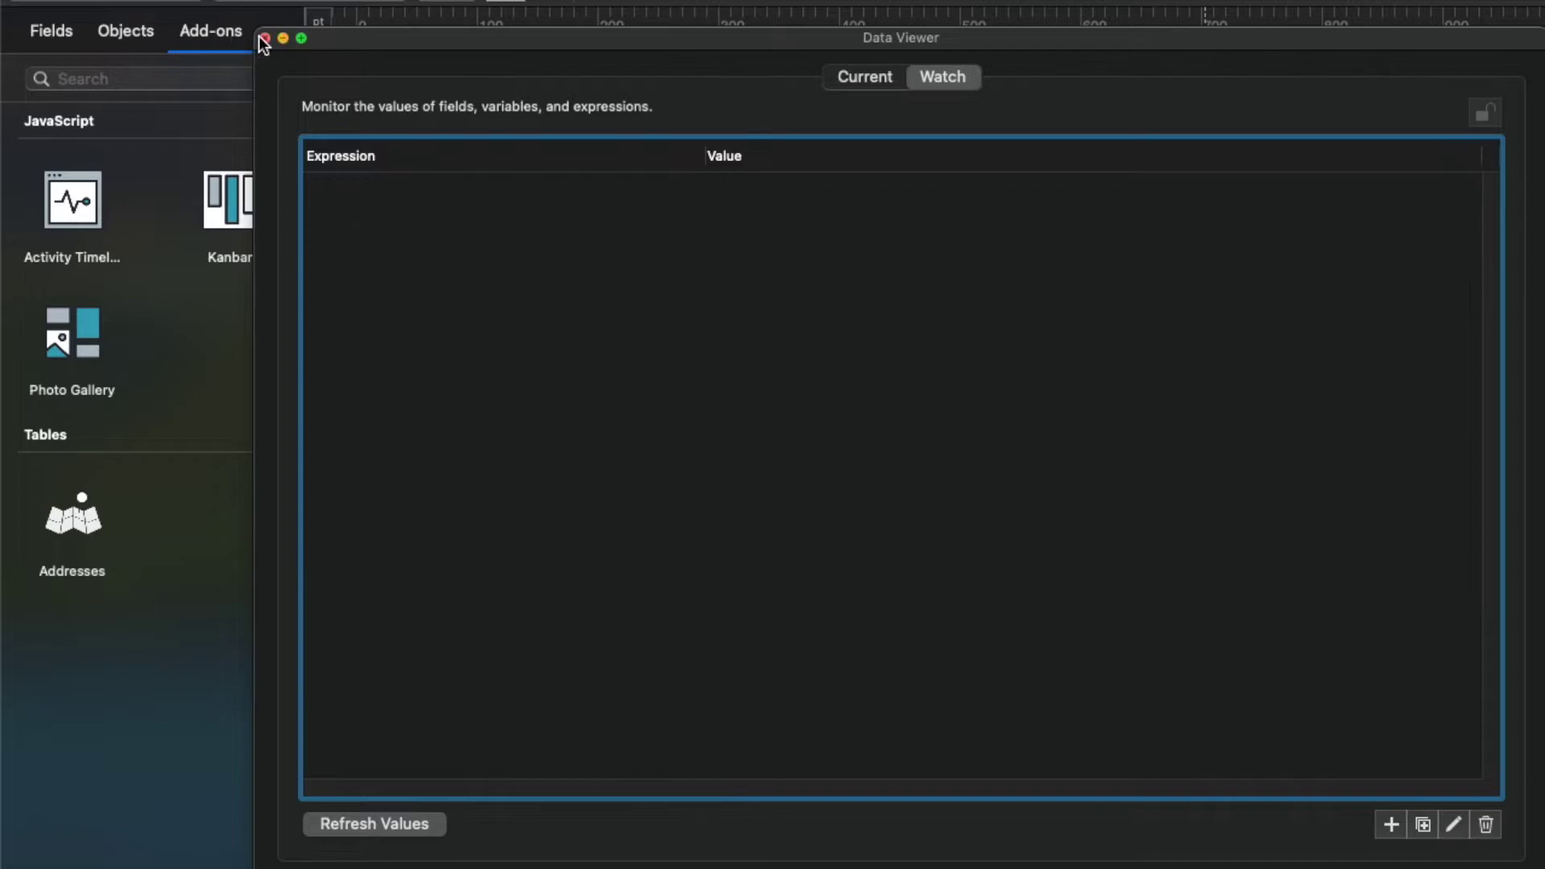
click(1103, 666)
click(958, 317)
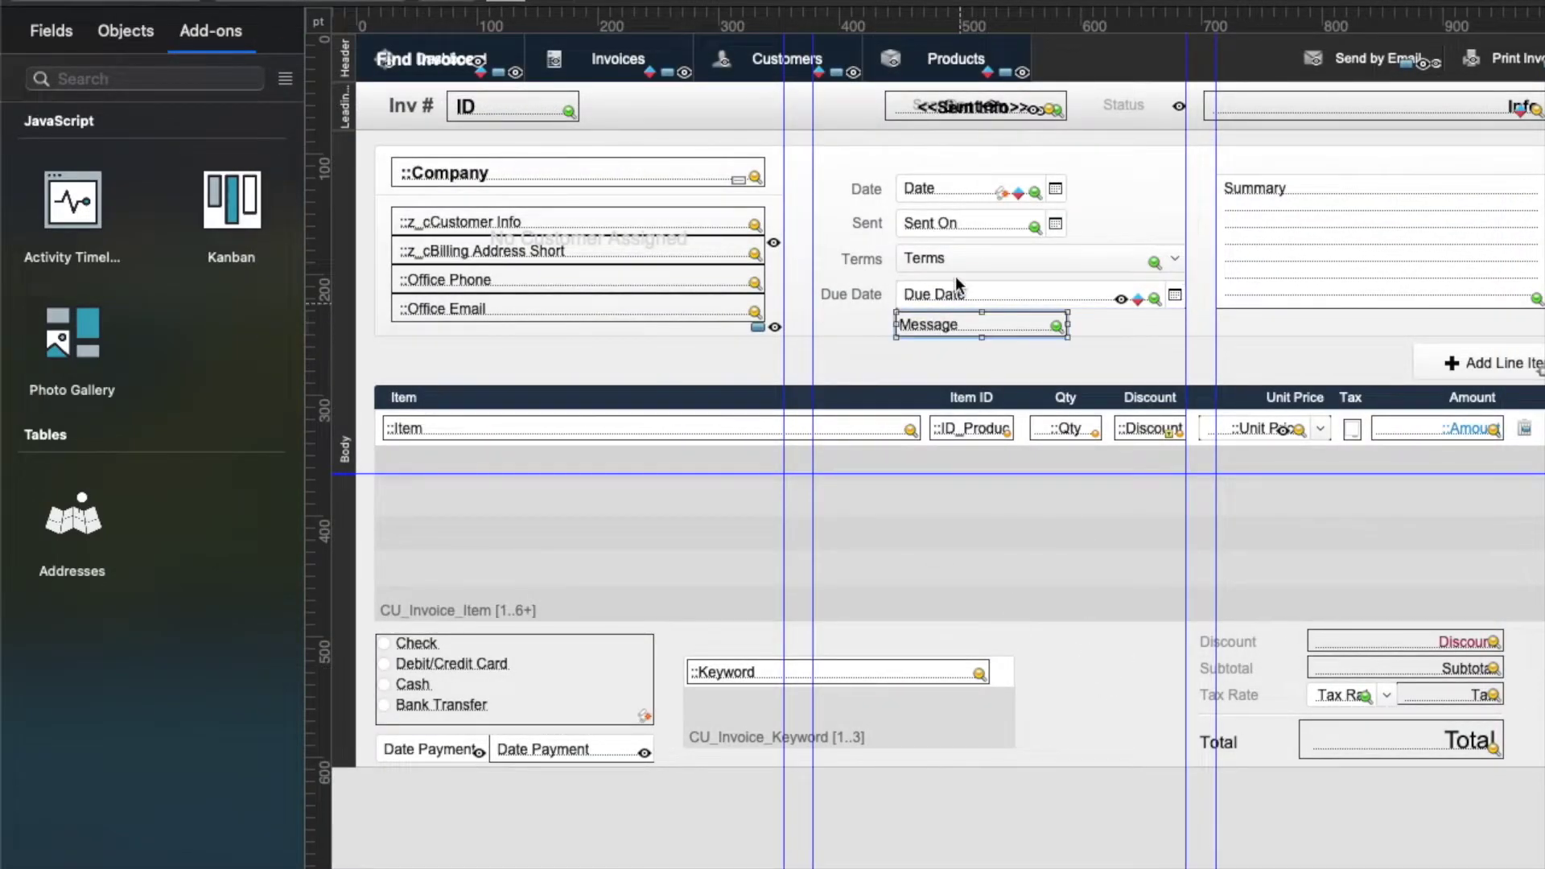
right_click(956, 291)
key(Escape)
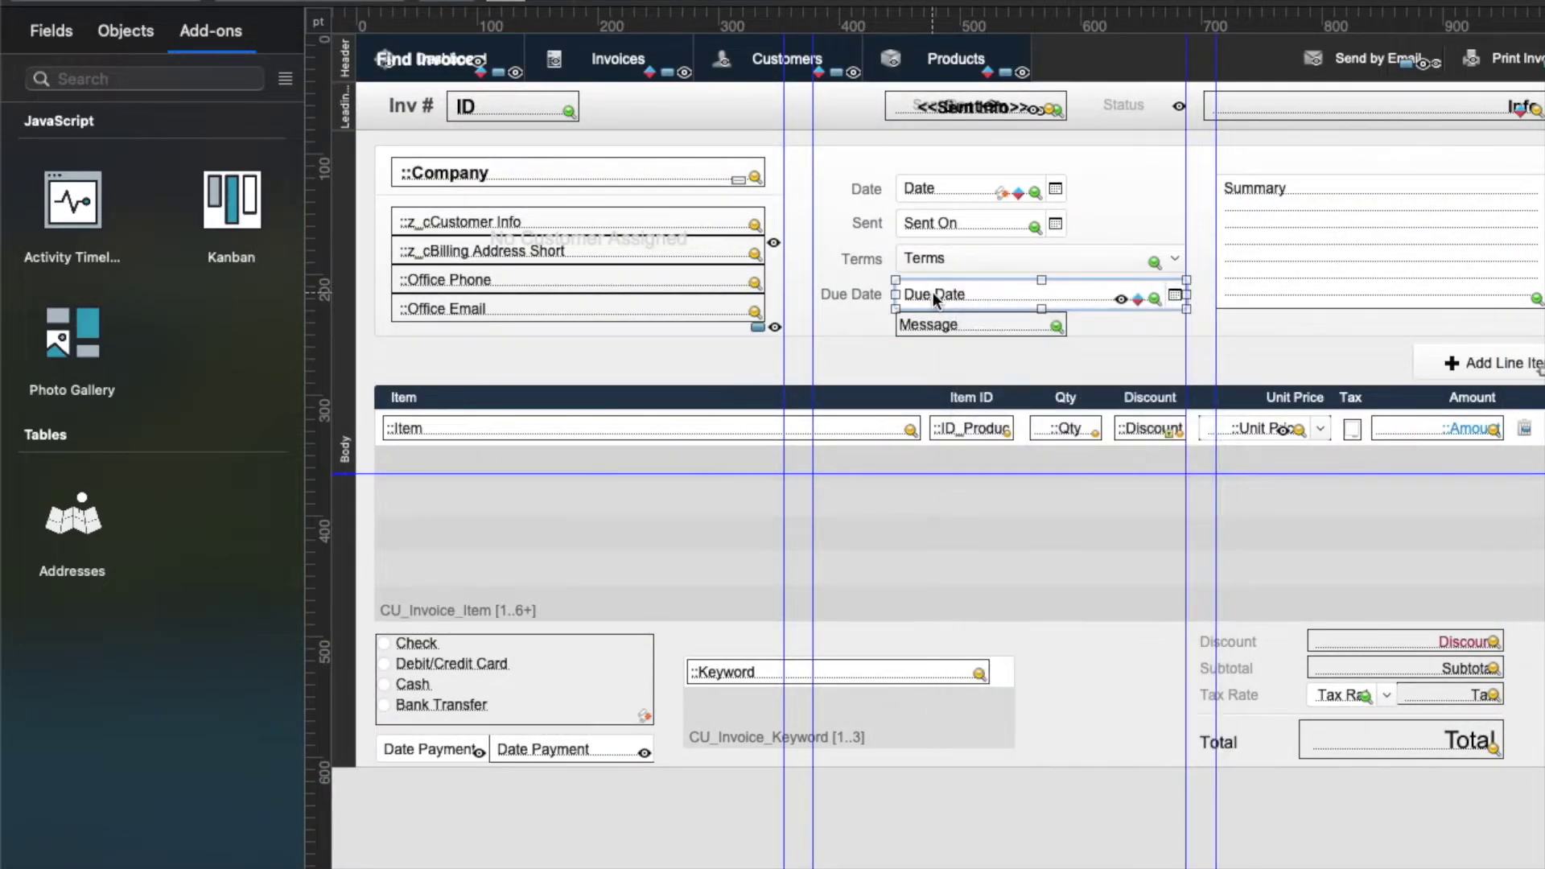
drag(933, 292, 1085, 308)
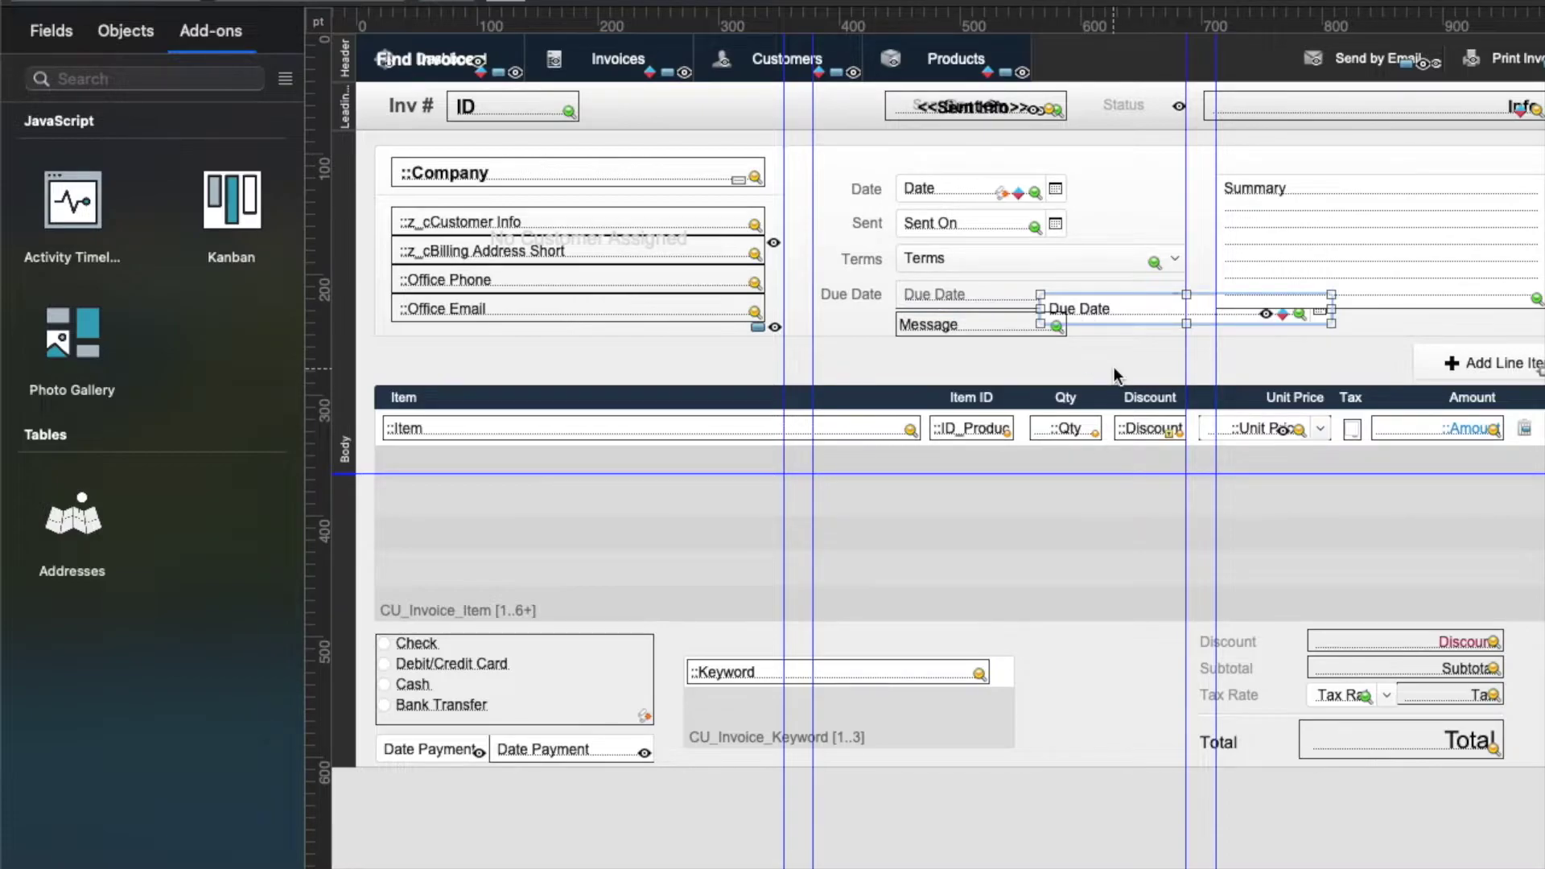
key(super+z)
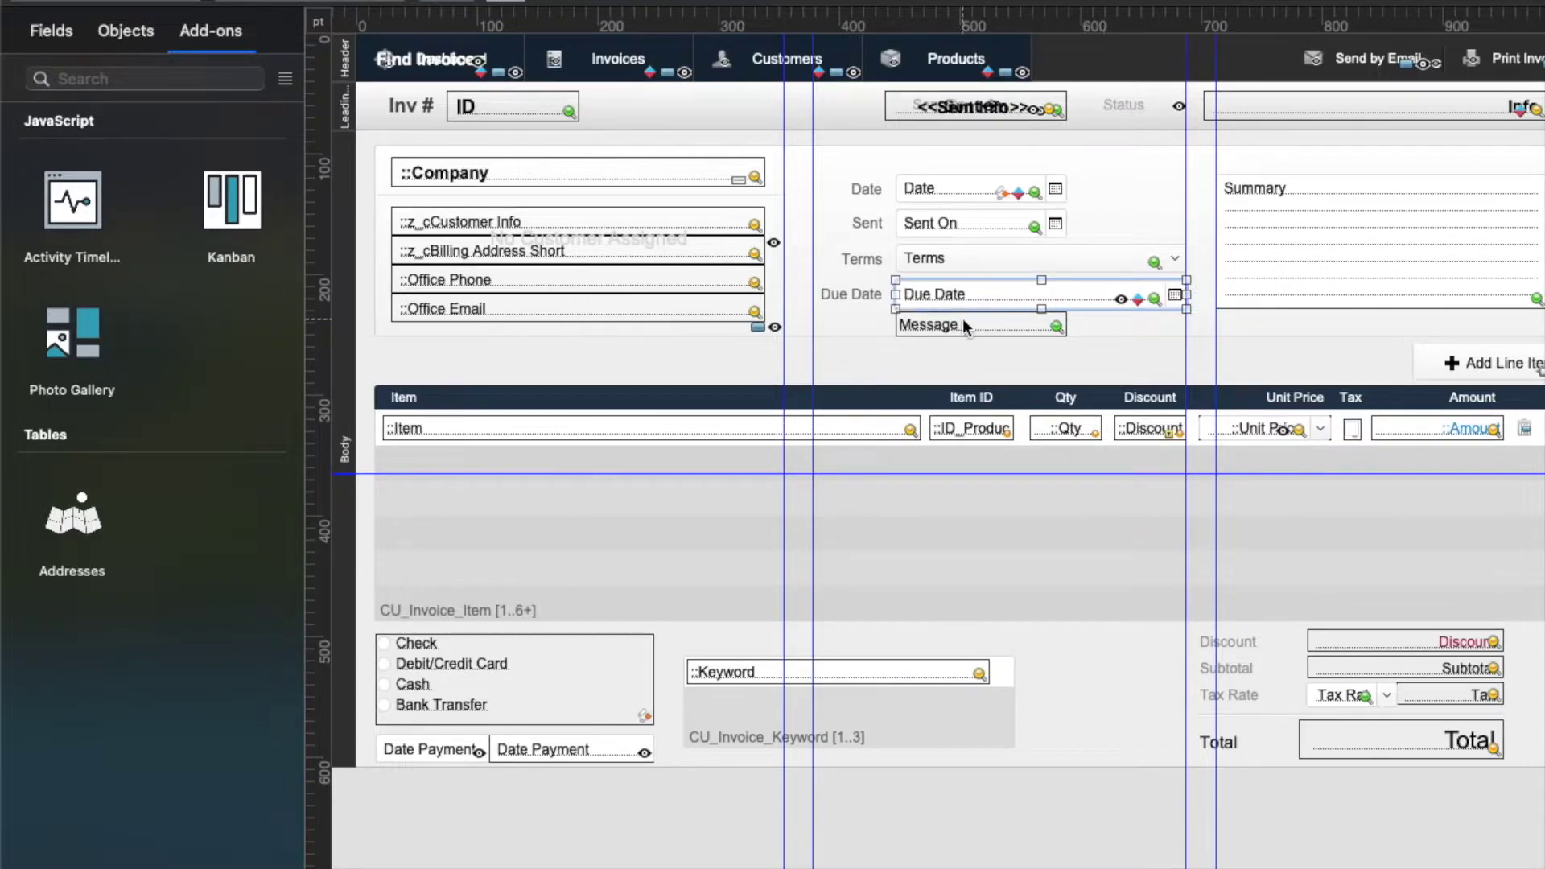
Step: Place a second Due Date field below the Message field, then select the original Due Date
click(950, 326)
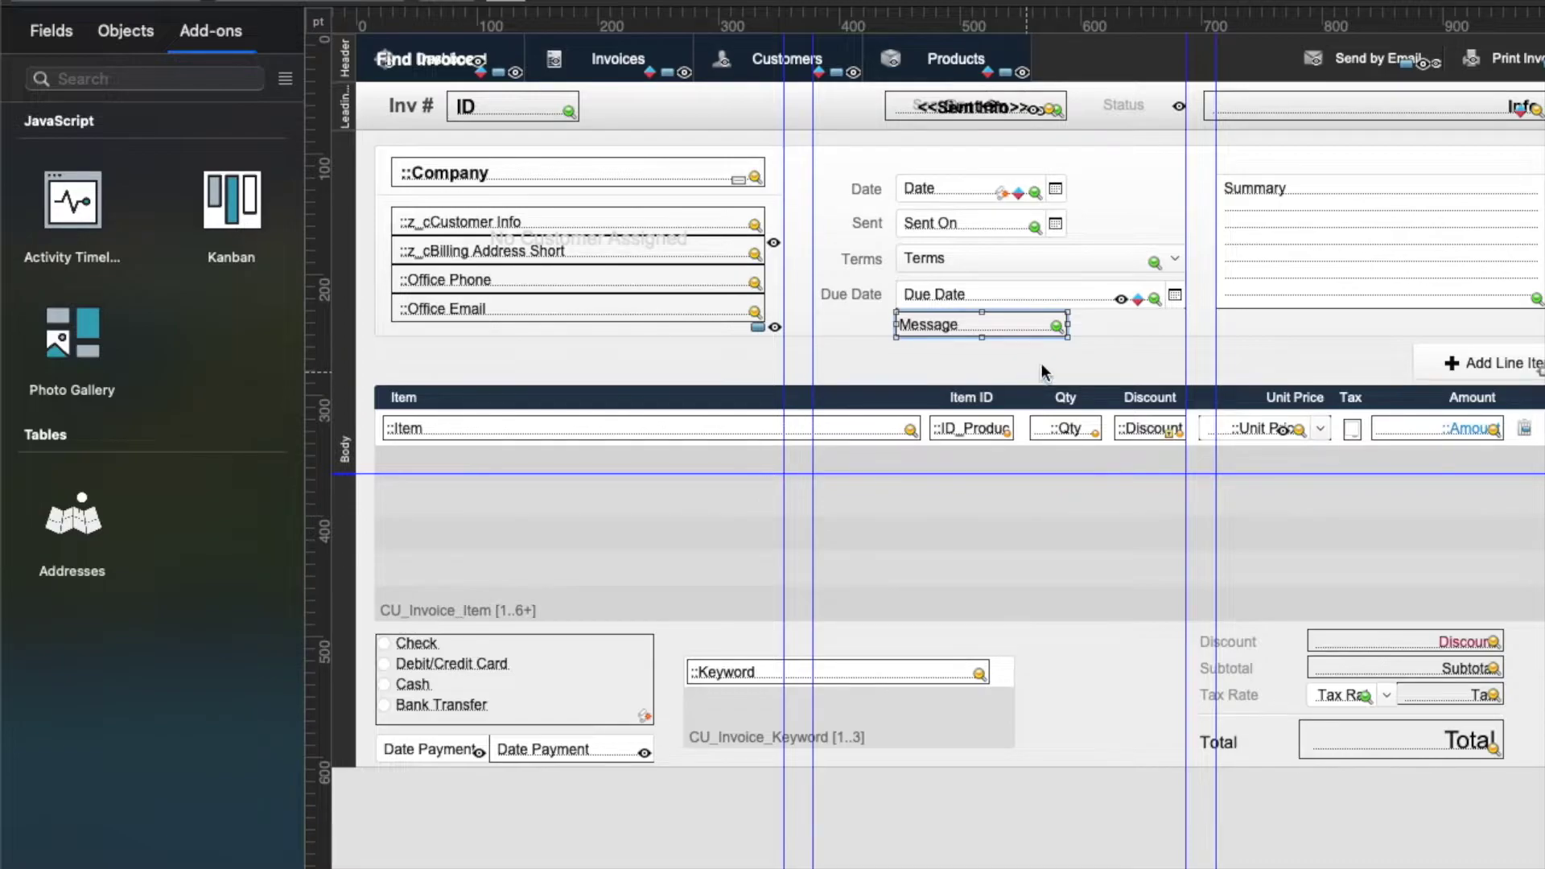
click(1098, 352)
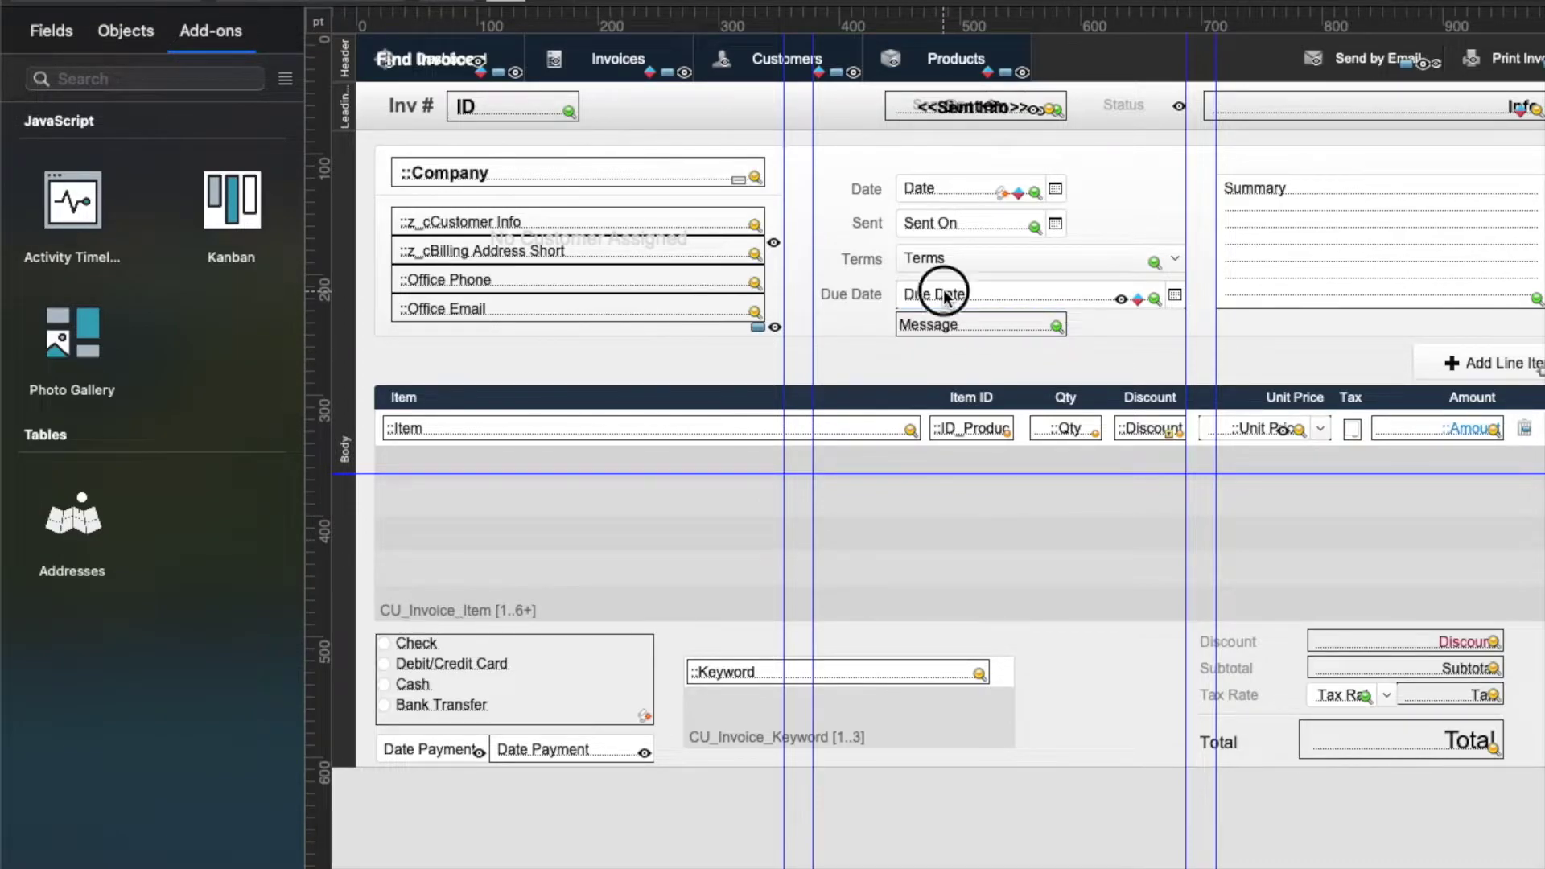
drag(941, 296, 906, 359)
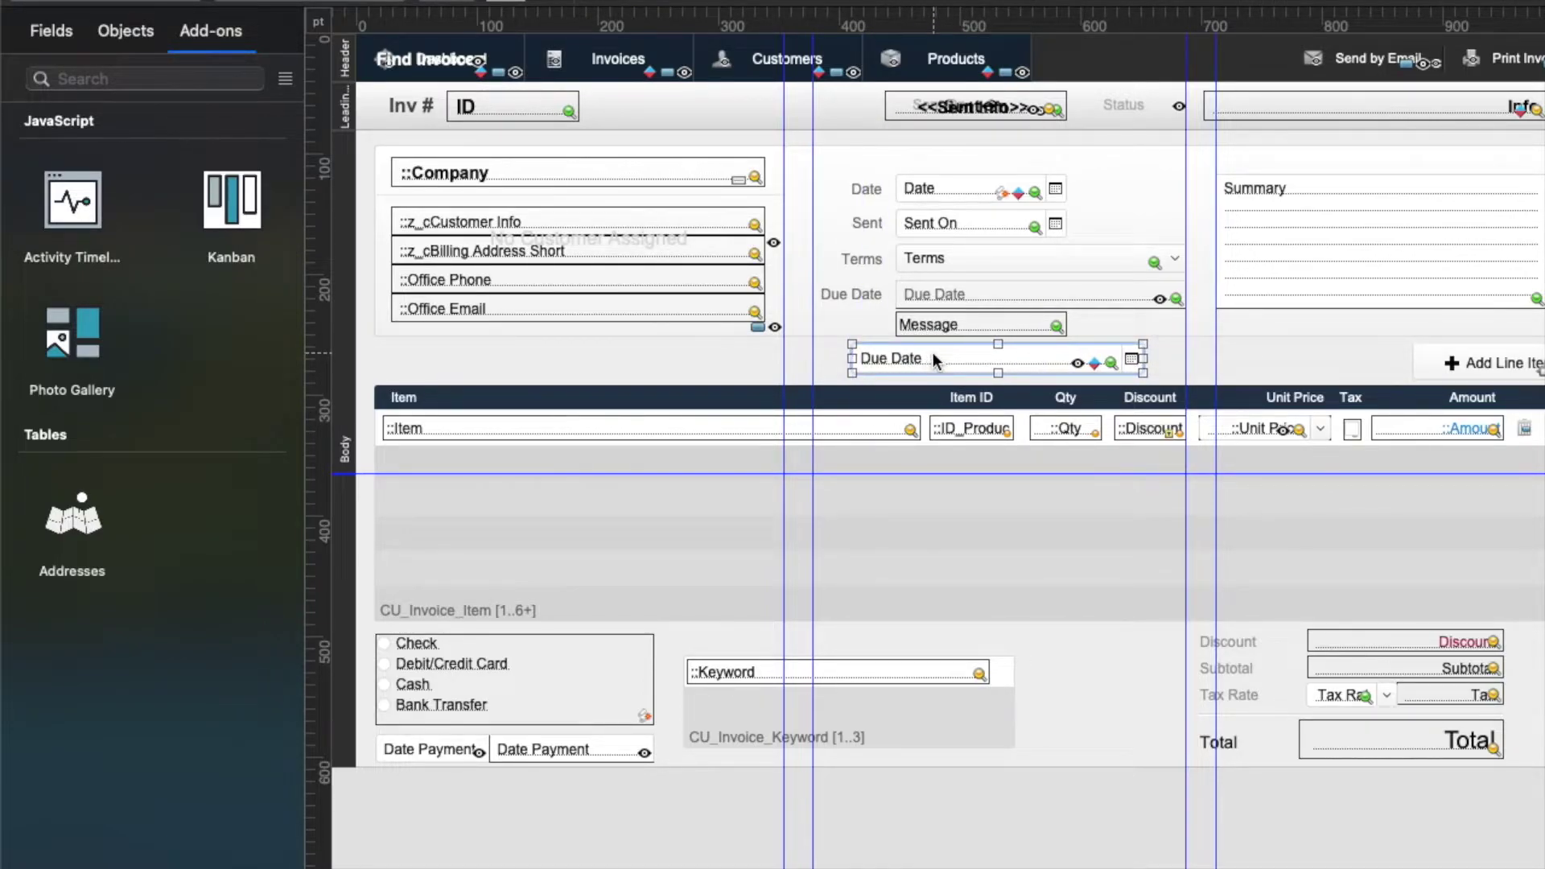
click(943, 283)
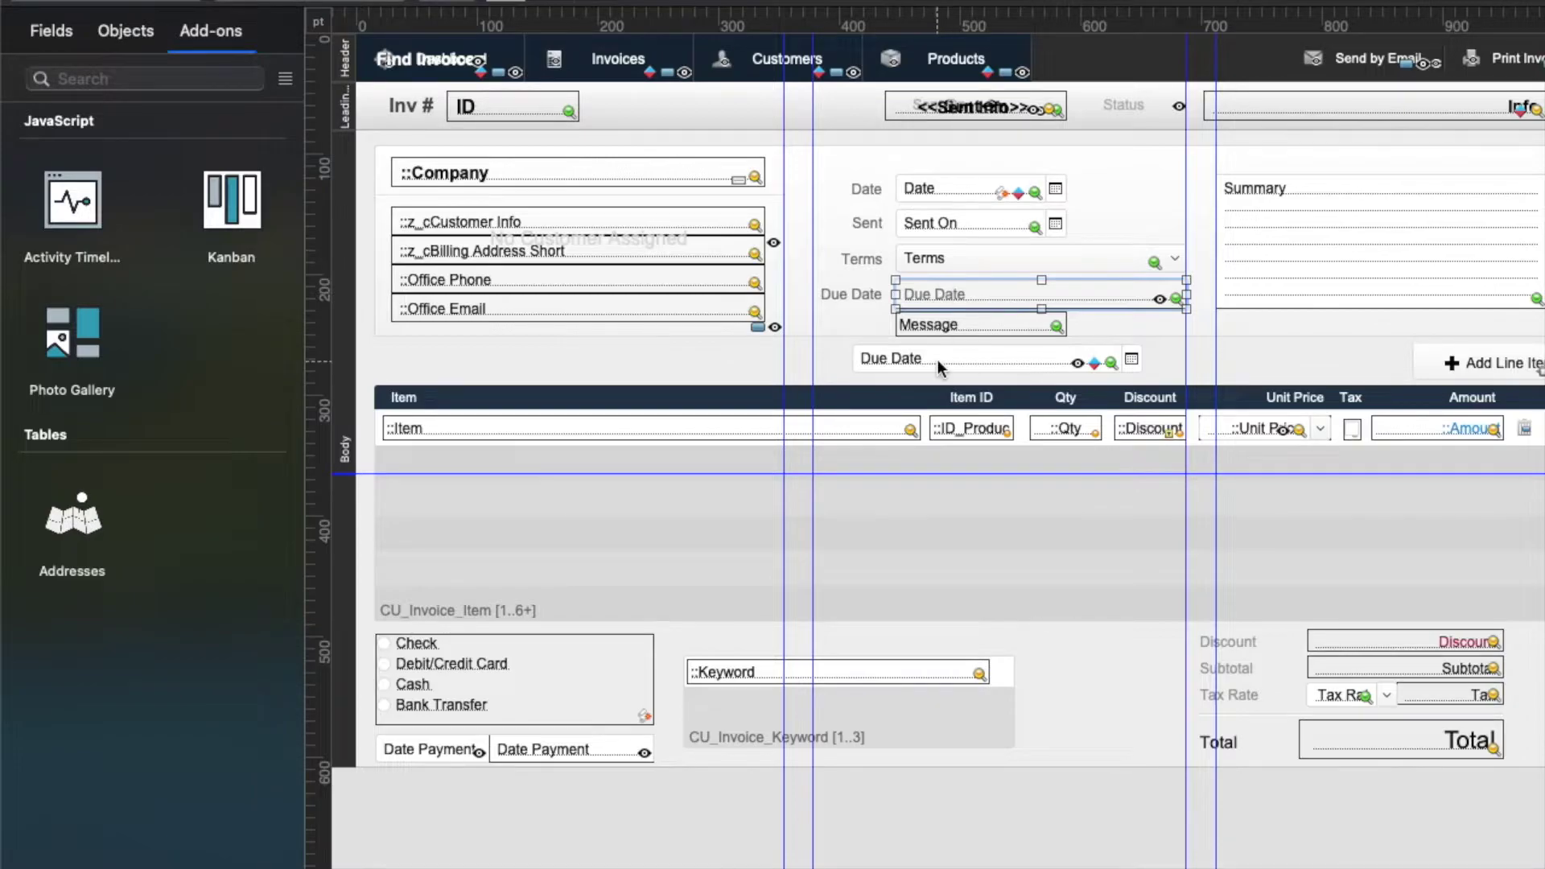
right_click(931, 284)
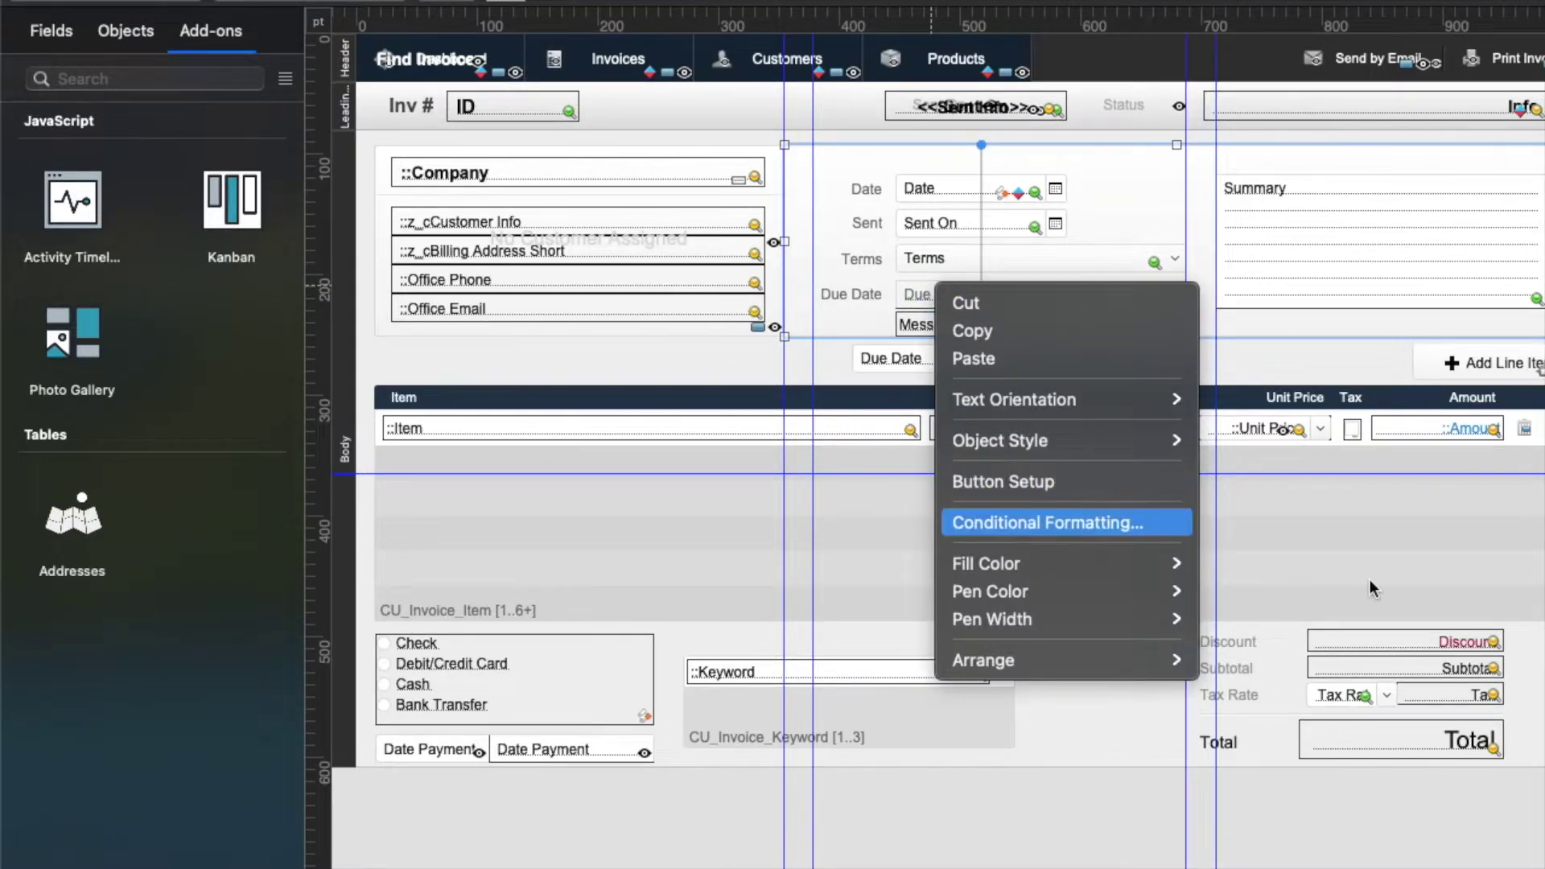
Step: Add a conditional rule Due Date < Get(CurrentDate) with bold, dark red text to the date group
click(1041, 524)
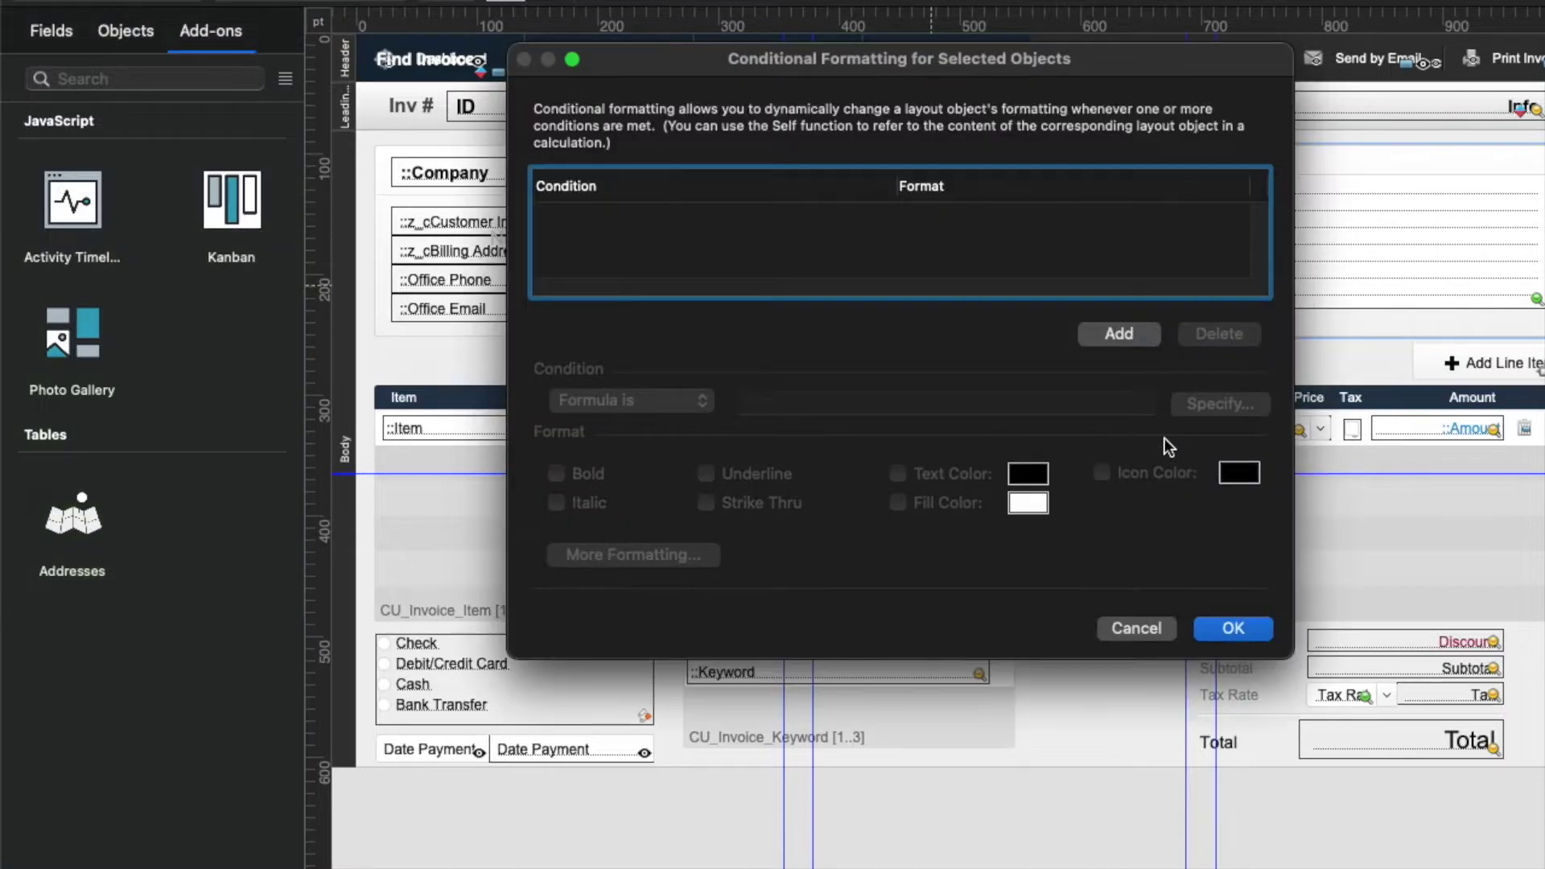
click(1117, 332)
click(765, 403)
text(CU_Invoice::Due Date < get (CurrentDate))
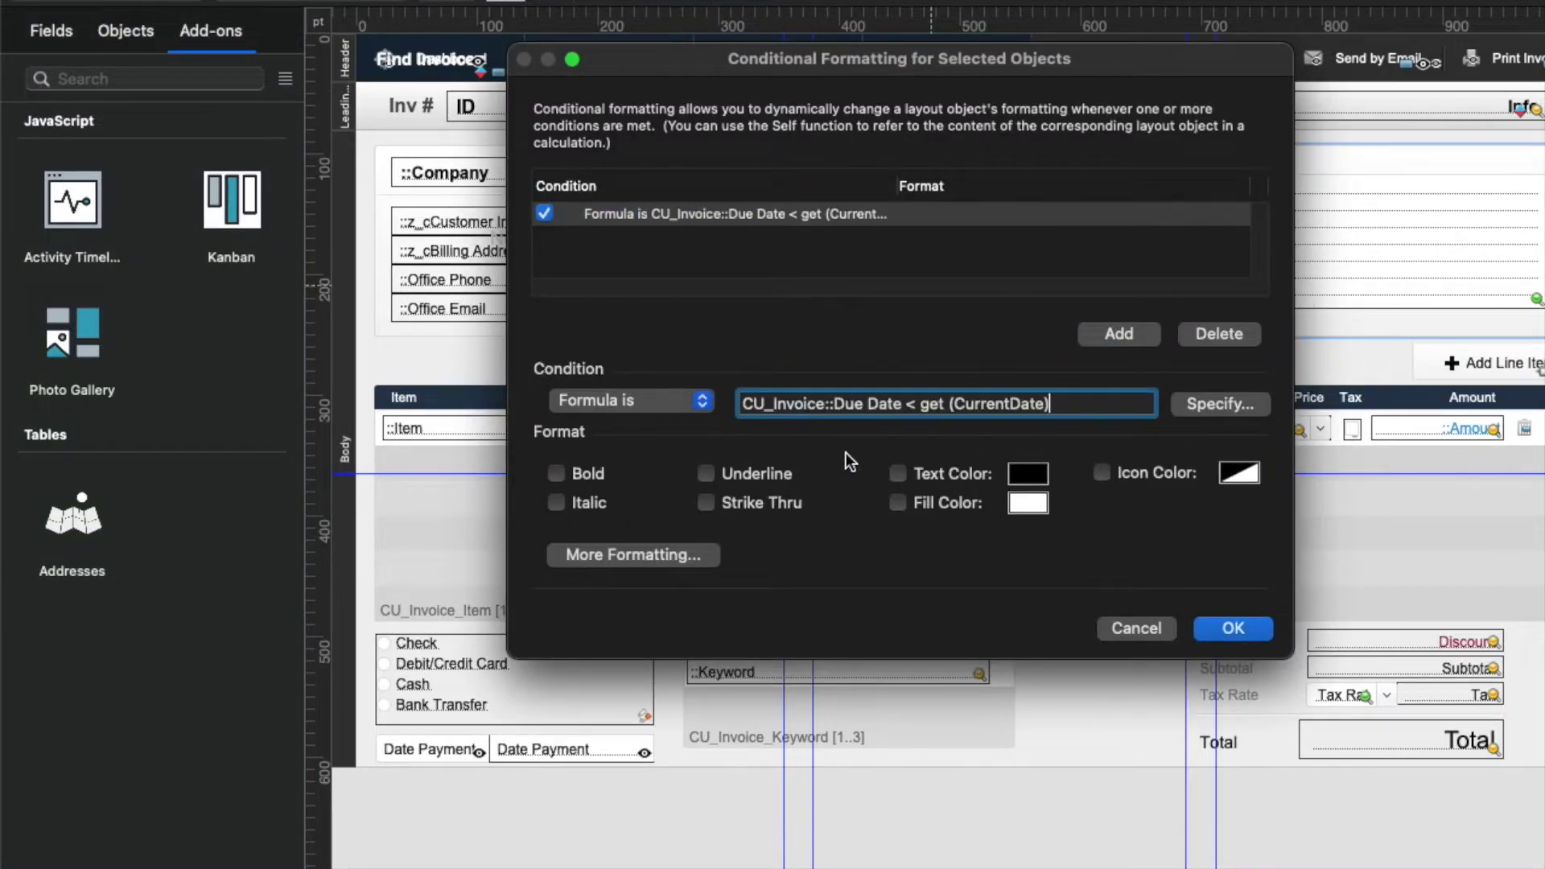
click(897, 474)
click(594, 473)
click(1028, 473)
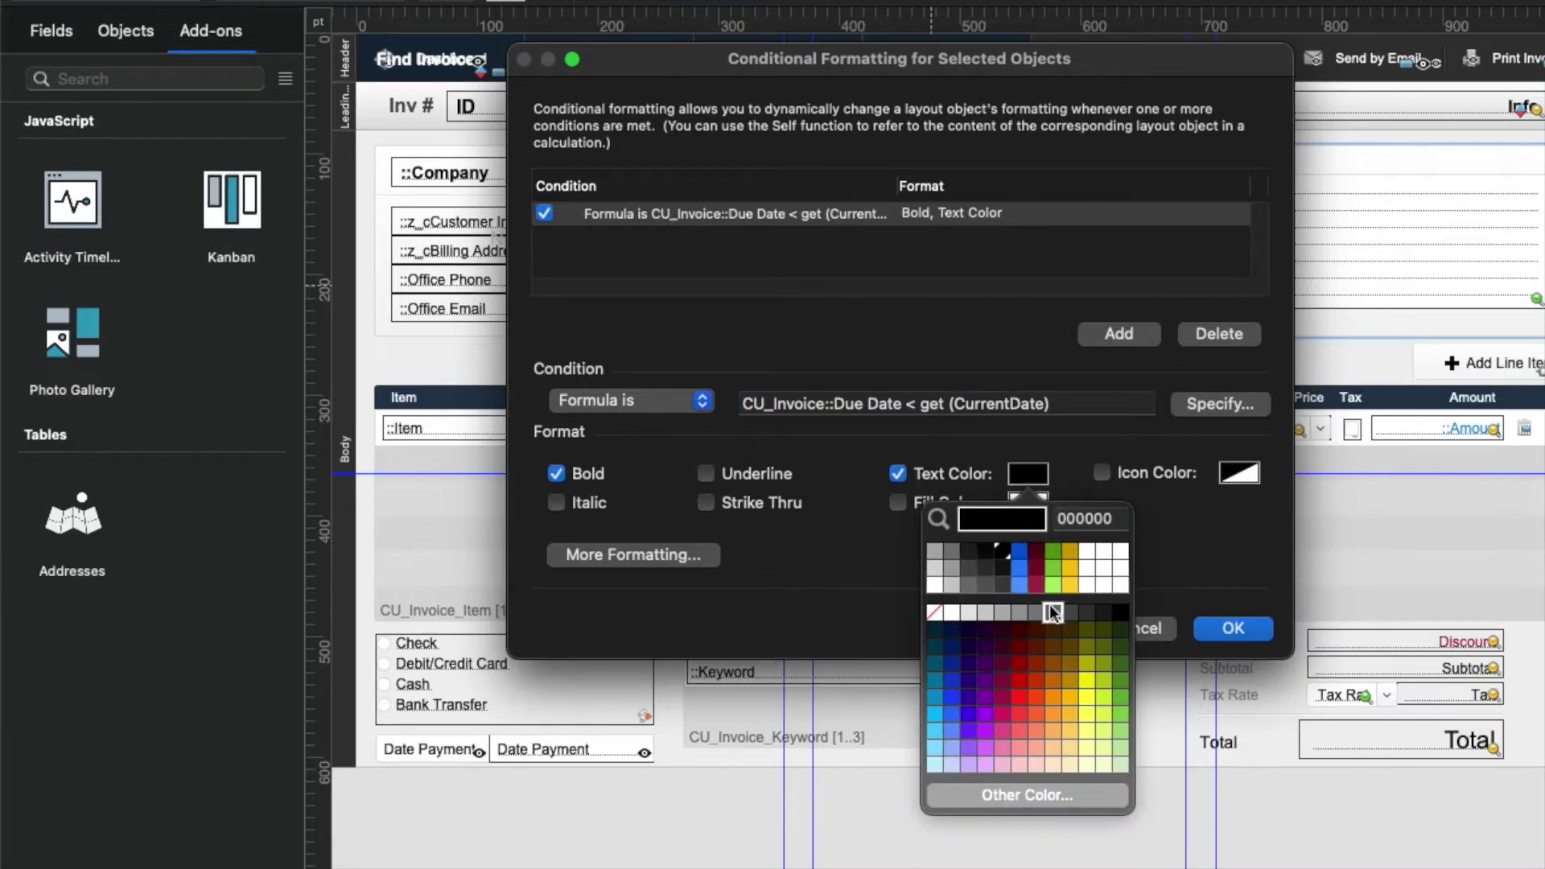
click(1016, 663)
key(Return)
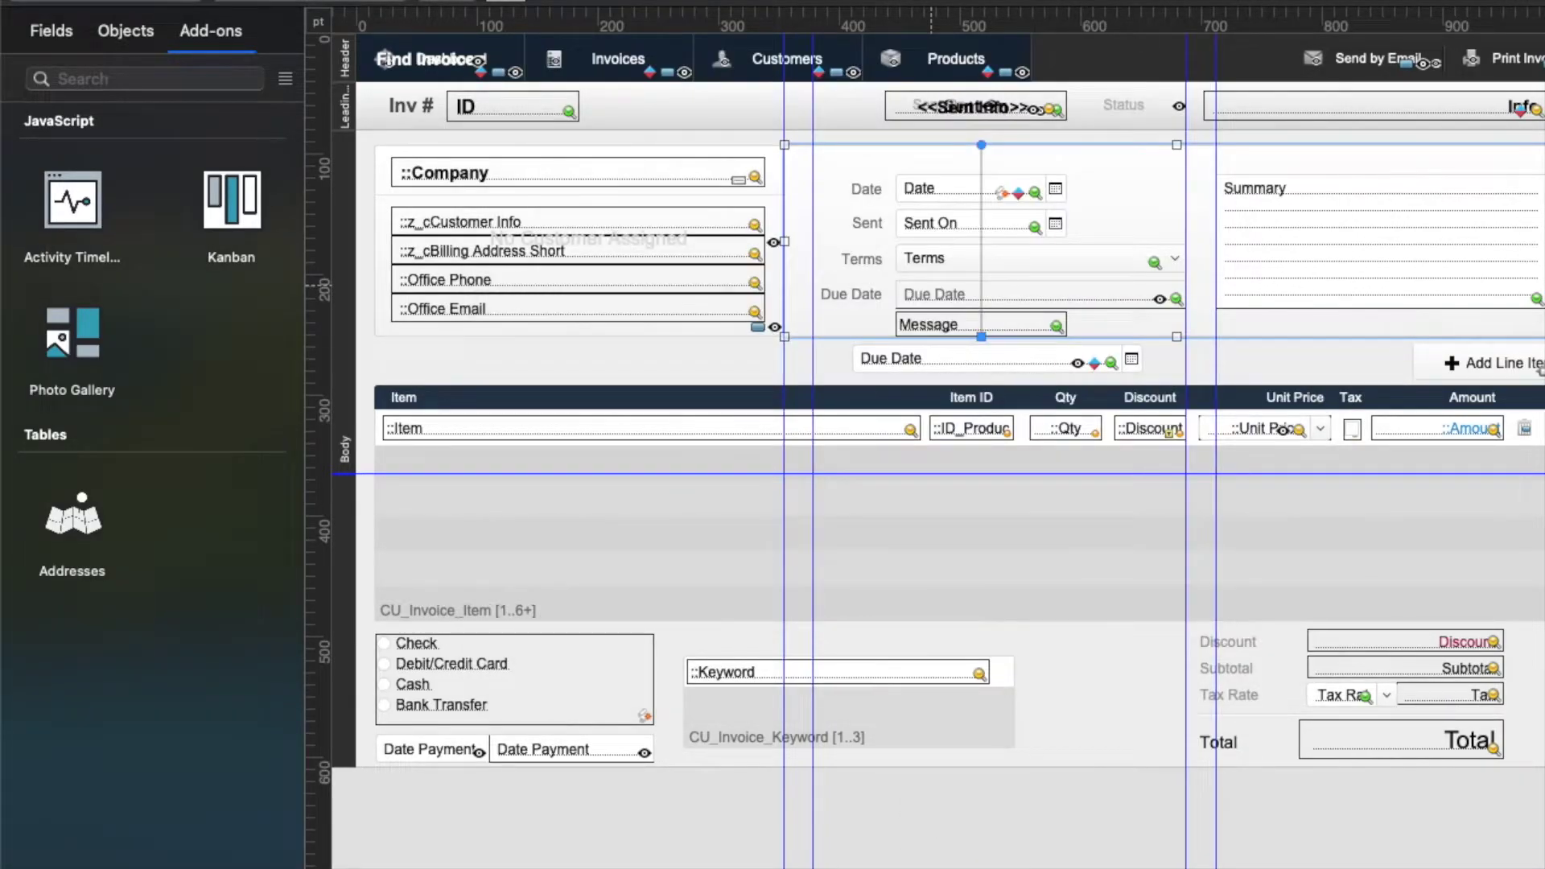
Step: Check the upper Due Date's hide condition: IsEmpty(GetAsNumber(Terms)) or Get(WindowMode) = 1
click(1070, 297)
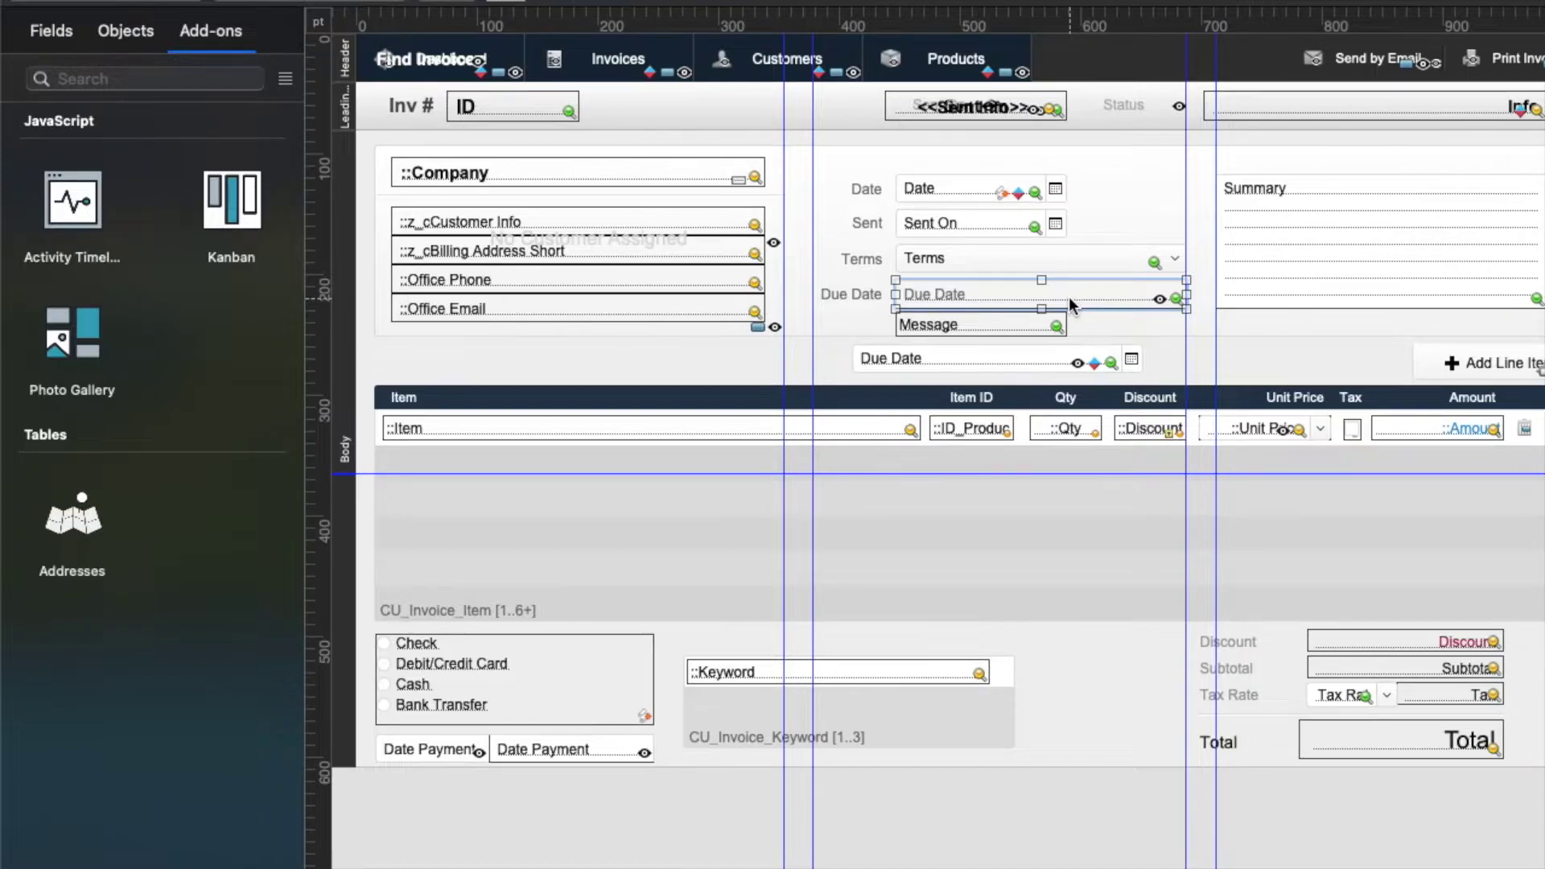
key(super+i)
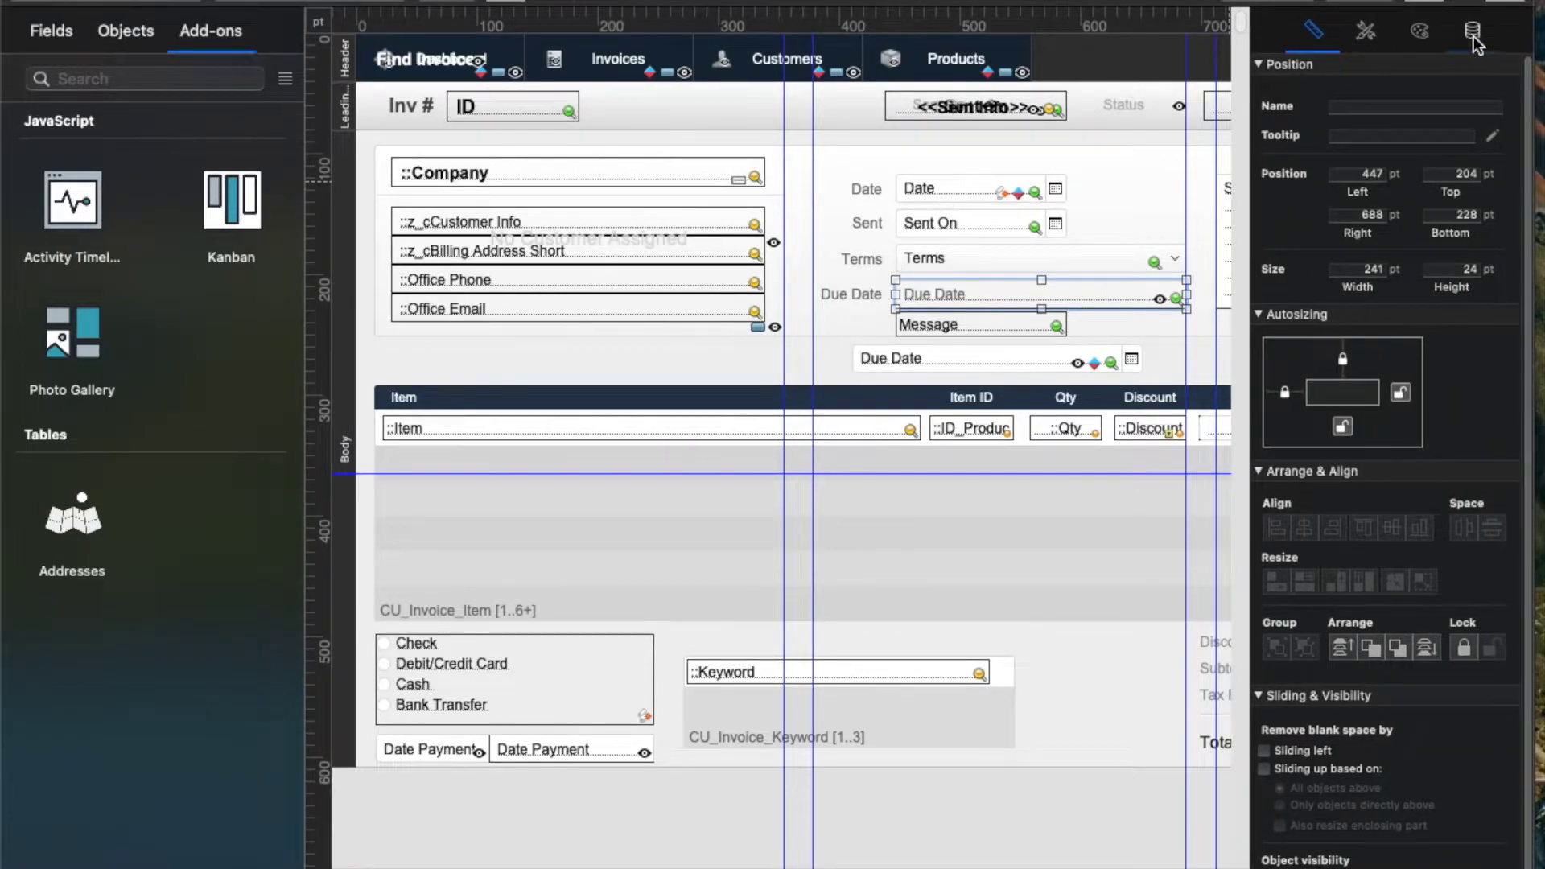
click(1472, 32)
click(900, 324)
click(976, 299)
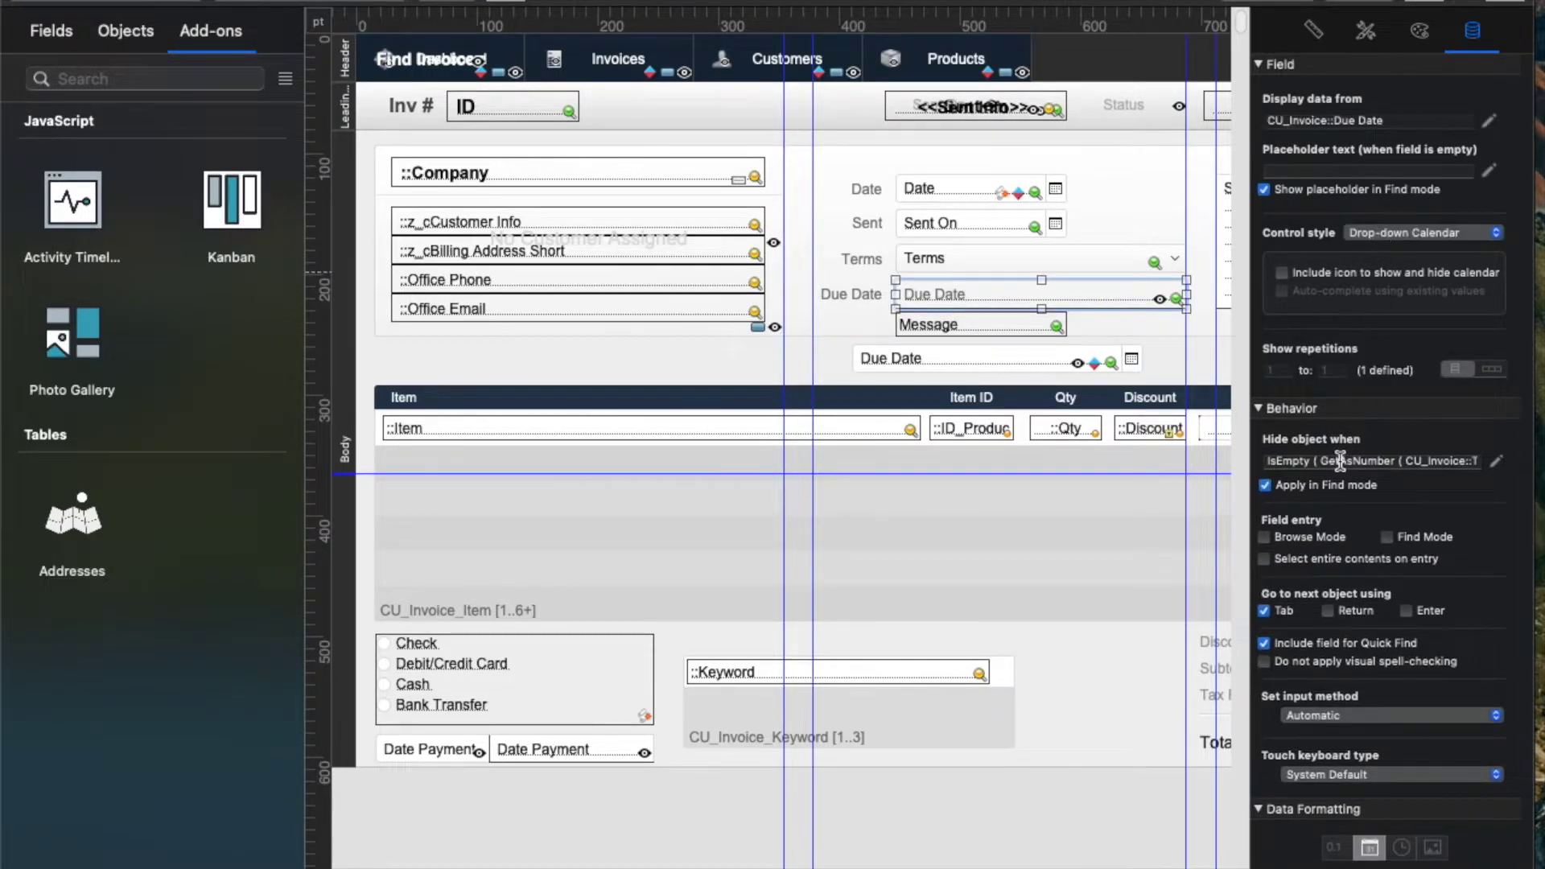
click(1499, 462)
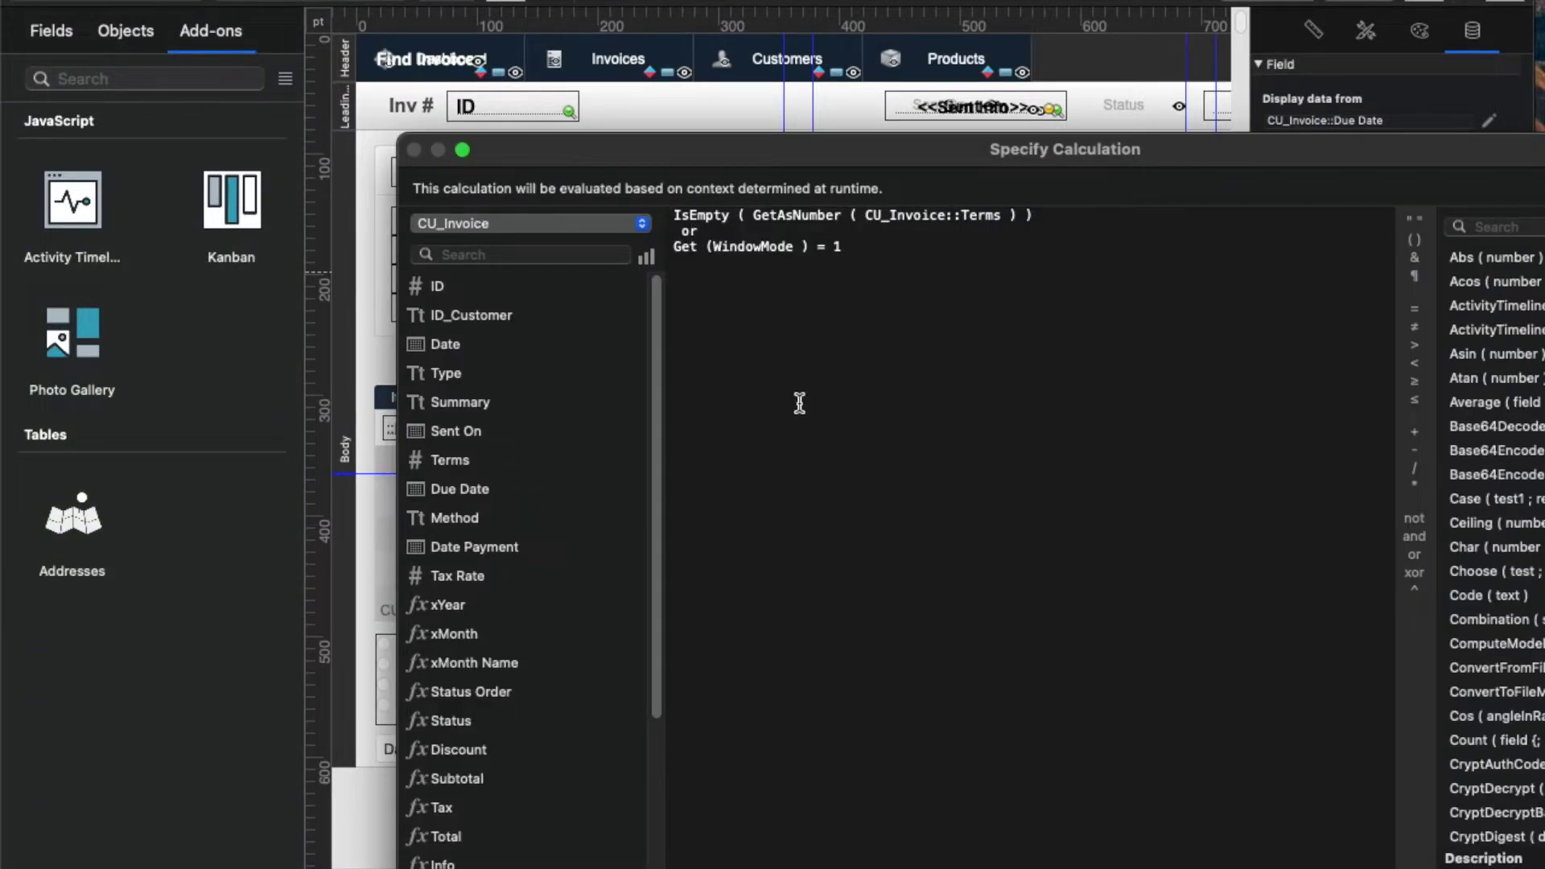
key(KP_Enter)
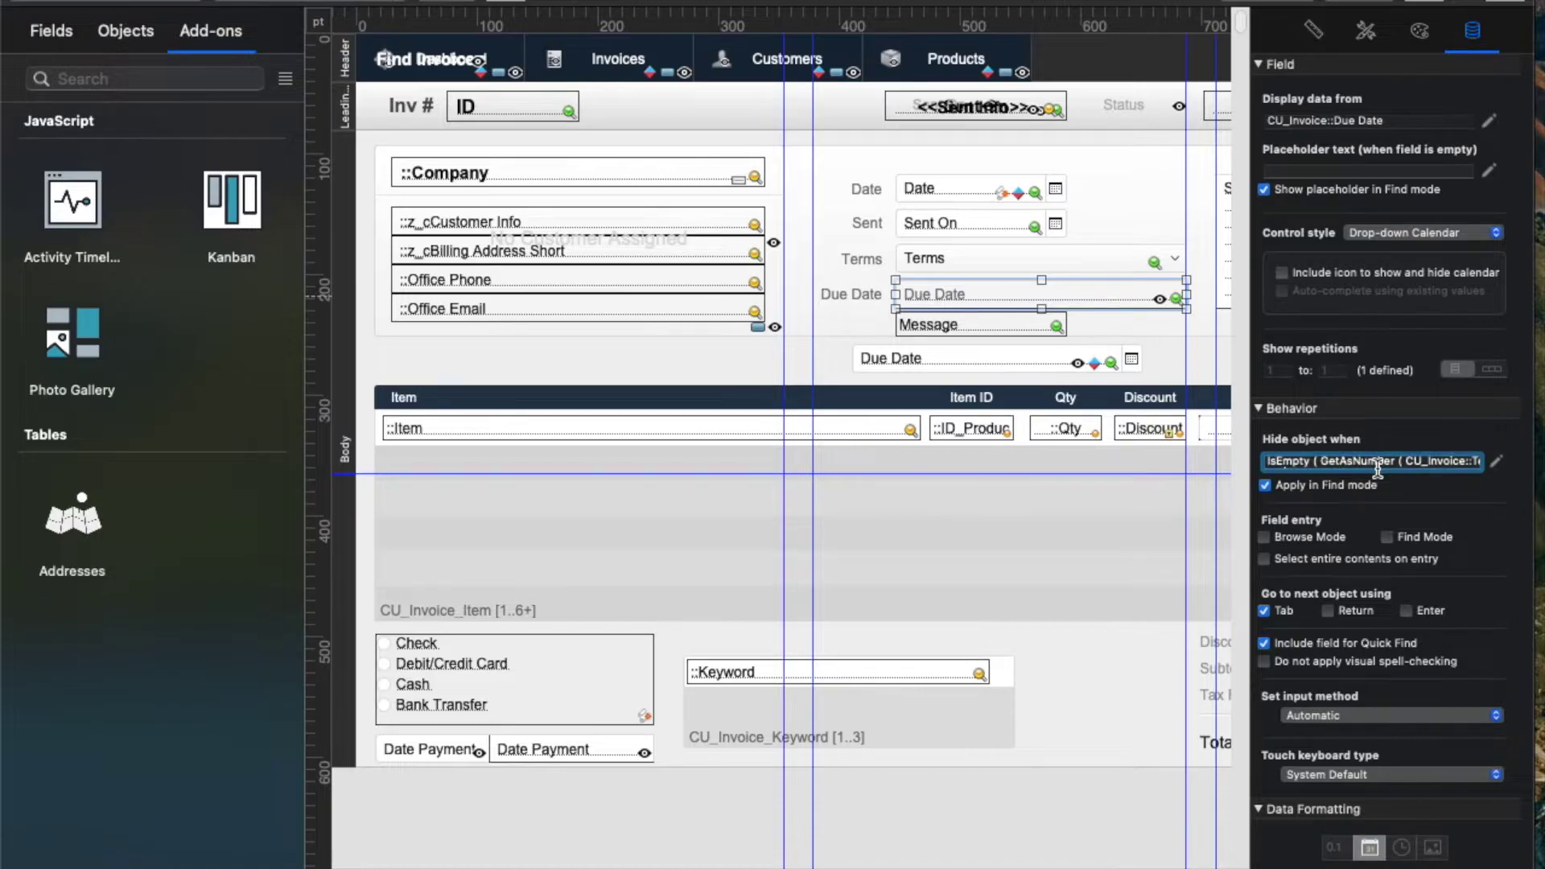
Step: Delete the lower duplicate Due Date field
click(908, 359)
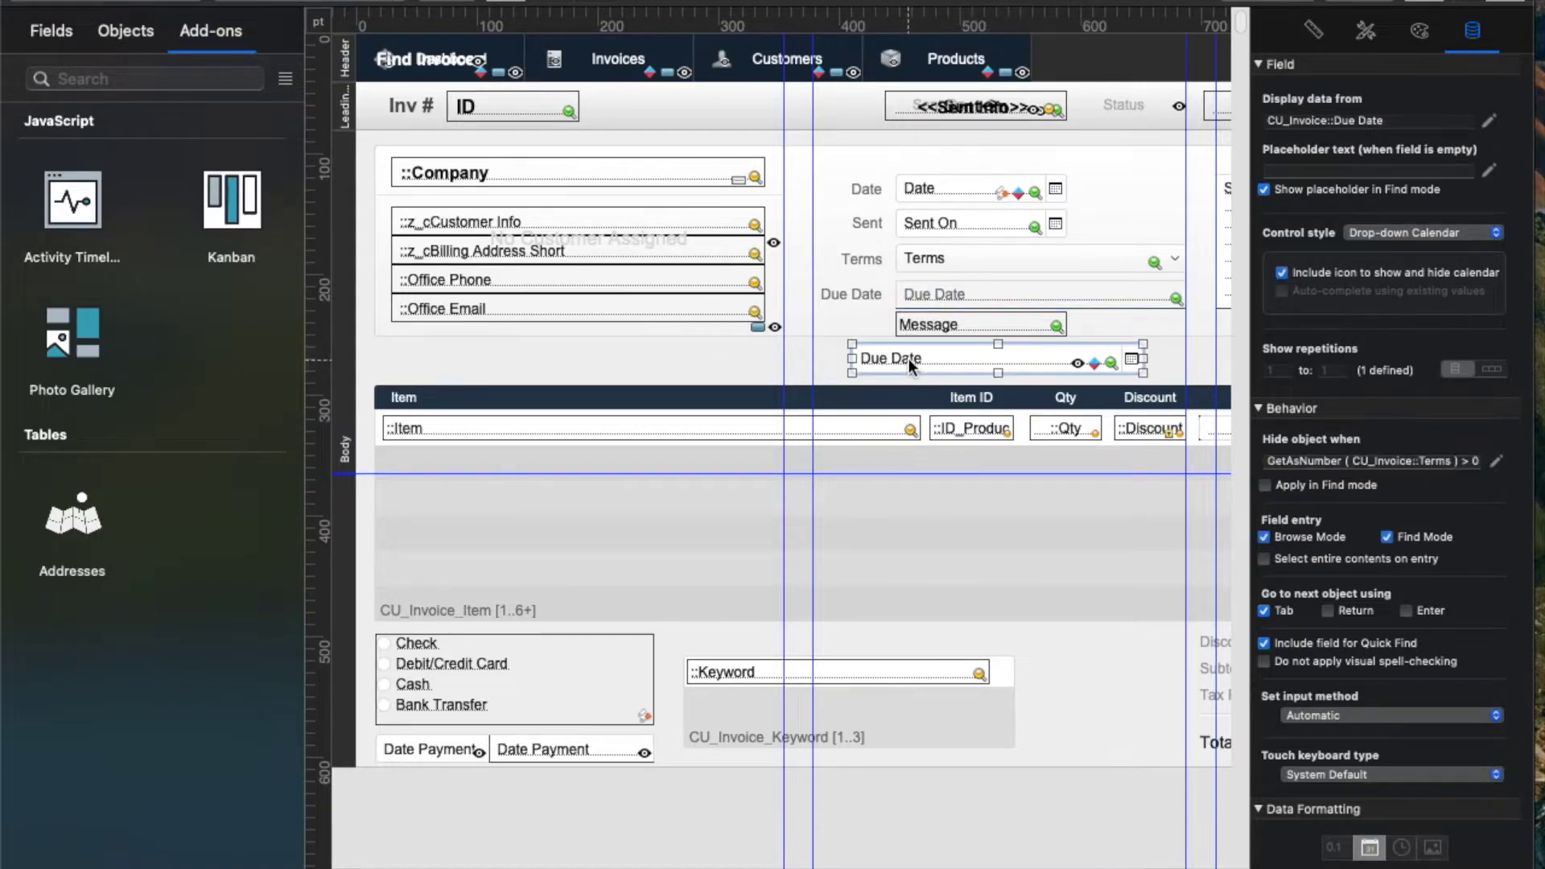
click(837, 342)
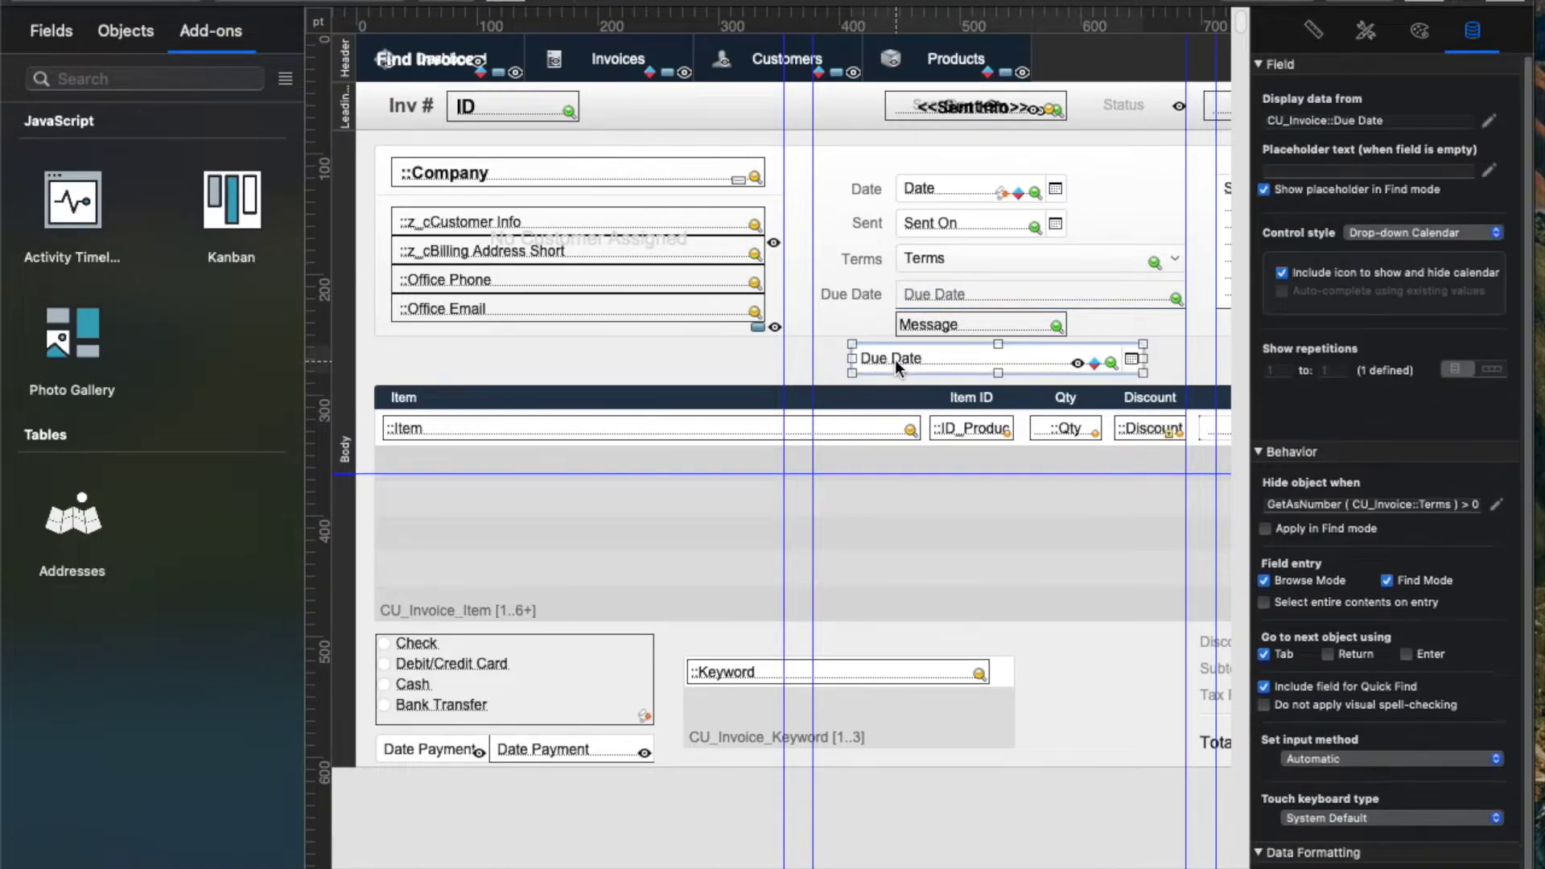
key(BackSpace)
Step: Apply the 12pt Entry Left style to the upper Due Date field
click(952, 298)
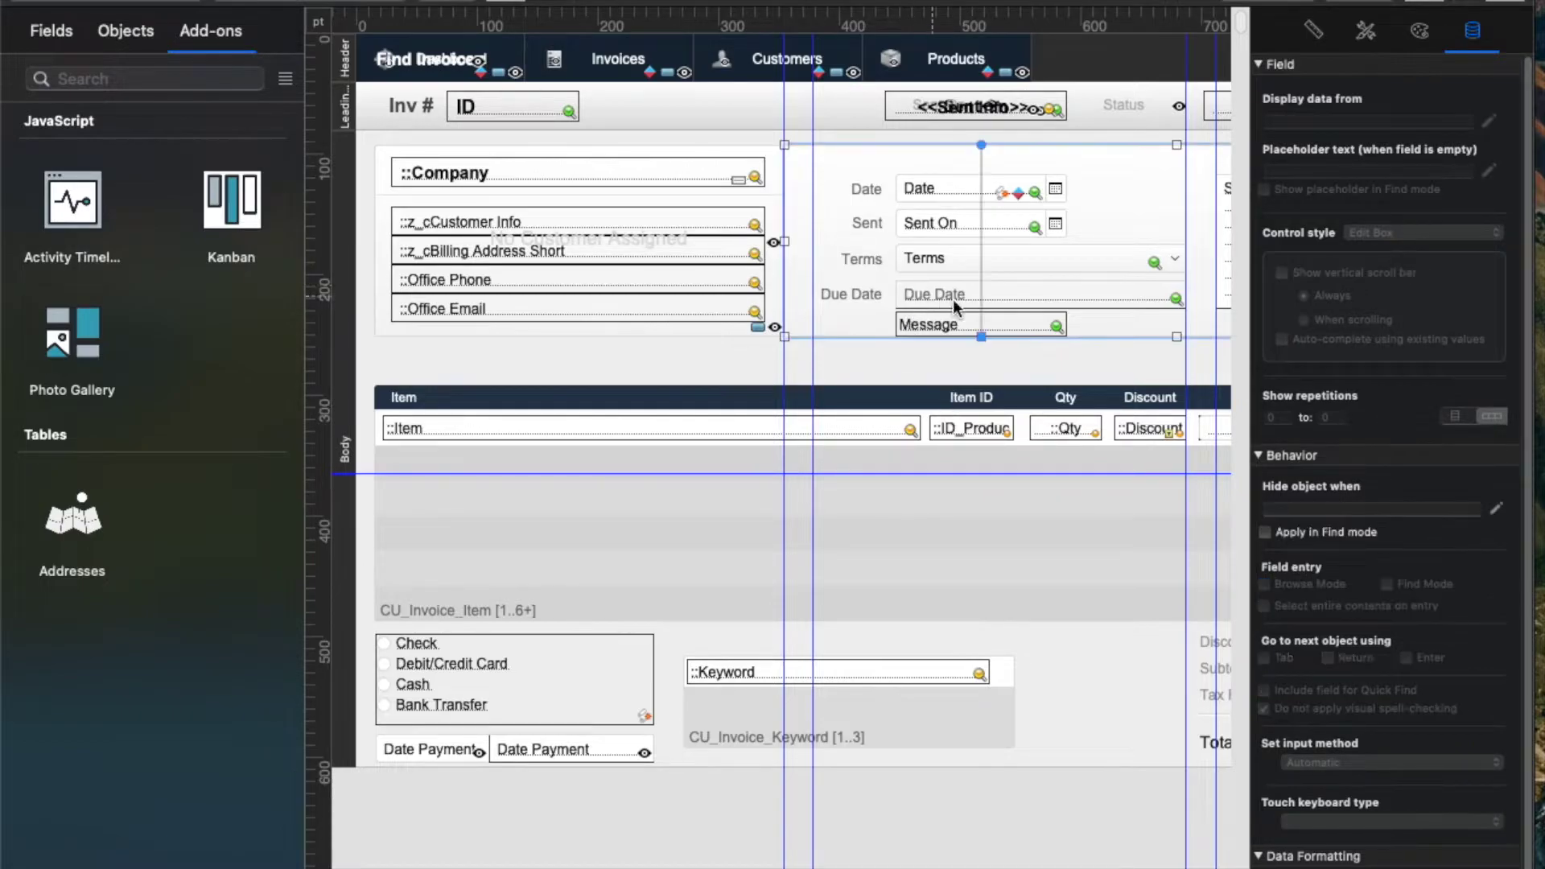
click(1022, 287)
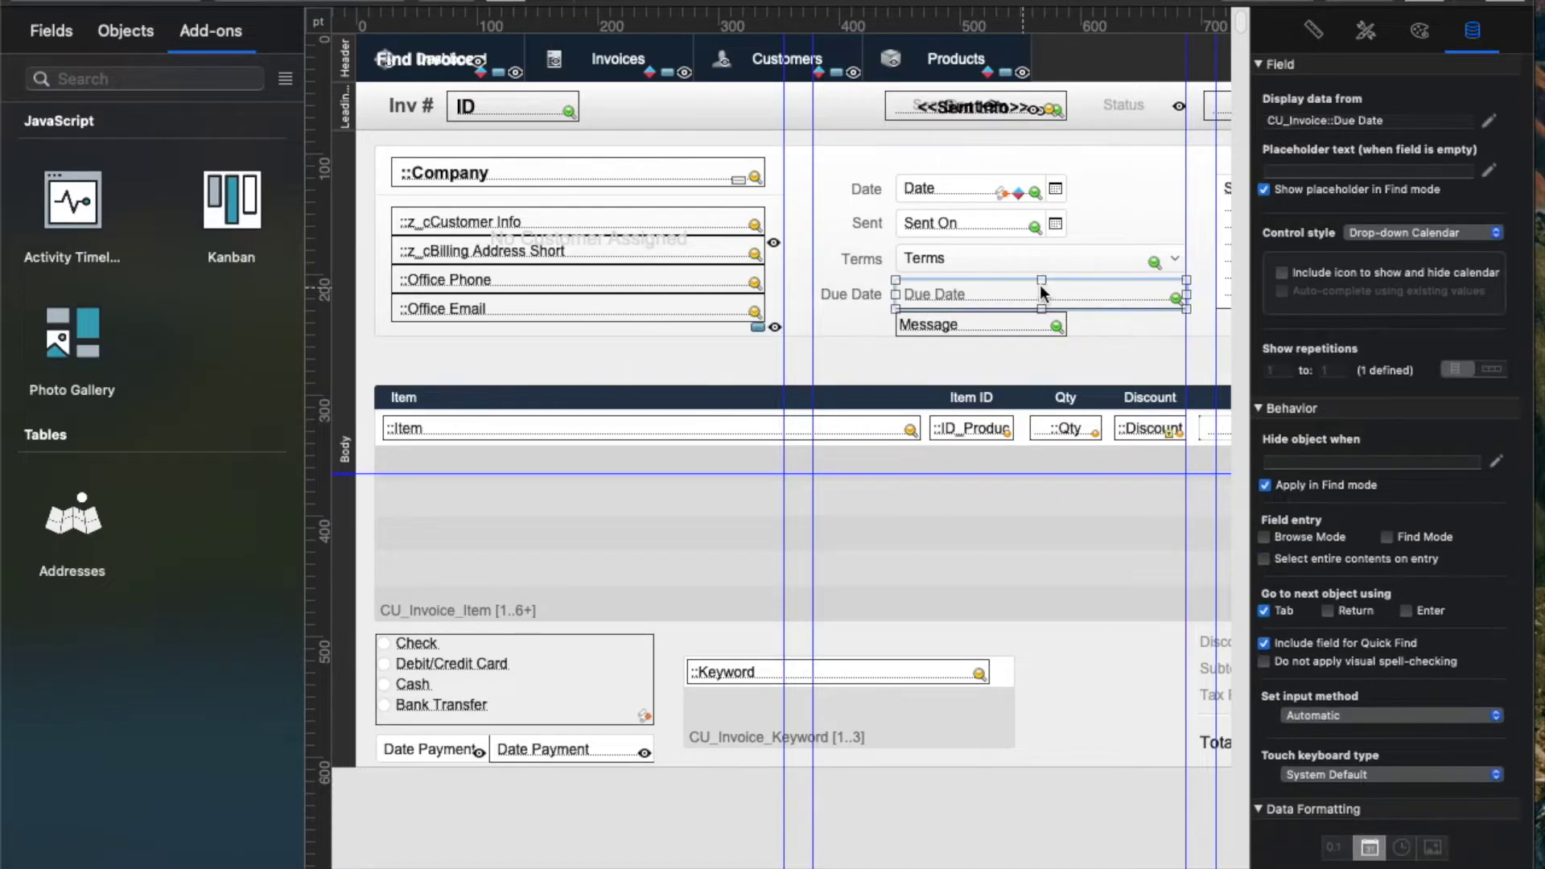
click(1363, 32)
click(1334, 195)
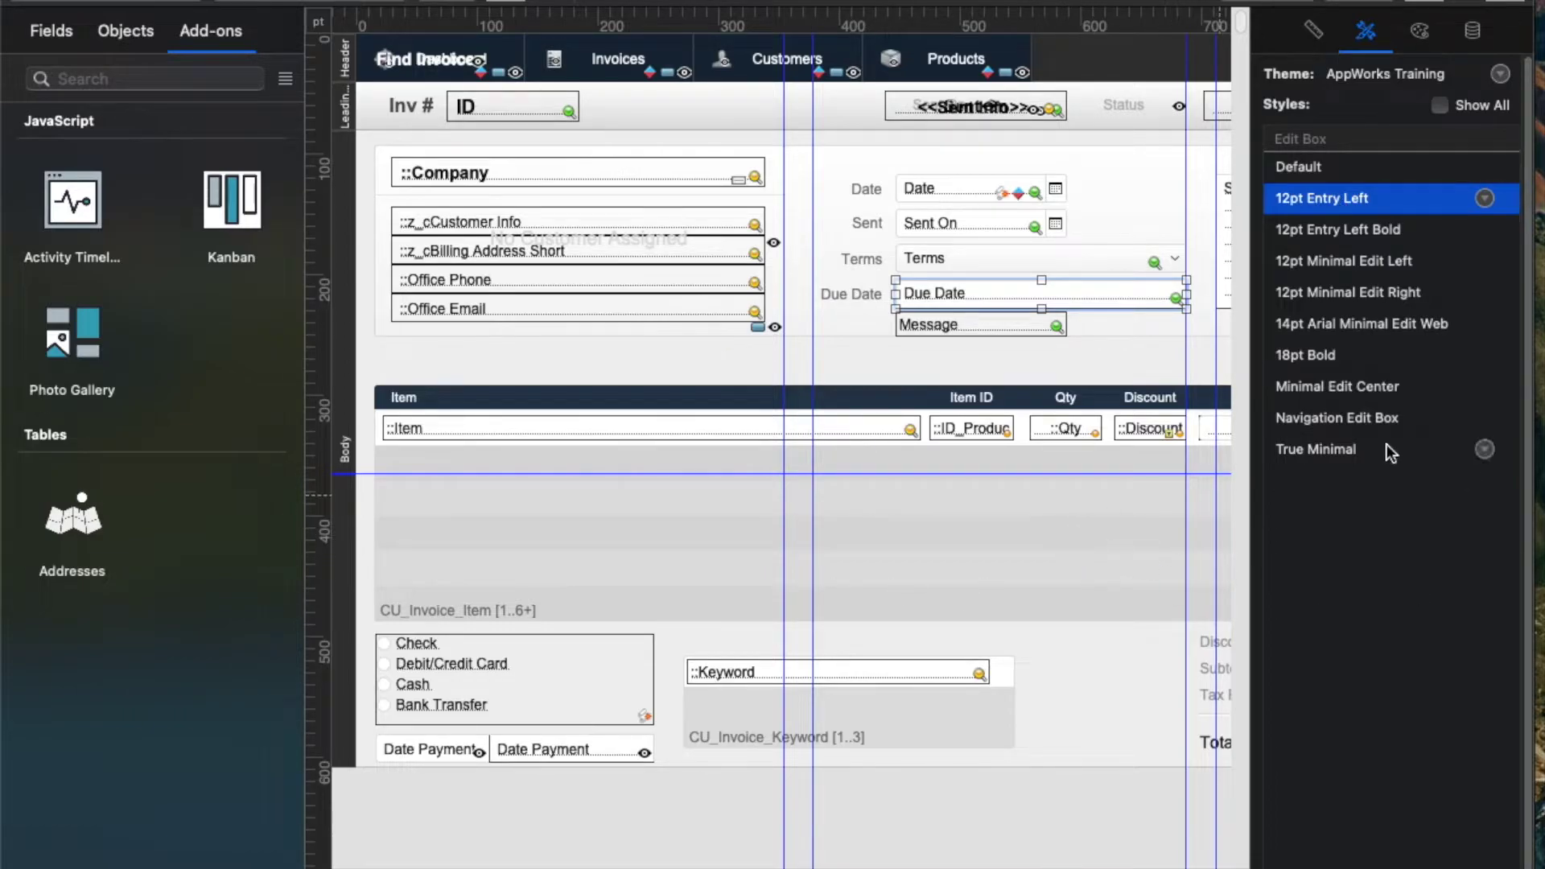
click(964, 331)
Step: Preview invoice 25785 in Browse mode, showing Due Date January 25, 2021, then return to Layout mode
key(super+b)
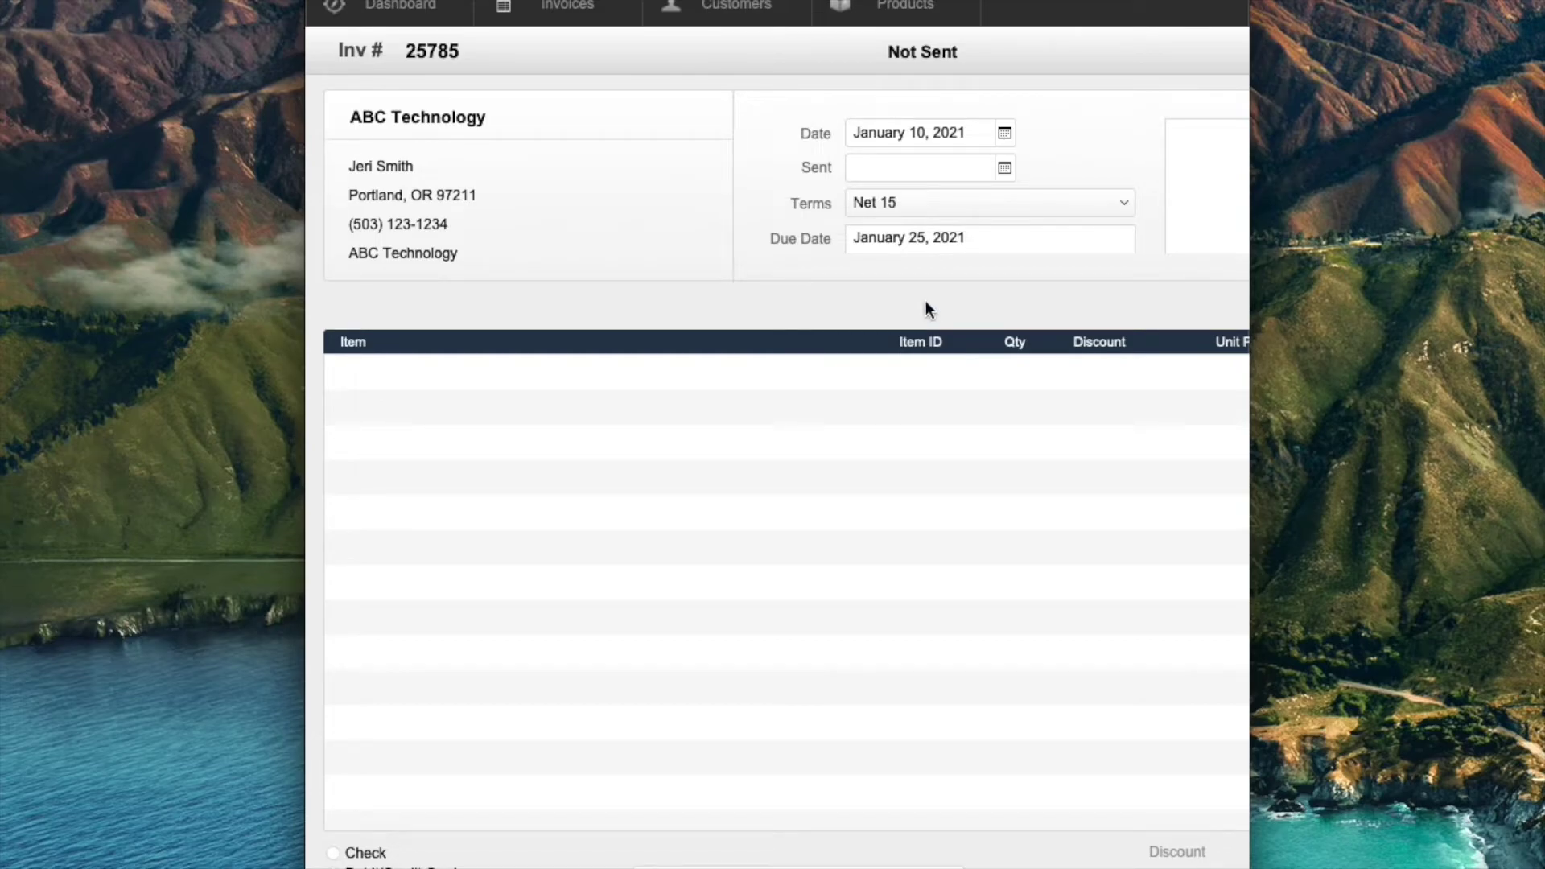
key(super+l)
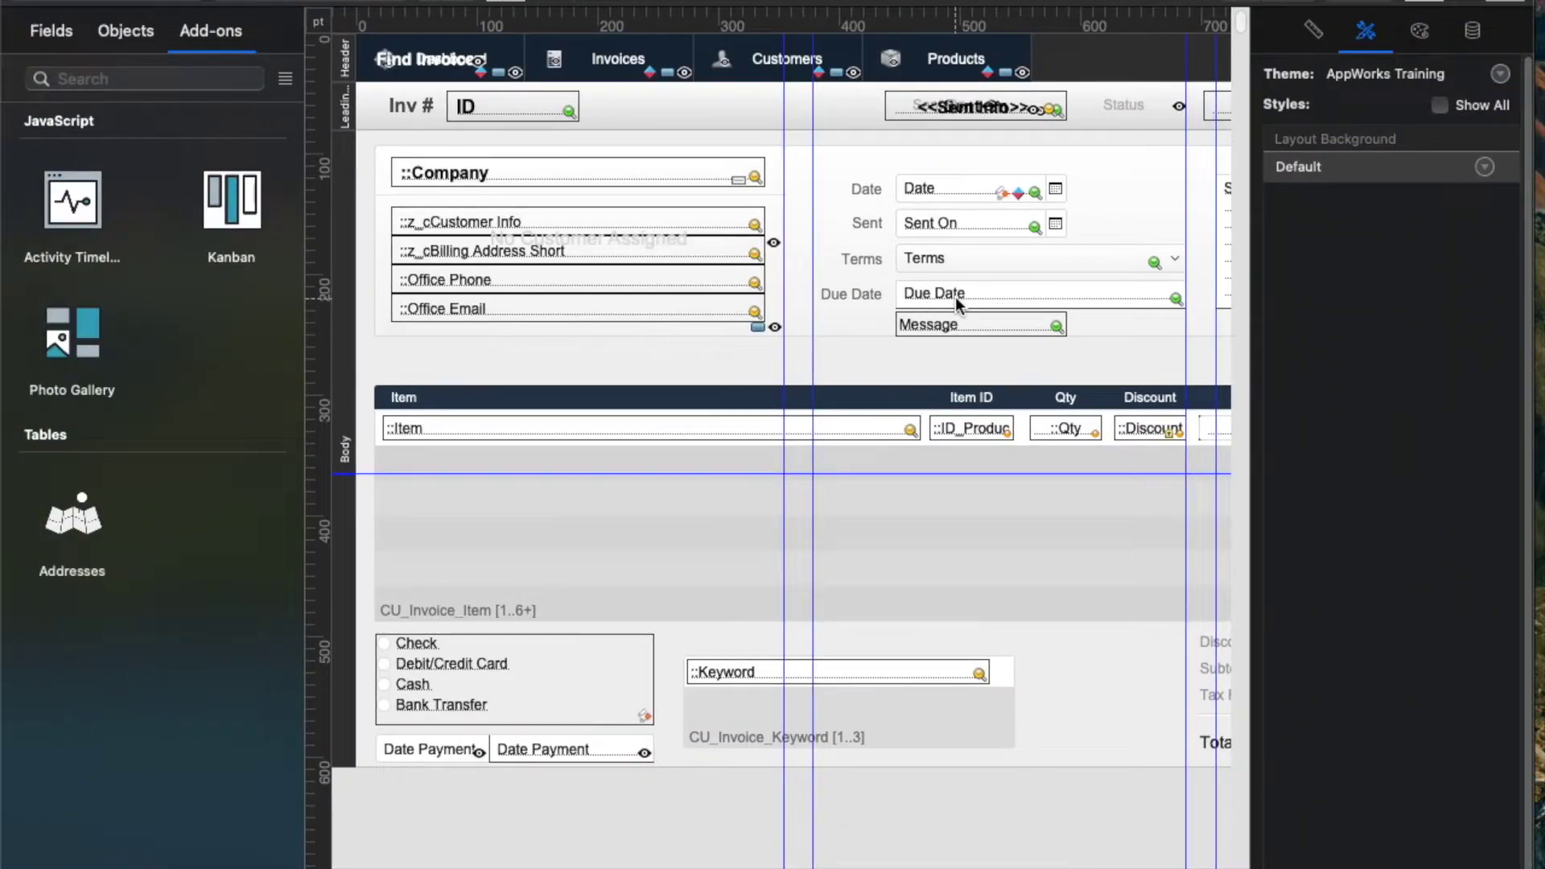
click(954, 297)
Step: Give the Due Date field a bold red text rule for CU_Invoice::Due Date < Get(CurrentDate)
right_click(954, 300)
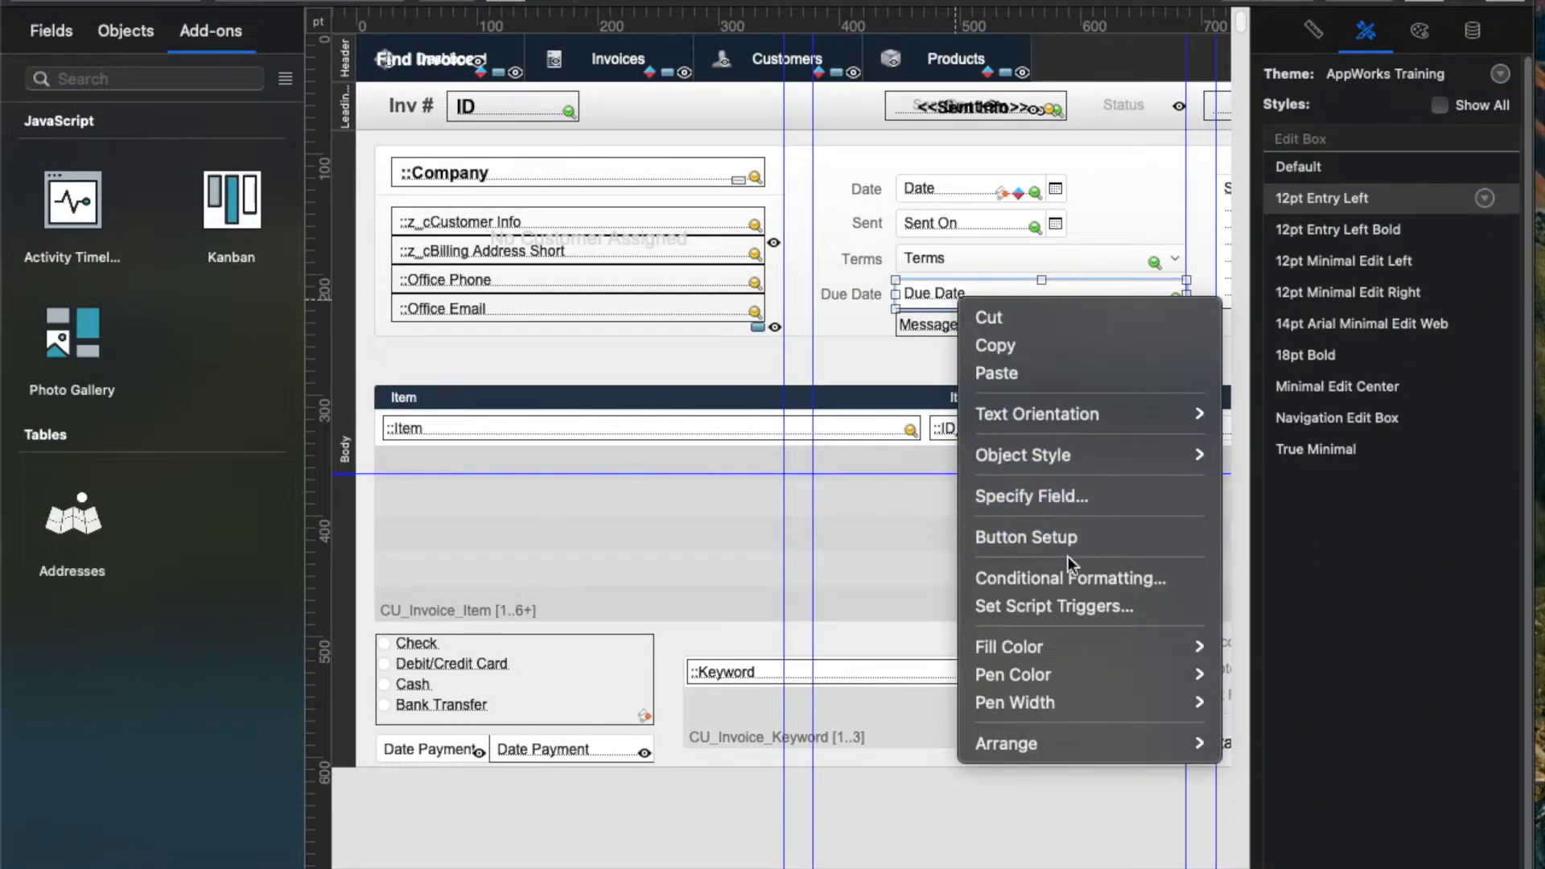
click(1069, 578)
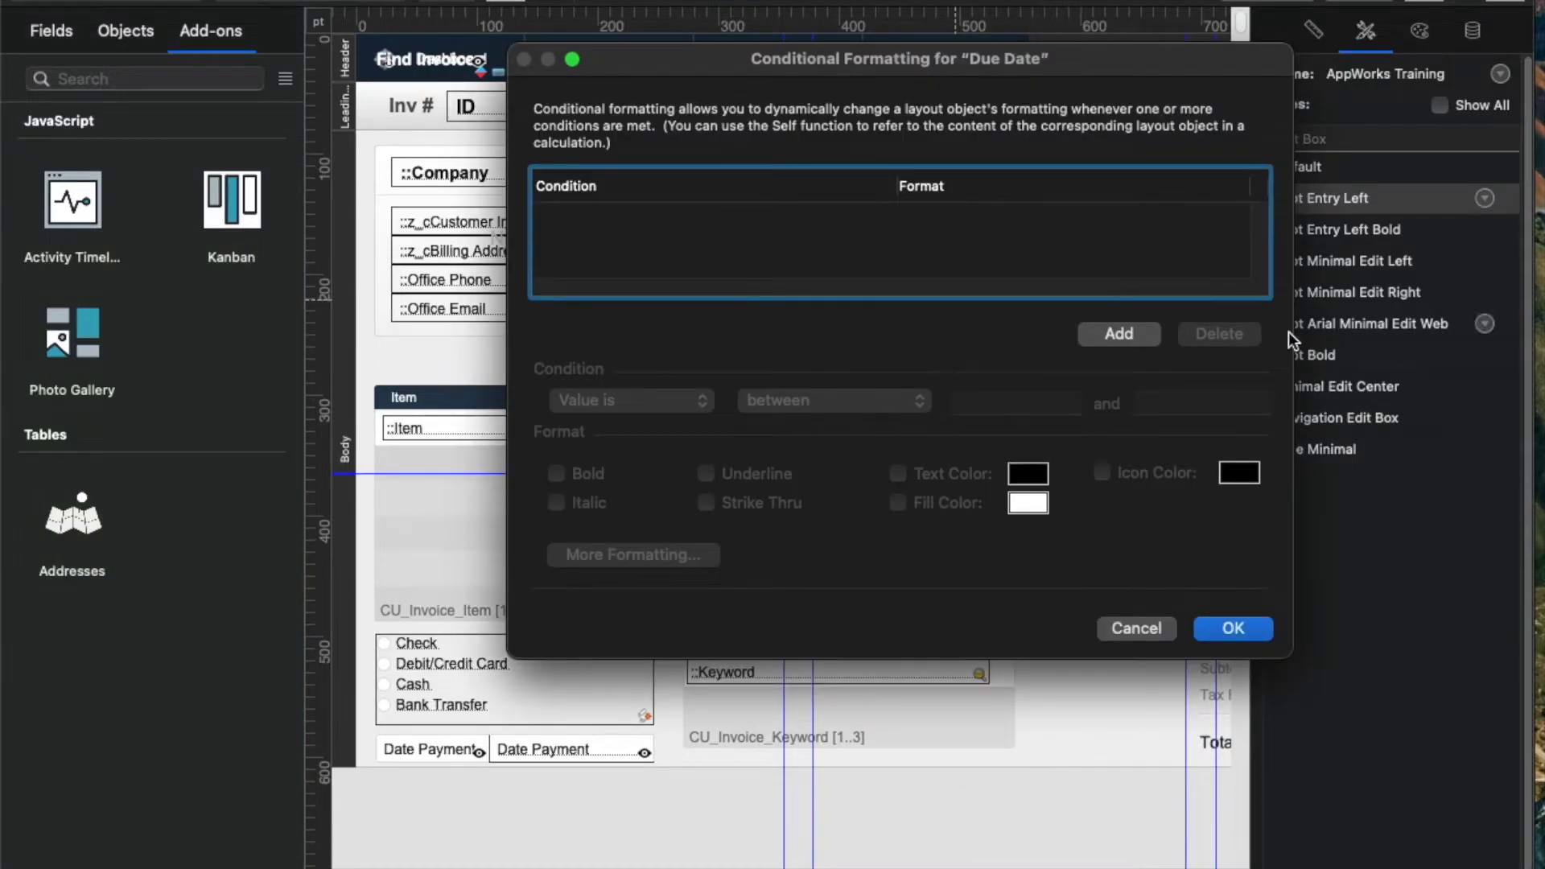
click(1107, 334)
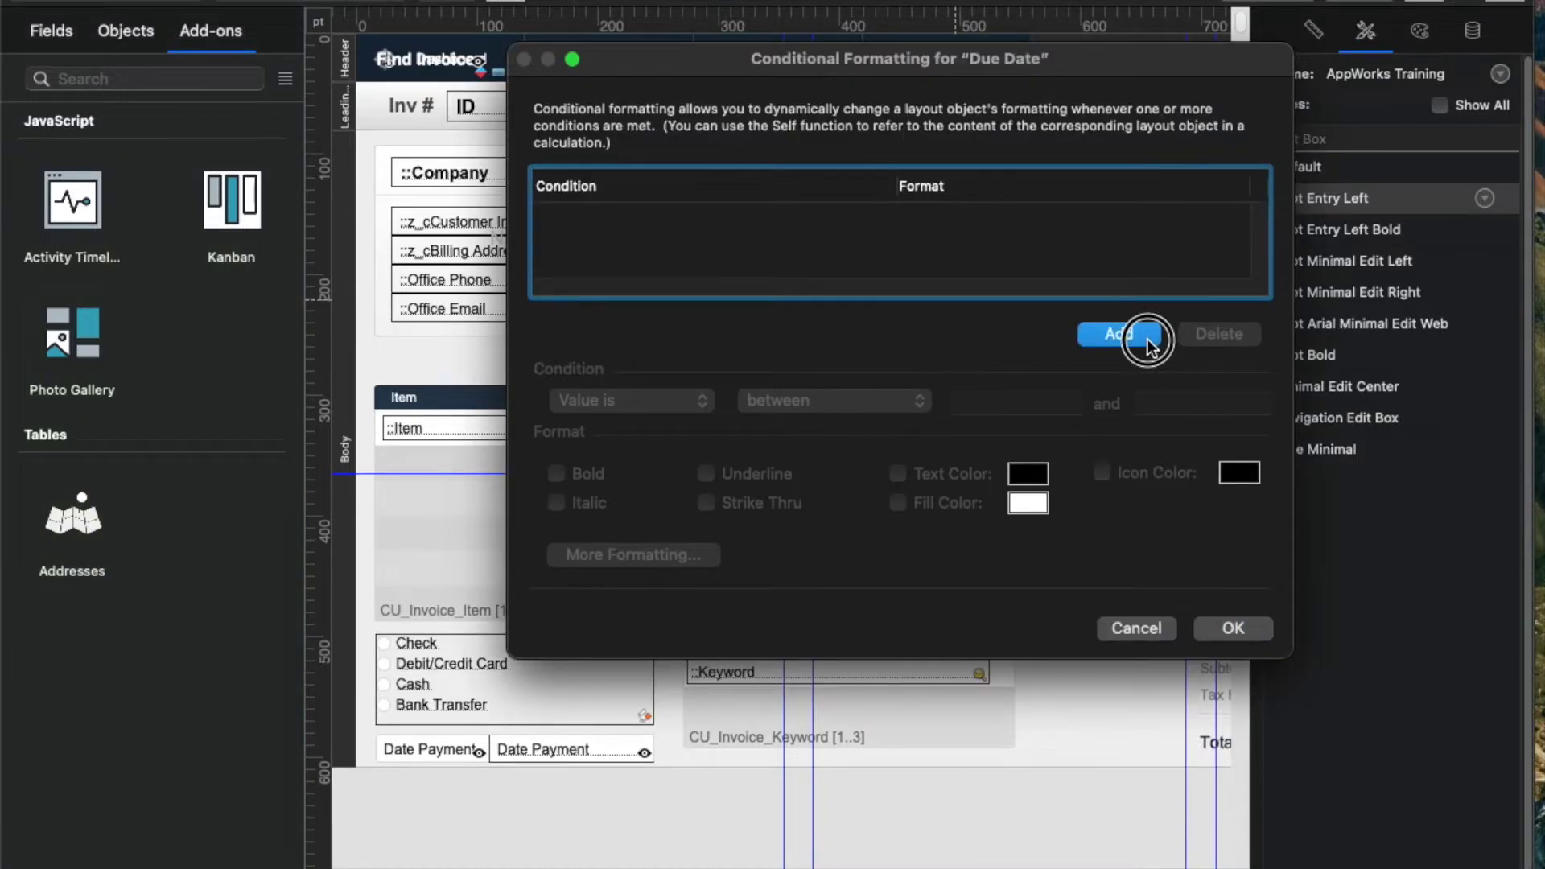
click(649, 403)
click(713, 435)
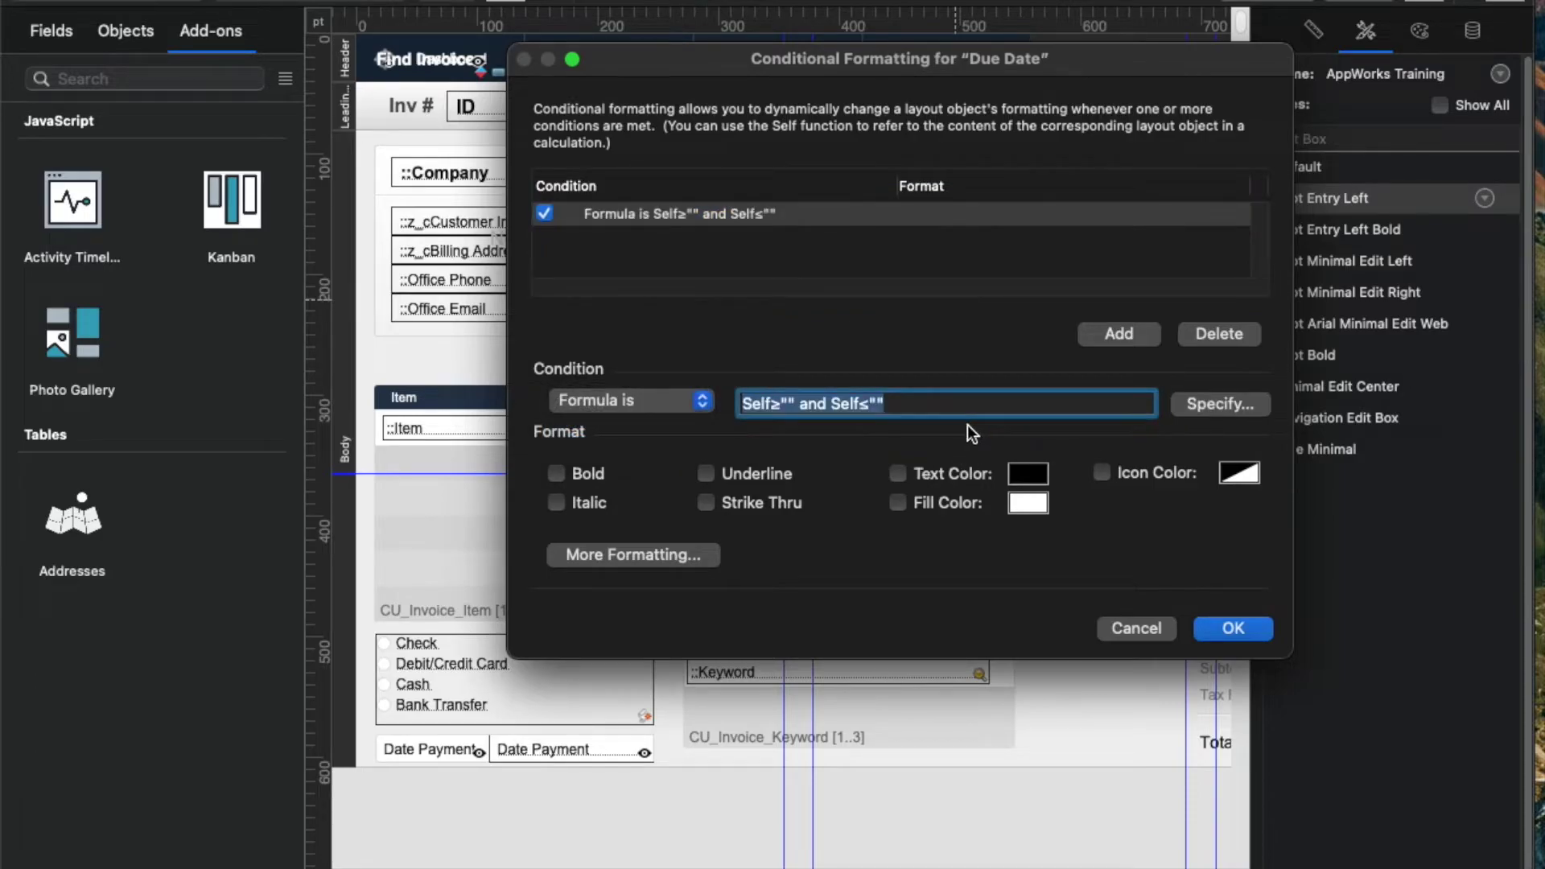
text(CU_Invoice::Due Date < get (CurrentDate))
click(555, 474)
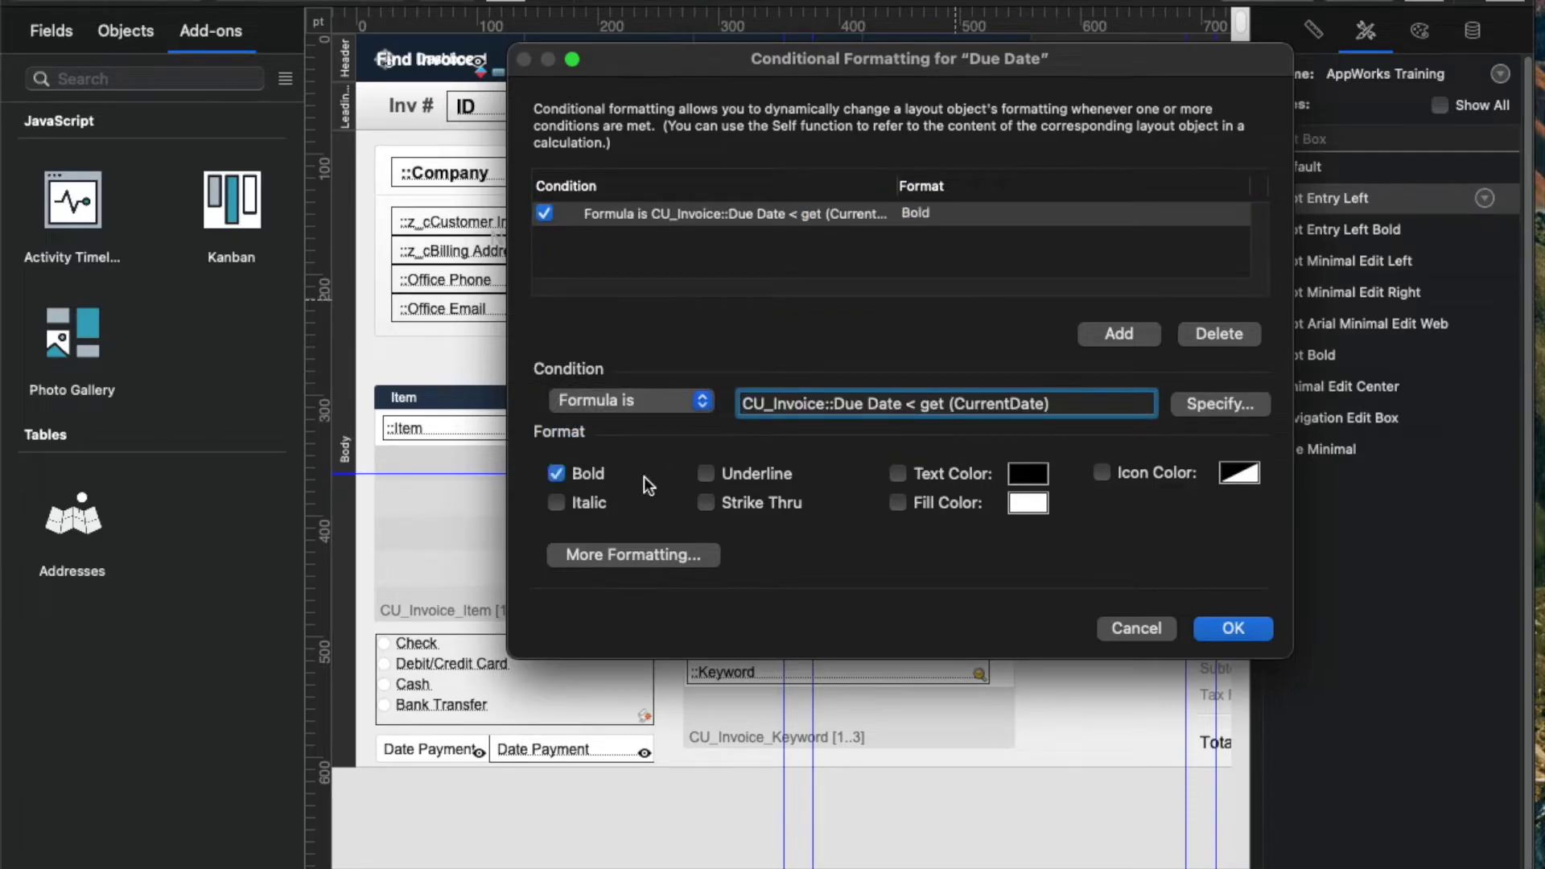
click(1014, 473)
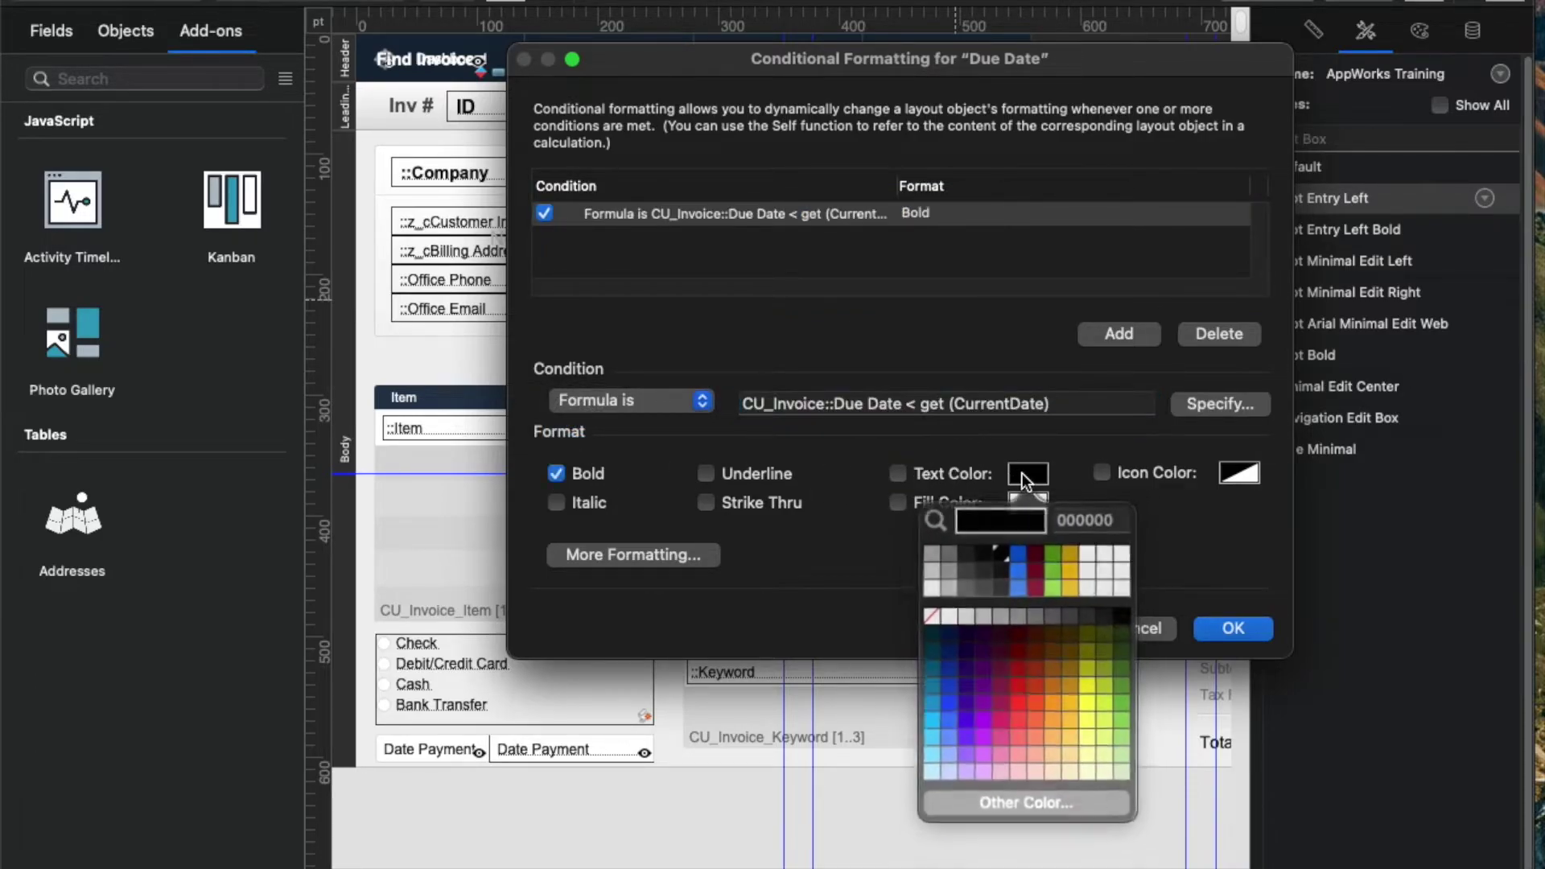
click(1019, 663)
click(1234, 628)
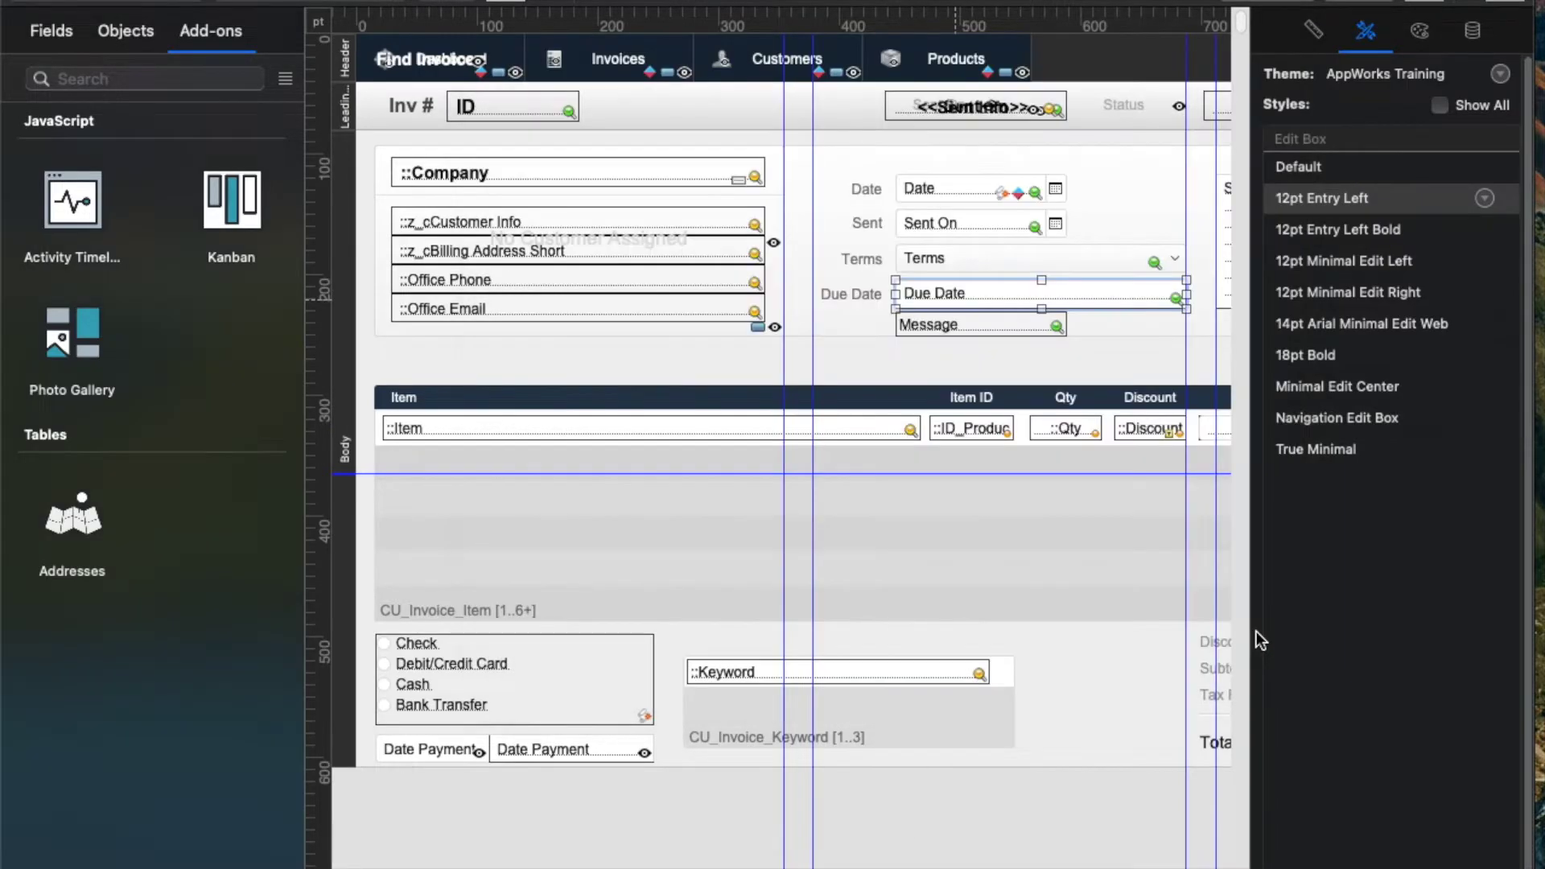
click(910, 366)
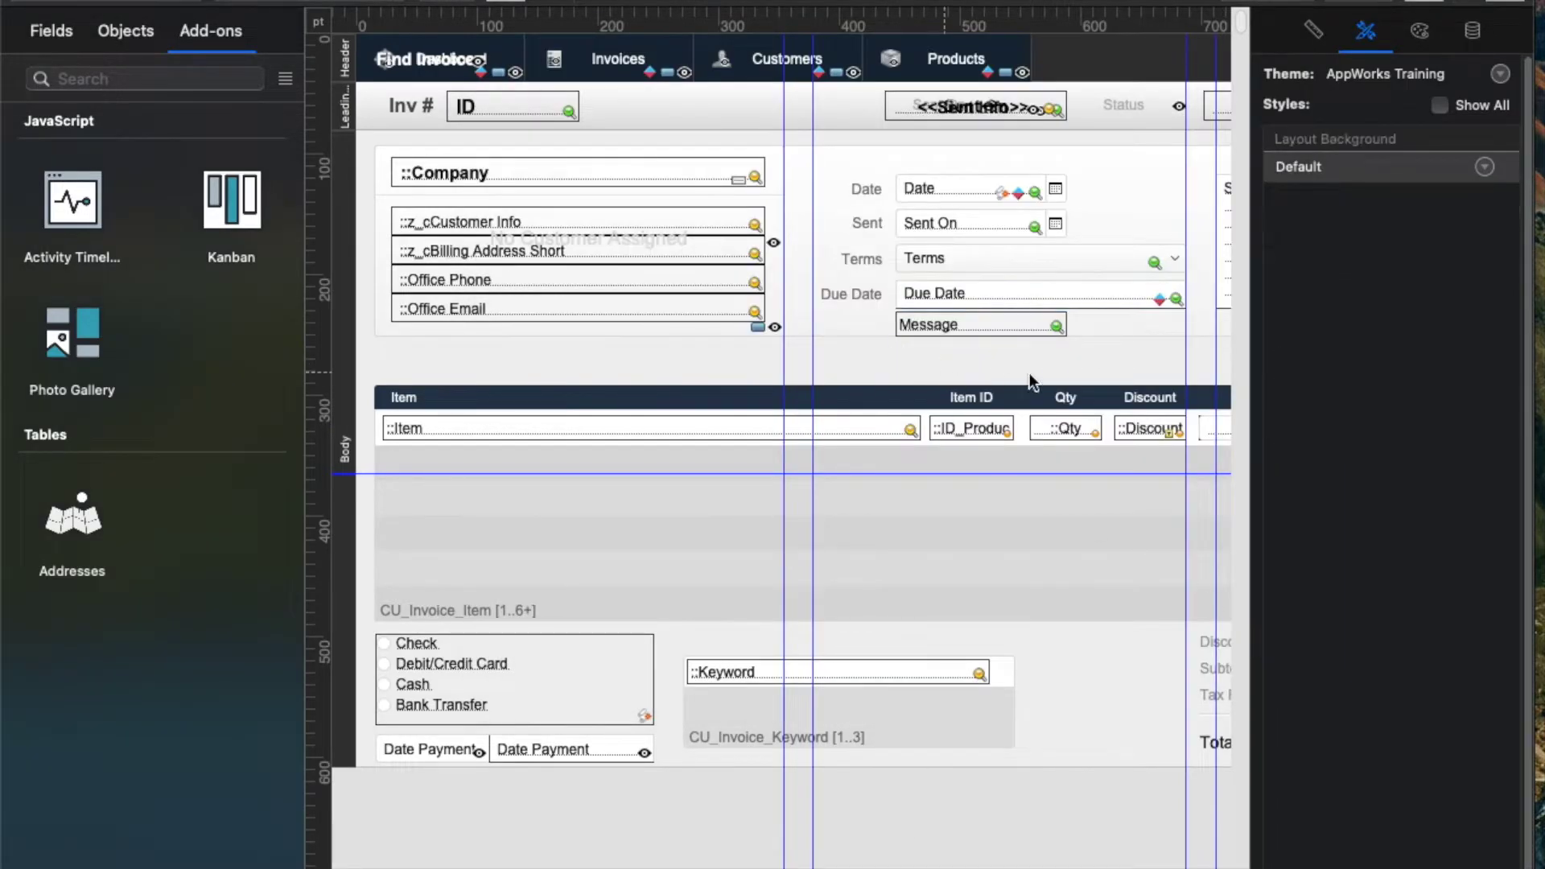
Step: In Browse mode, change the invoice Terms to Net 30, then leave them empty
click(996, 341)
key(super+b)
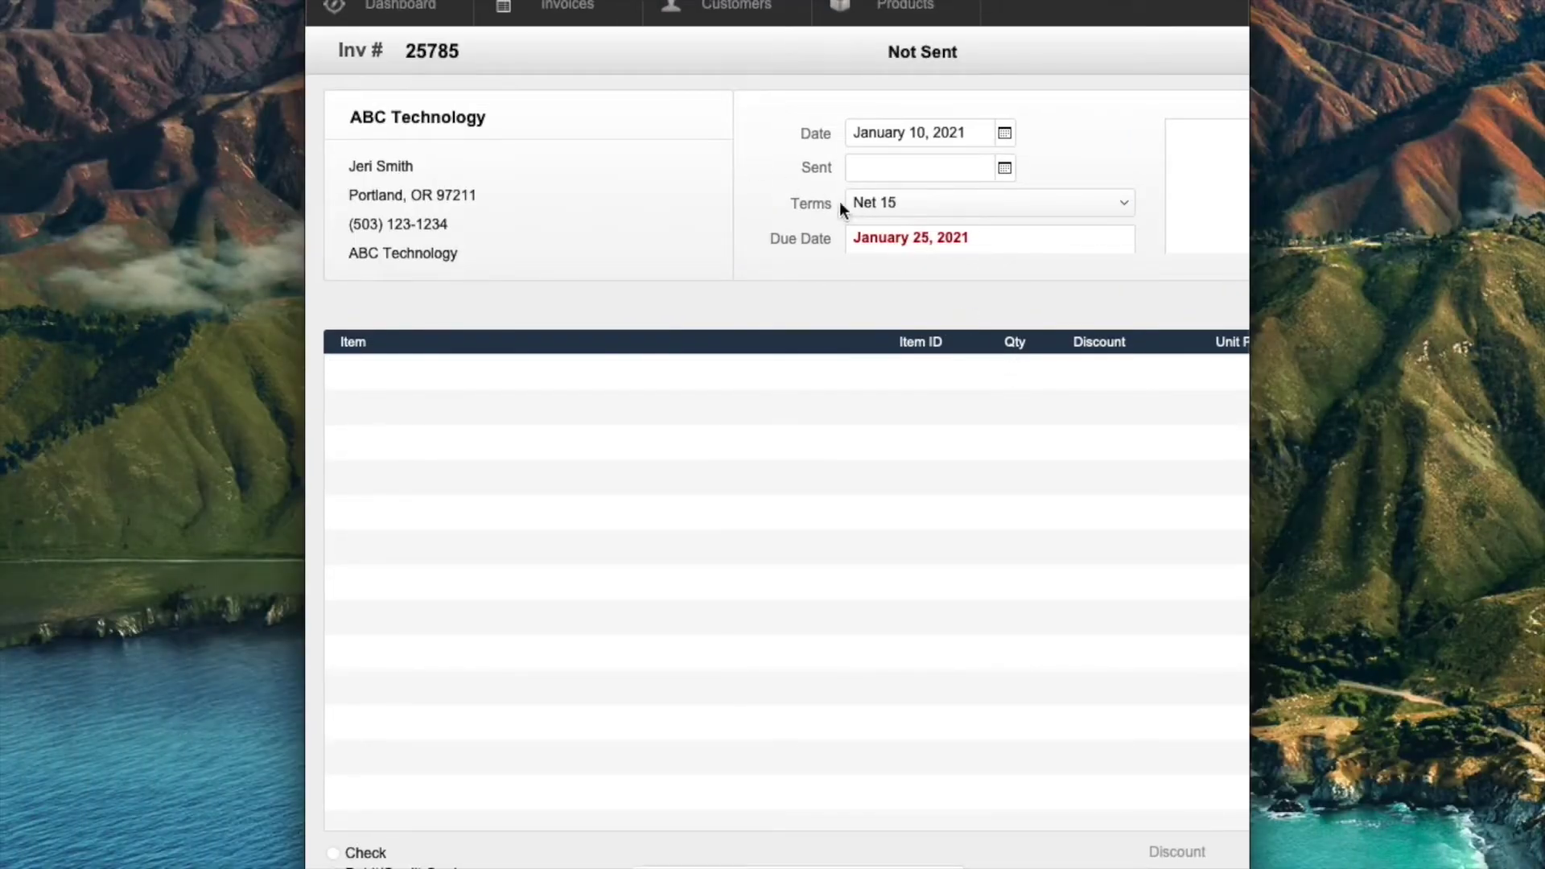
click(1012, 204)
click(1011, 232)
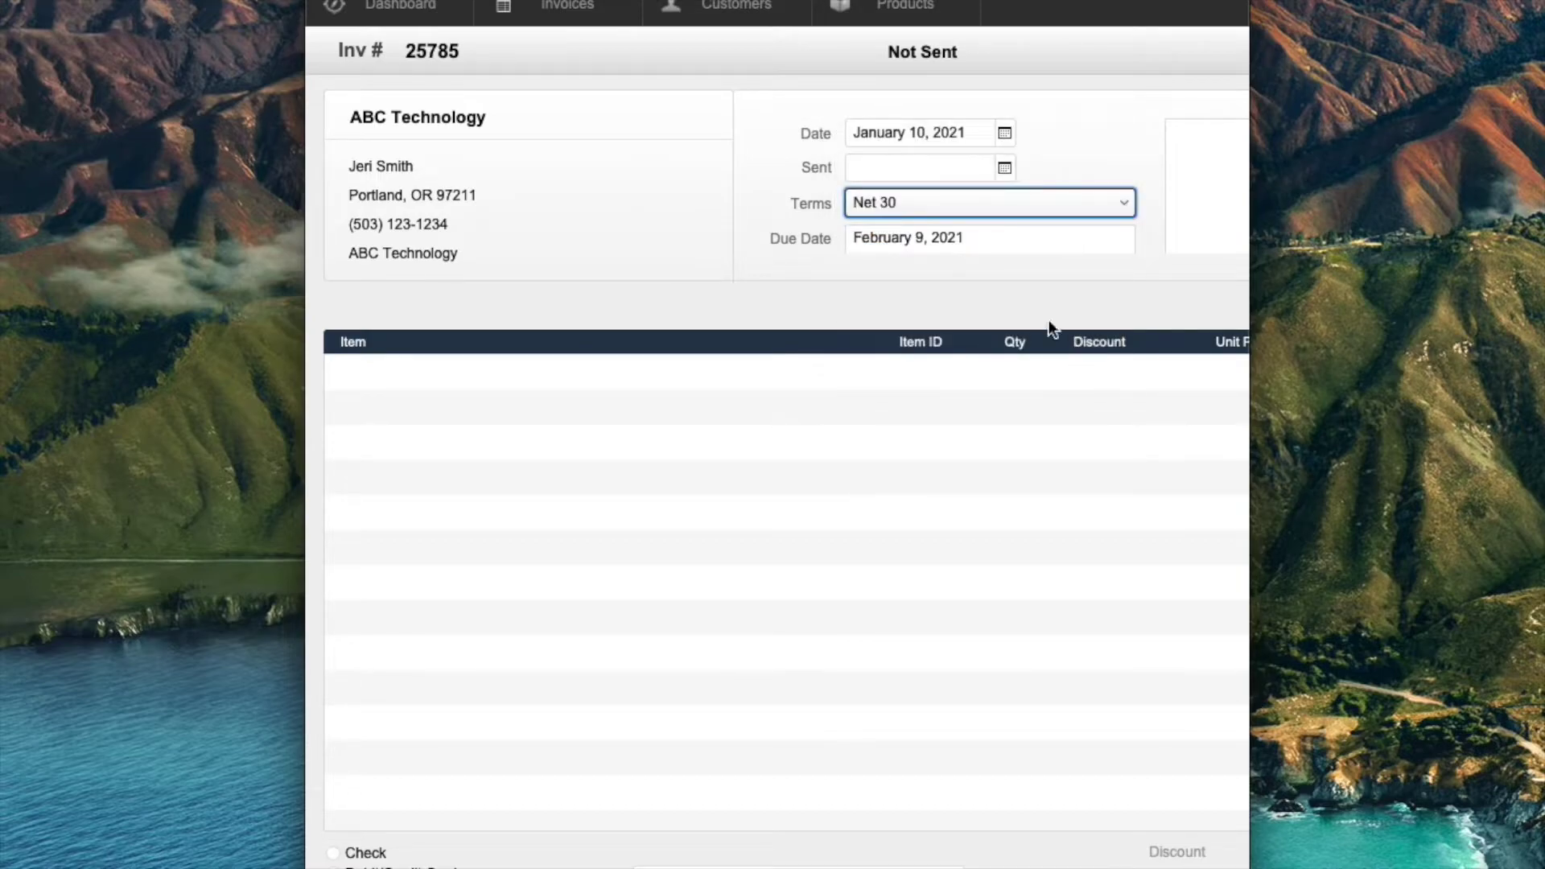
click(926, 201)
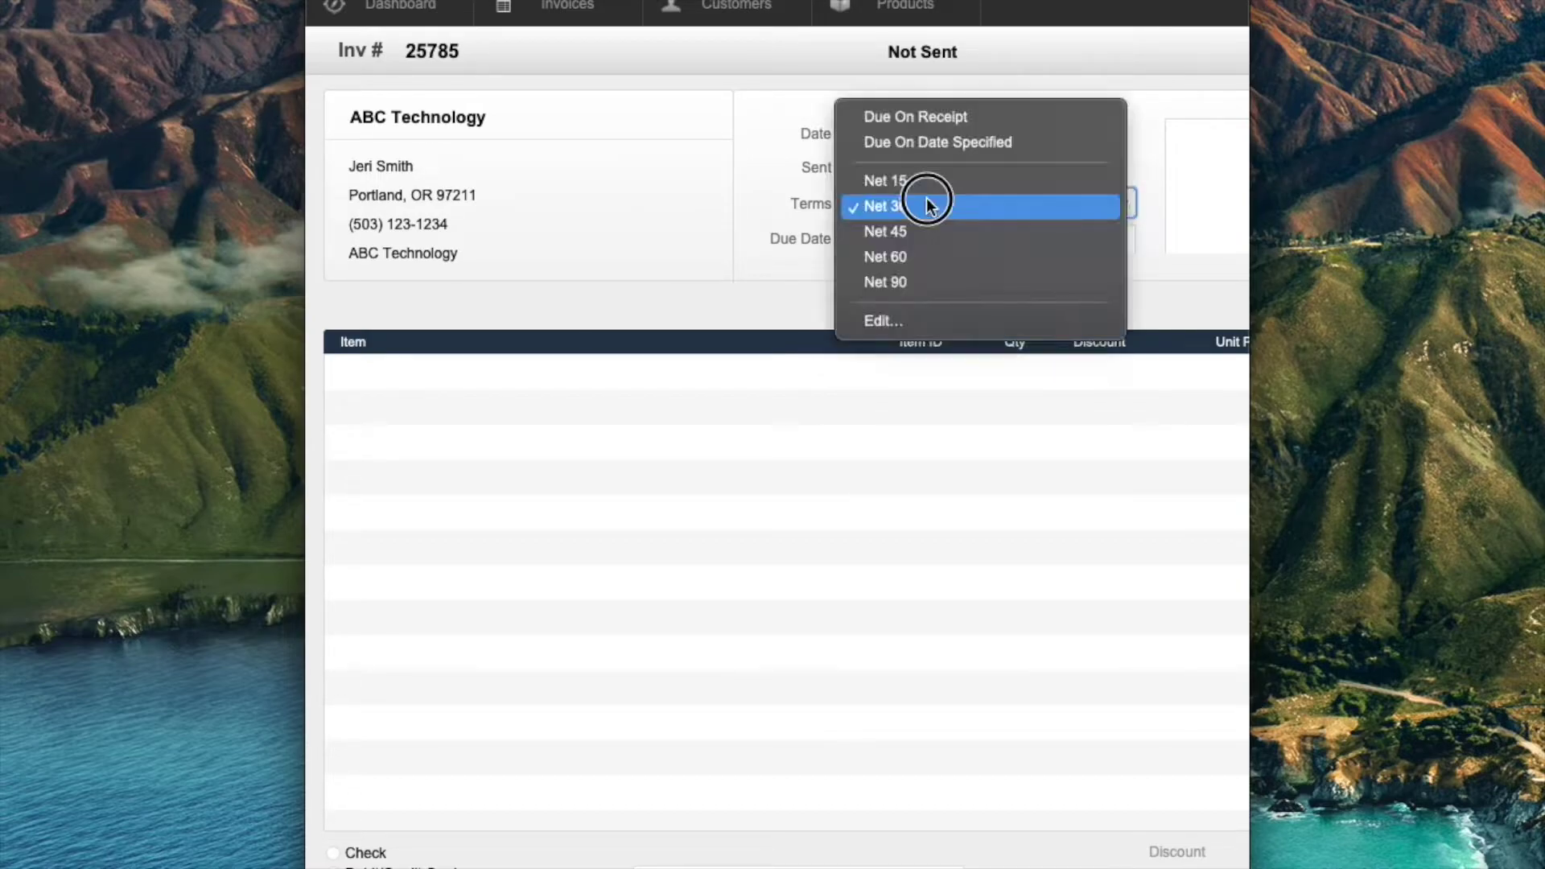
click(879, 206)
click(976, 206)
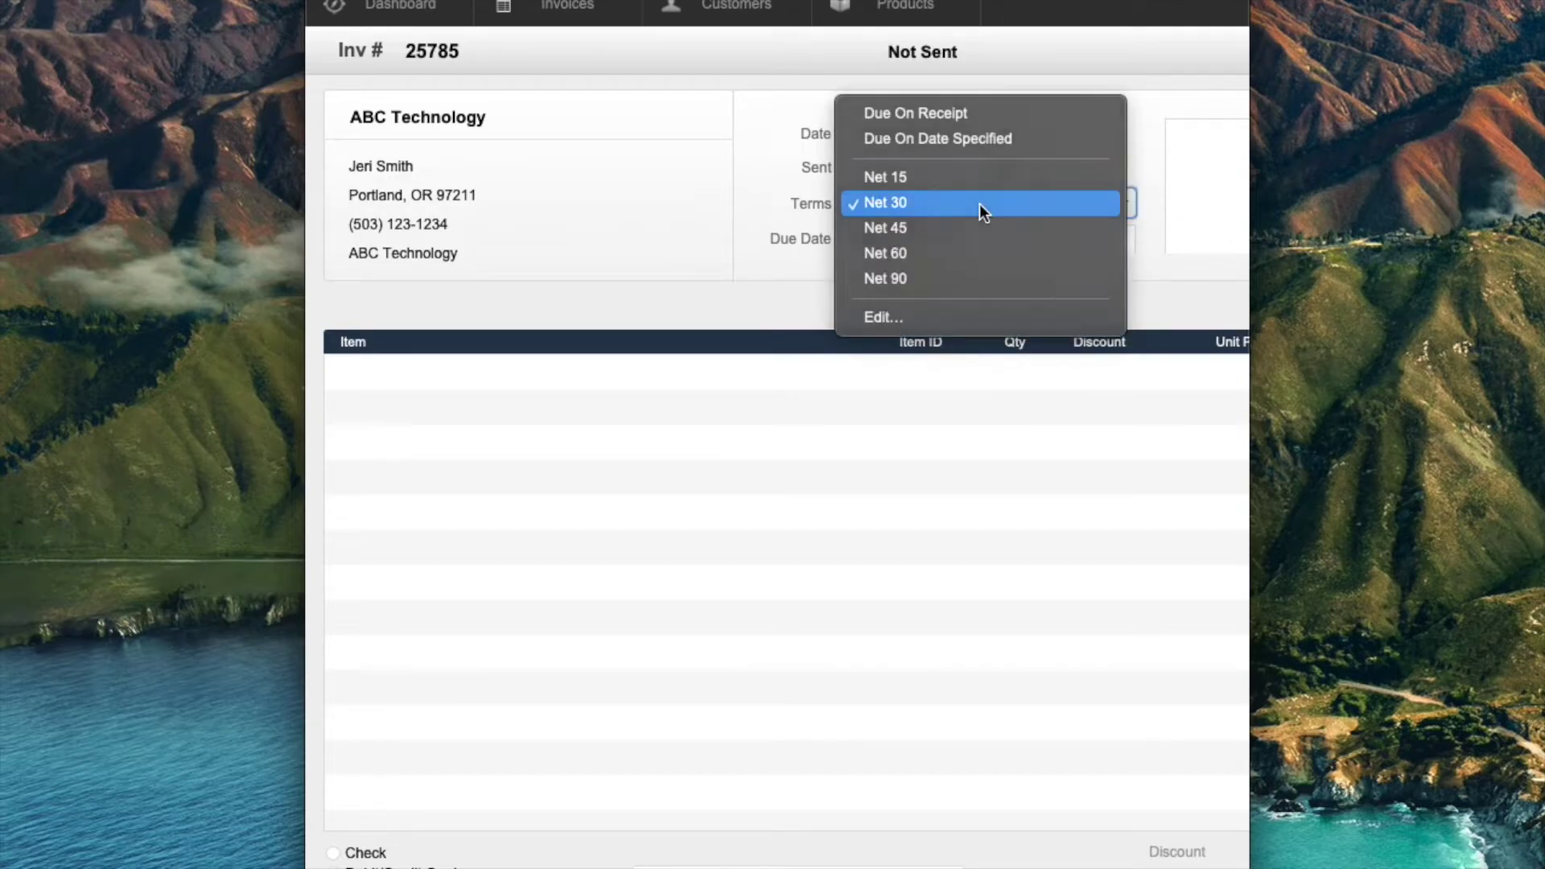
click(978, 206)
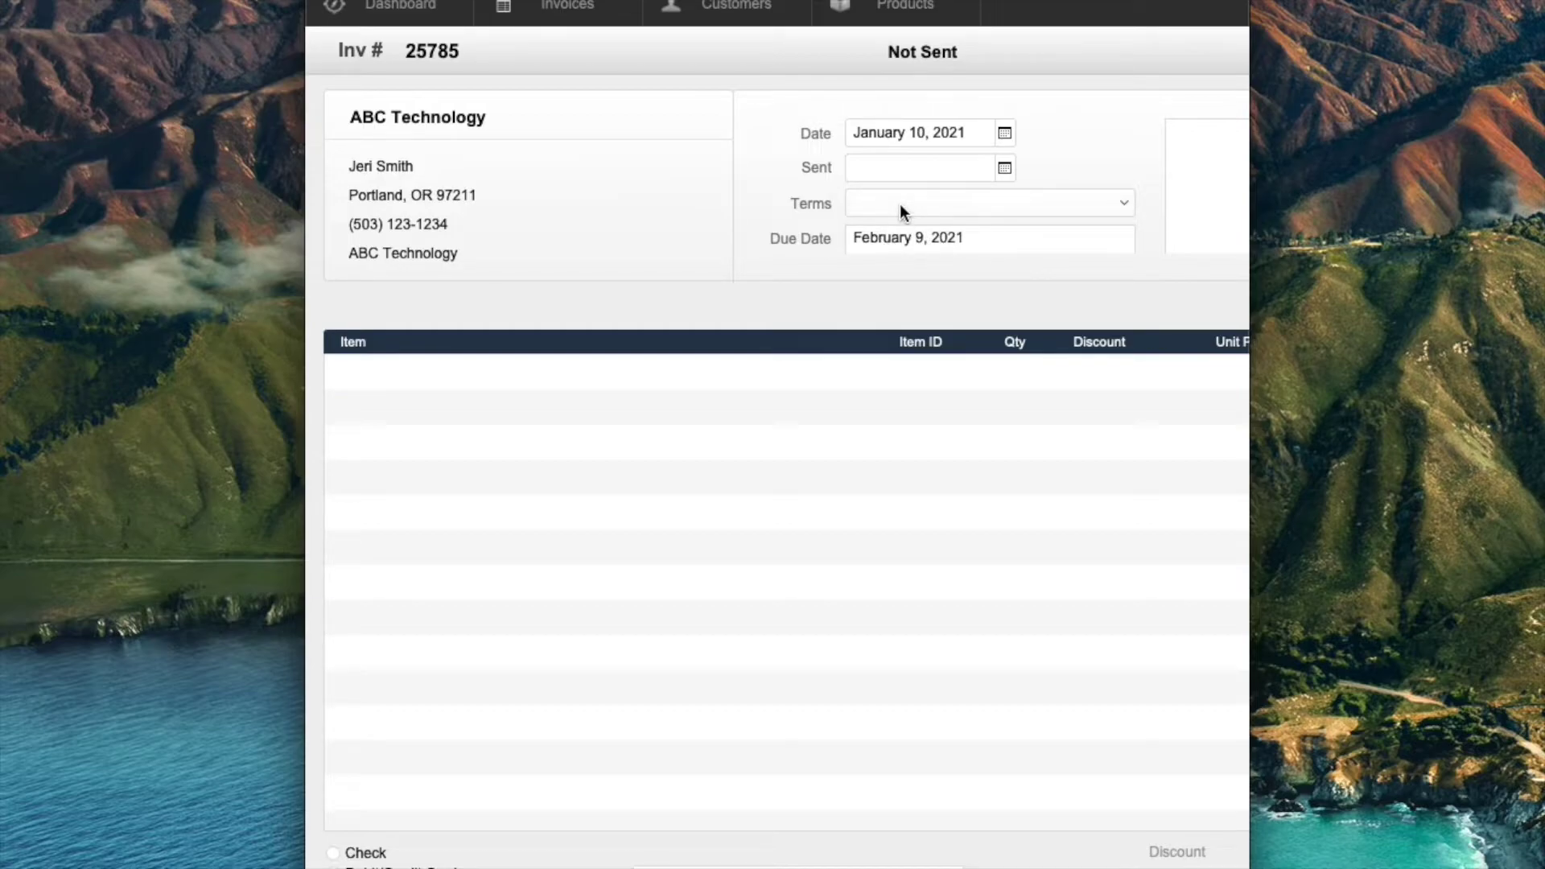
Step: Clear the invoice Date to show the yellow highlight, then re-enter 1/10
triple_click(906, 134)
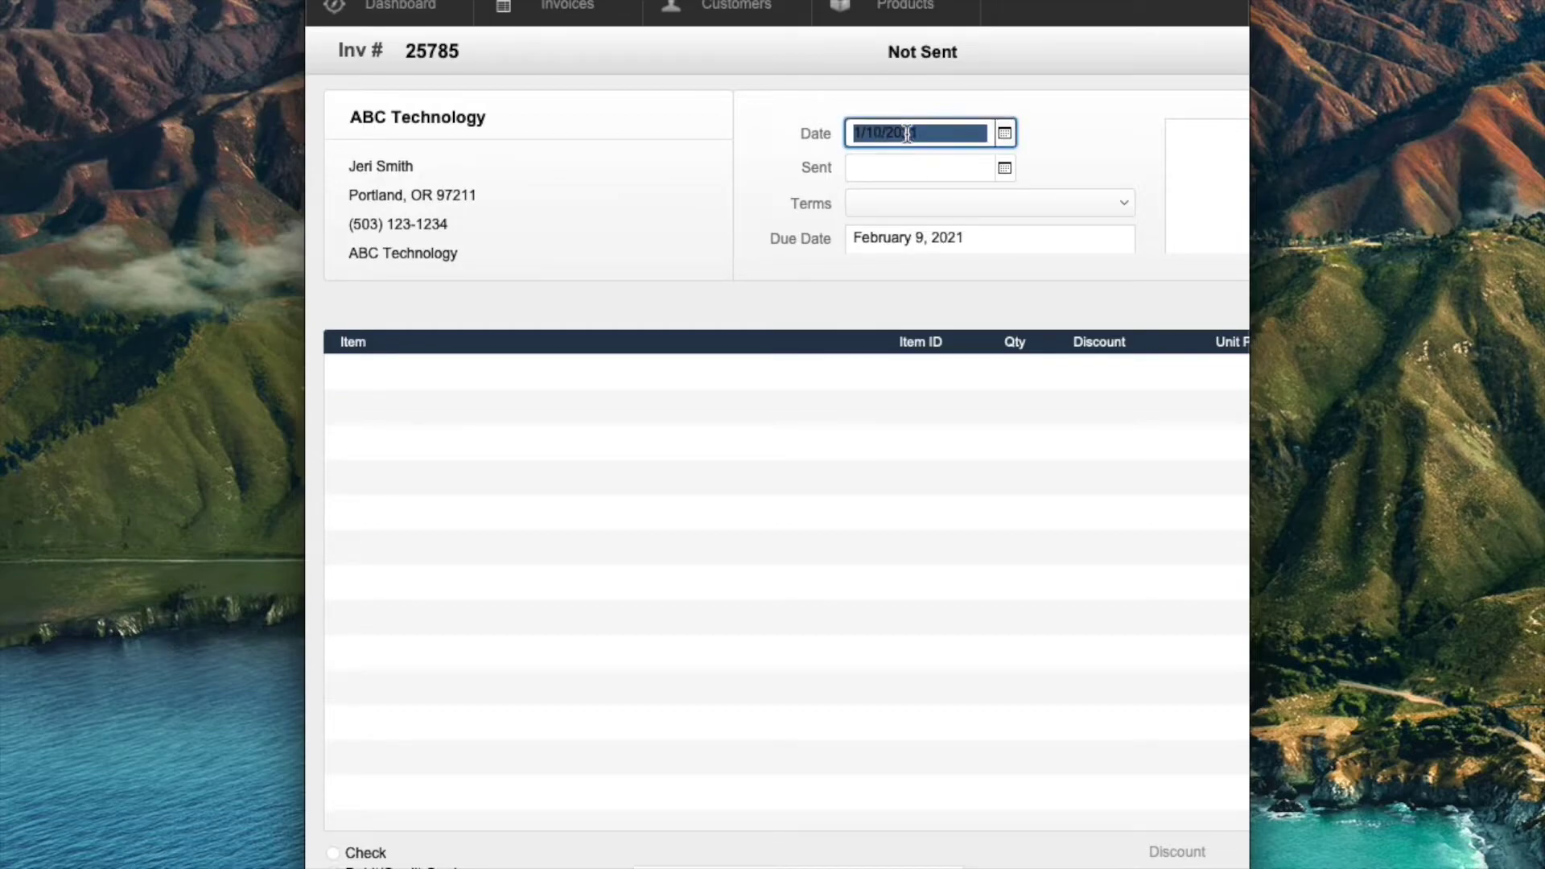
key(BackSpace)
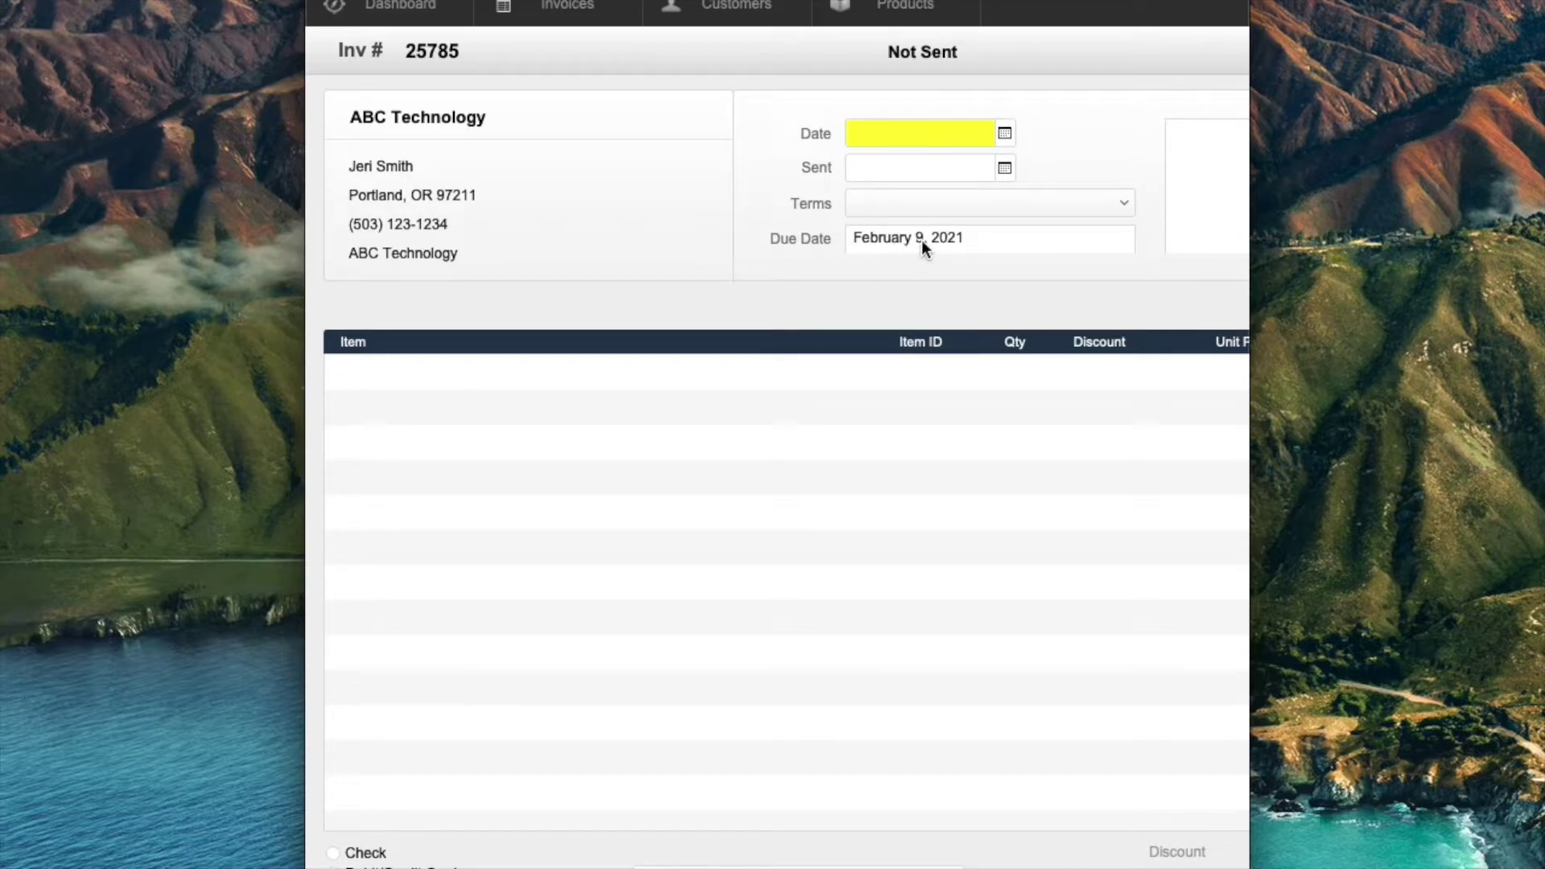
click(898, 133)
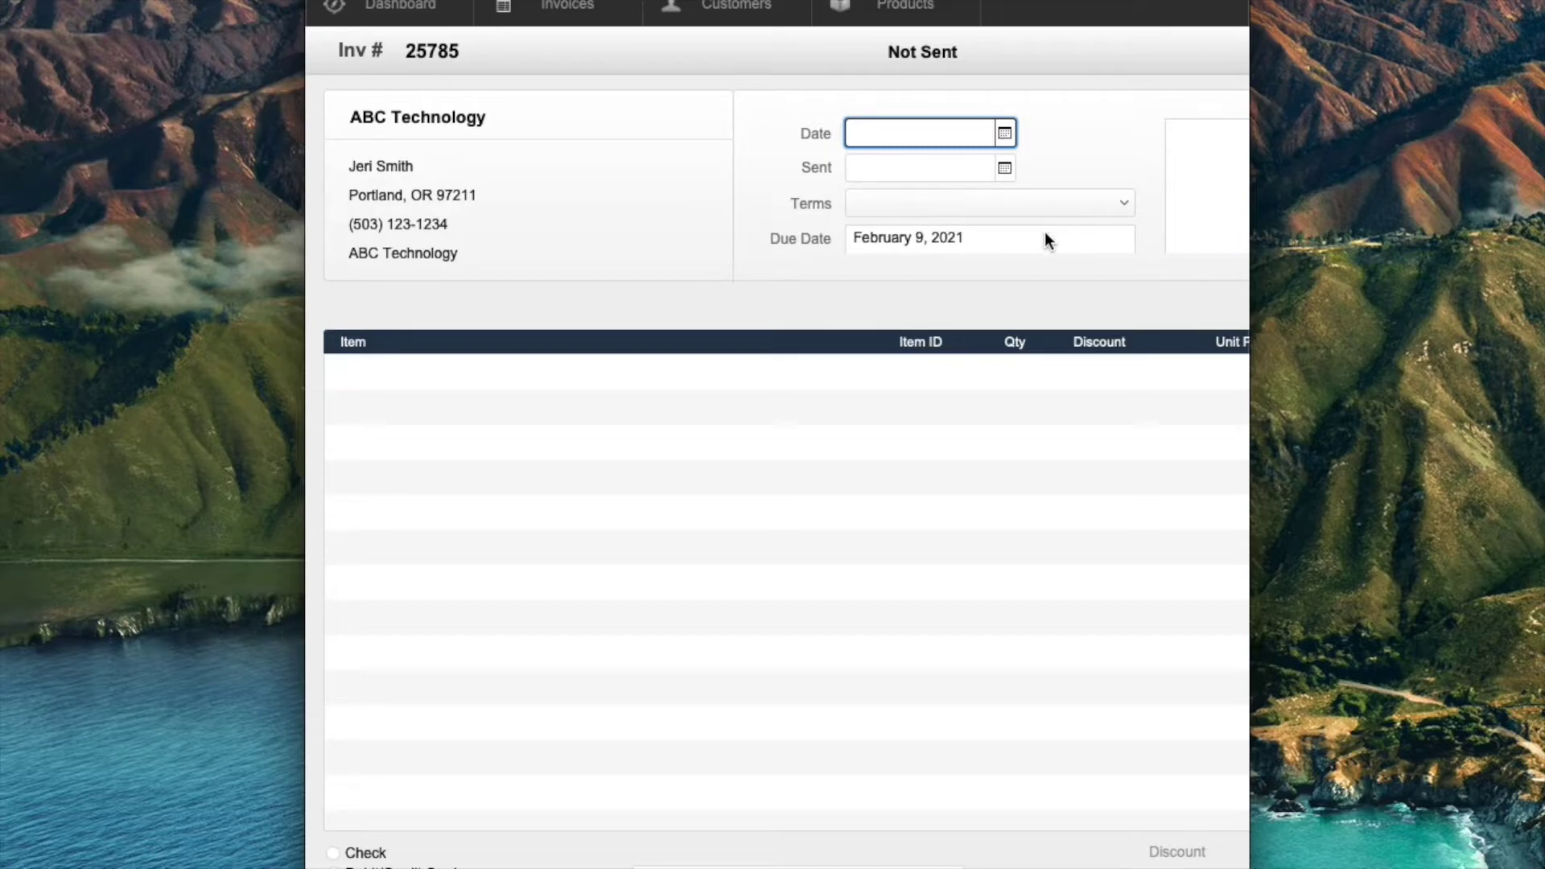
text(1/10)
key(Return)
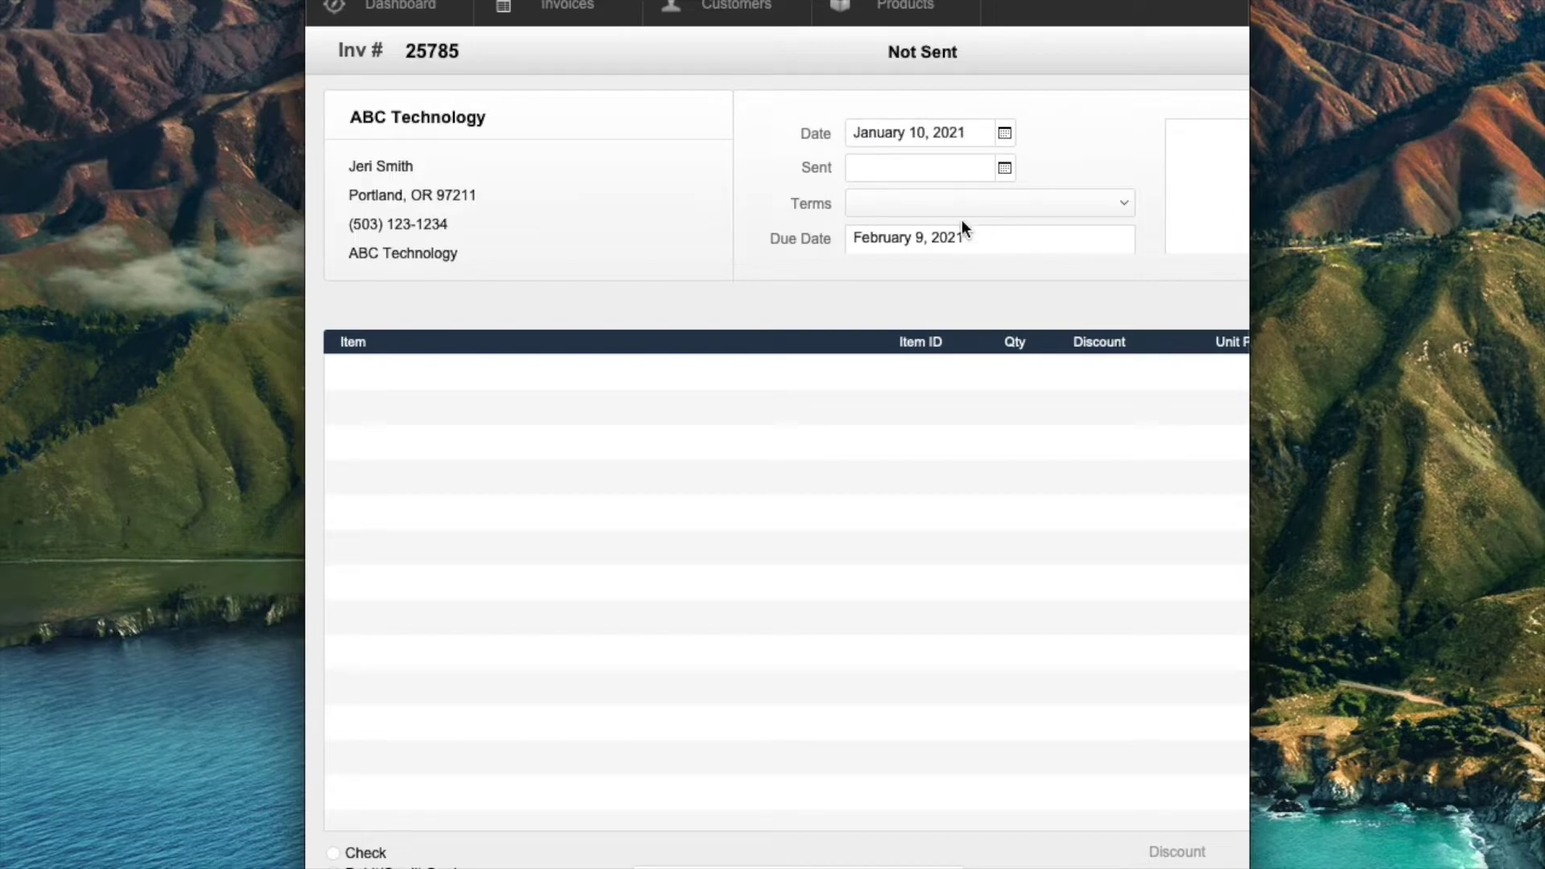
Step: Set the Terms back to Net 15 and return to Layout mode
click(921, 207)
click(924, 273)
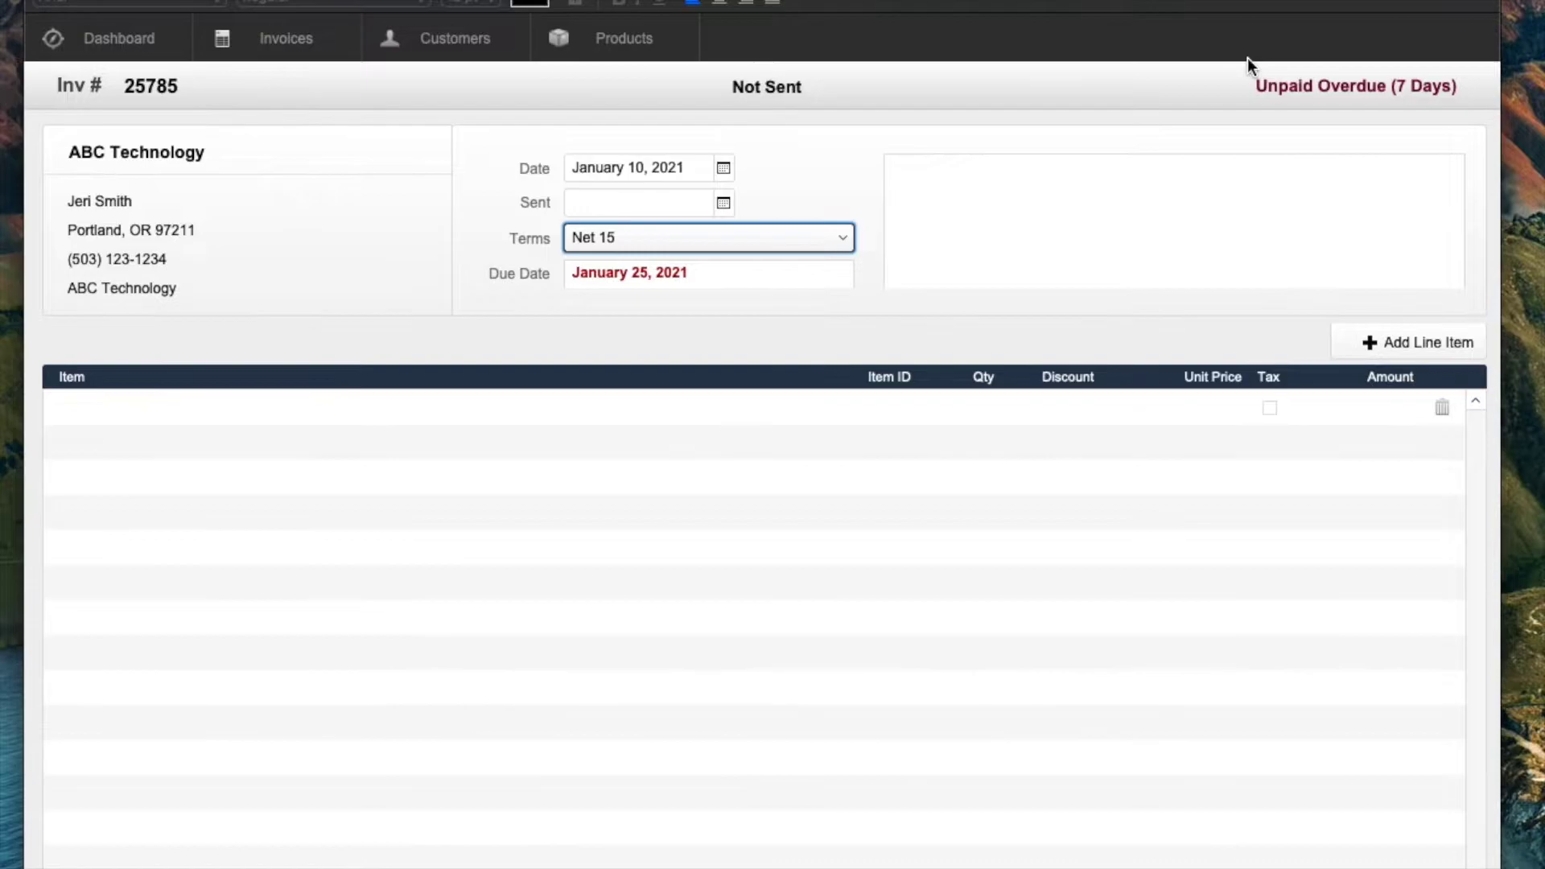
key(super+l)
Step: View the Info field's calculation, combining Status with Yesterday, Today, or 'on' plus the payment date
double_click(1426, 100)
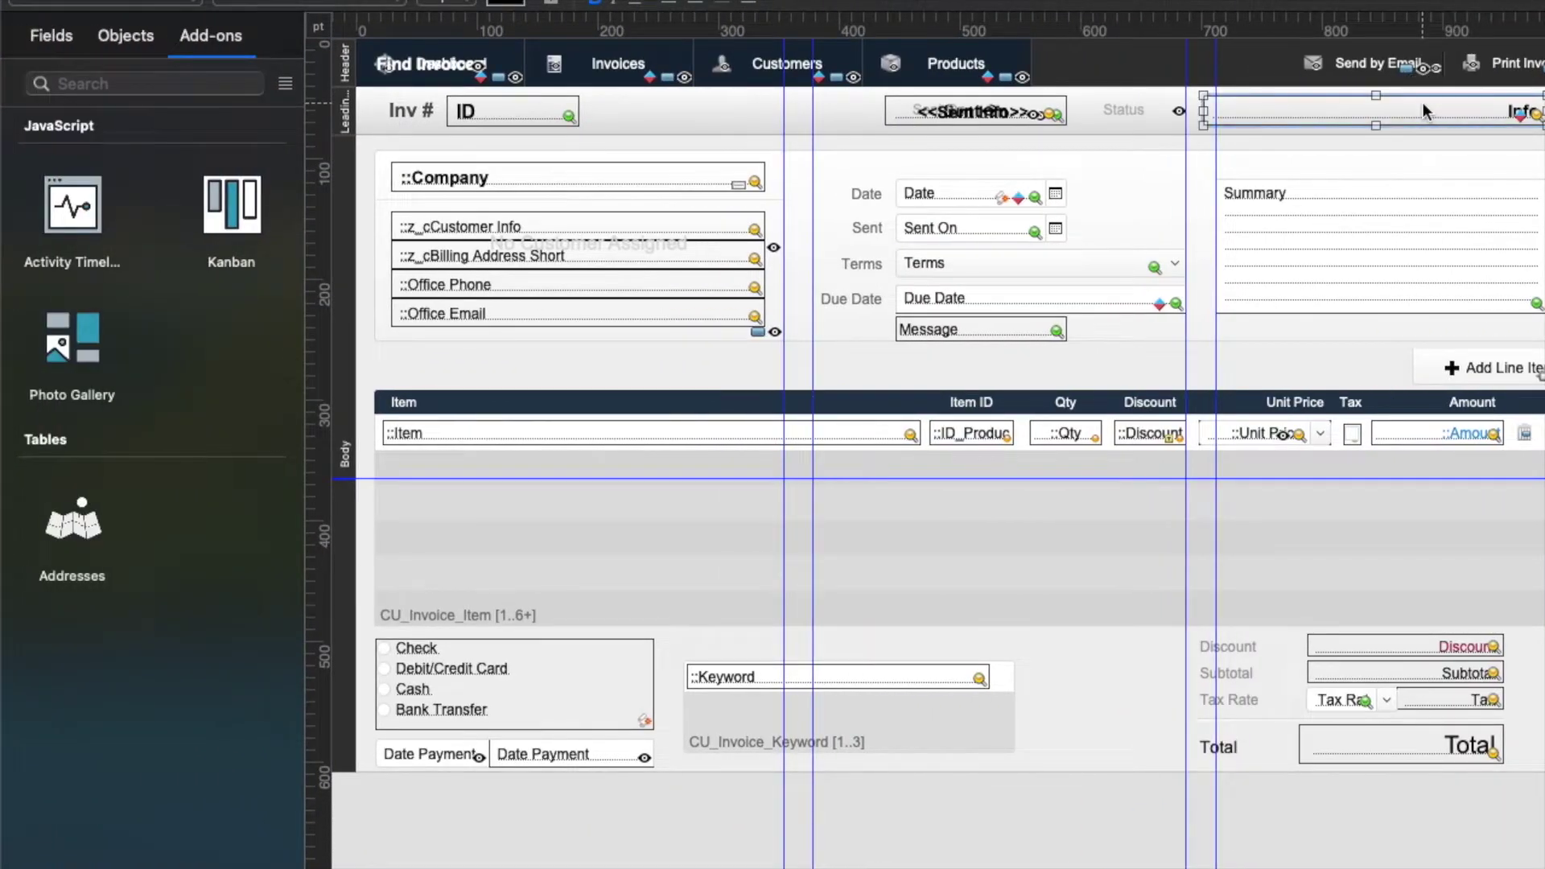
key(Escape)
key(super+shift+d)
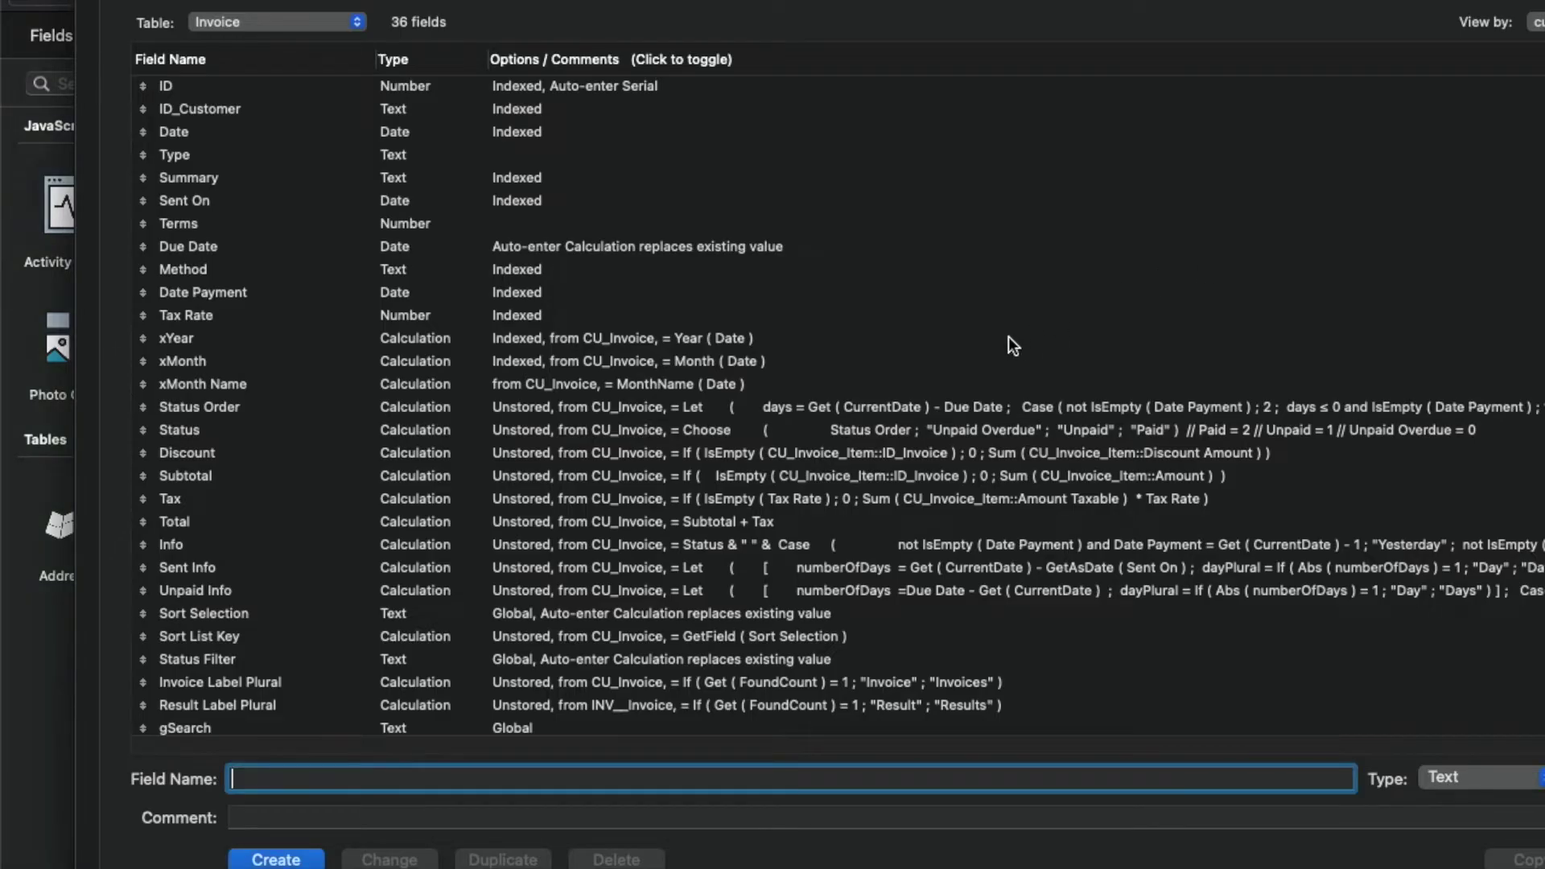
click(687, 428)
key(Down)
key(Down)
key(Down)
key(Down)
key(Down)
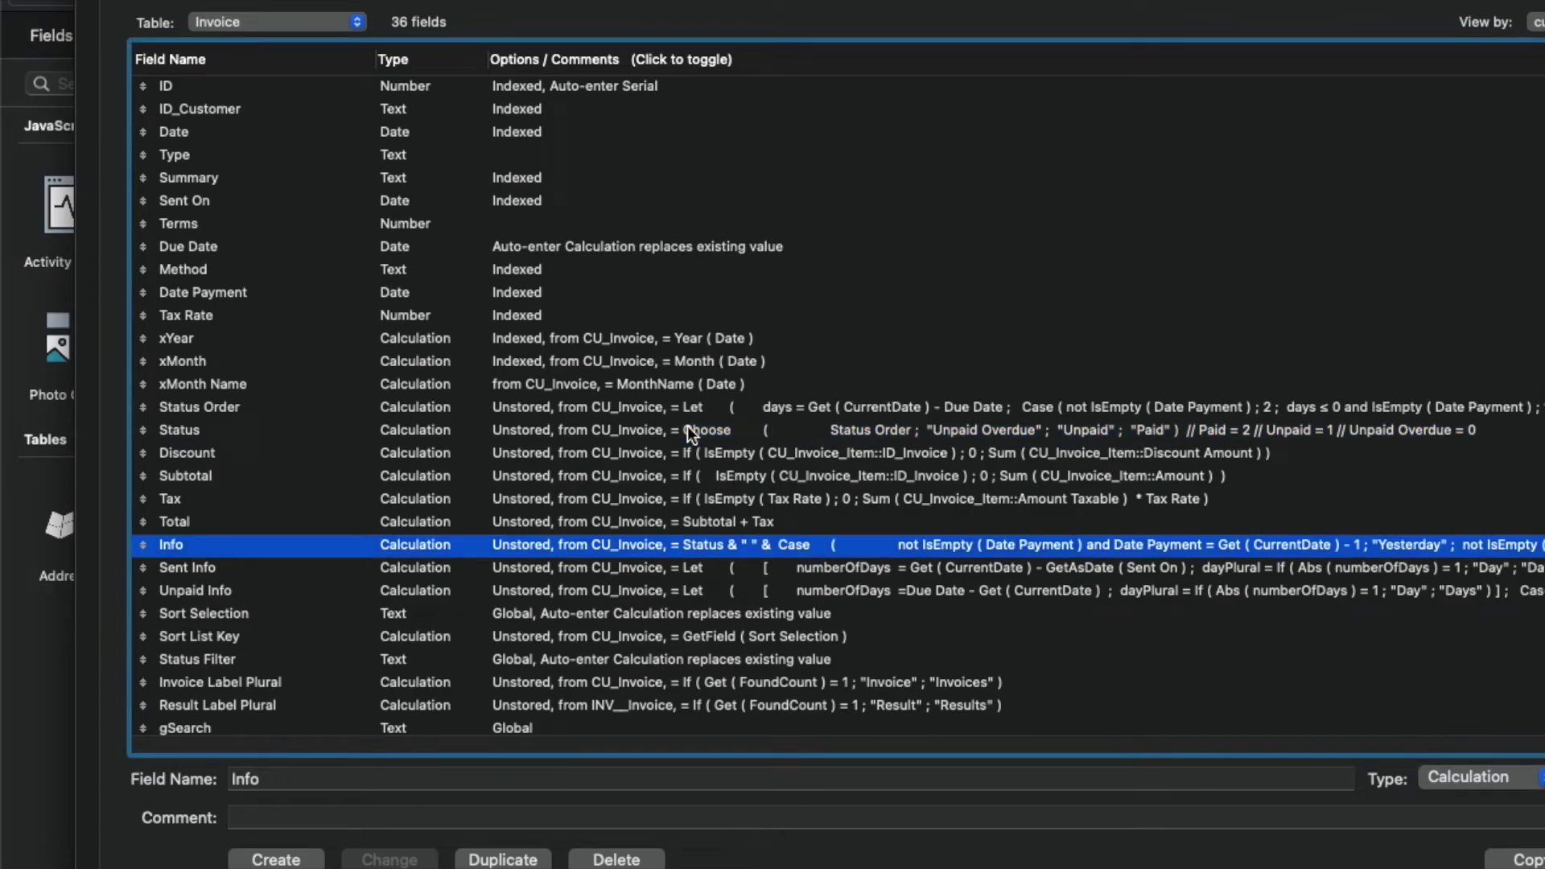
double_click(668, 544)
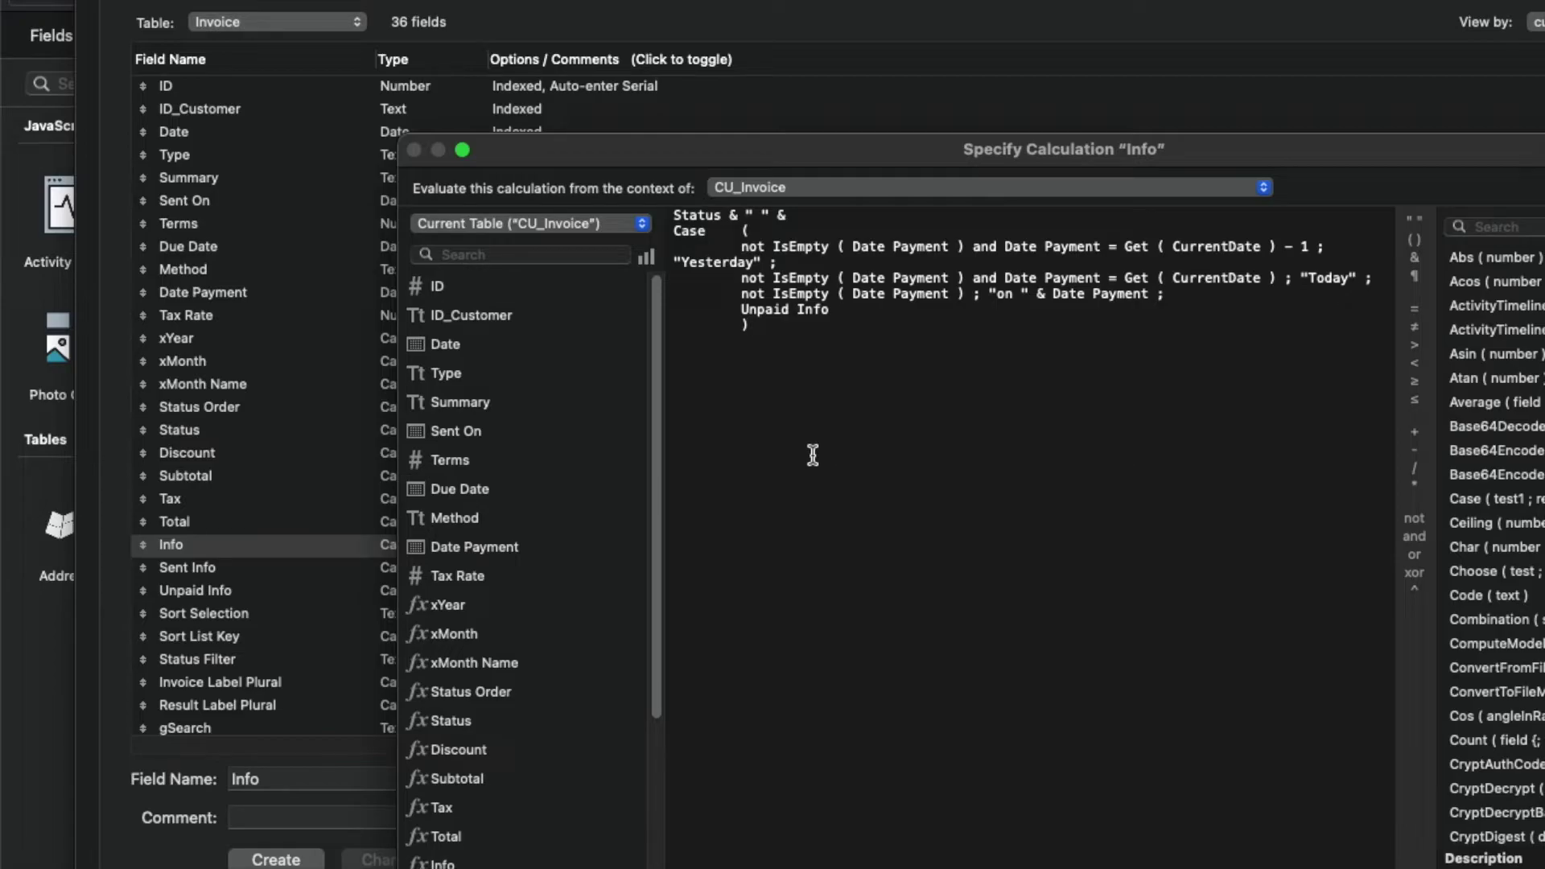
drag(811, 148, 602, 95)
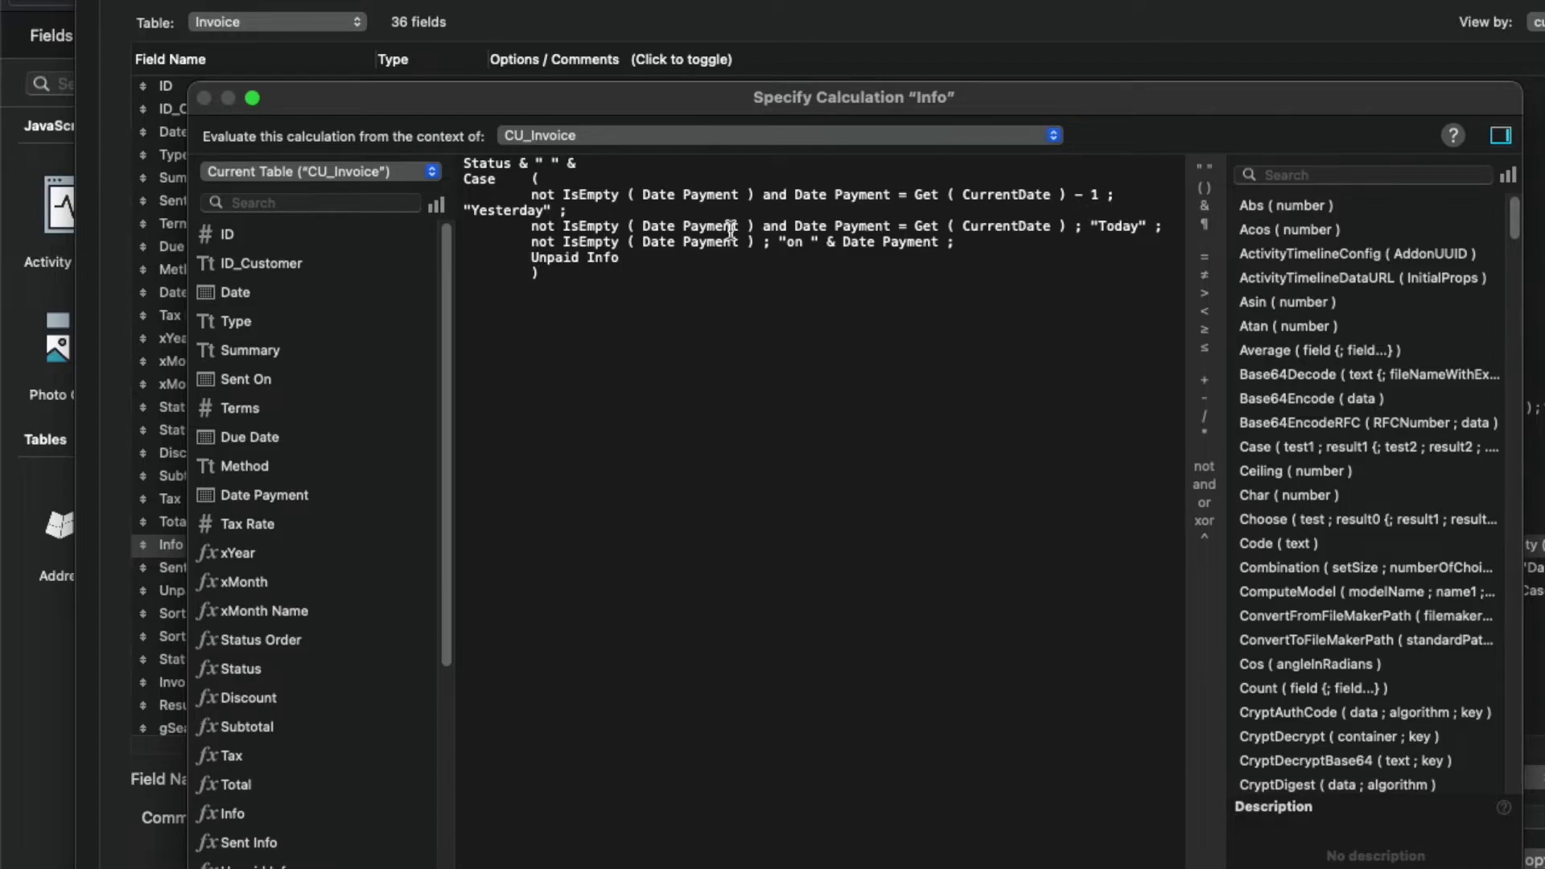
key(Return)
key(Return)
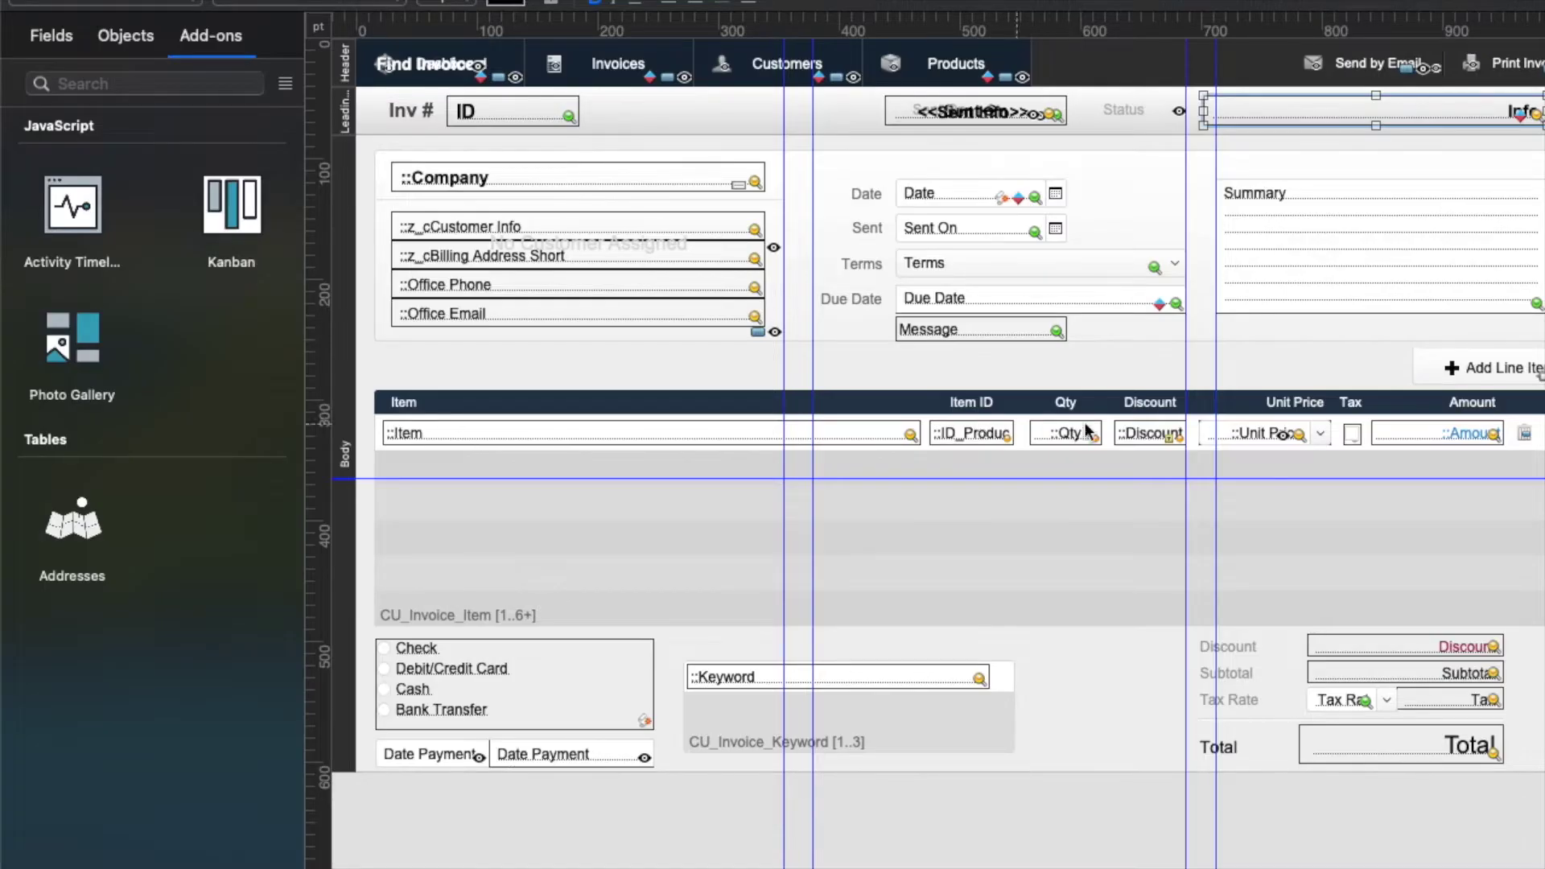
Step: Show the Info field's formatting rules: Past Due in dark red 760D23, Unpaid in orange
right_click(1339, 106)
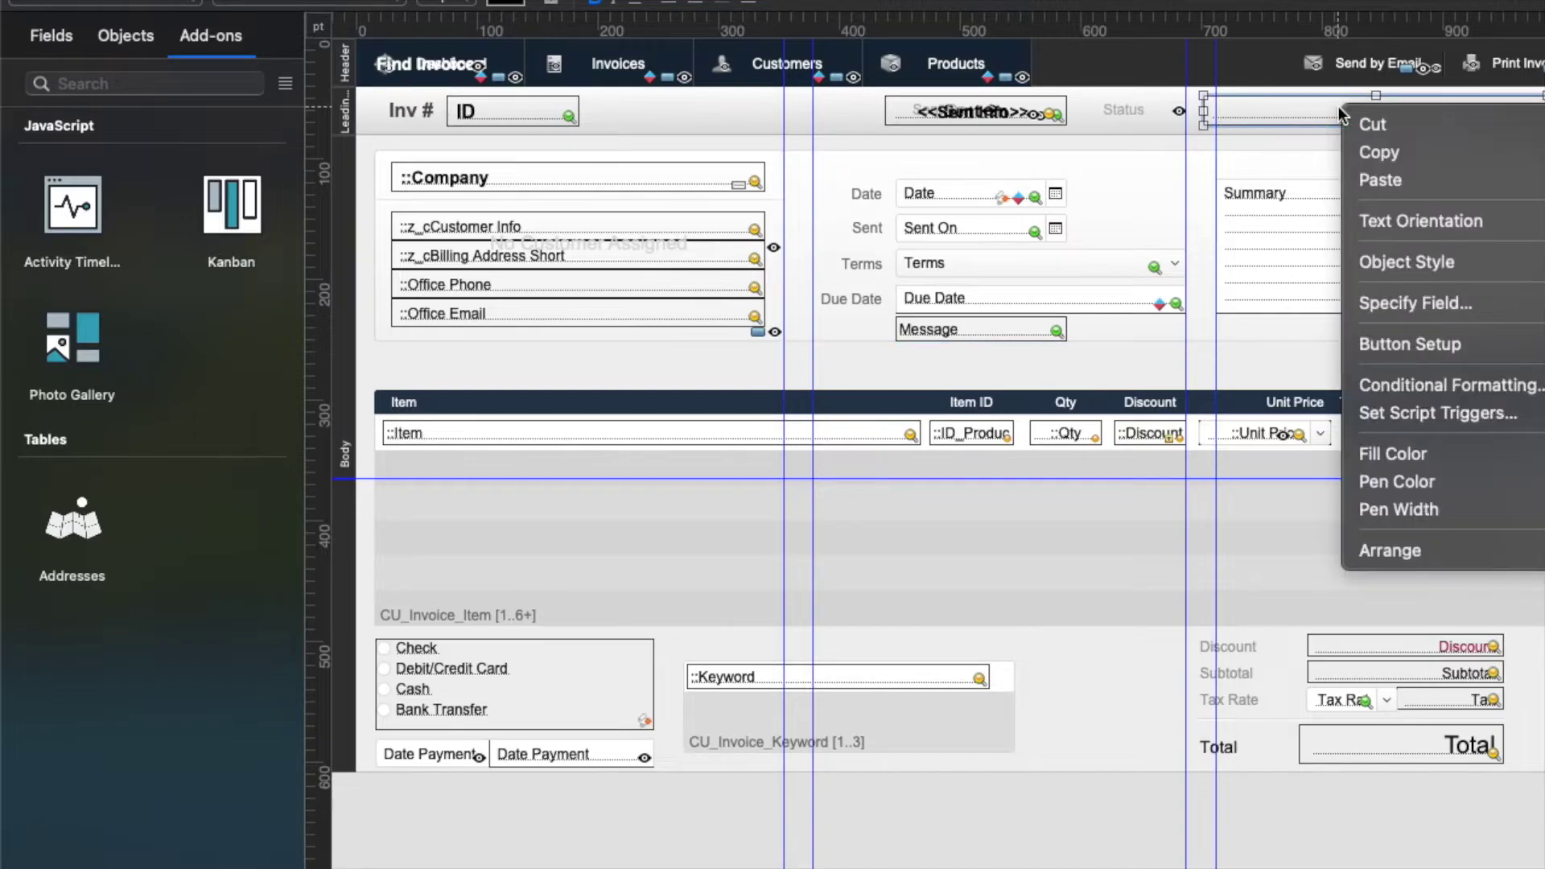
click(1430, 386)
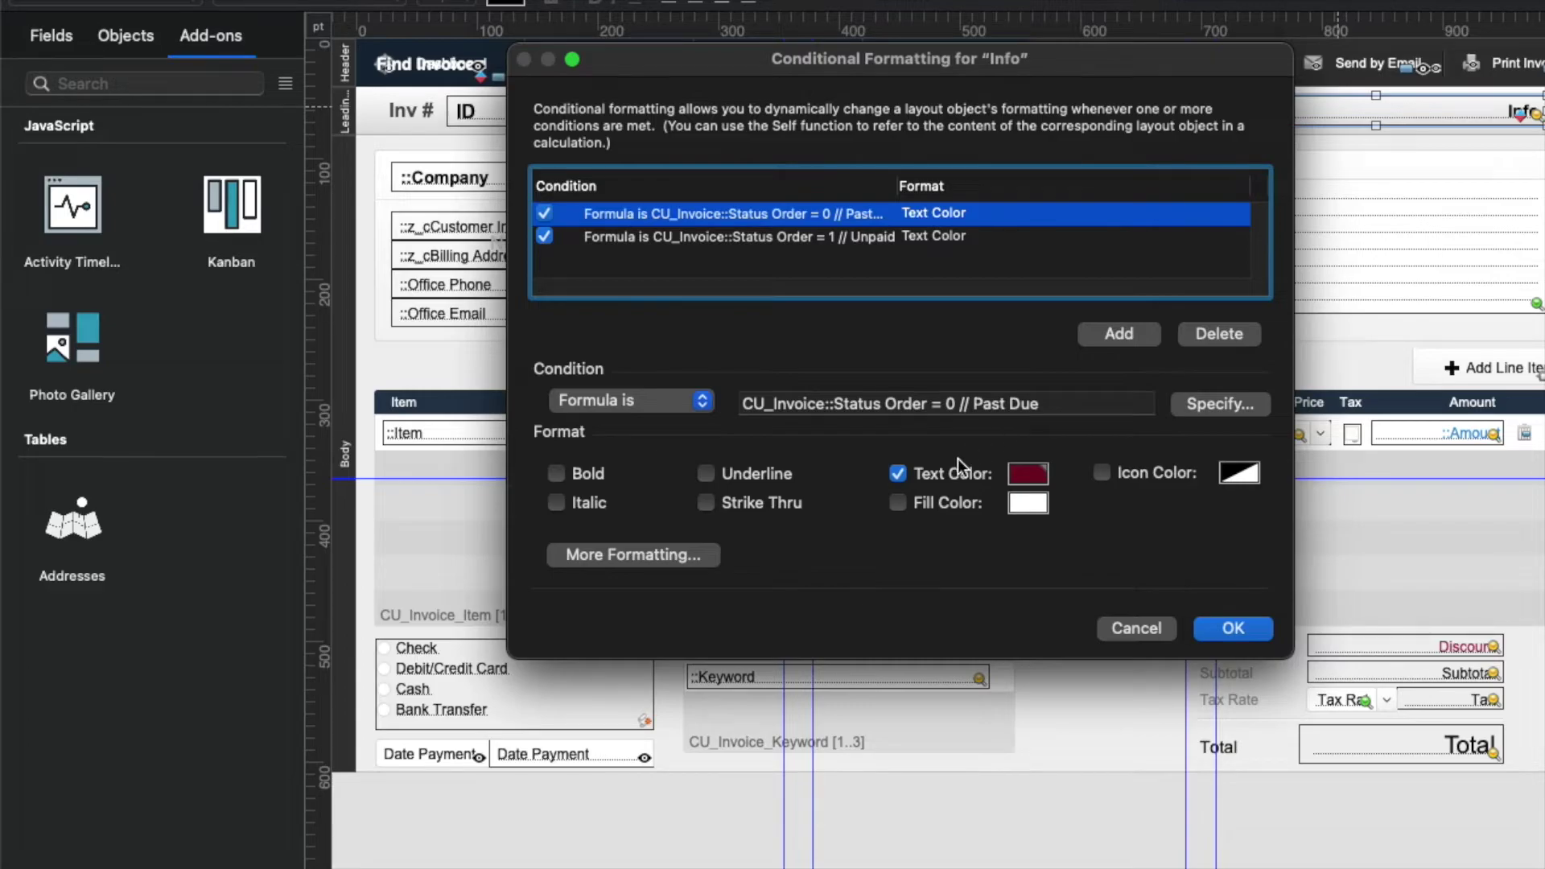
click(1028, 473)
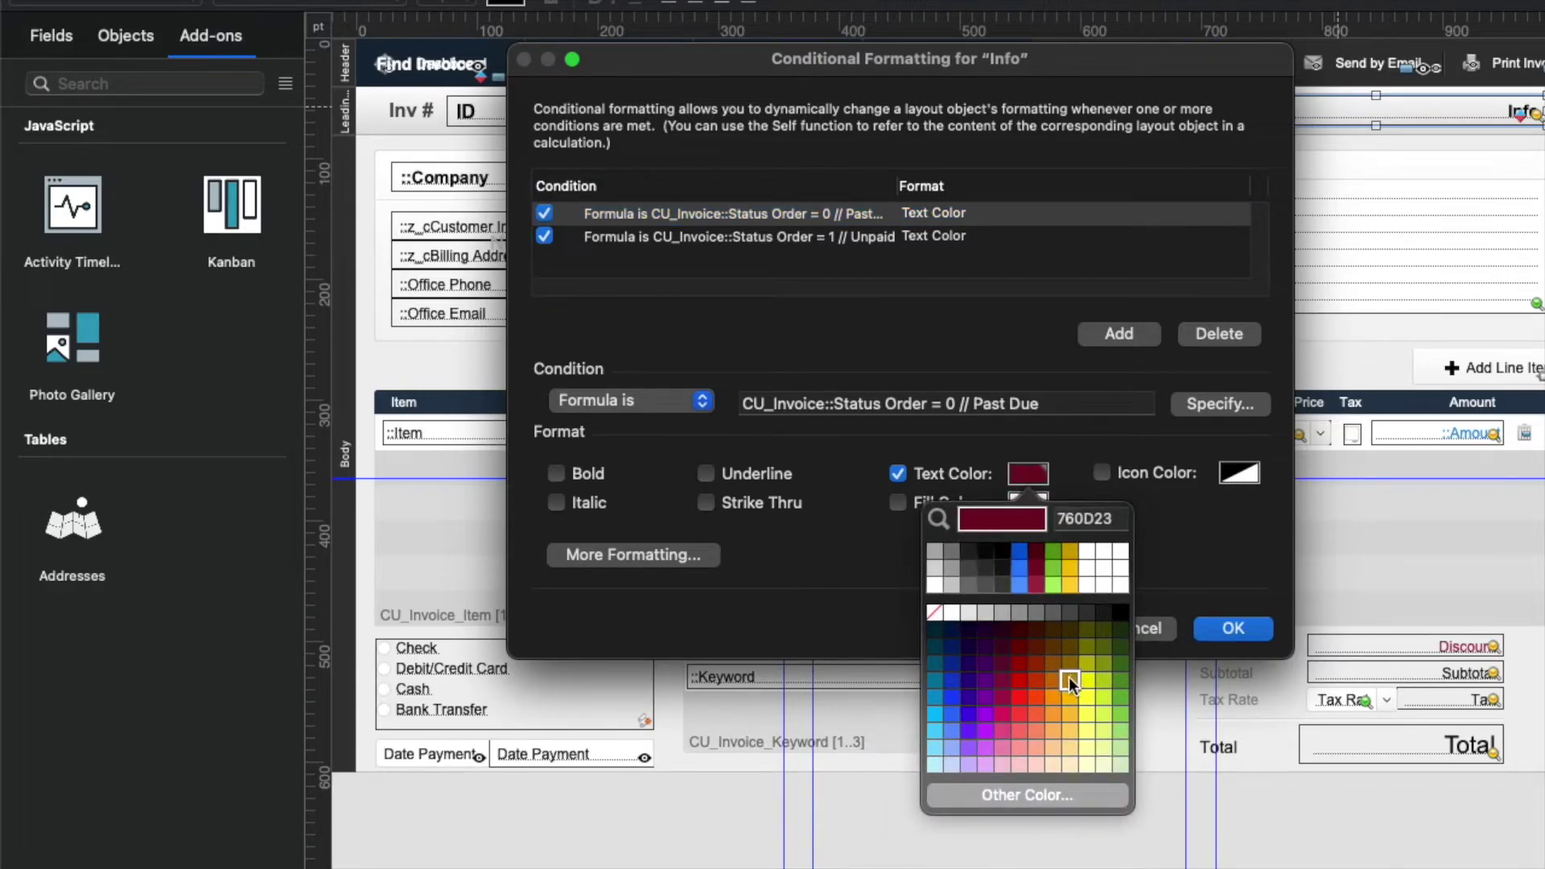
click(1195, 553)
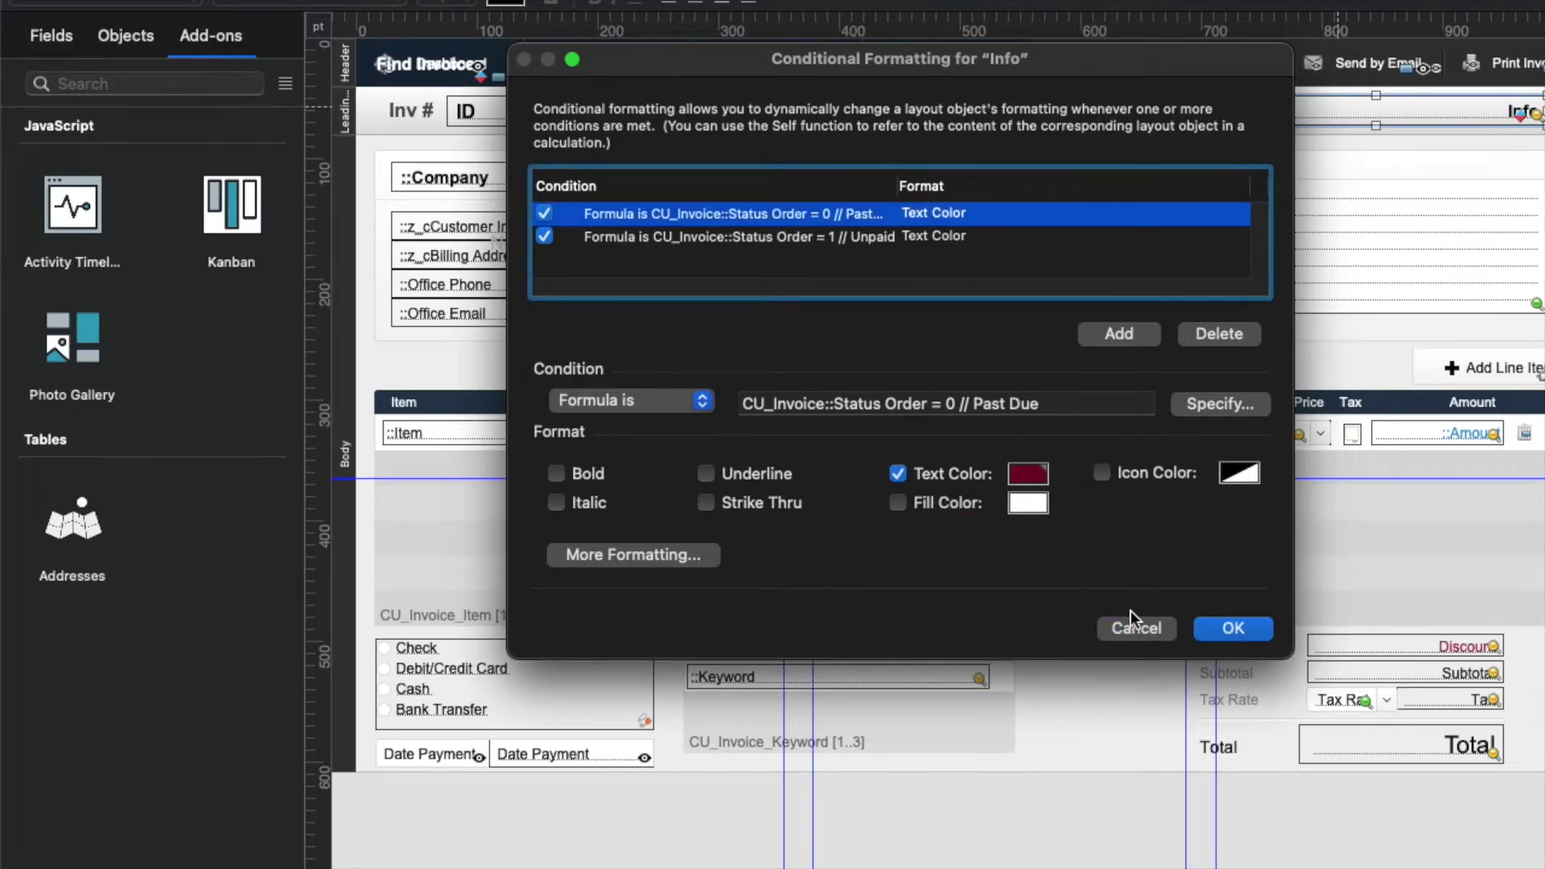
click(736, 235)
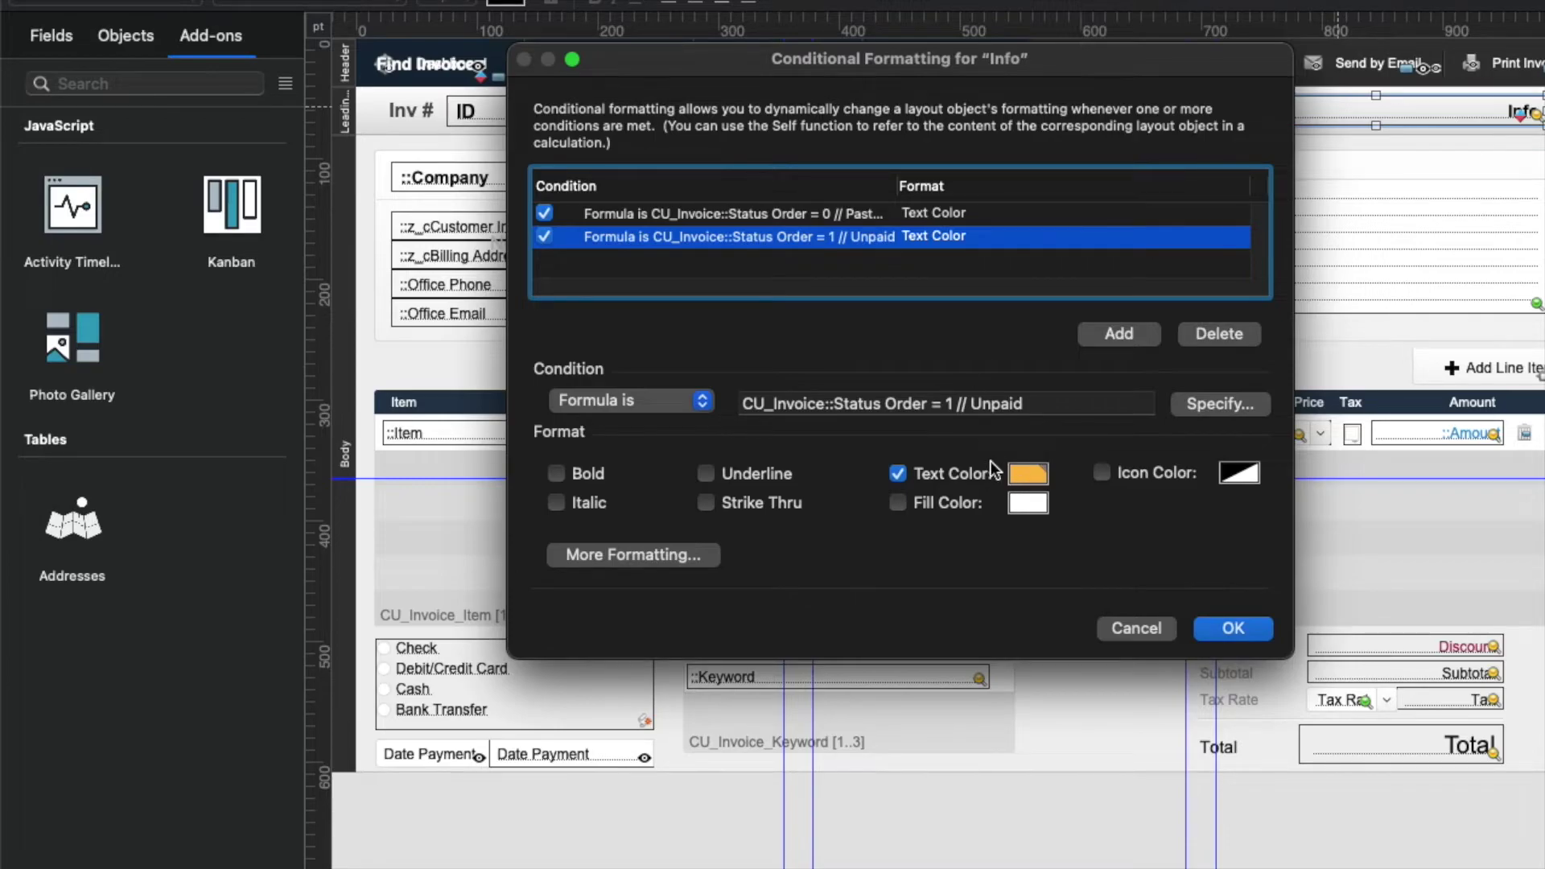
click(1036, 474)
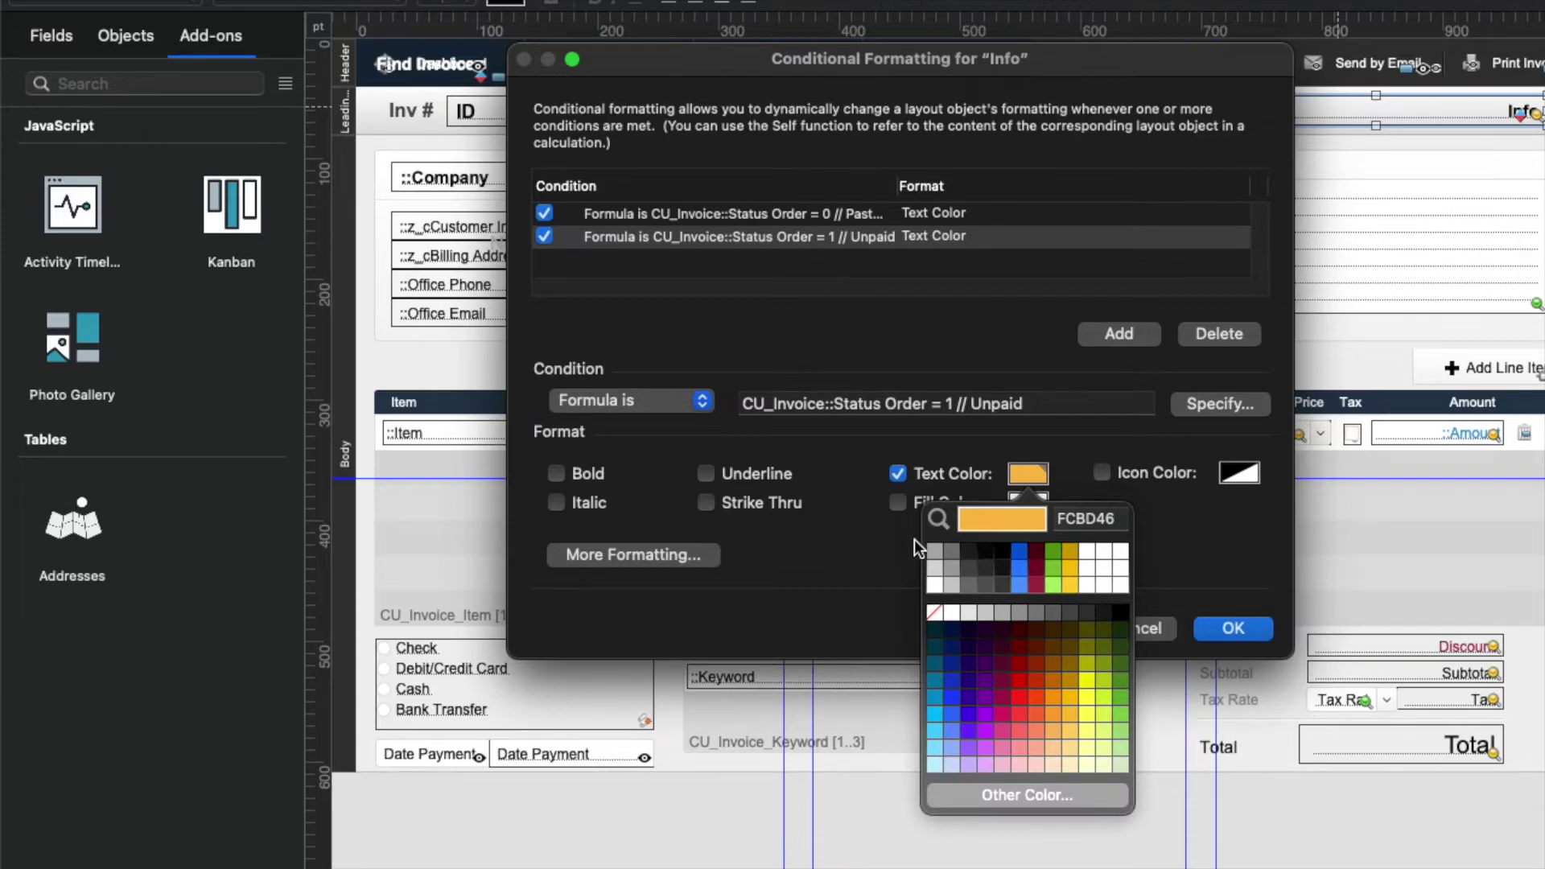
click(981, 519)
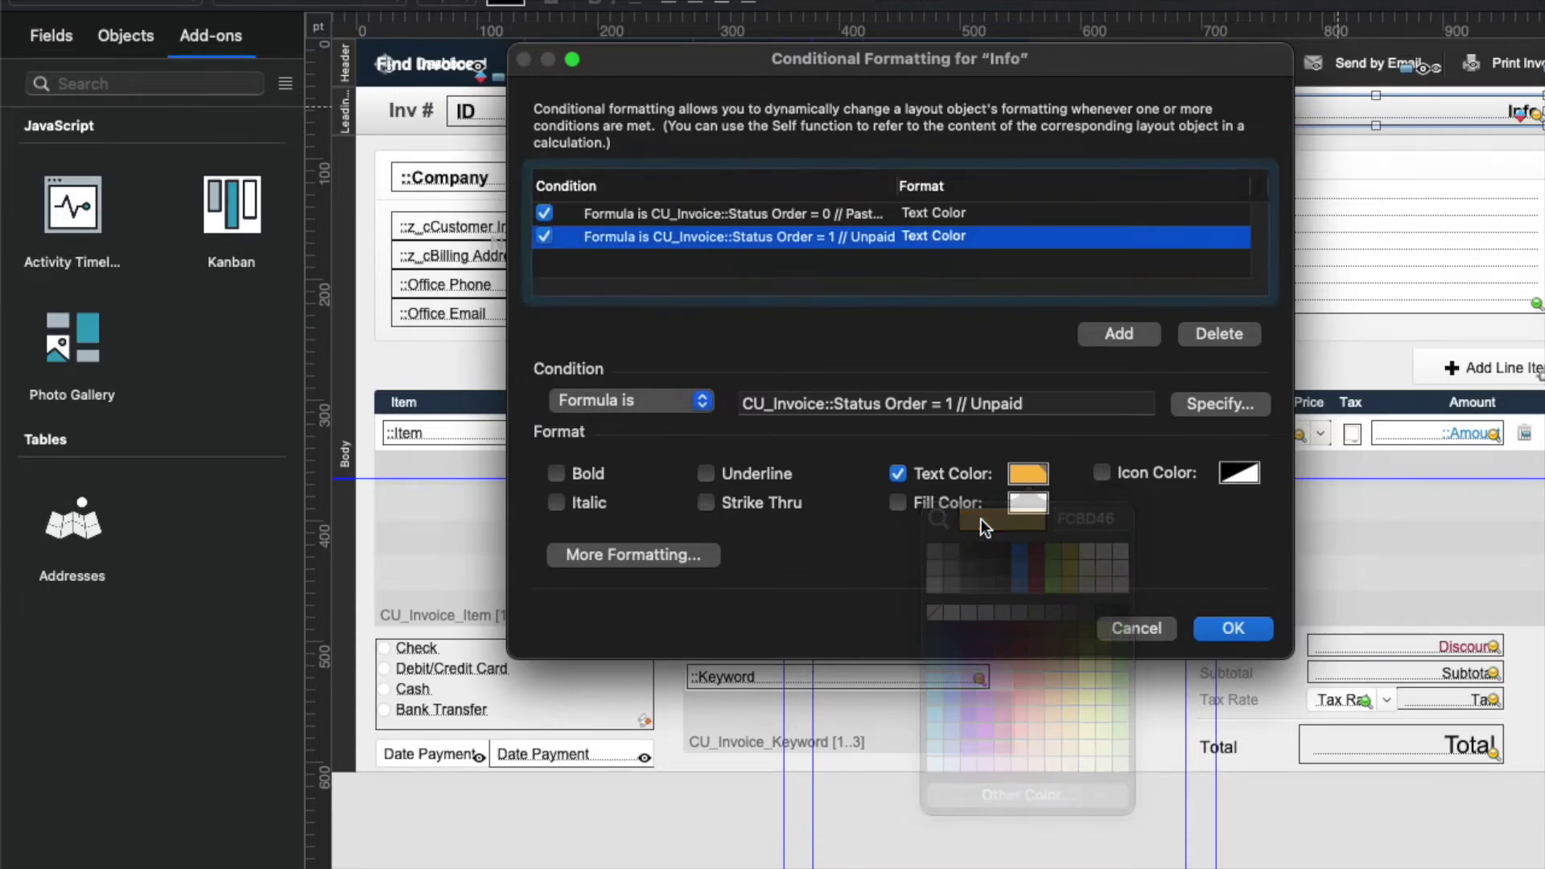
click(1030, 472)
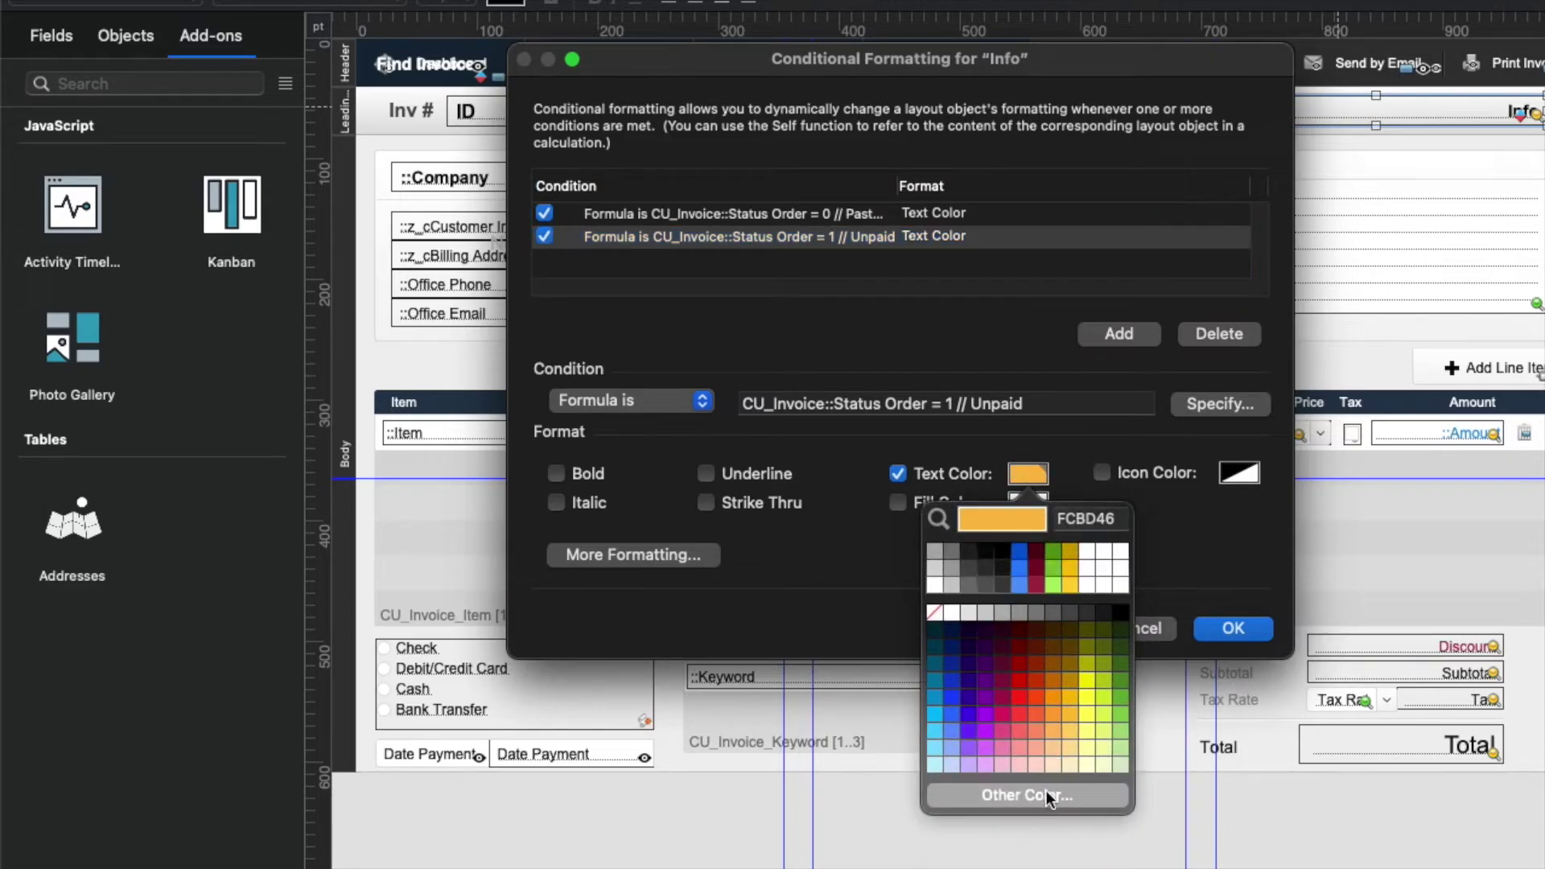
click(1022, 453)
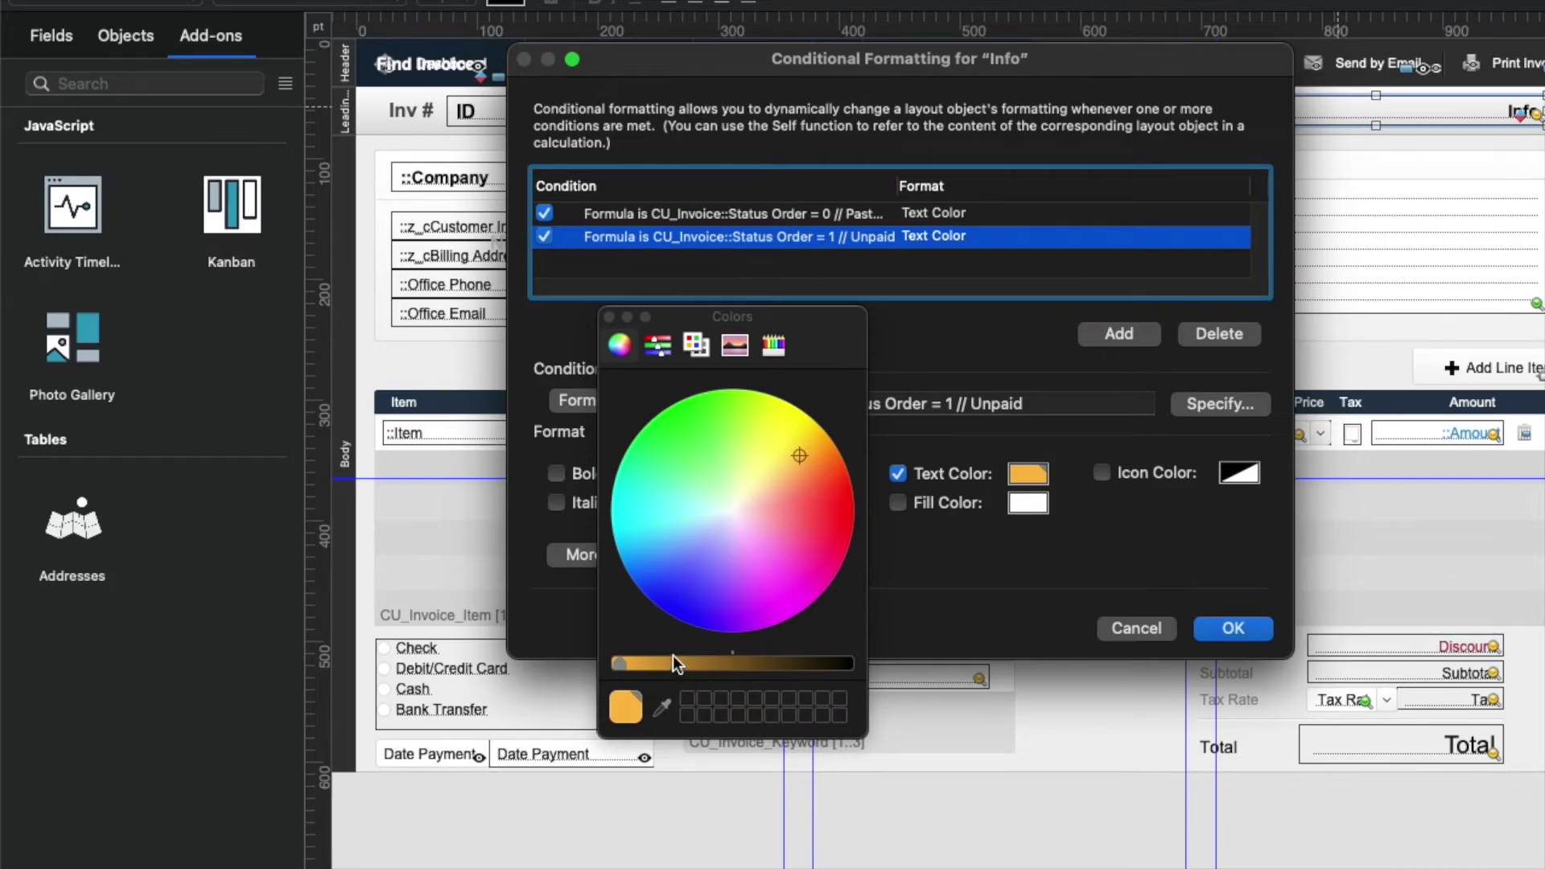
mouse_move(673, 663)
mouse_down()
mouse_move(768, 663)
mouse_move(669, 658)
mouse_up()
click(717, 540)
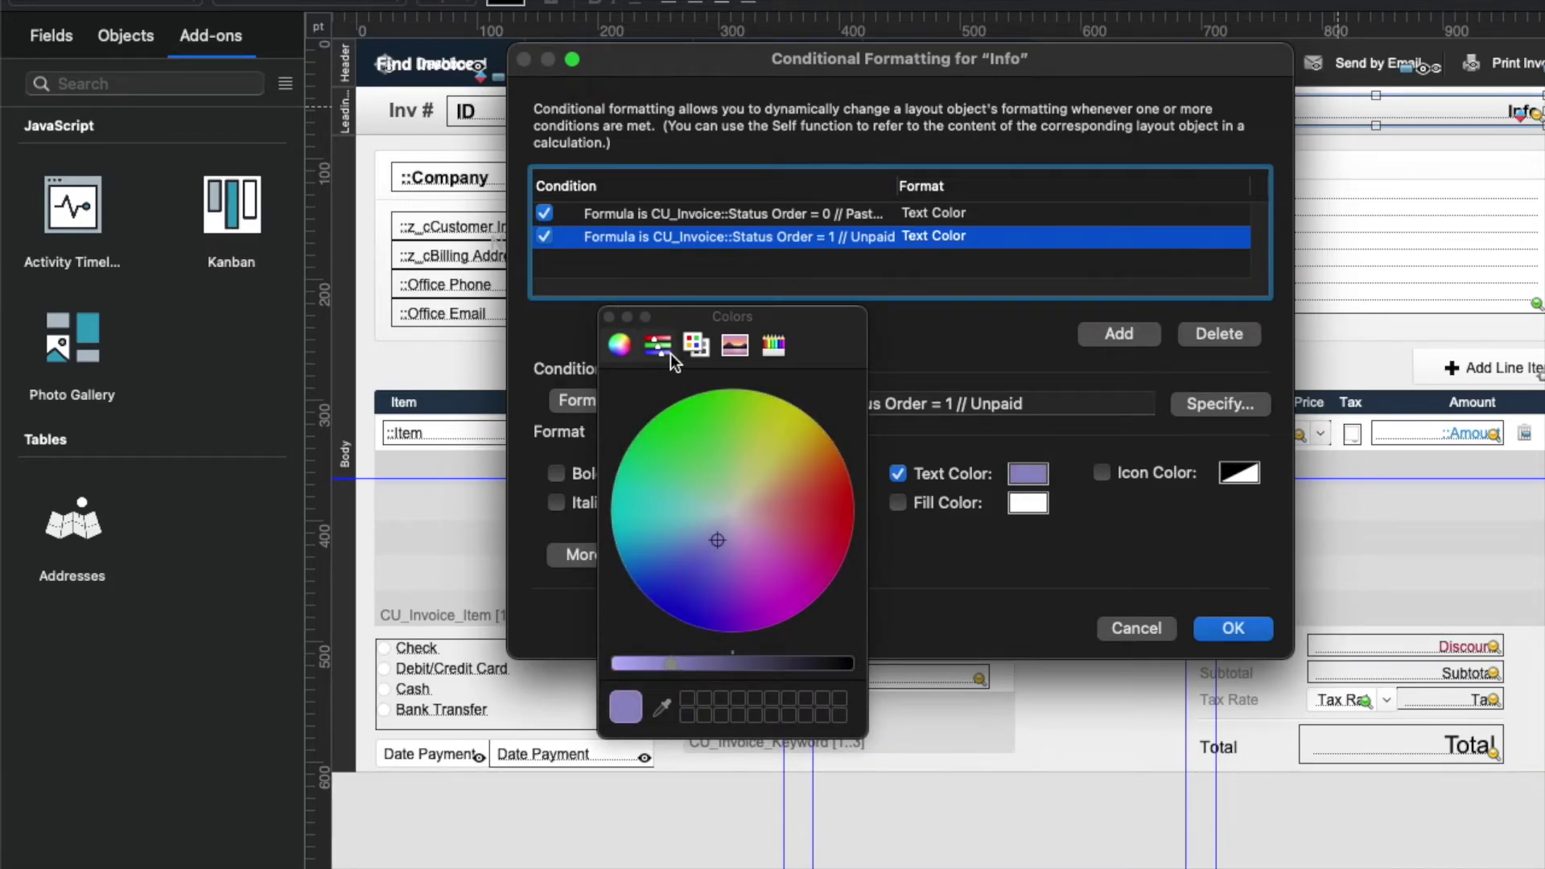
click(610, 317)
click(1135, 628)
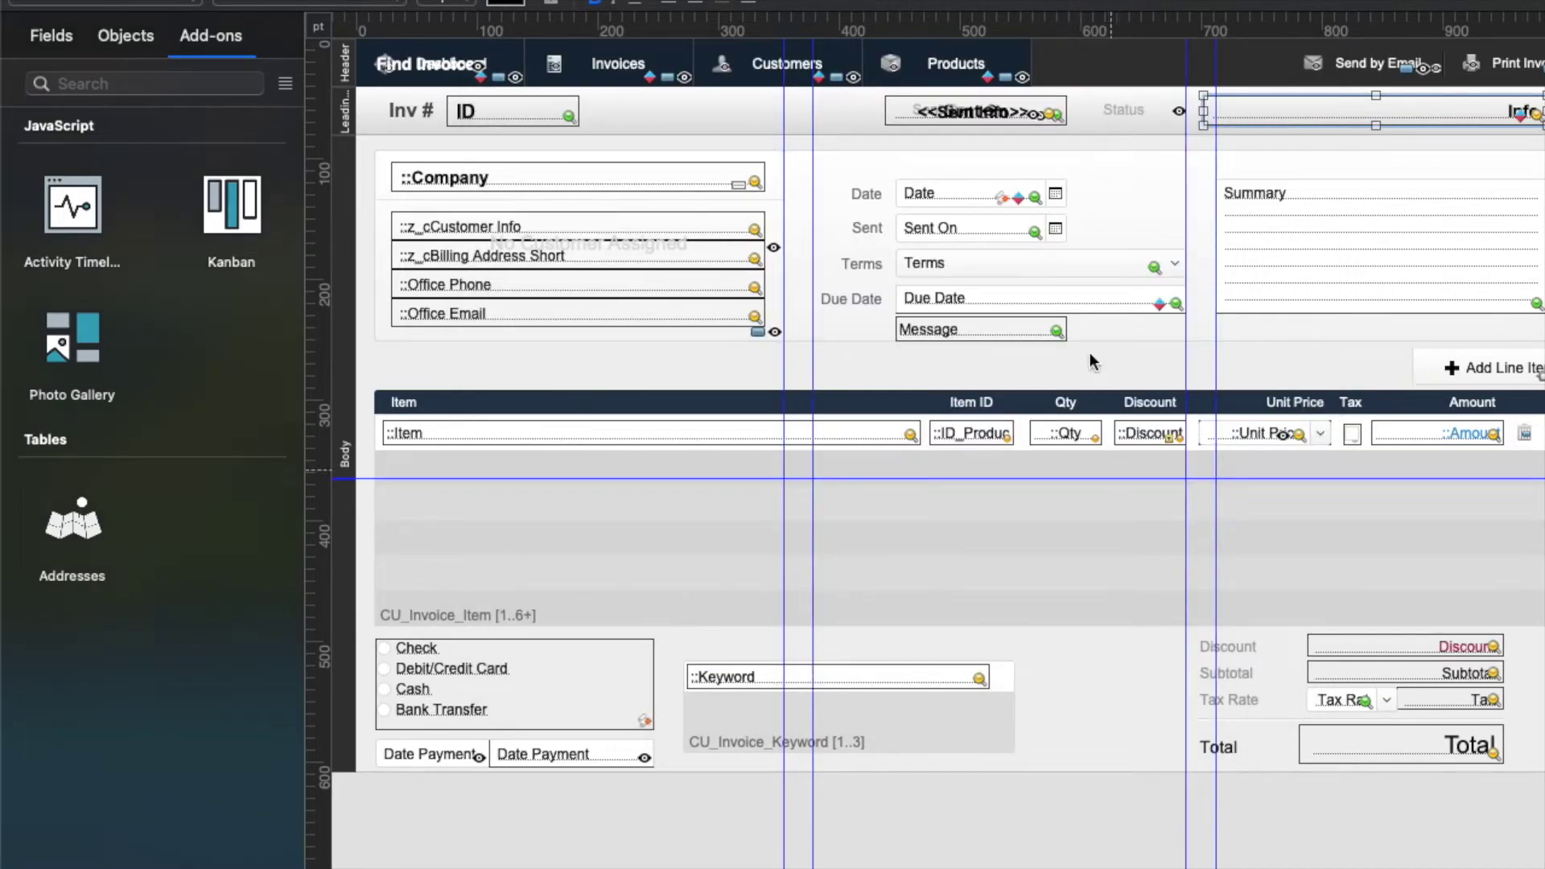
right_click(1469, 114)
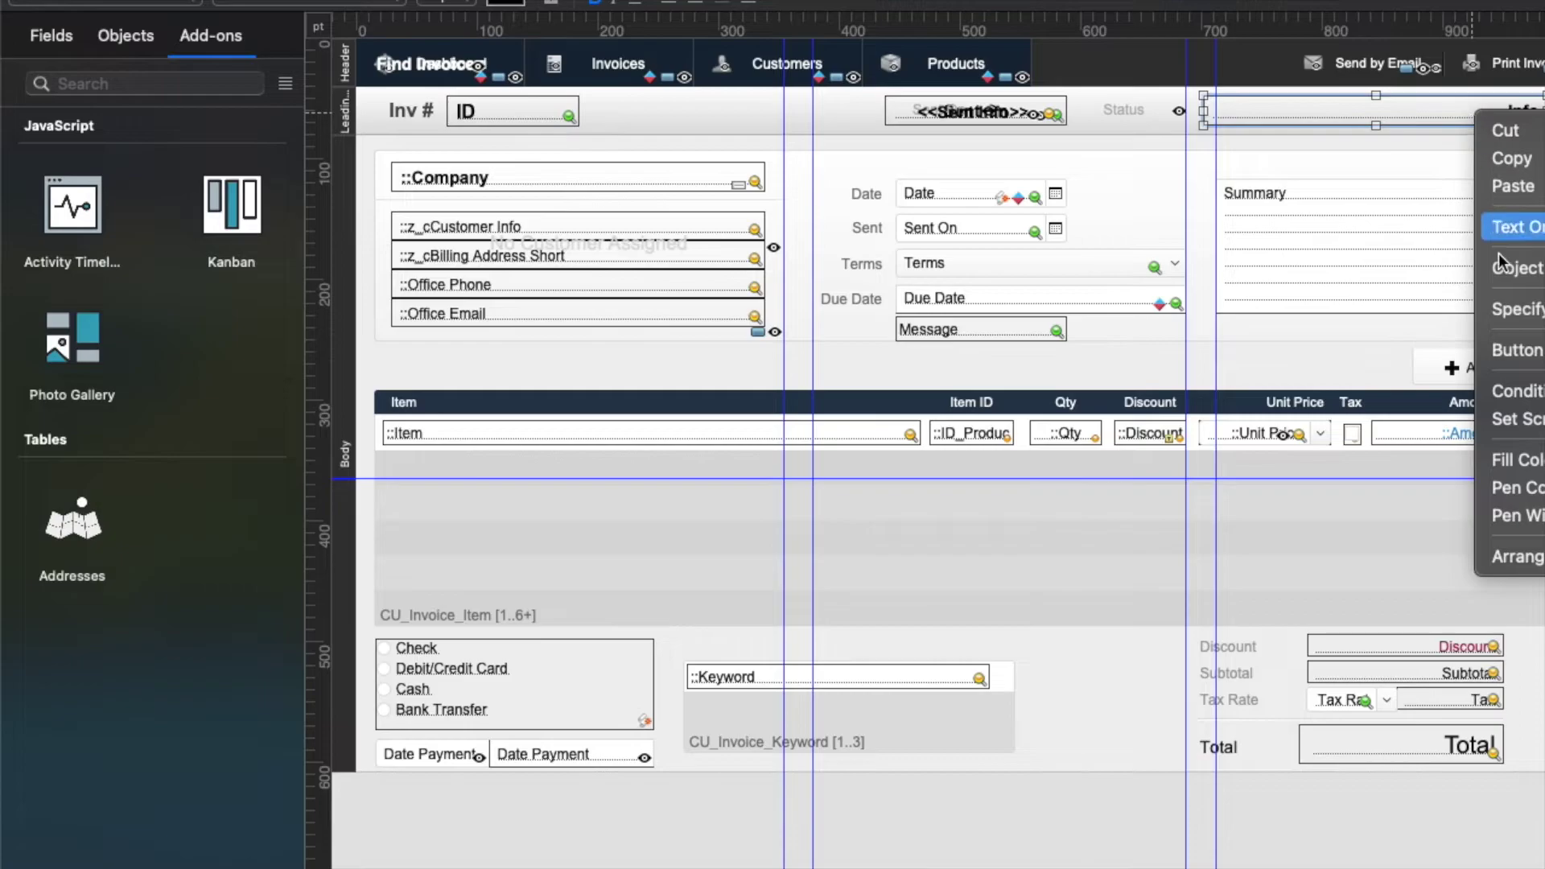
click(1511, 391)
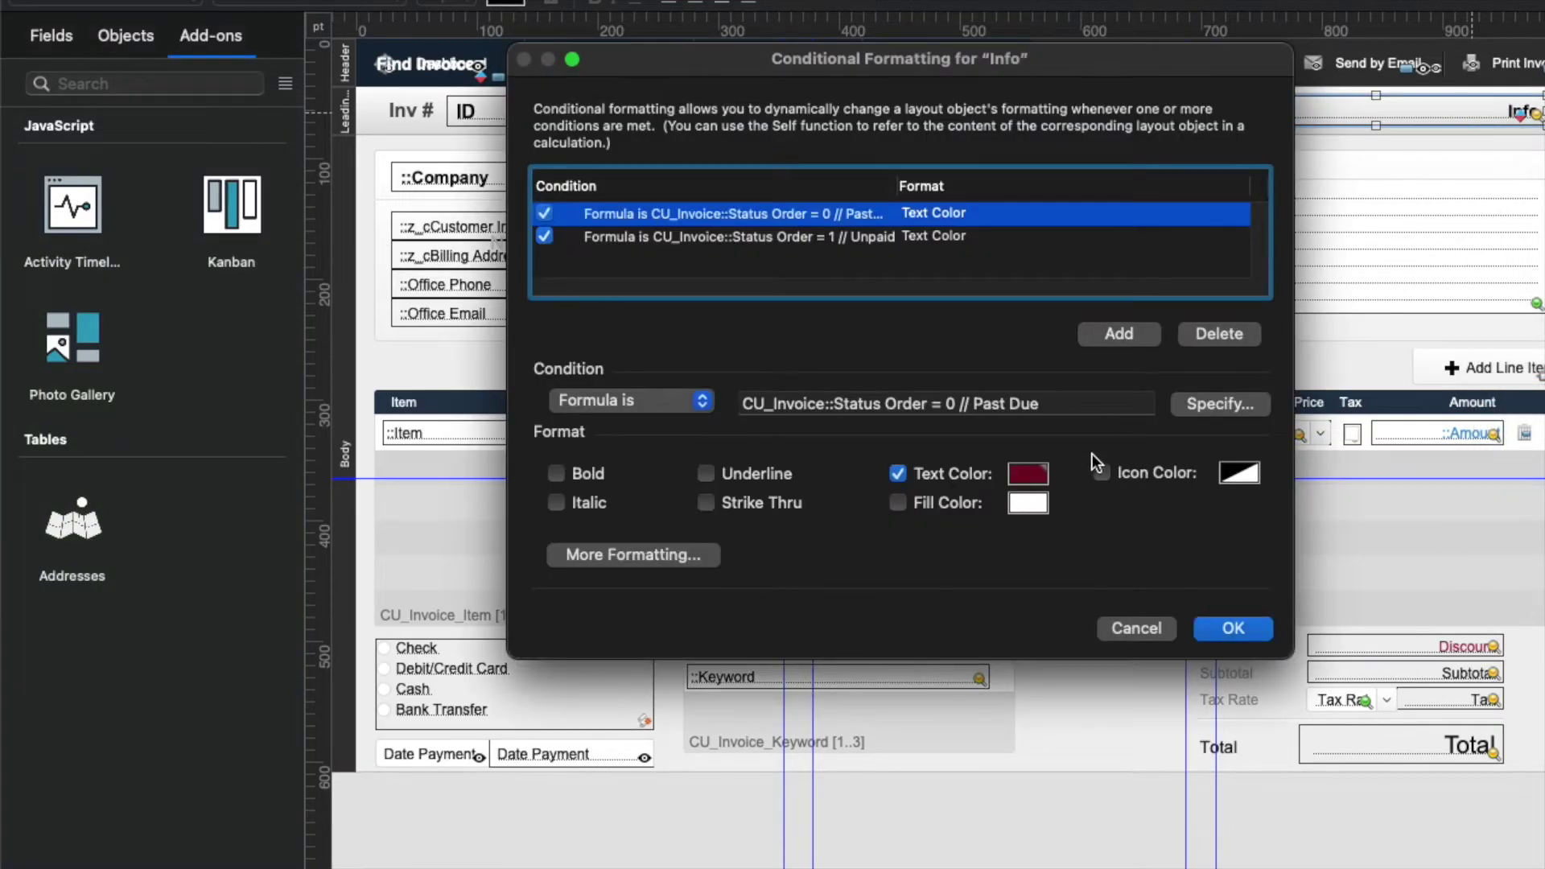
key(Down)
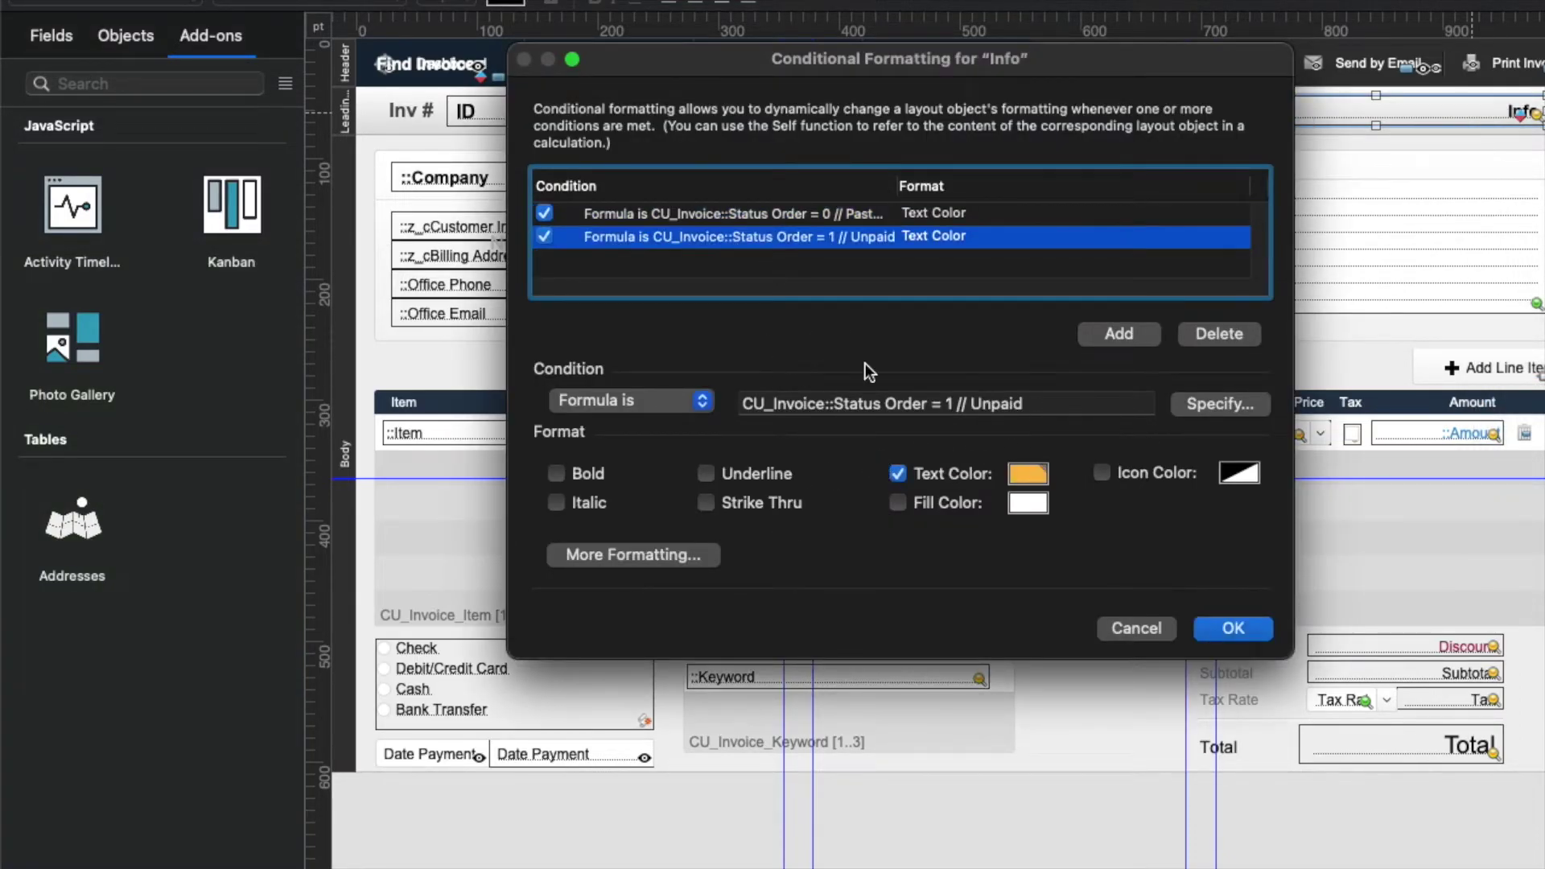
Step: Store orange FCBD46 and maroon 760D23 as custom theme colours from the Unpaid and Past Due palettes
click(1032, 472)
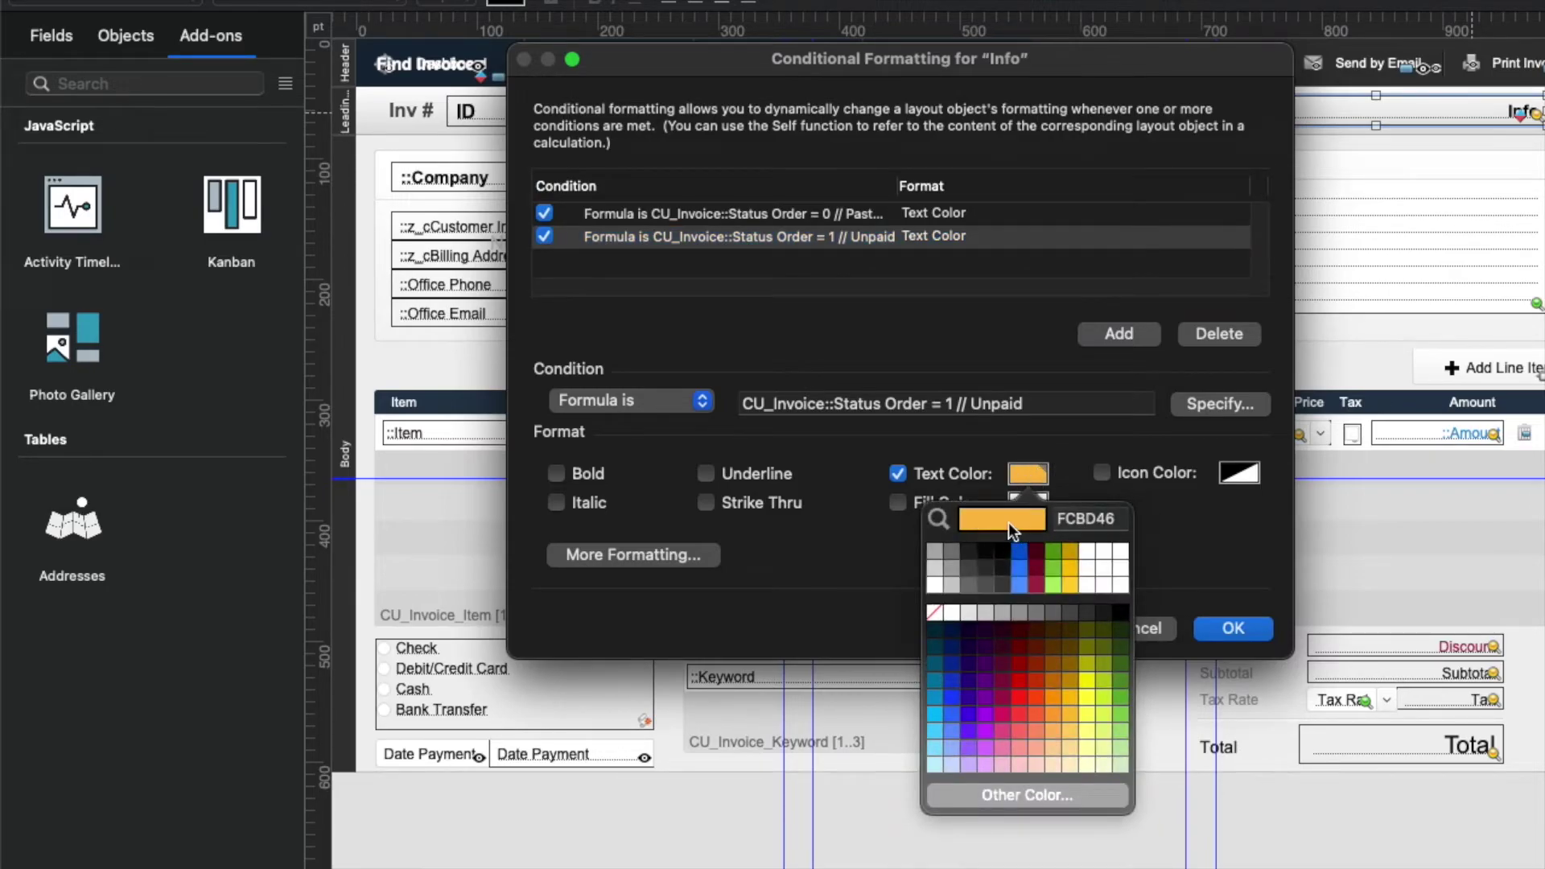
drag(993, 519, 1120, 568)
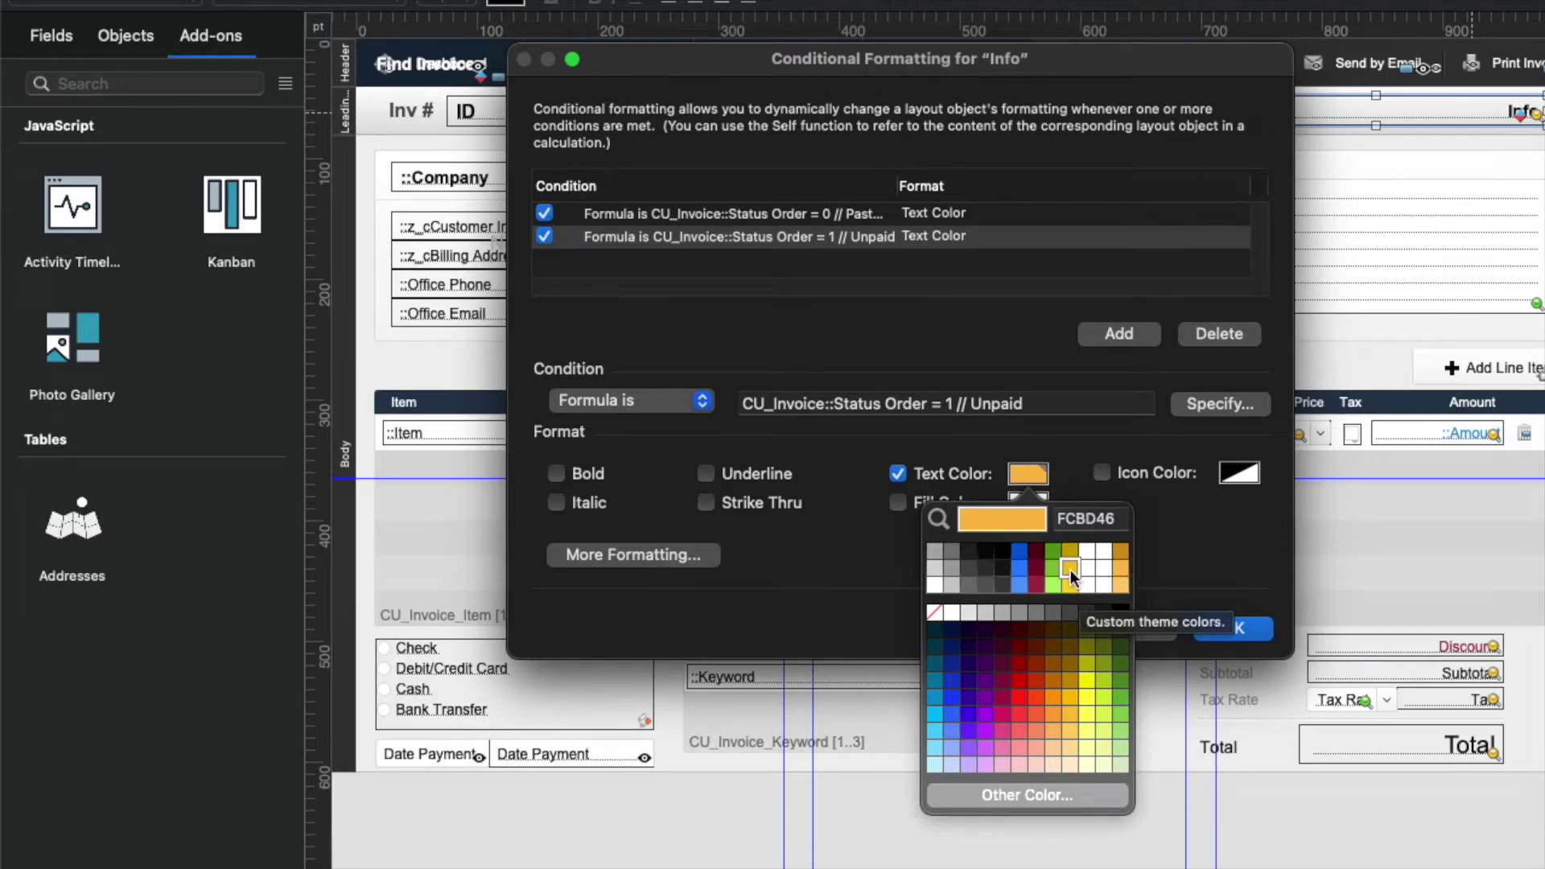
click(1219, 572)
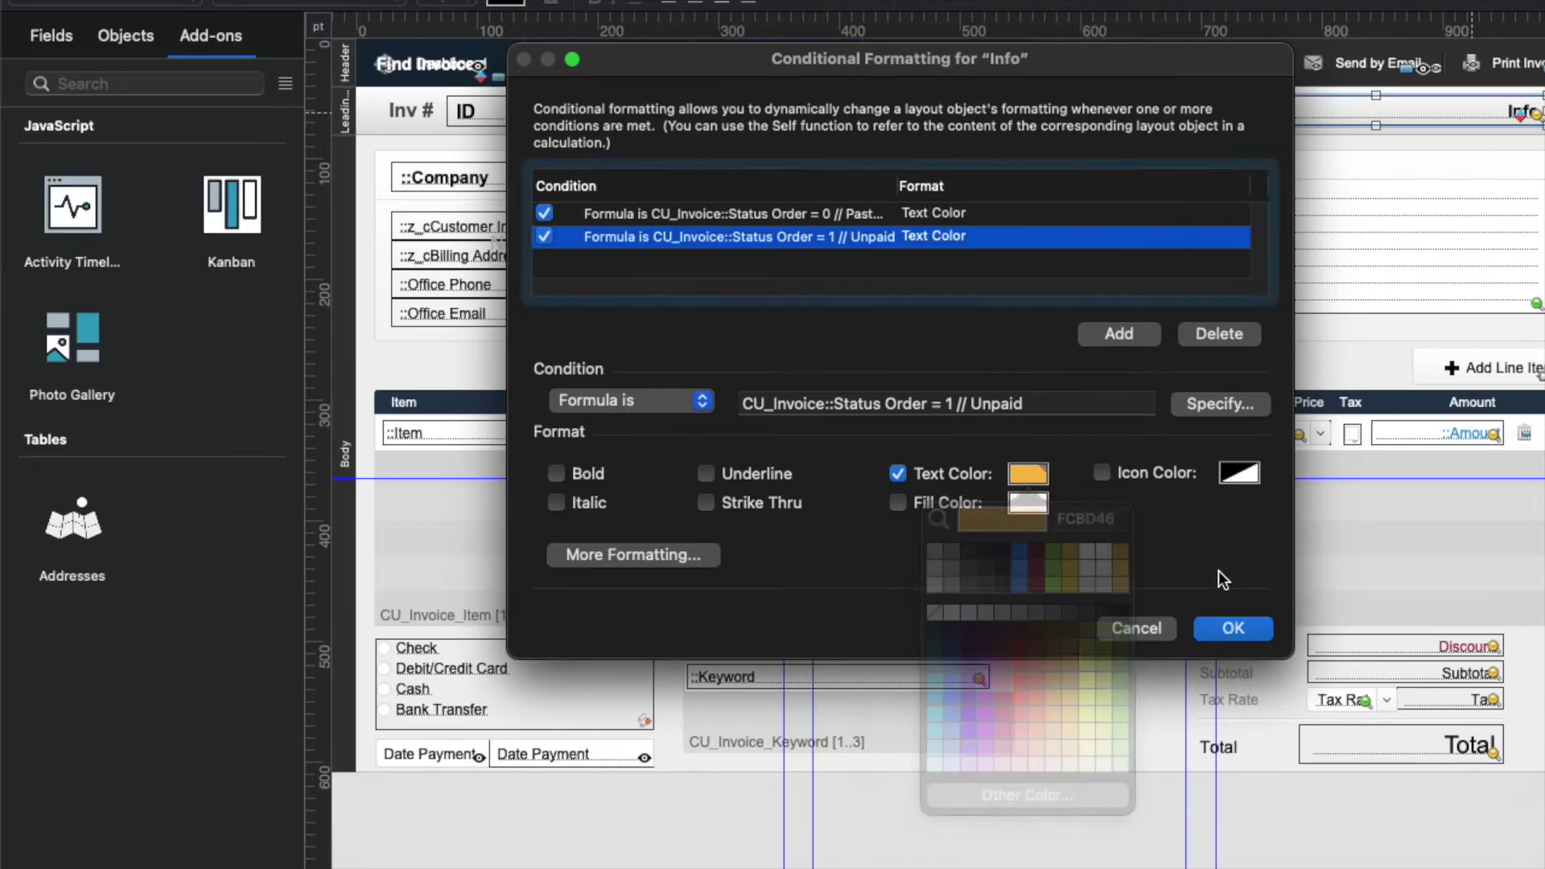
click(858, 215)
click(1027, 473)
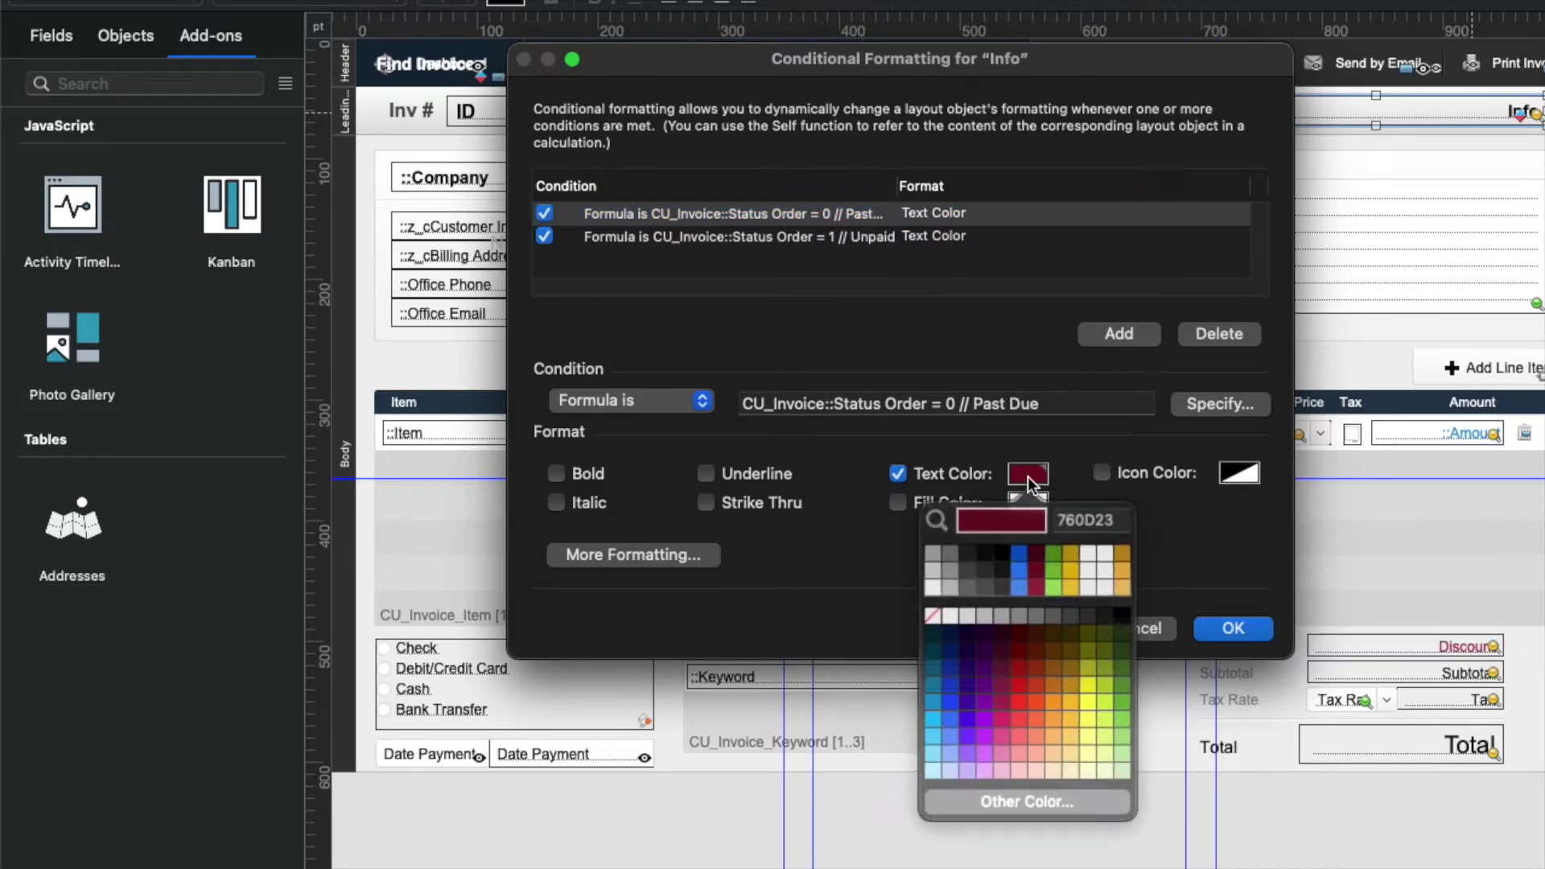
drag(1001, 521, 1104, 567)
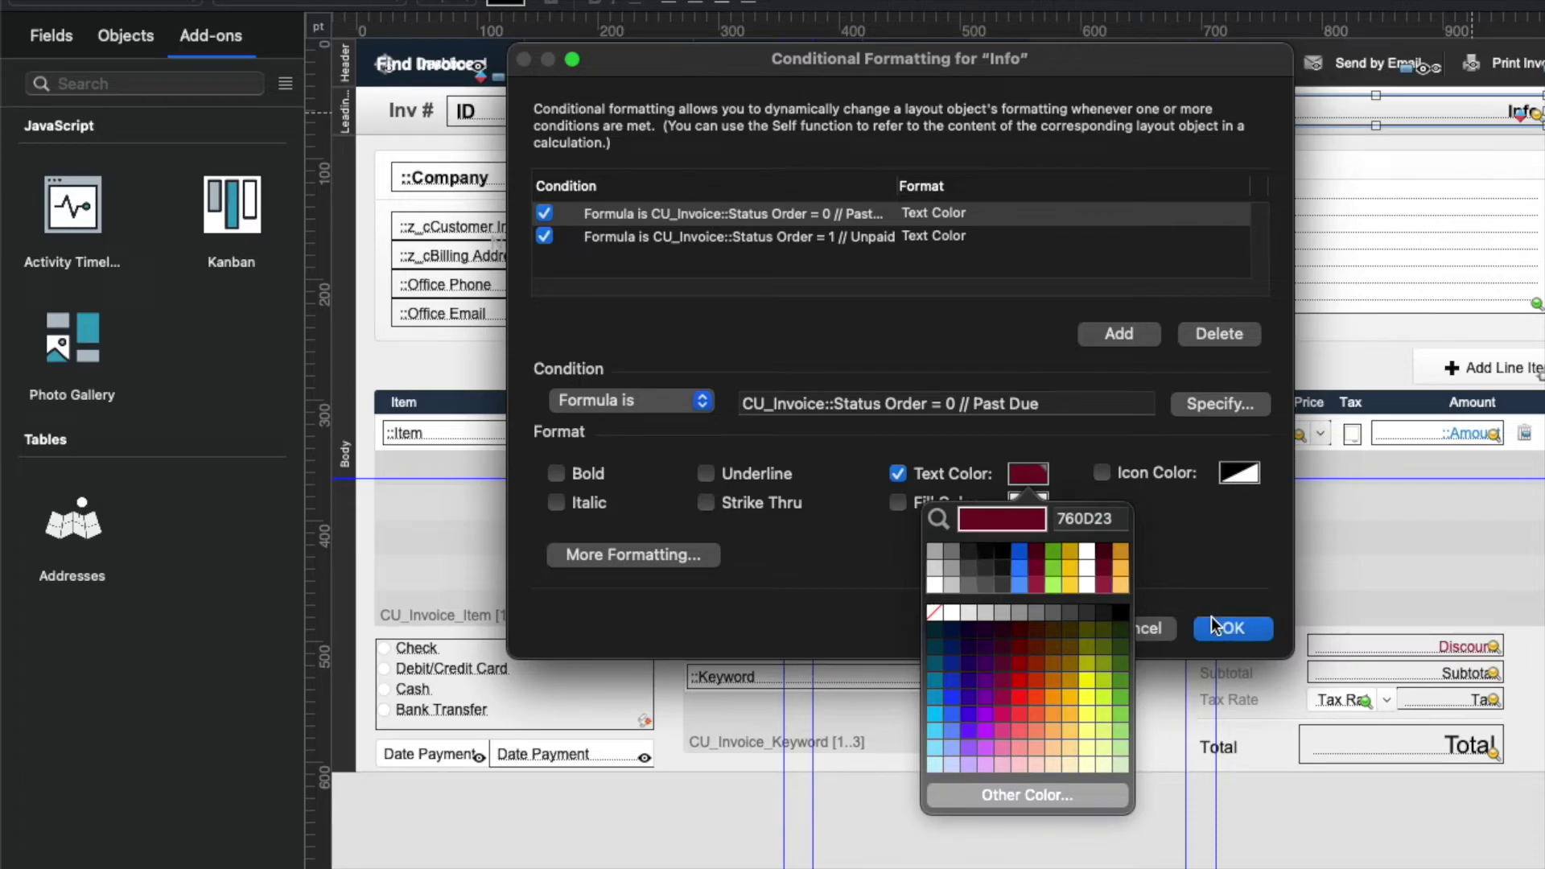
click(1123, 568)
Step: Reset the Past Due condition's text colour to maroon and reposition the formatting window
click(842, 250)
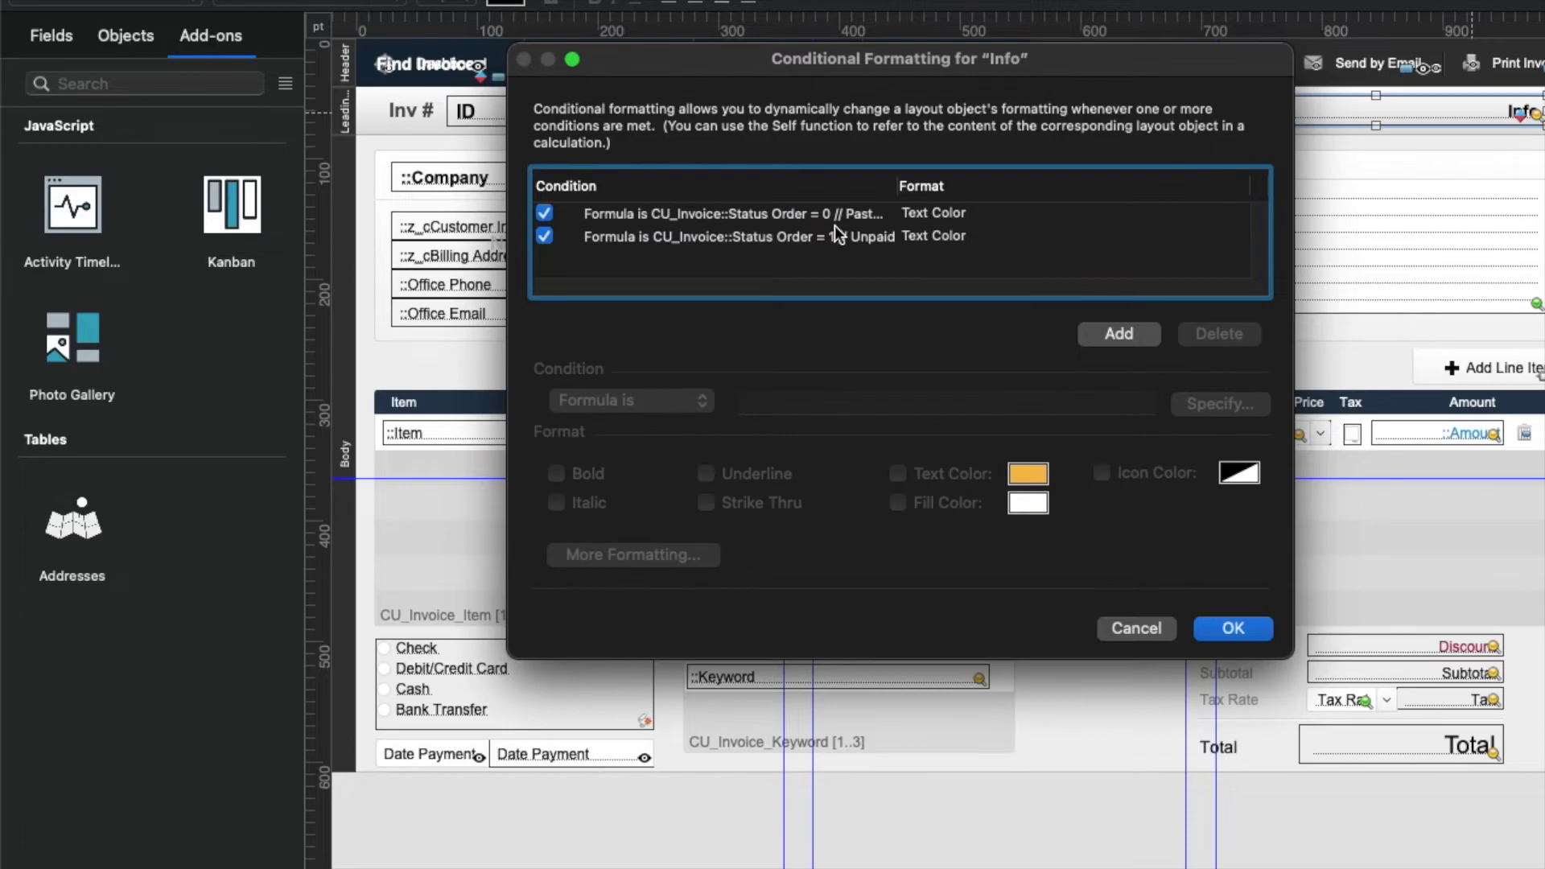
click(834, 219)
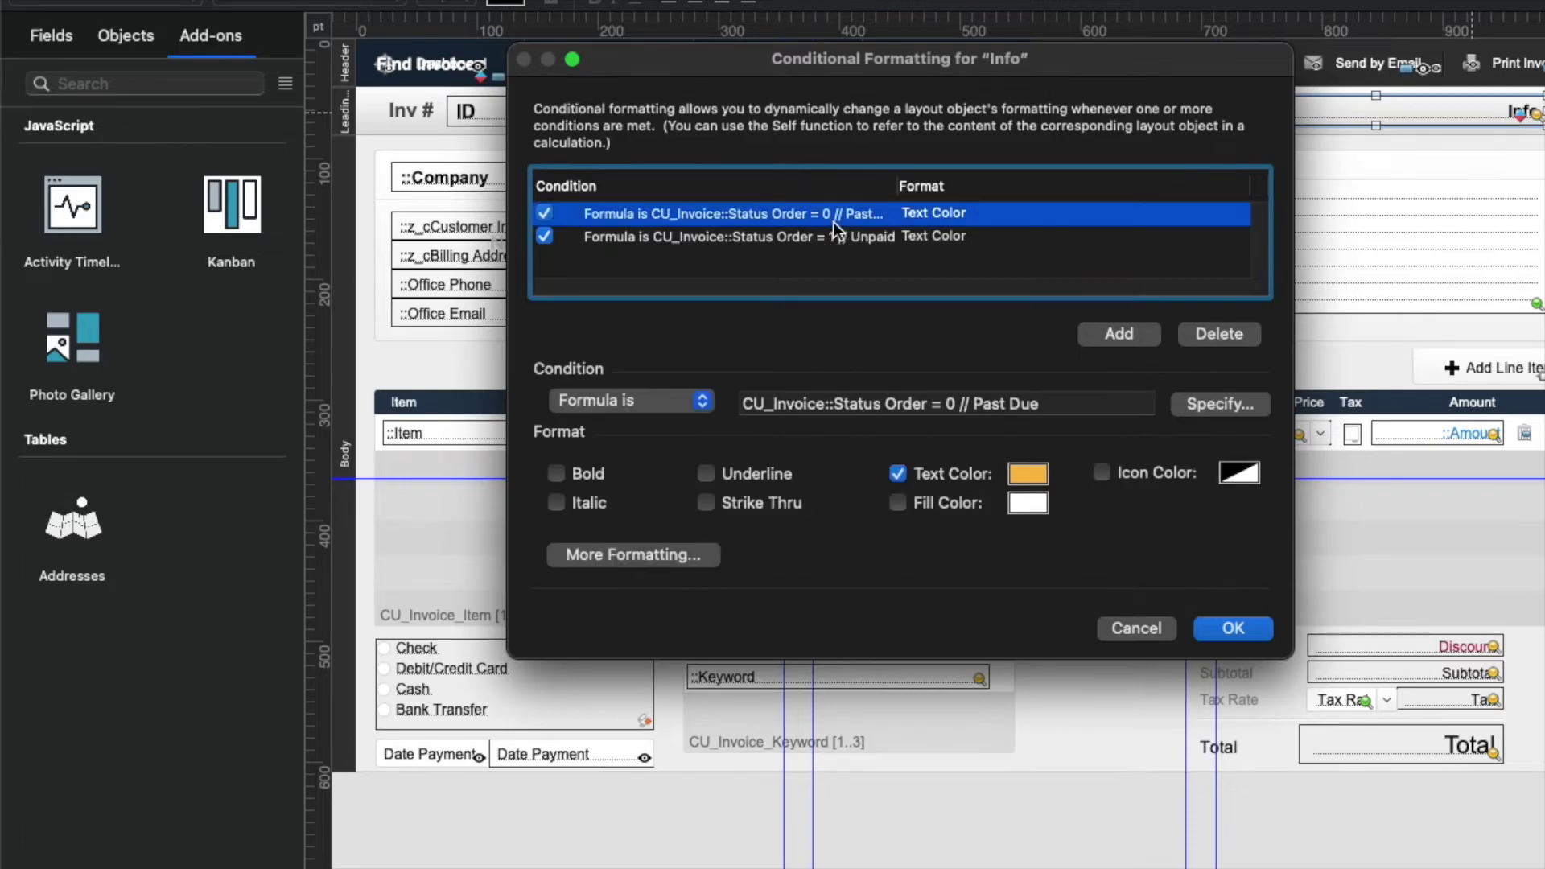
click(1025, 476)
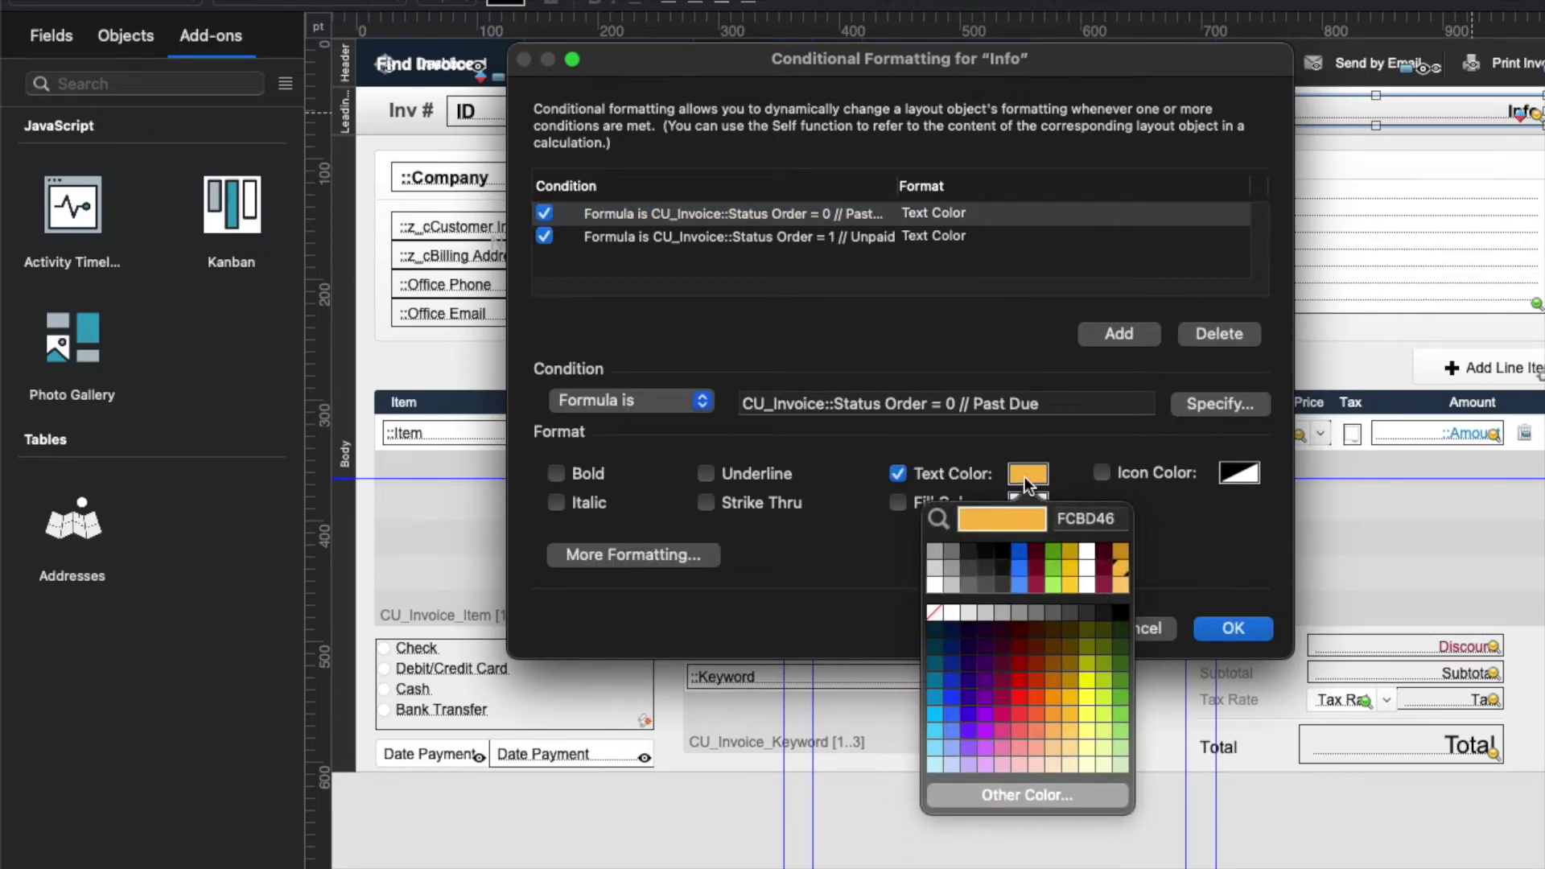
click(1104, 565)
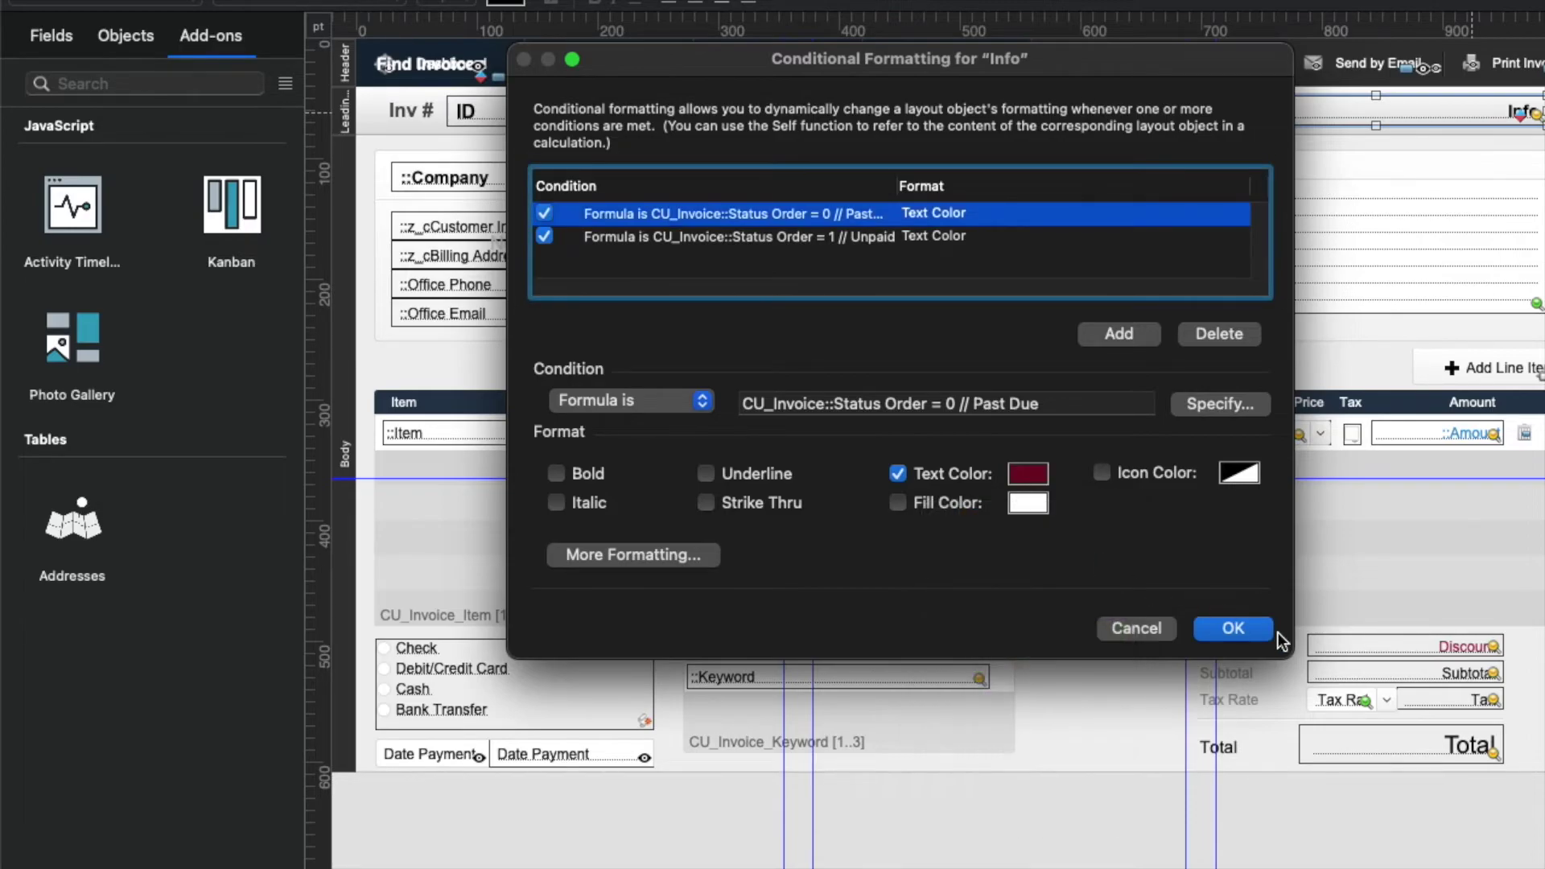
click(912, 241)
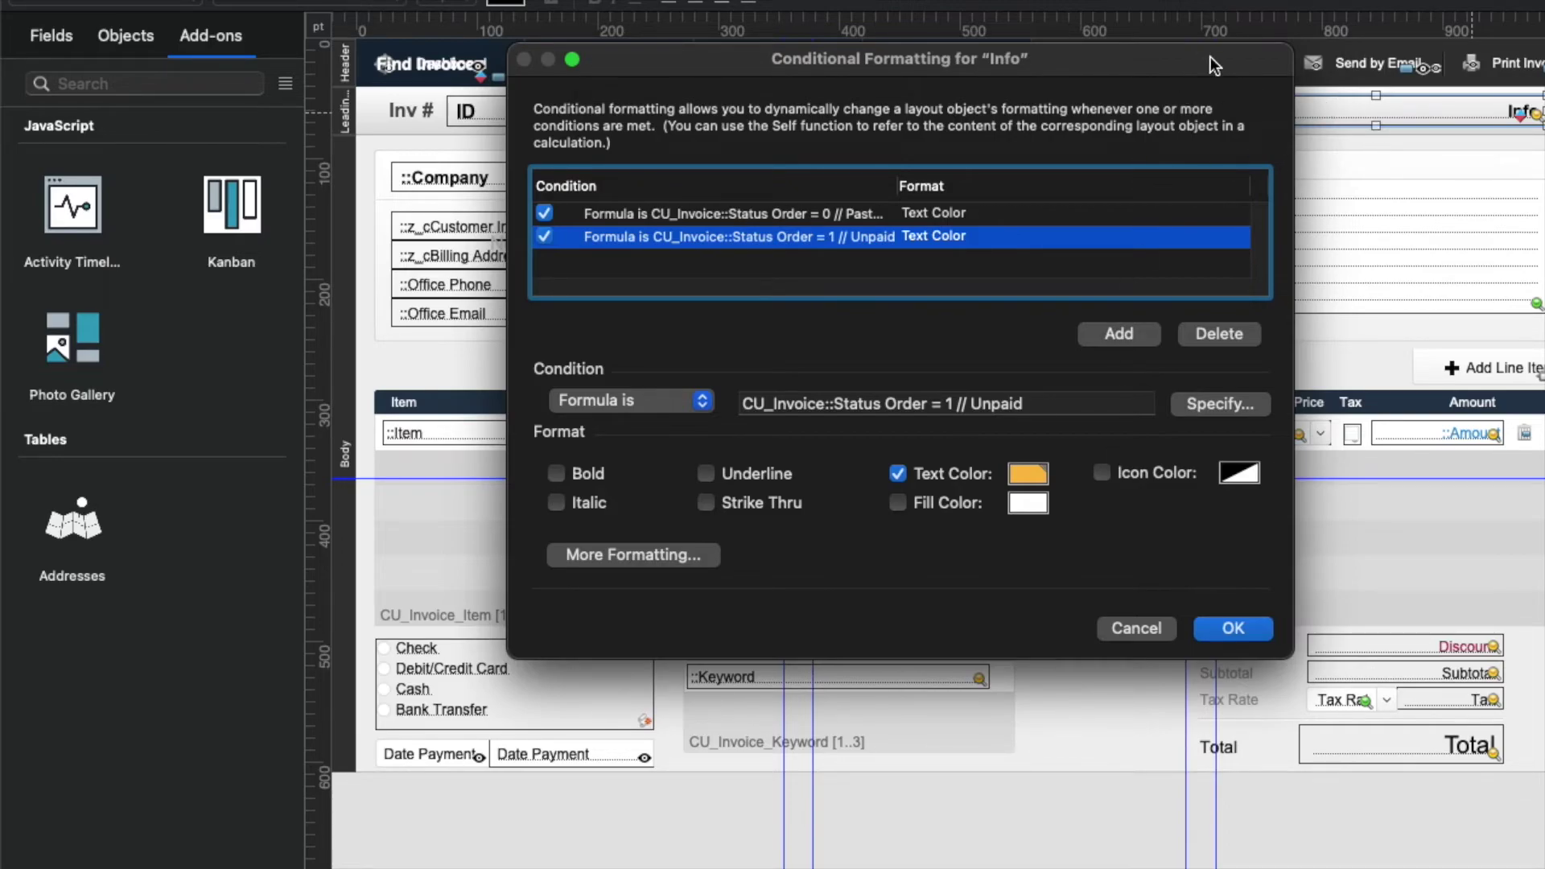
drag(1211, 64, 1274, 272)
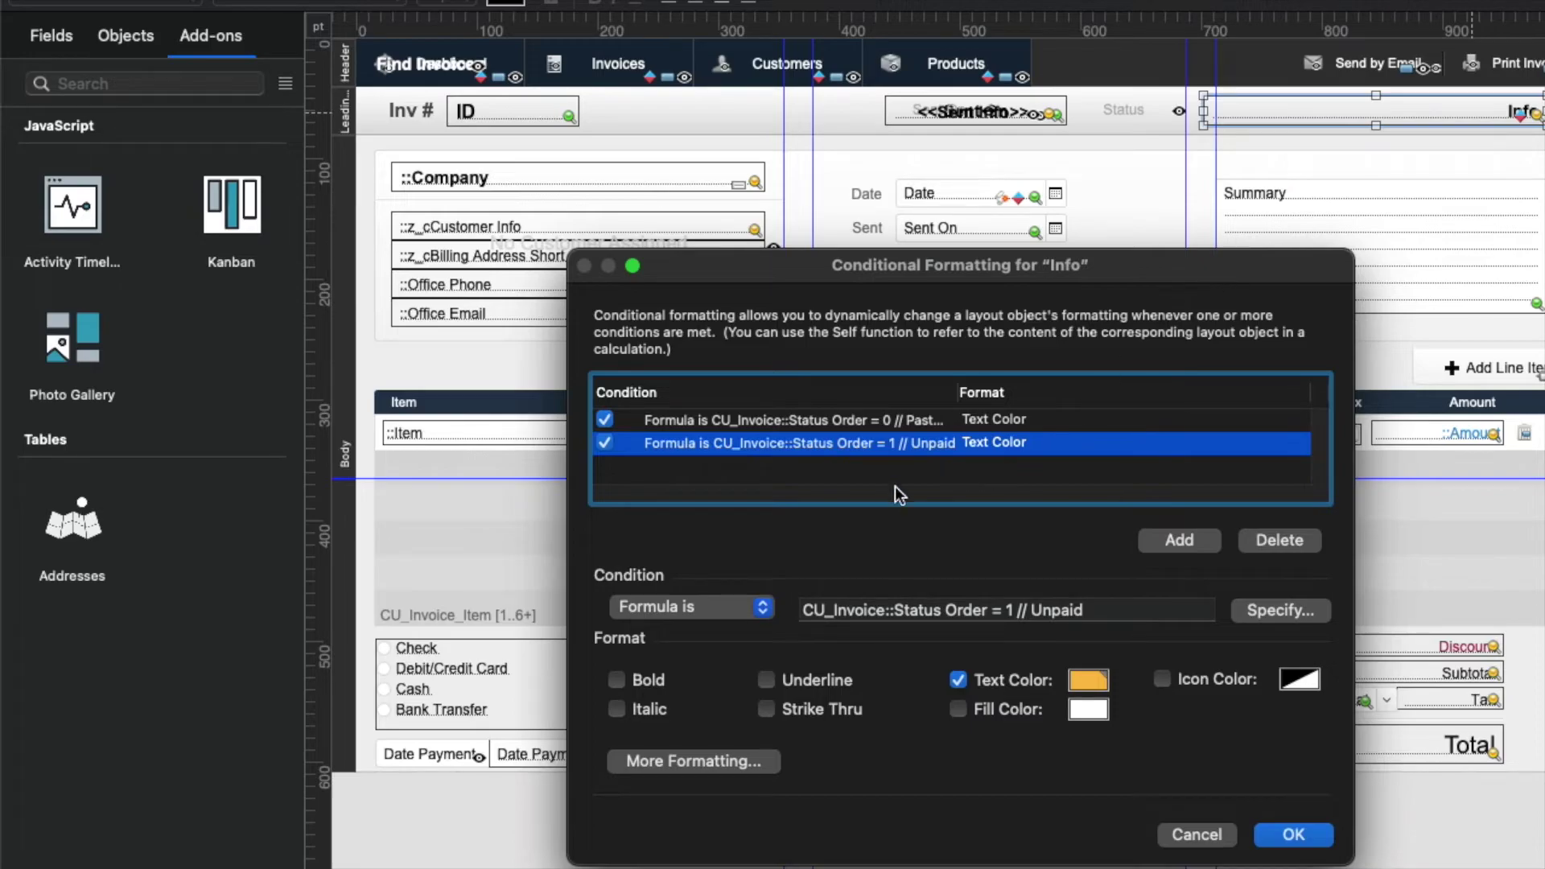
Step: Add a third, formula-based condition to the Info field's formatting rules
click(1180, 543)
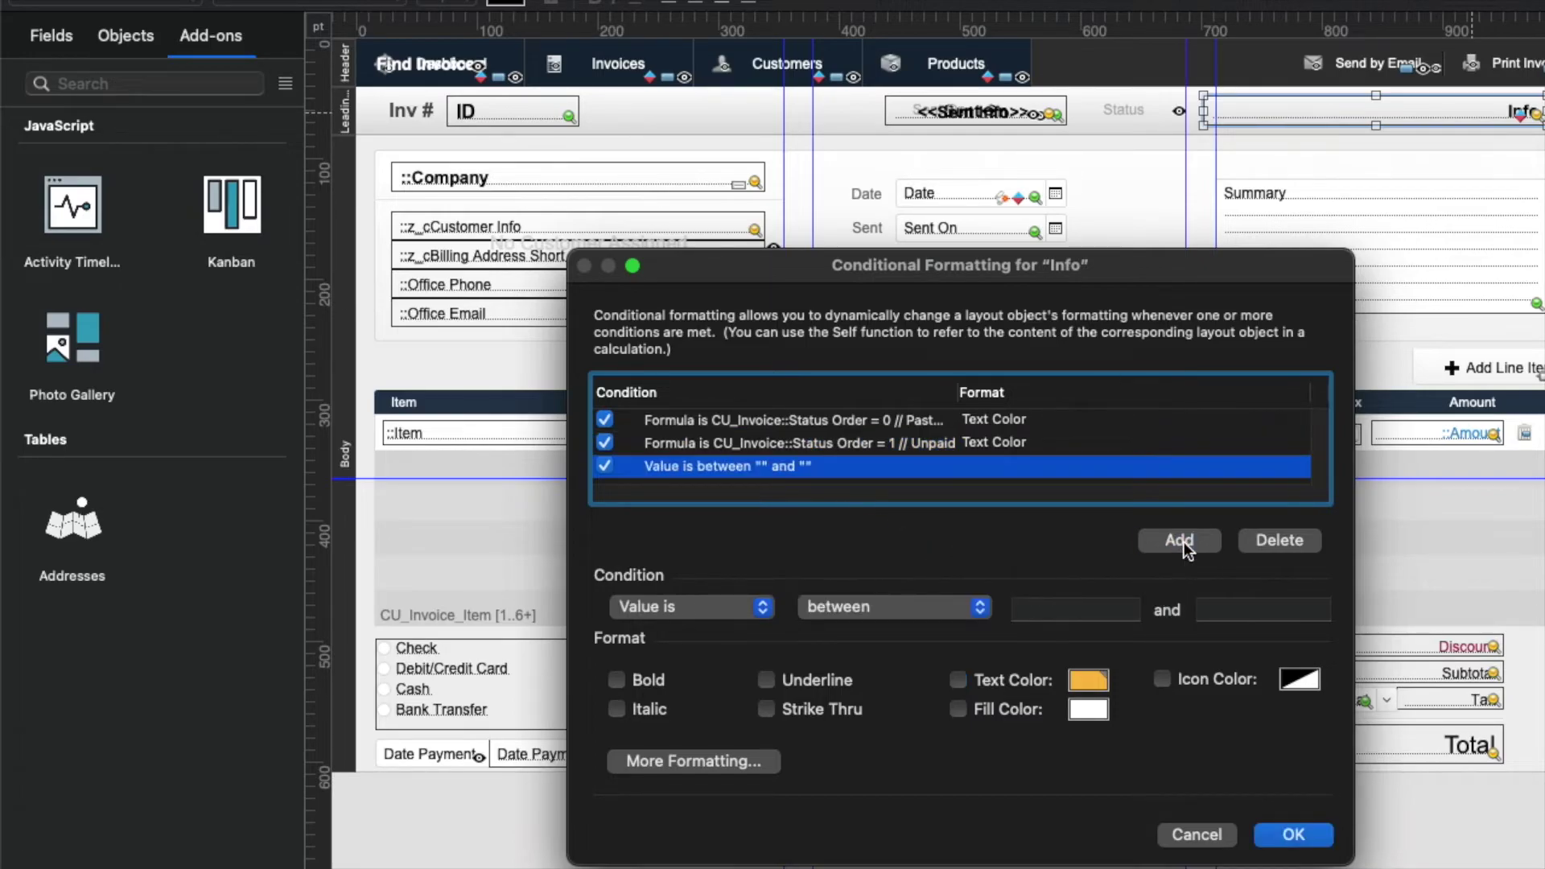
click(711, 610)
click(697, 636)
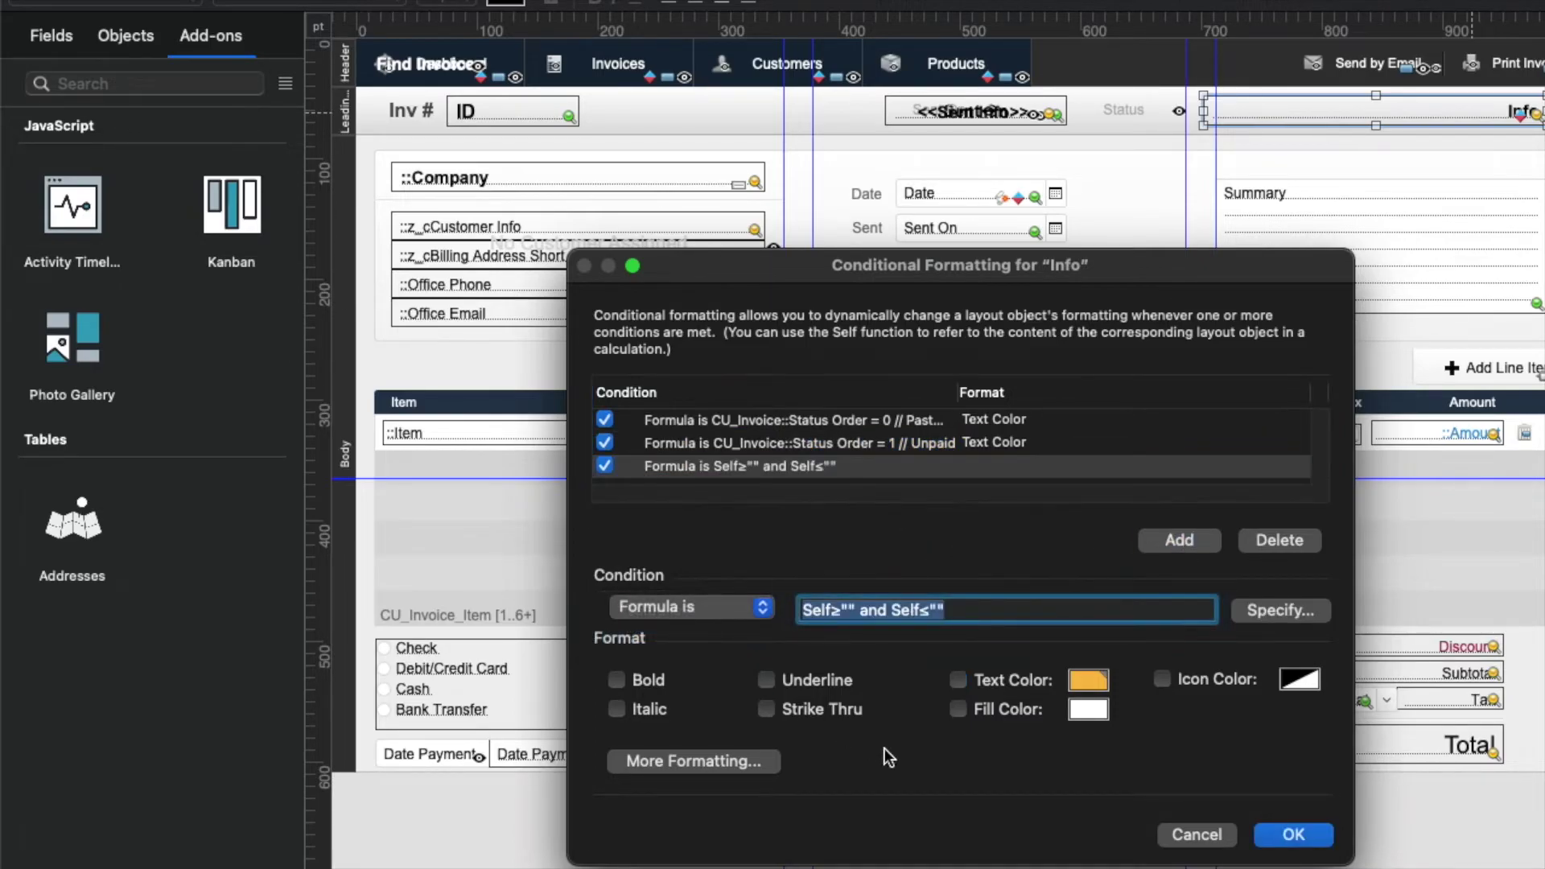
text(isempty)
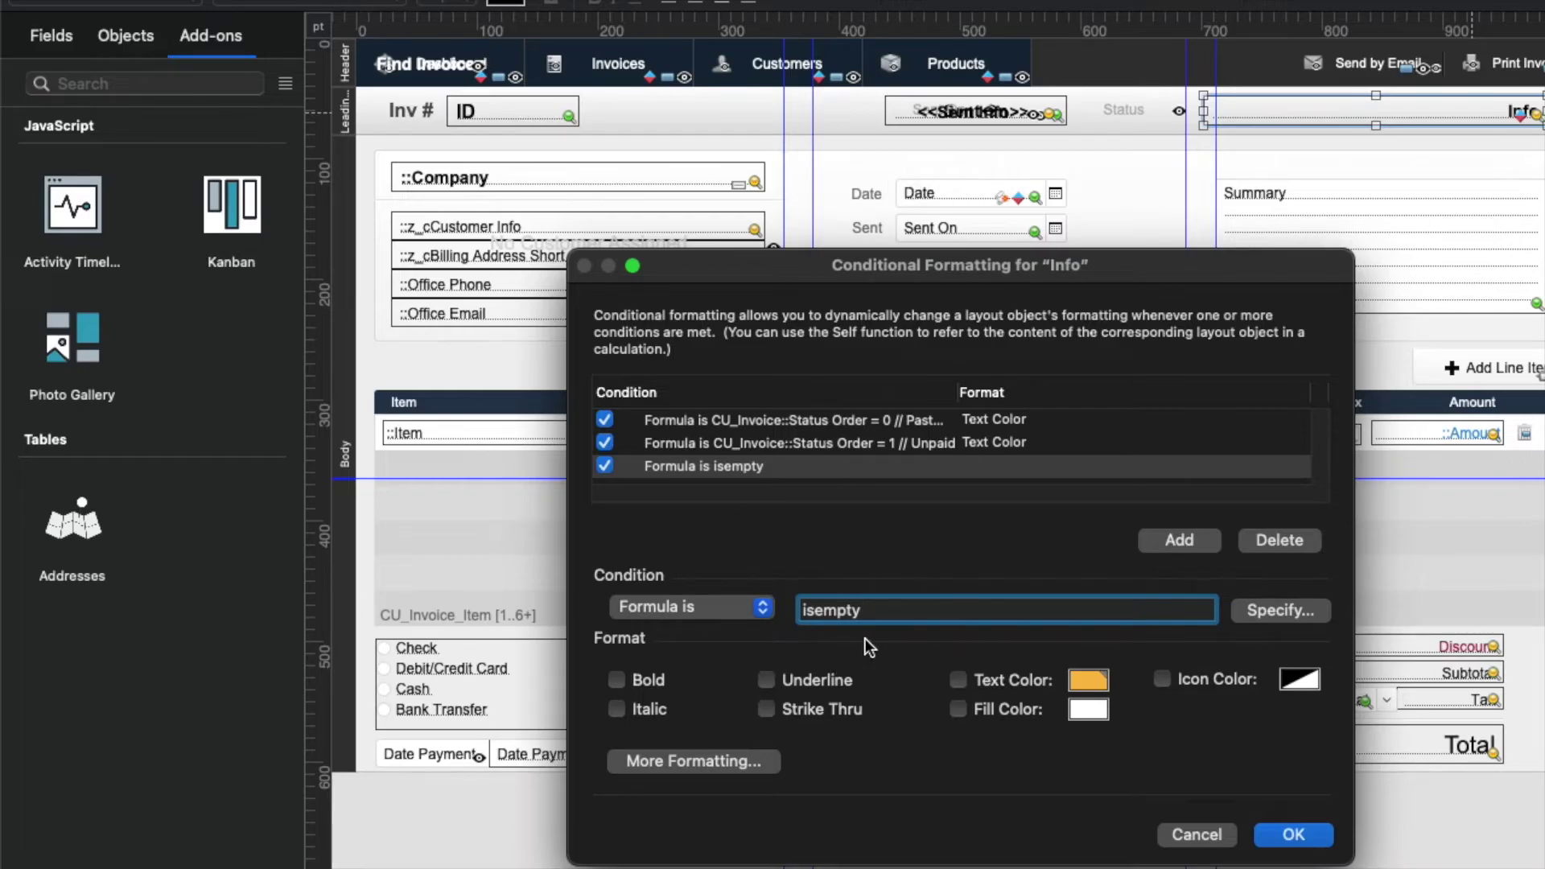
Step: Set its formula to IsEmpty ( CU_Invoice::Date ) and enable a fill colour
click(1280, 610)
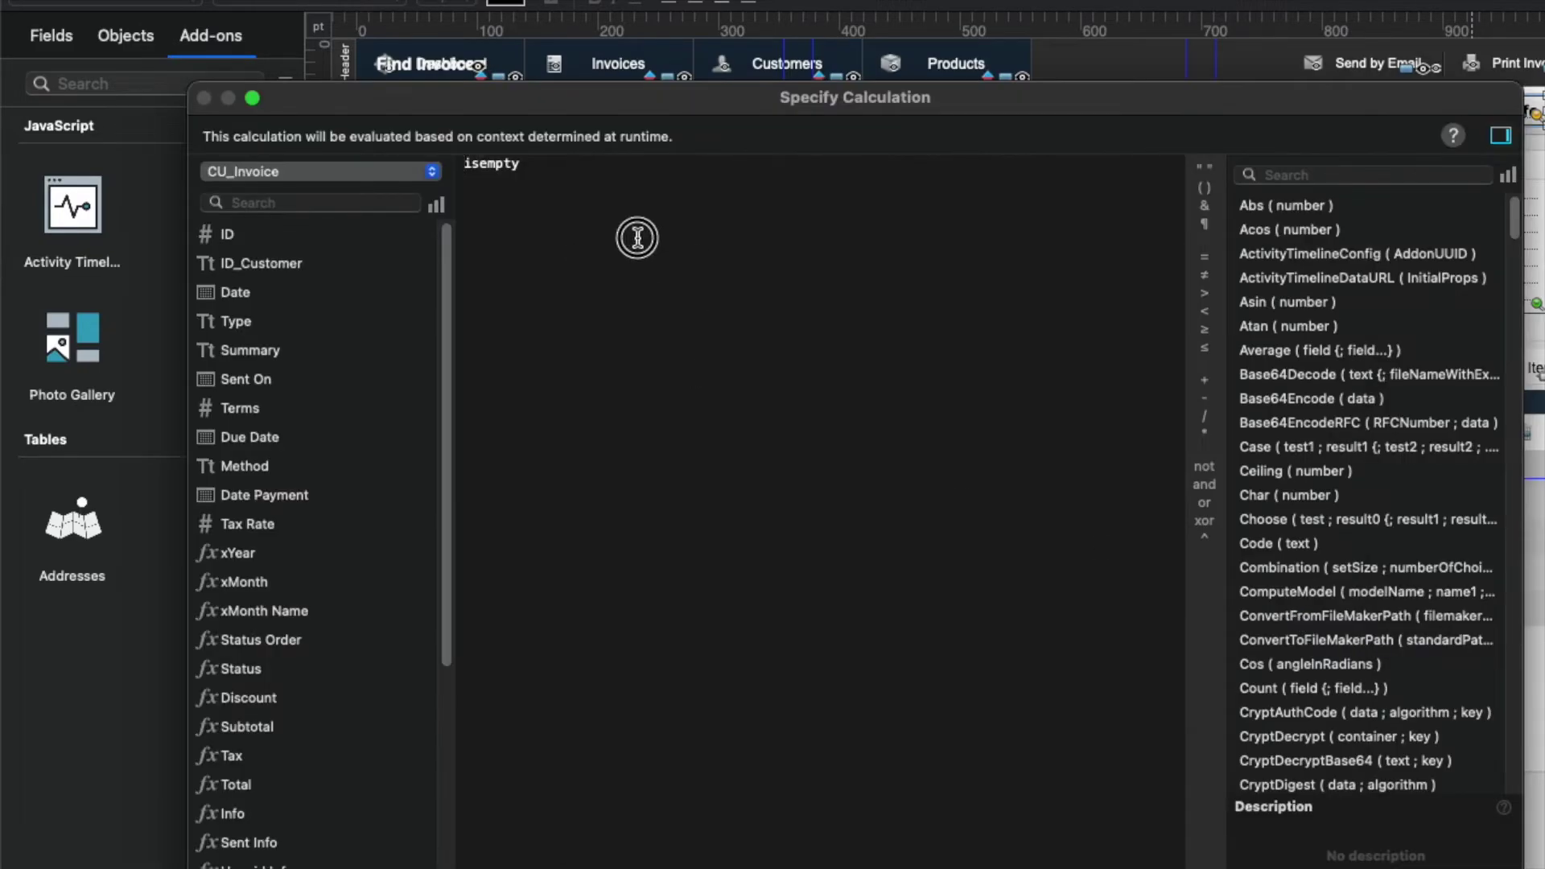
double_click(637, 237)
text(isempty)
key(Return)
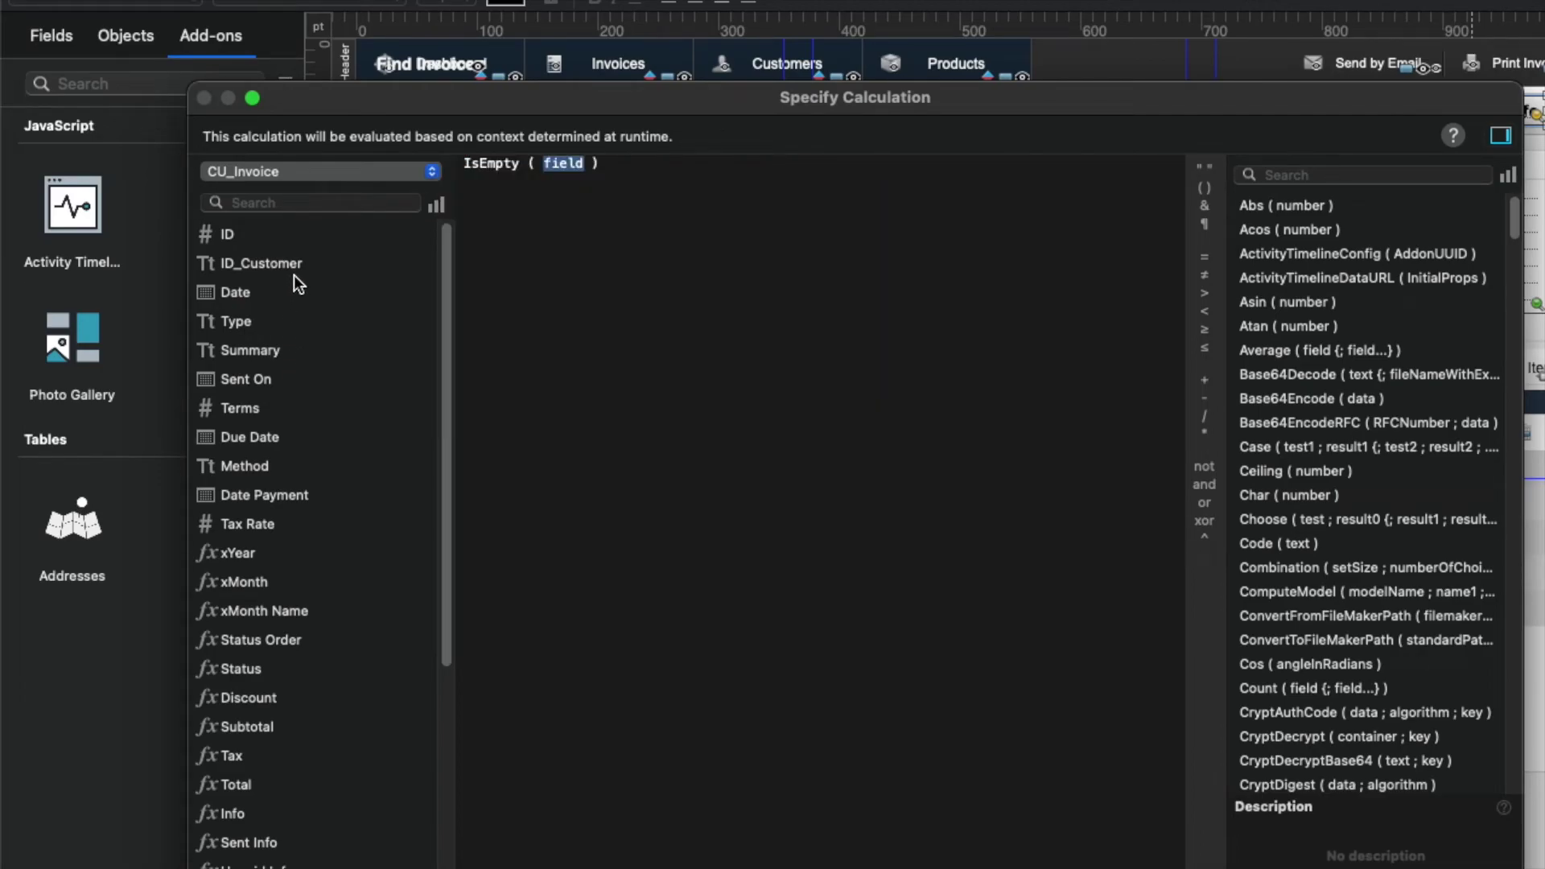
double_click(288, 295)
key(Return)
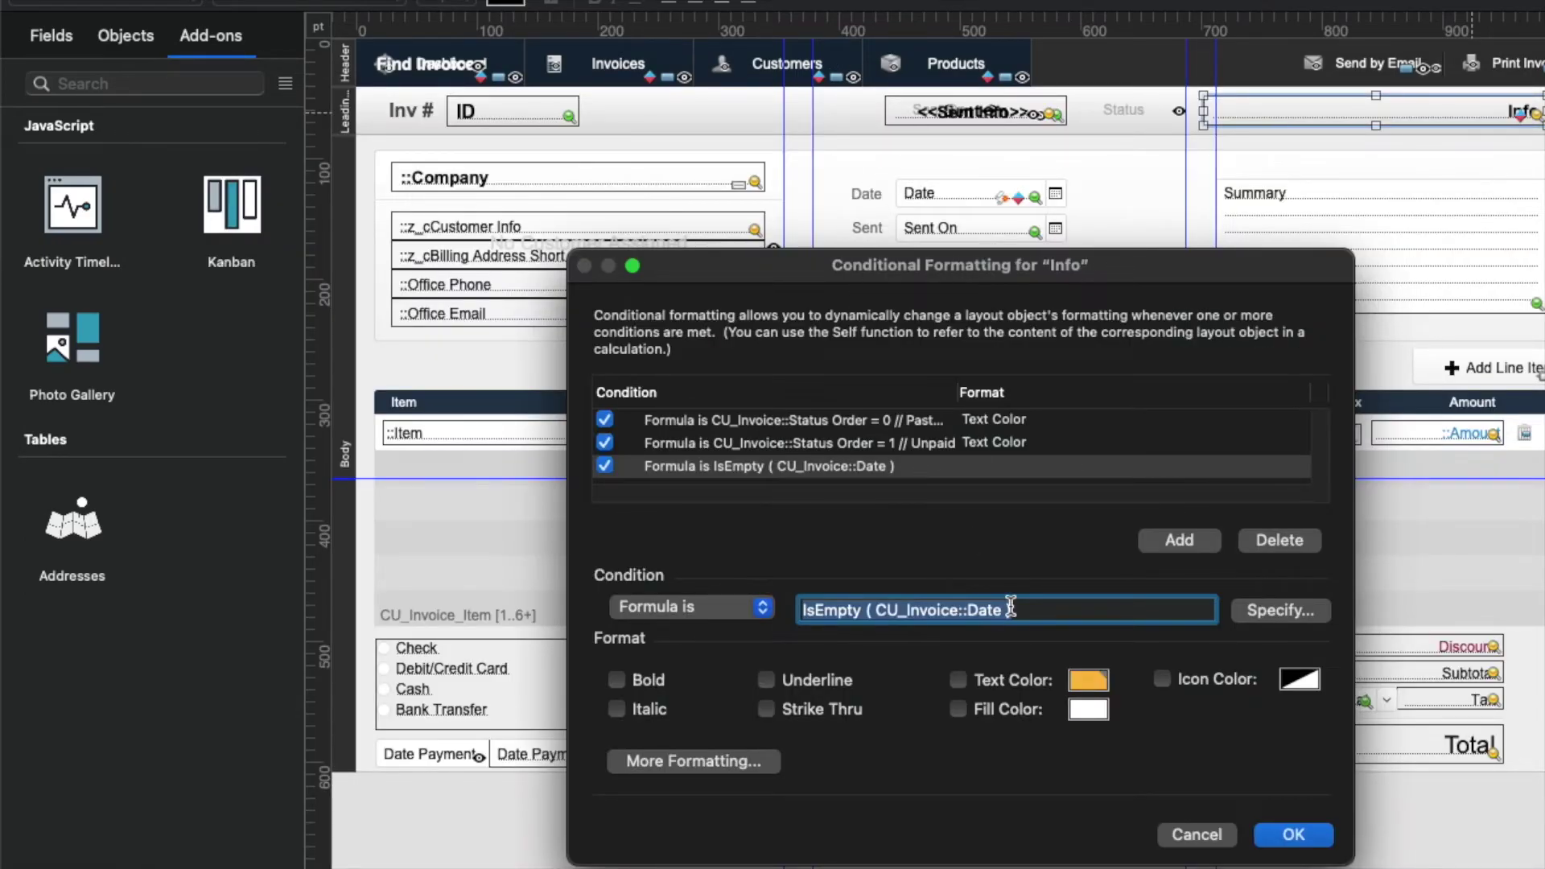
click(969, 705)
click(1091, 712)
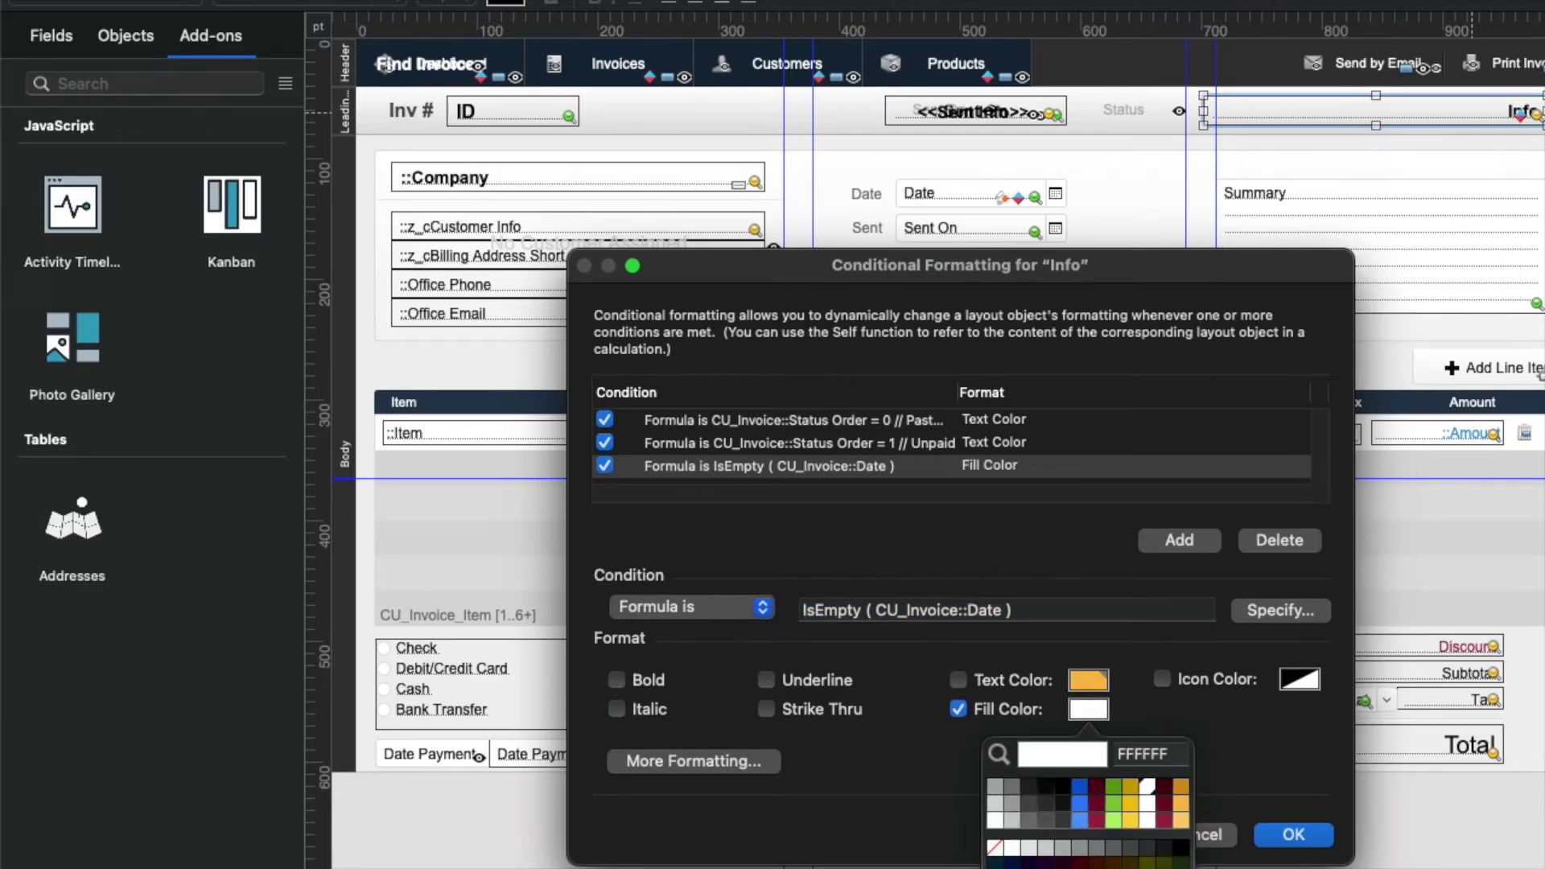
Step: Give the empty-Date rule a bright yellow fill and dark red text, then close the rules
click(1146, 784)
click(985, 680)
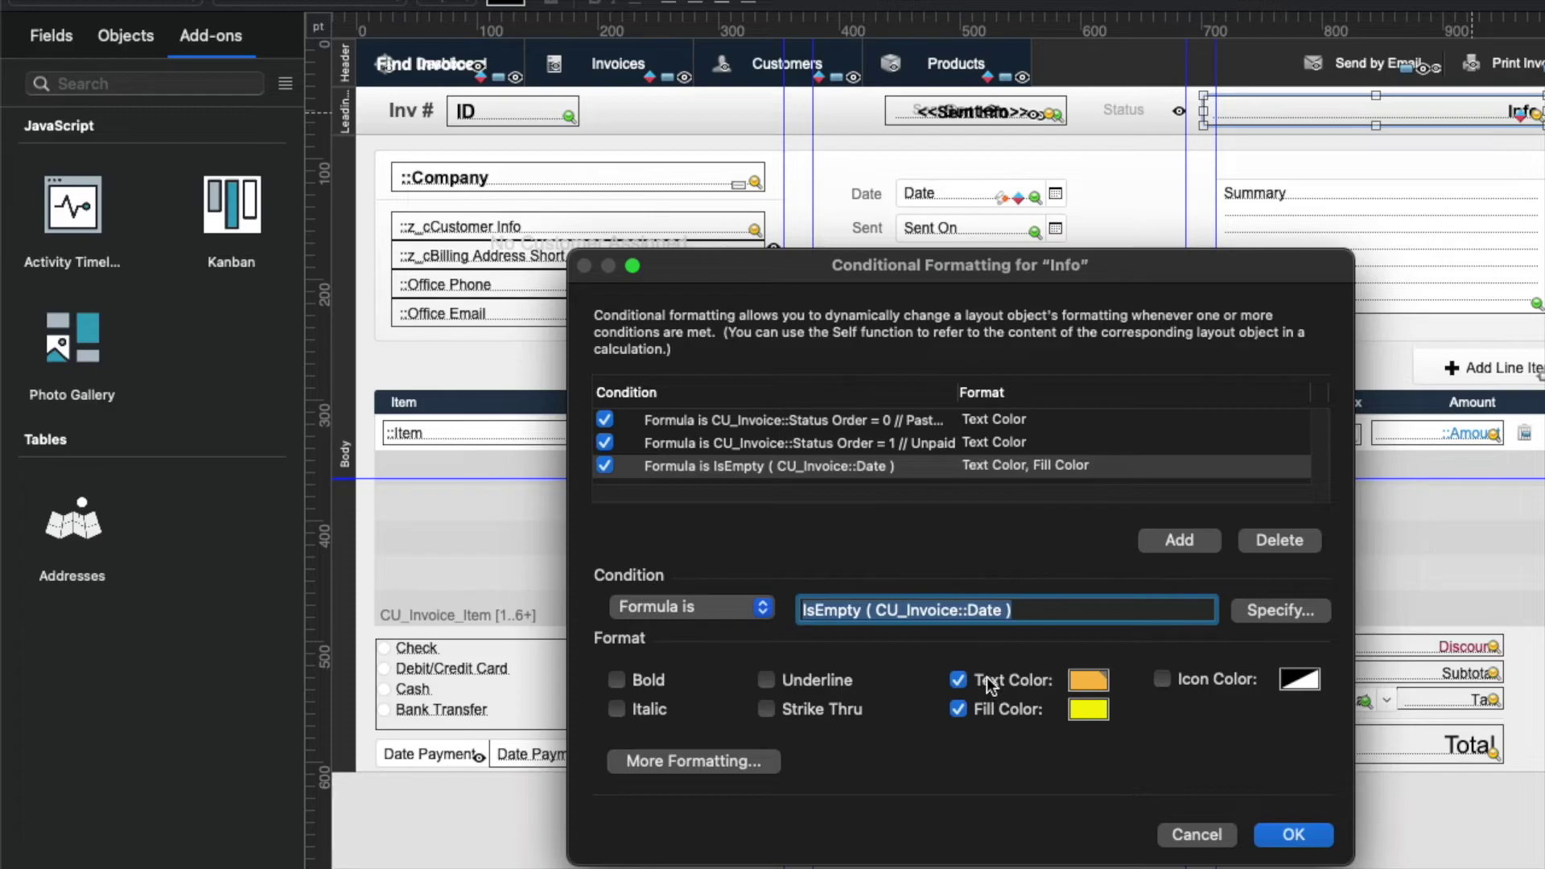
click(1105, 680)
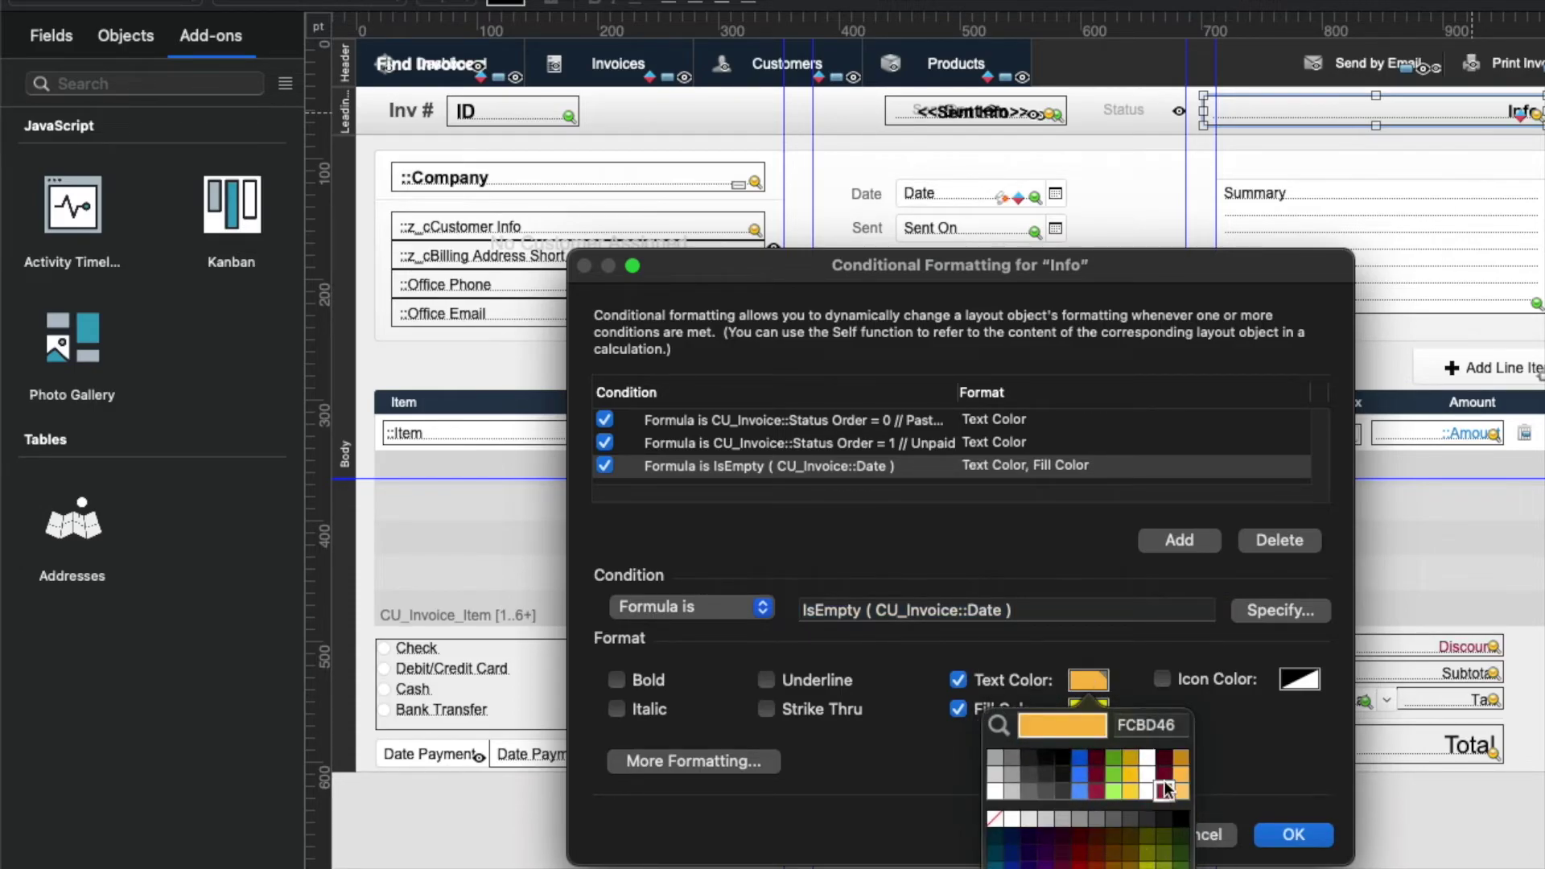
click(1161, 774)
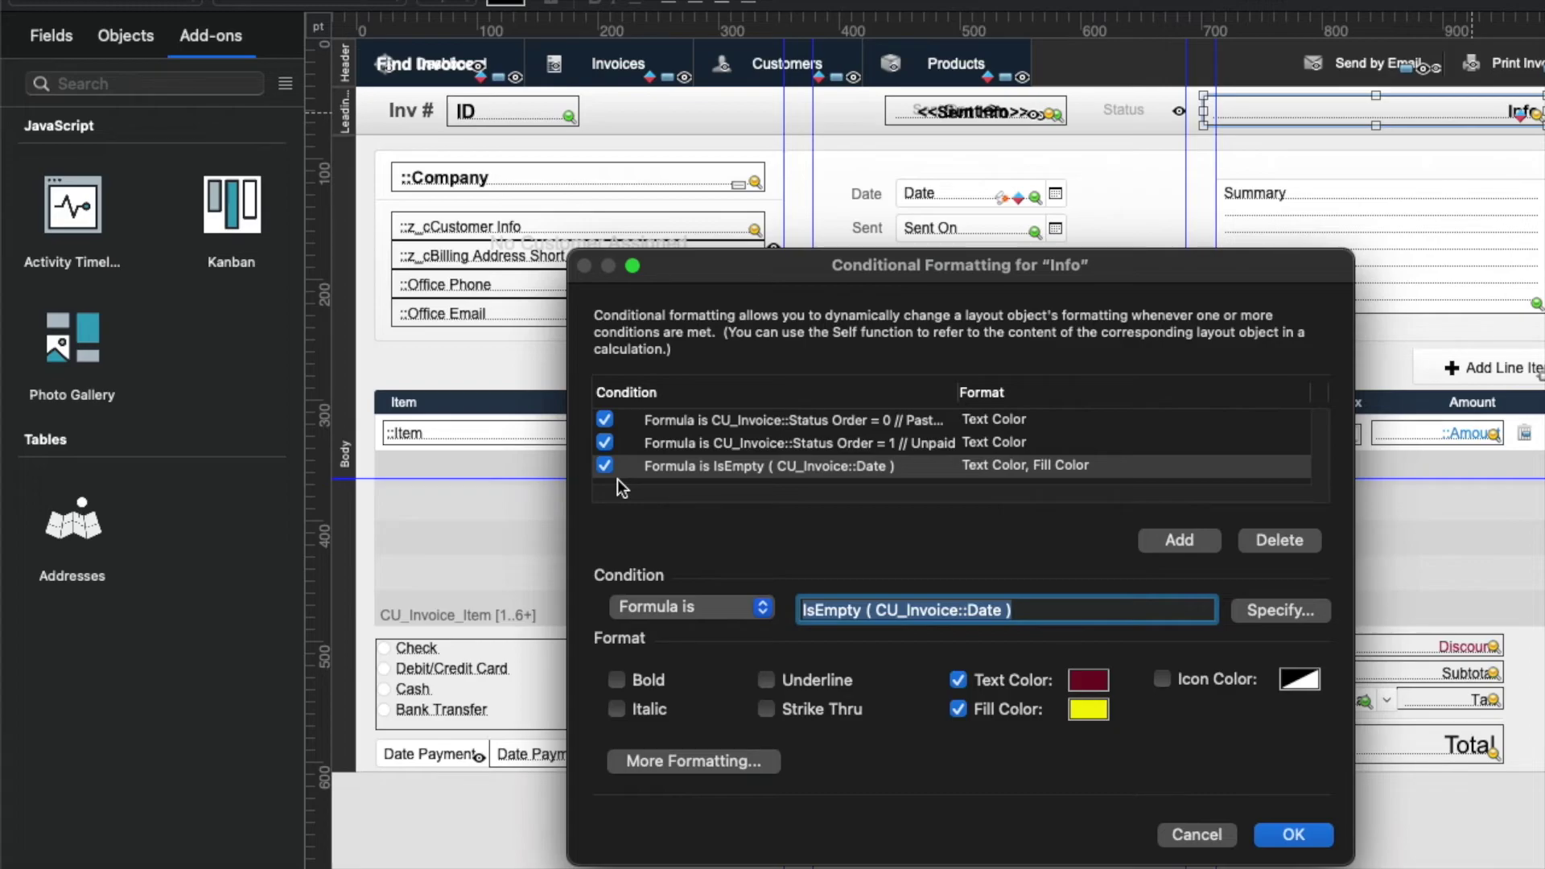
click(1293, 835)
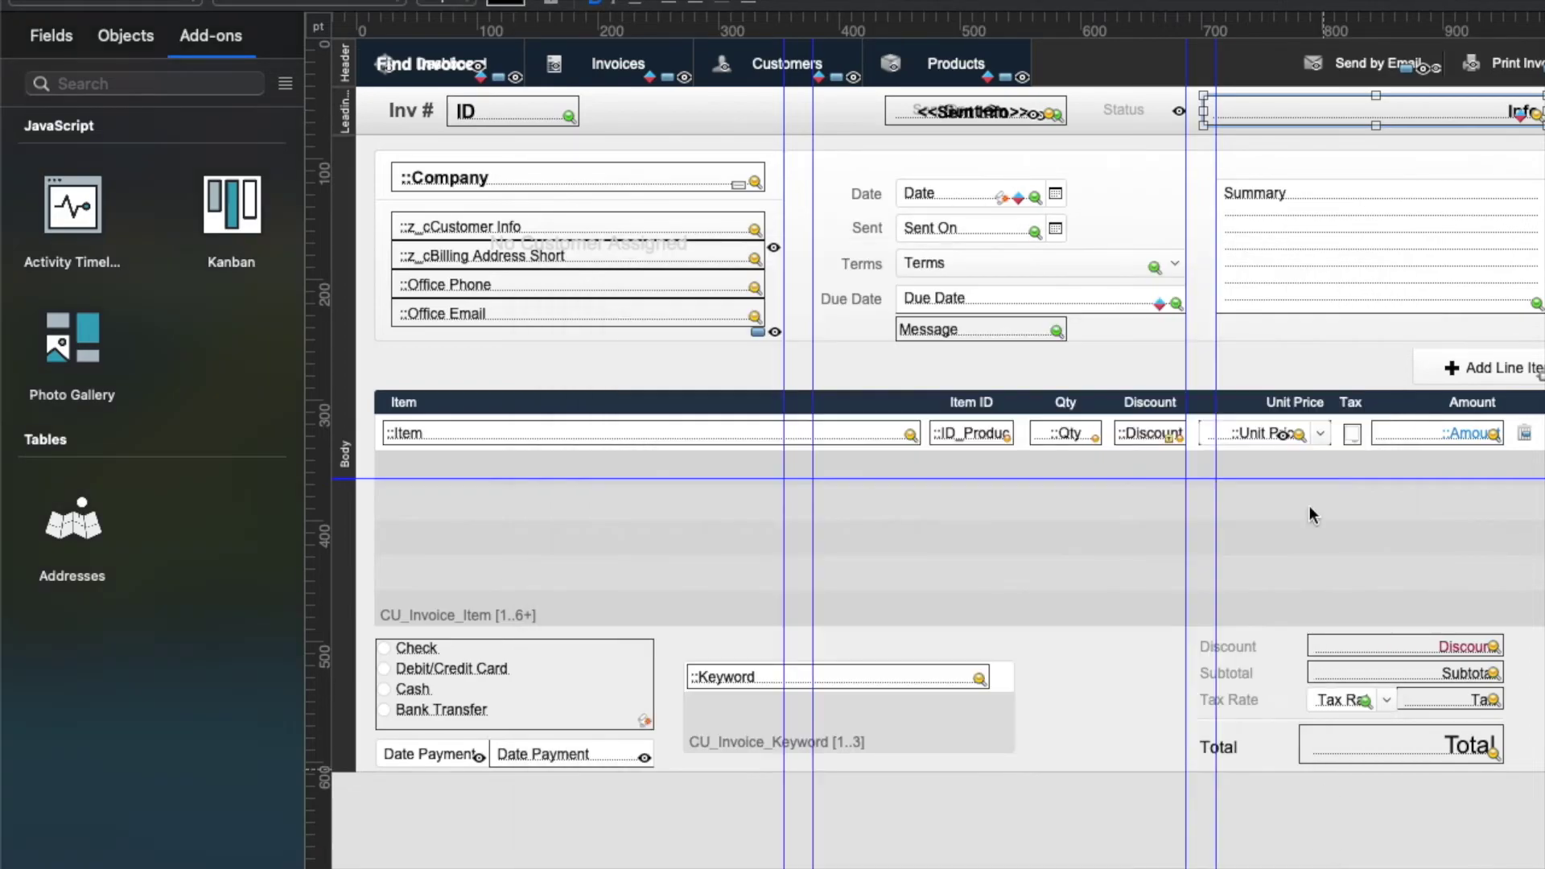
Step: In Browse mode, clear invoice 25785's January 10, 2021 Date and commit the record
key(super+b)
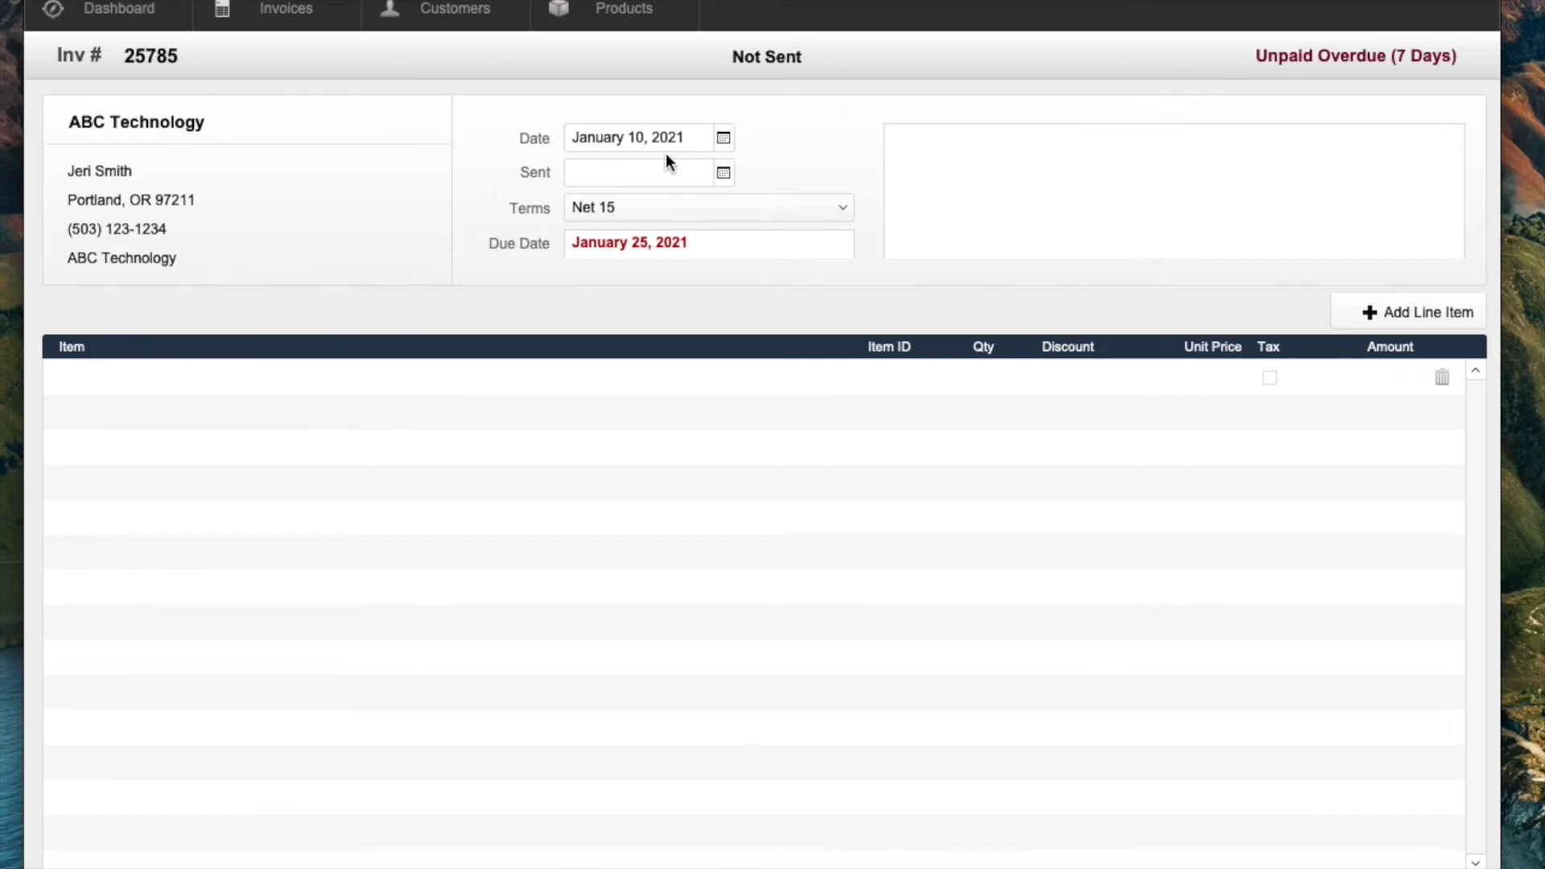
triple_click(665, 139)
key(BackSpace)
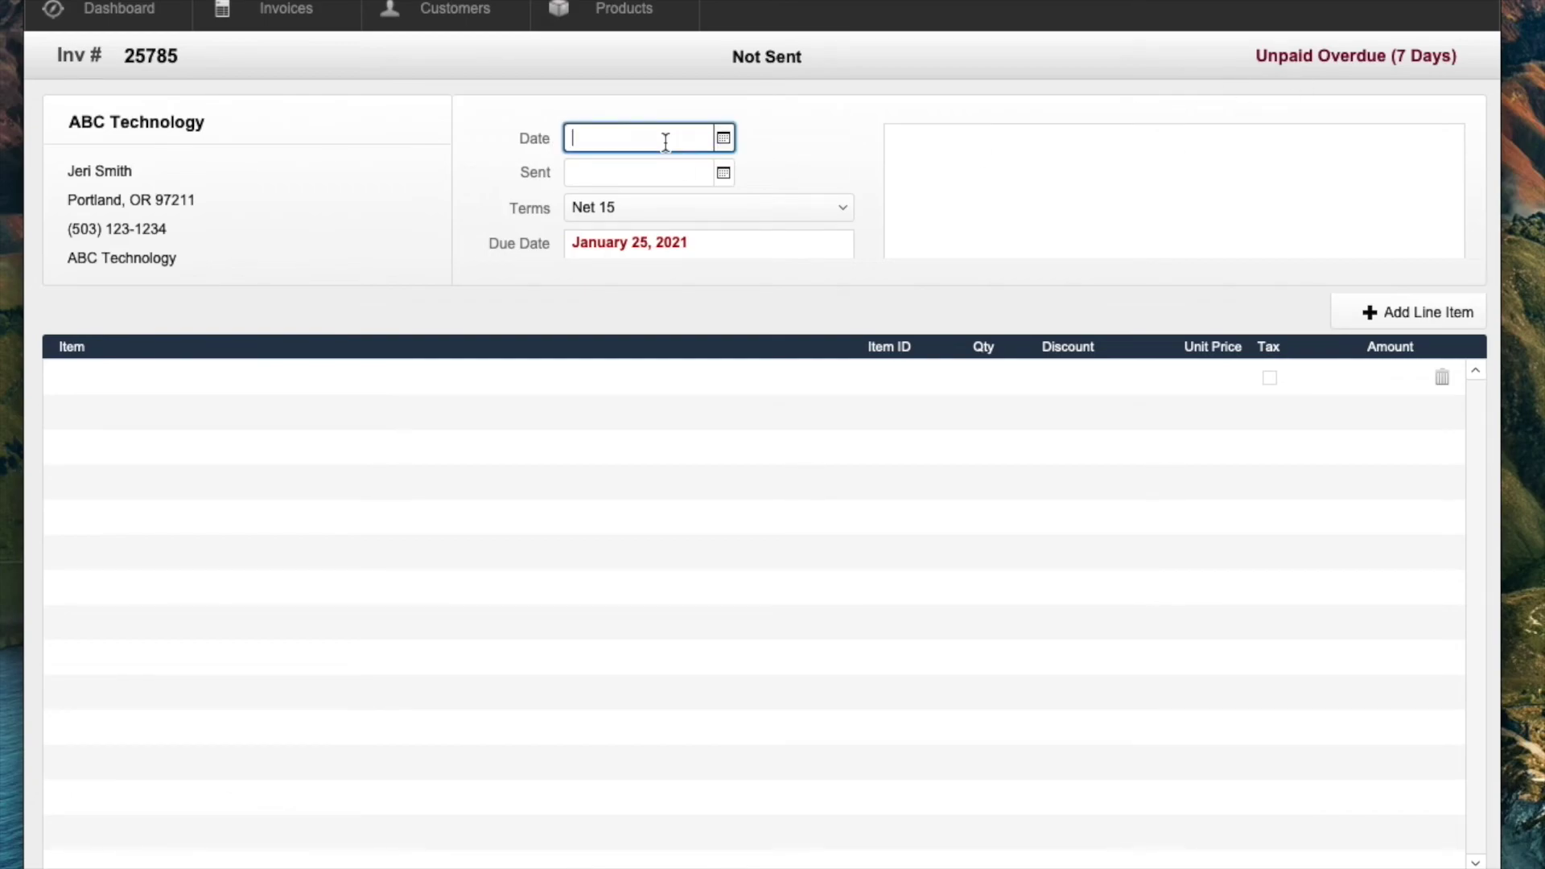
click(602, 119)
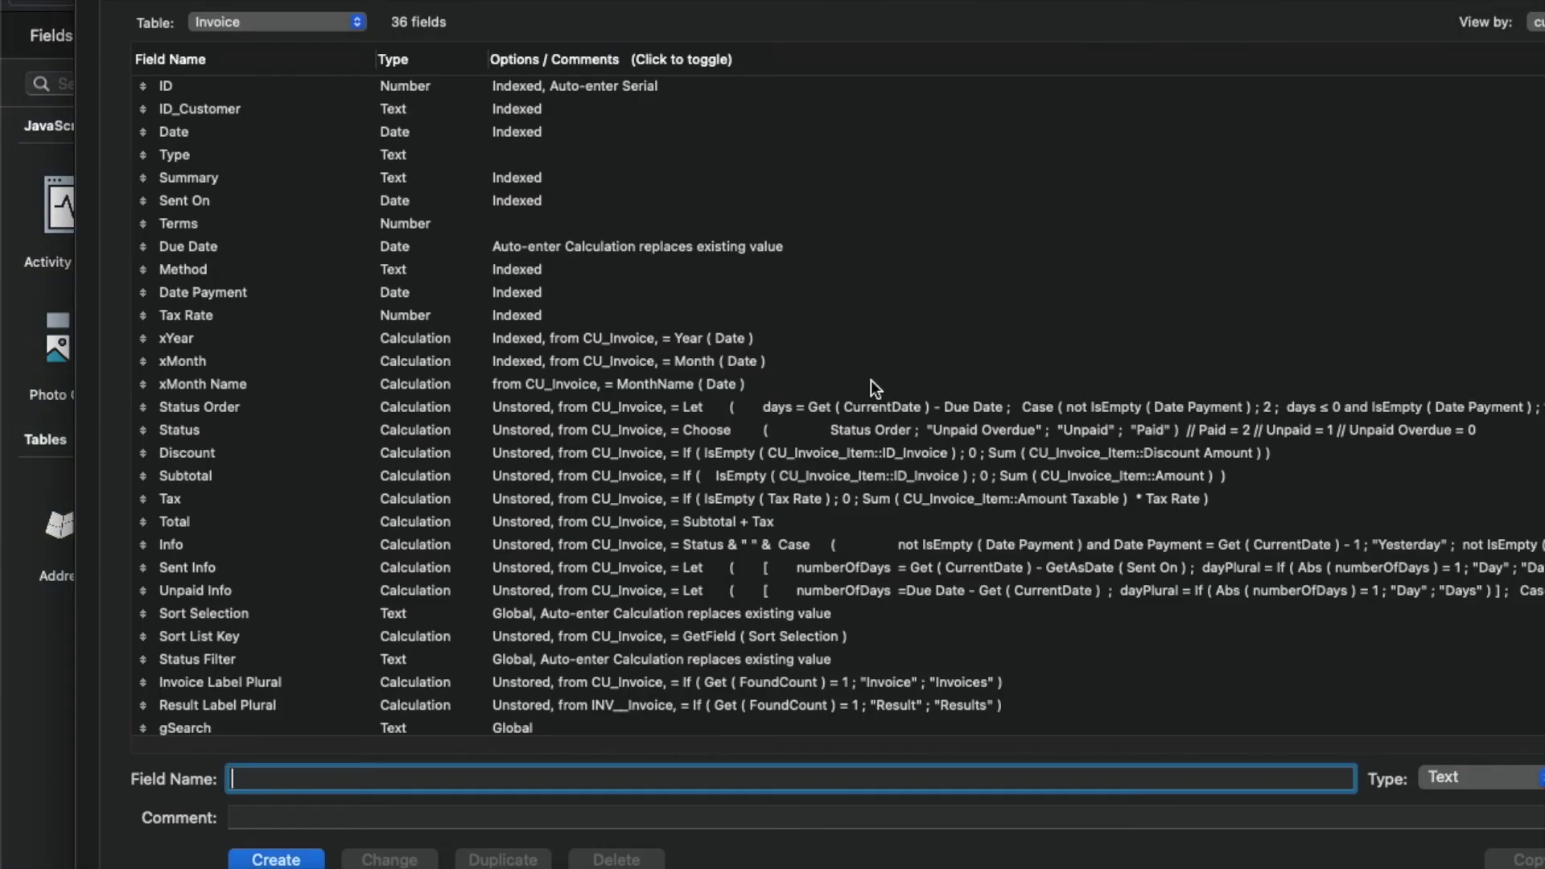
Step: Find the Info field in the Invoice field list and open its calculation
click(538, 312)
text(info)
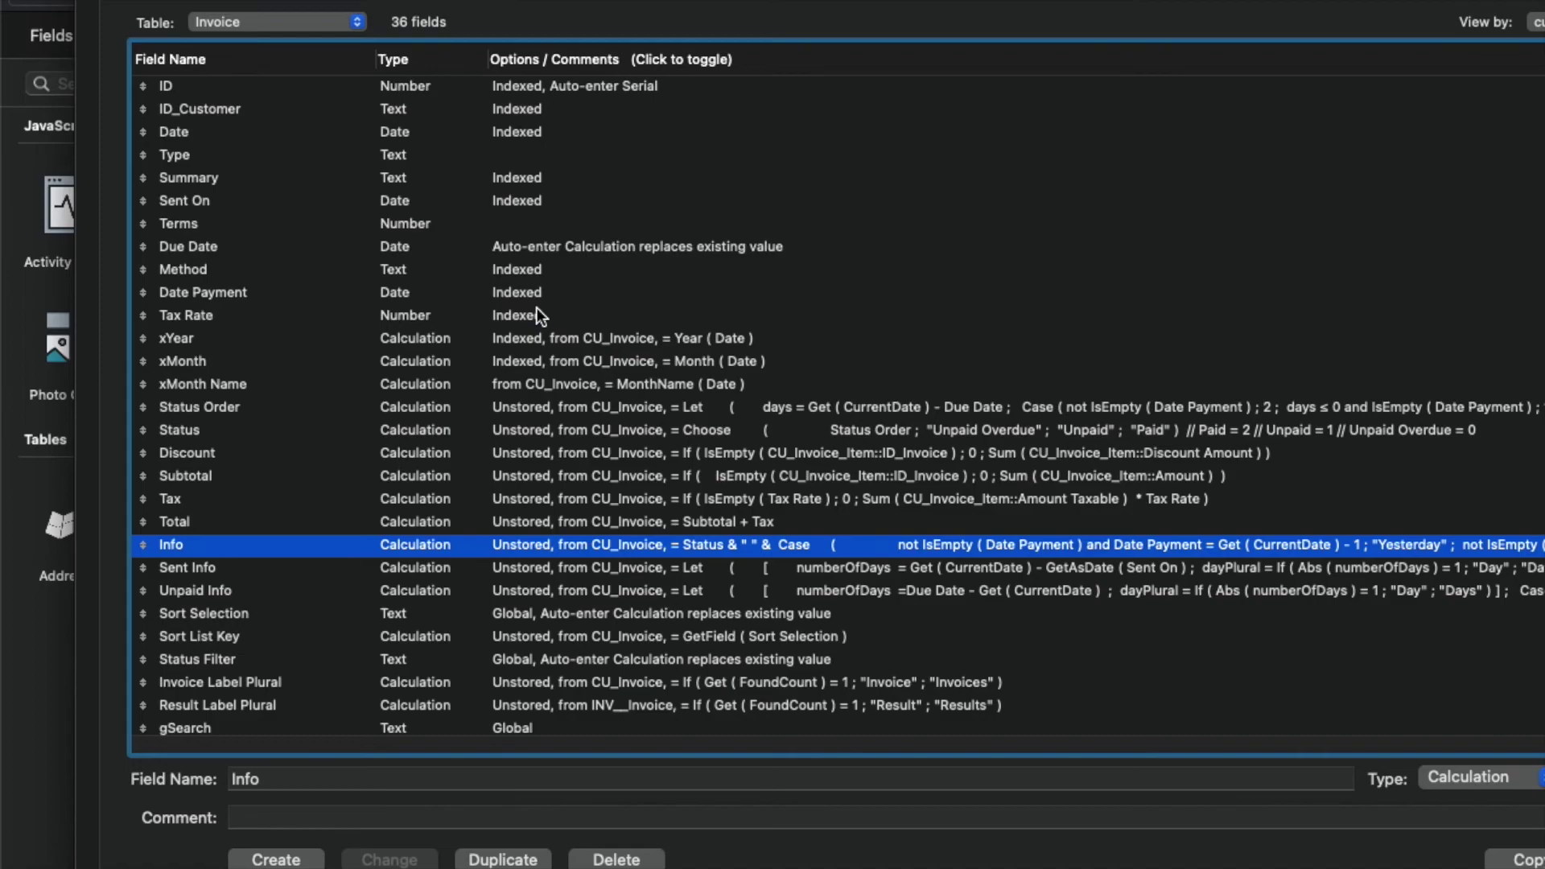
double_click(593, 543)
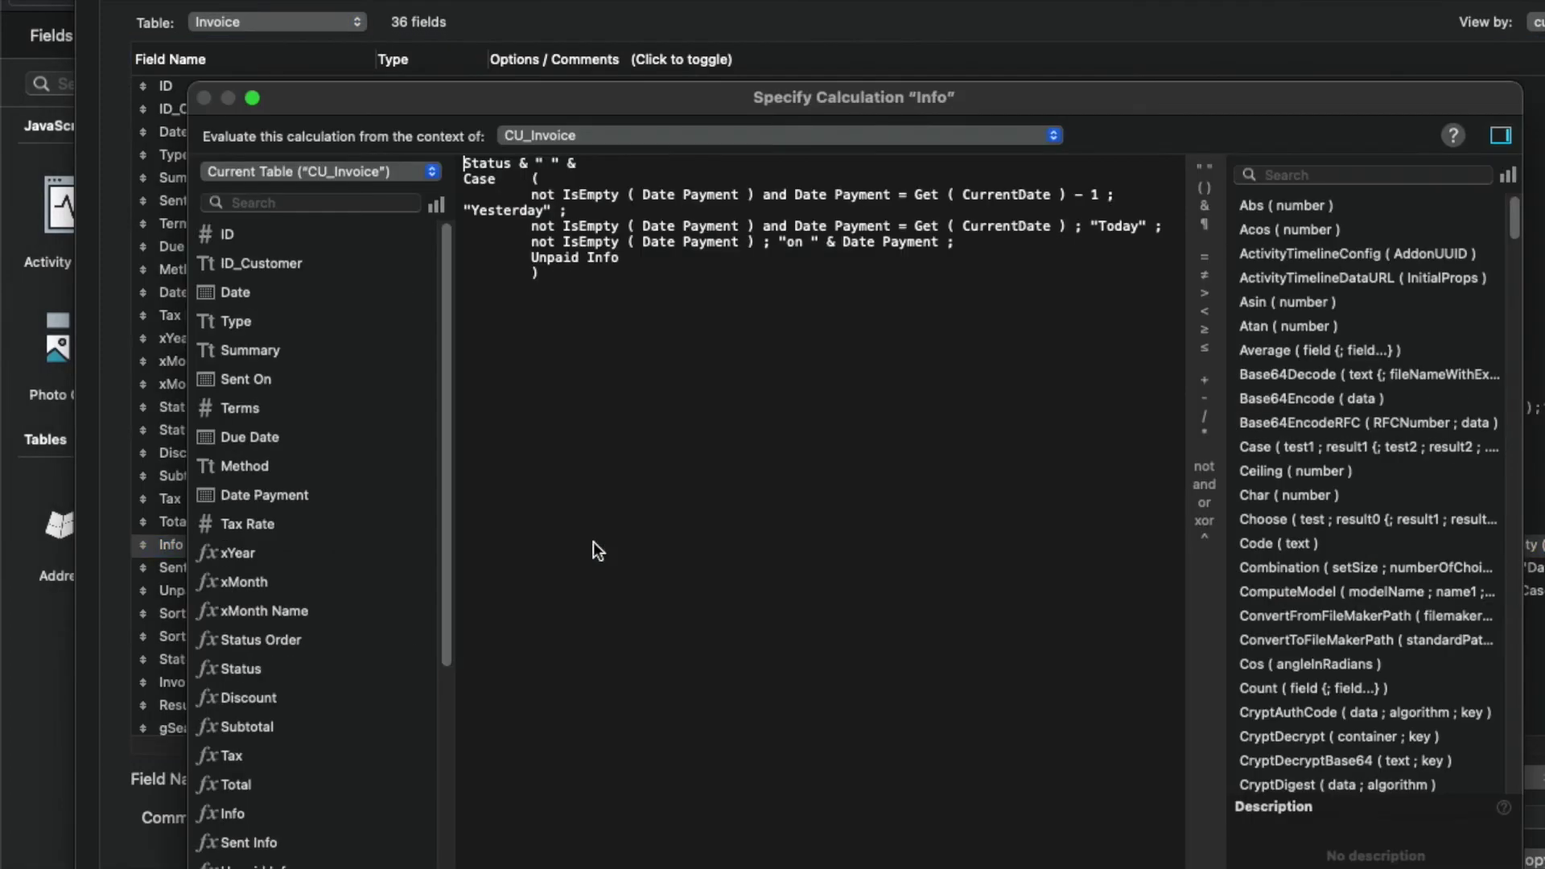
Step: Add IsEmpty ( Date ) ; "Invoice Date Missing" ; as the first Case condition and confirm
click(620, 170)
key(Down)
key(Return)
key(BackSpace)
key(BackSpace)
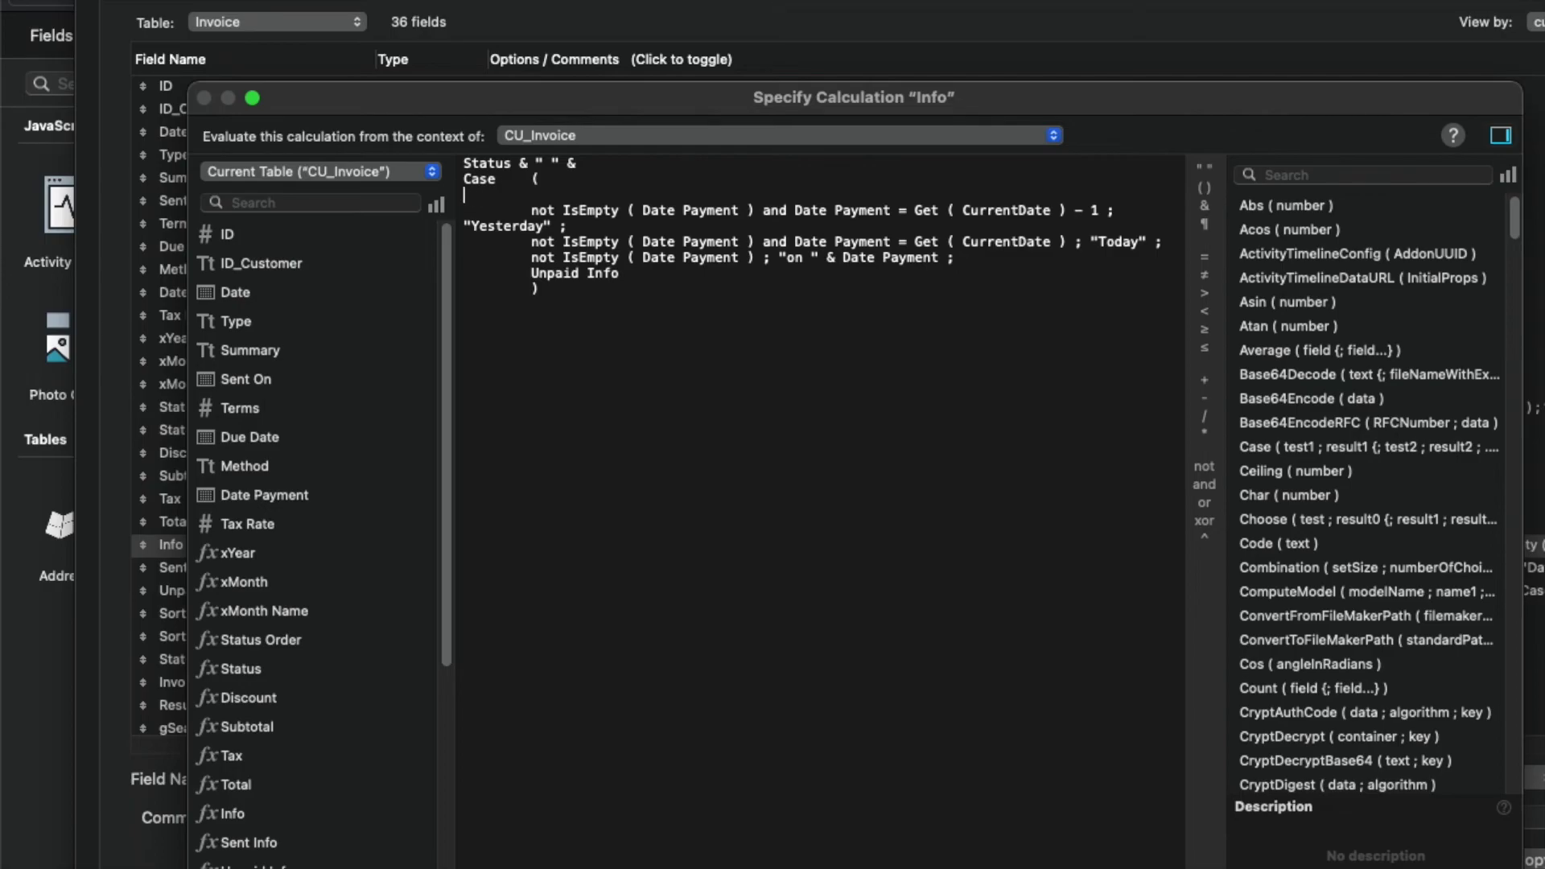
key(Tab)
text(is)
key(Return)
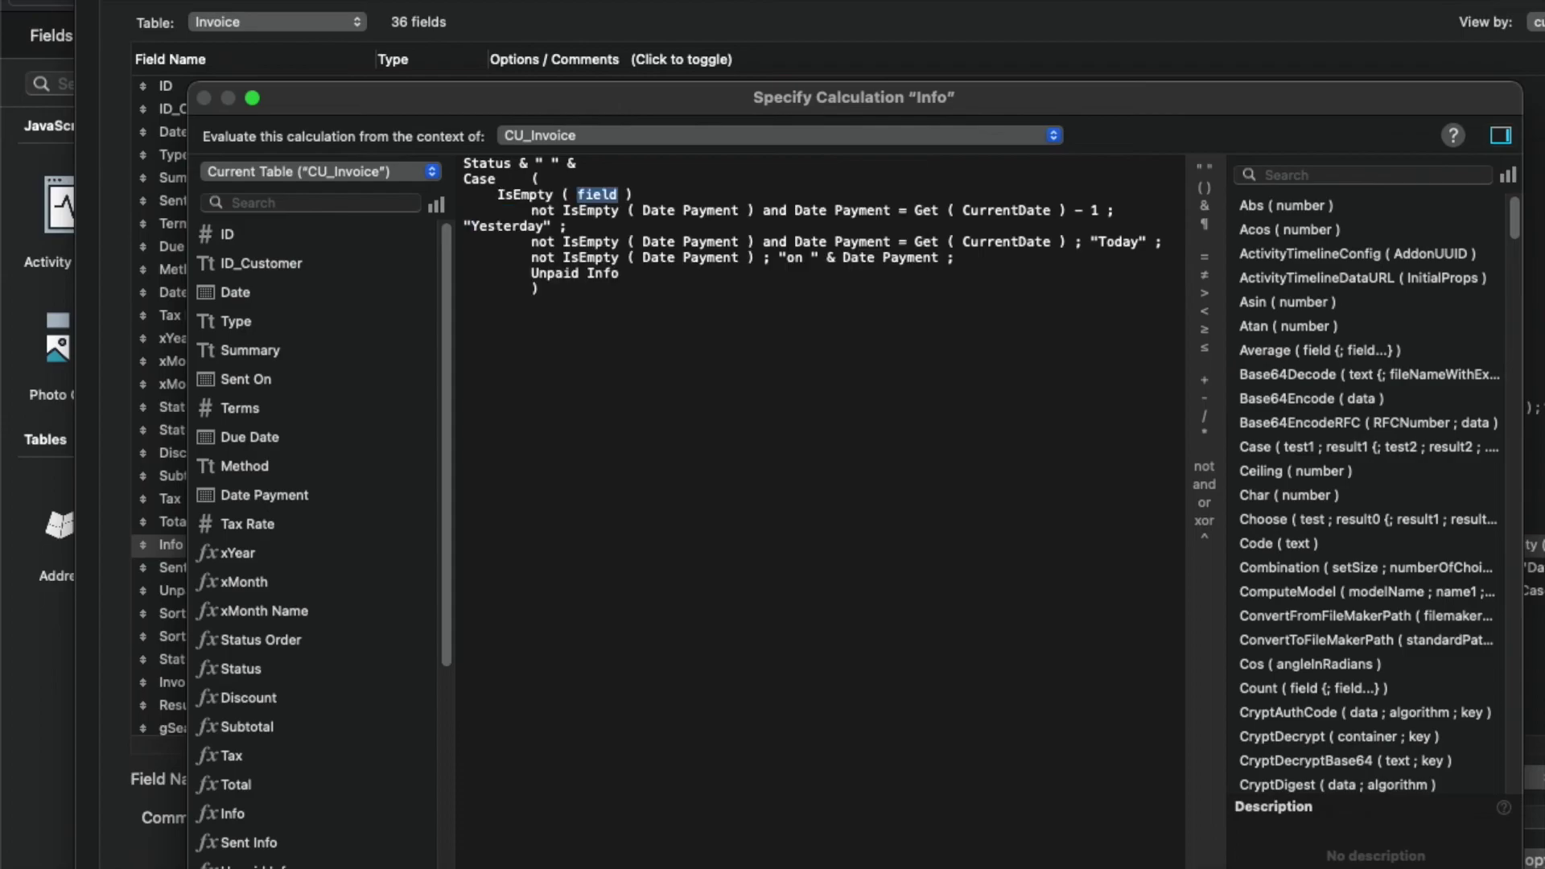
double_click(262, 293)
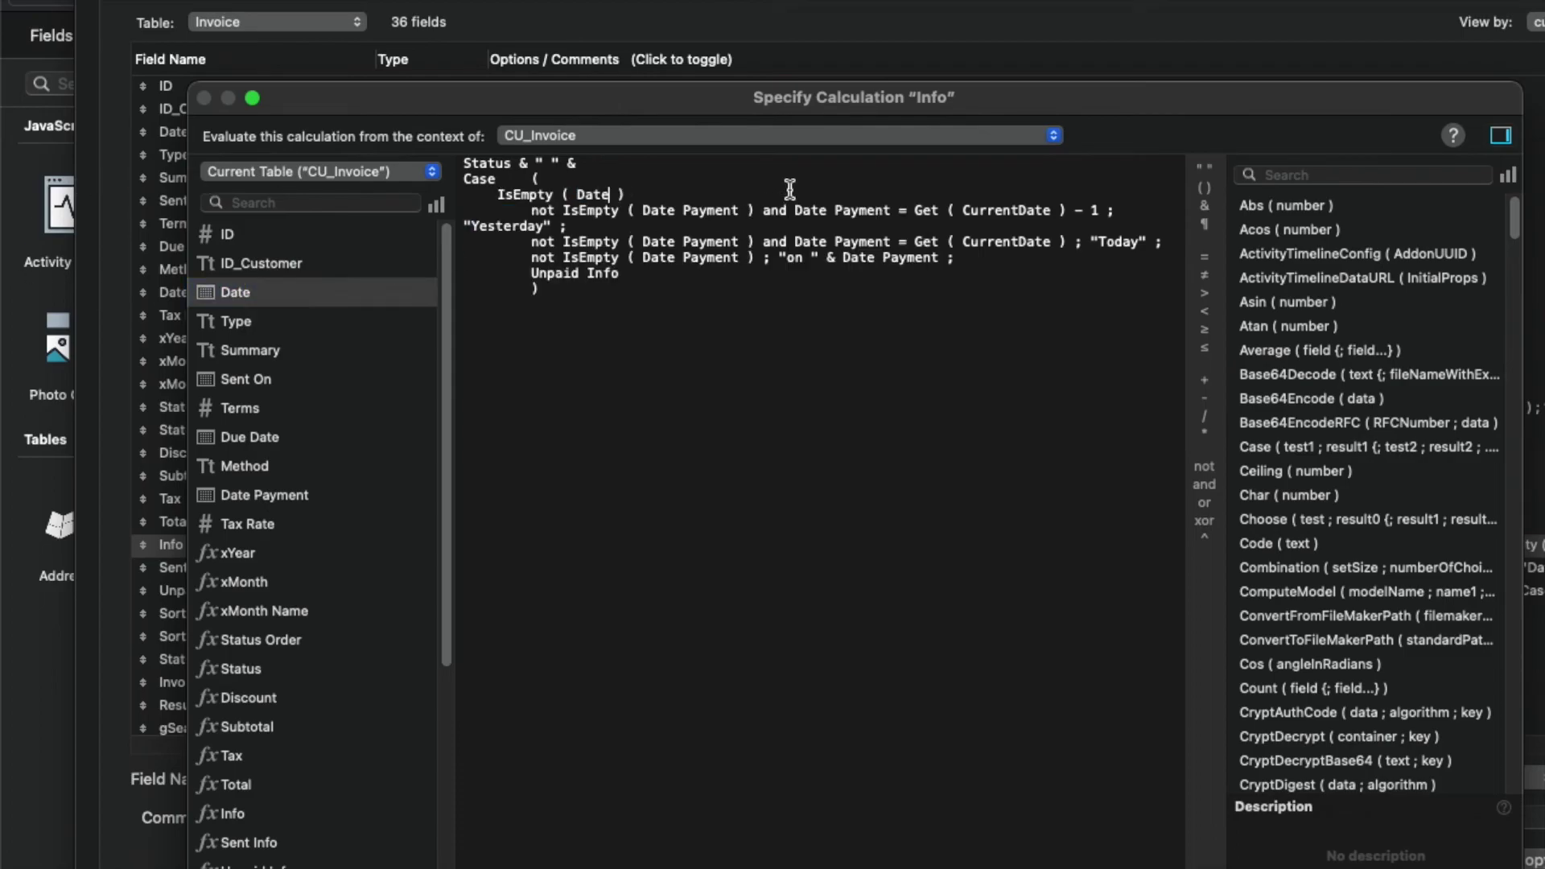
text(; "Invoice Date Missing" ;)
key(KP_Enter)
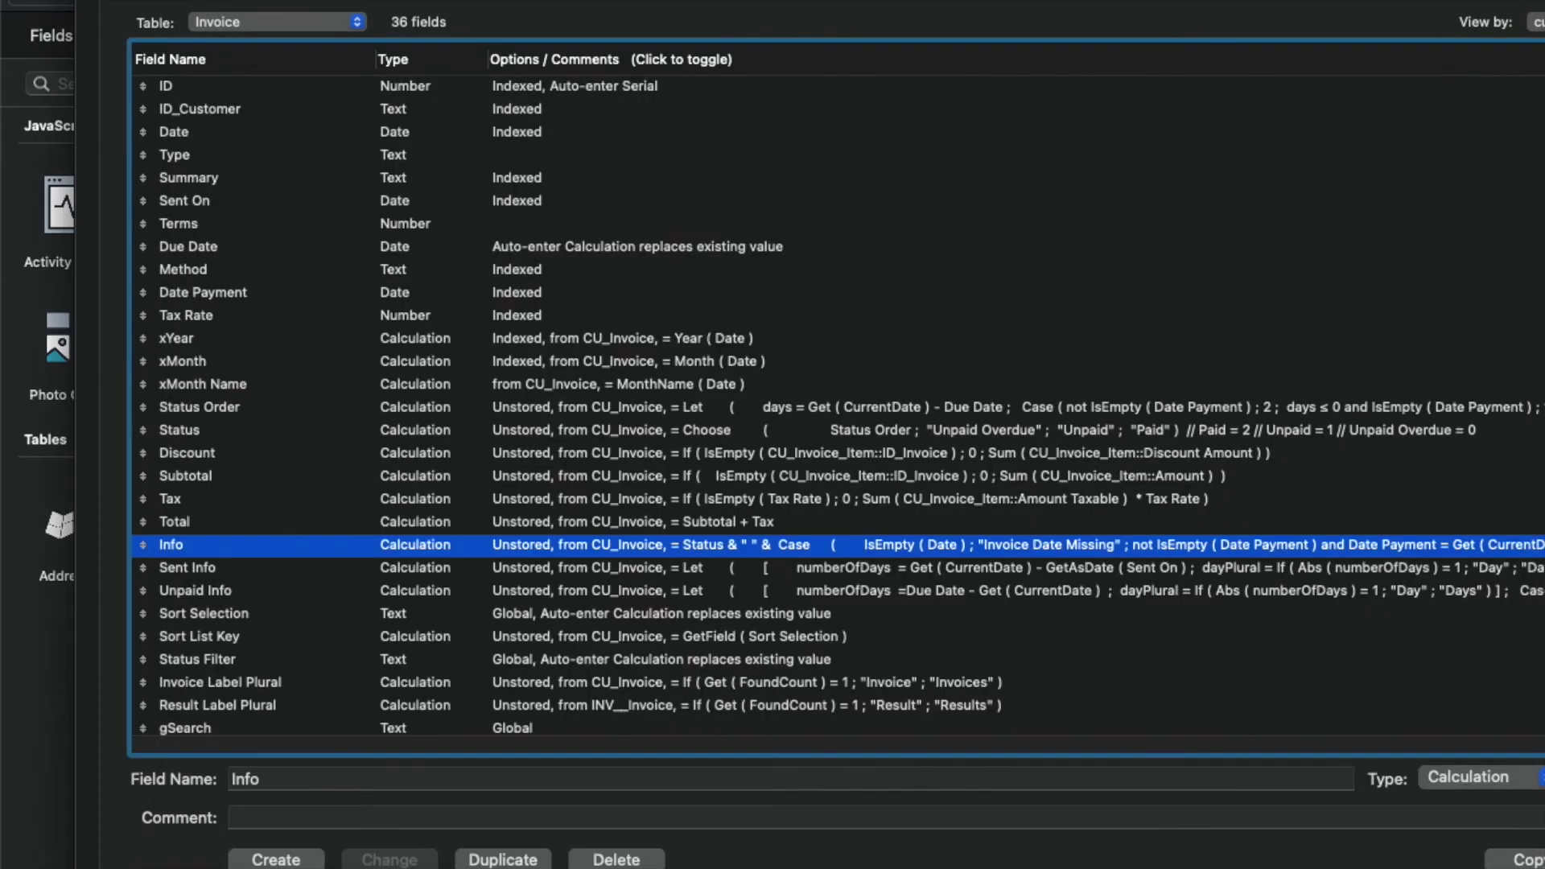
Step: Save the field changes, view invoice 25785 in Browse mode, then reopen the field definitions
key(Return)
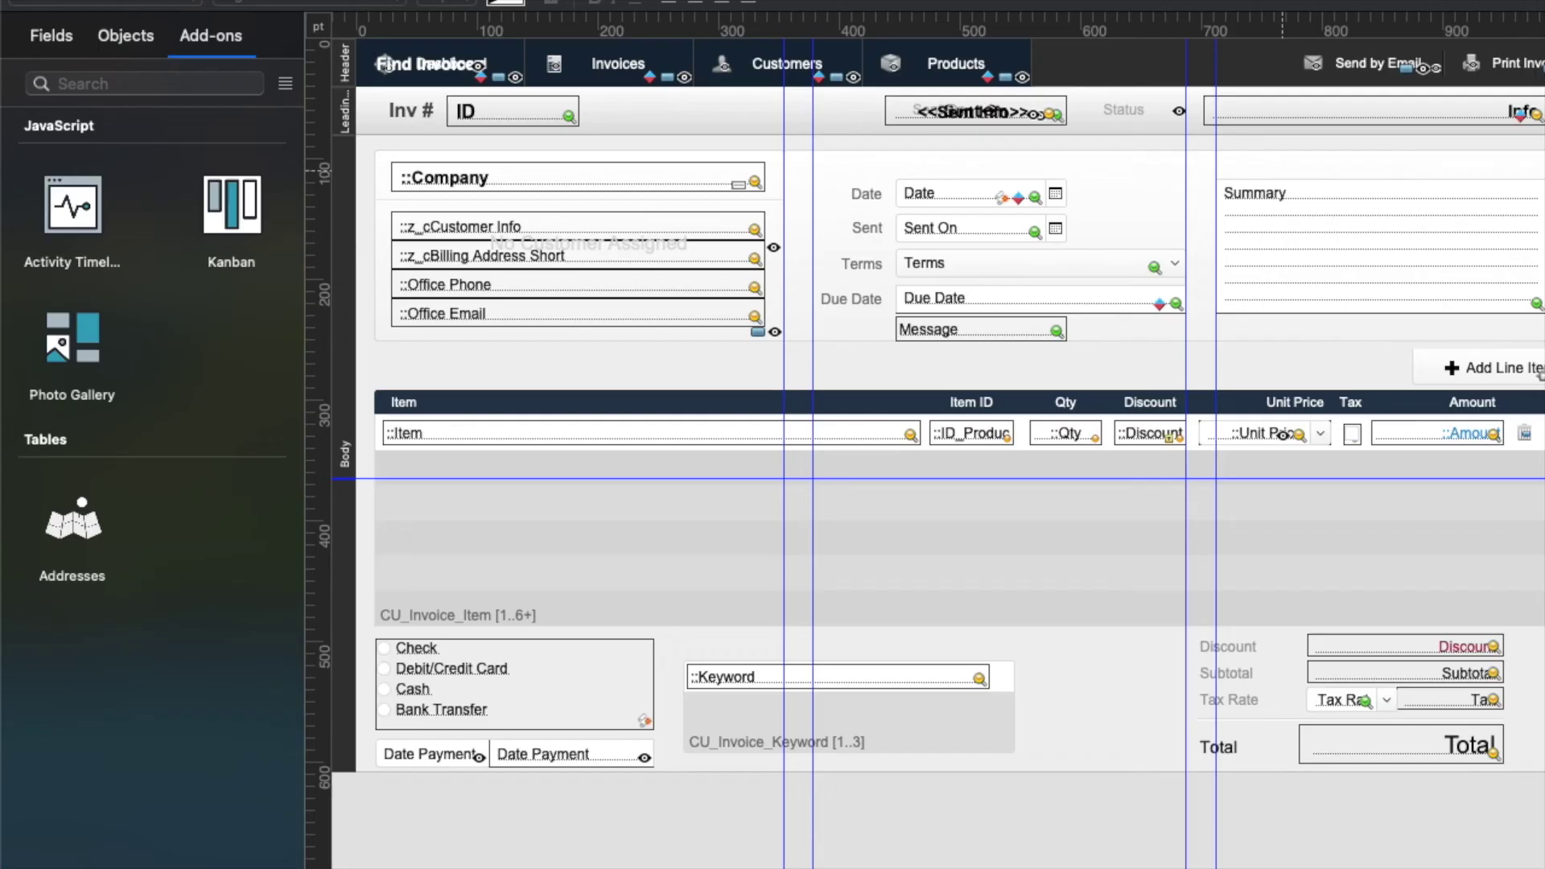
key(super+b)
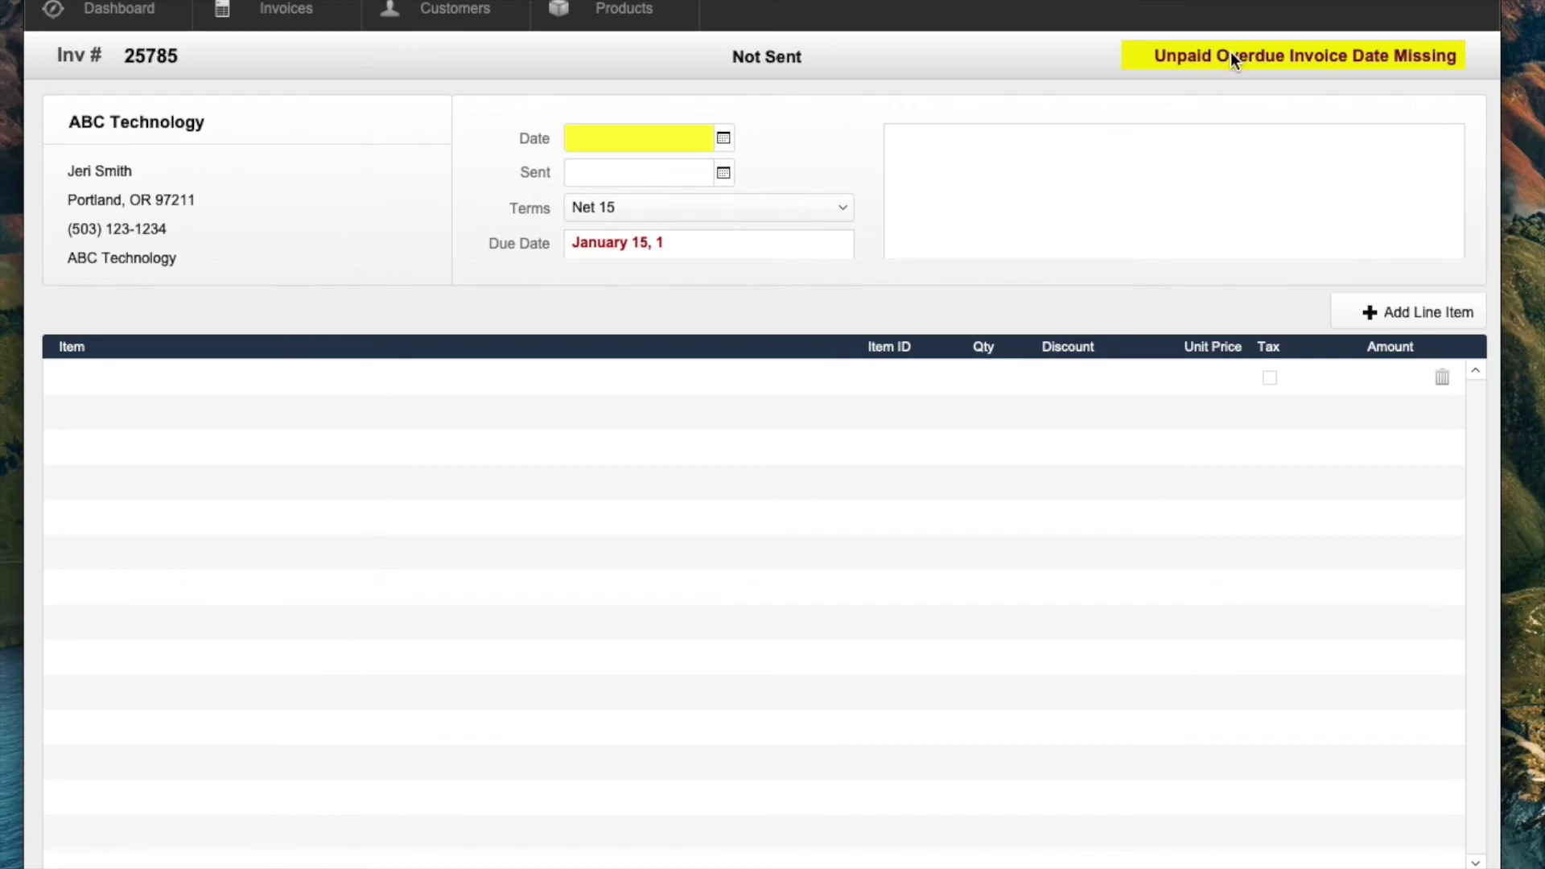
key(super+shift+d)
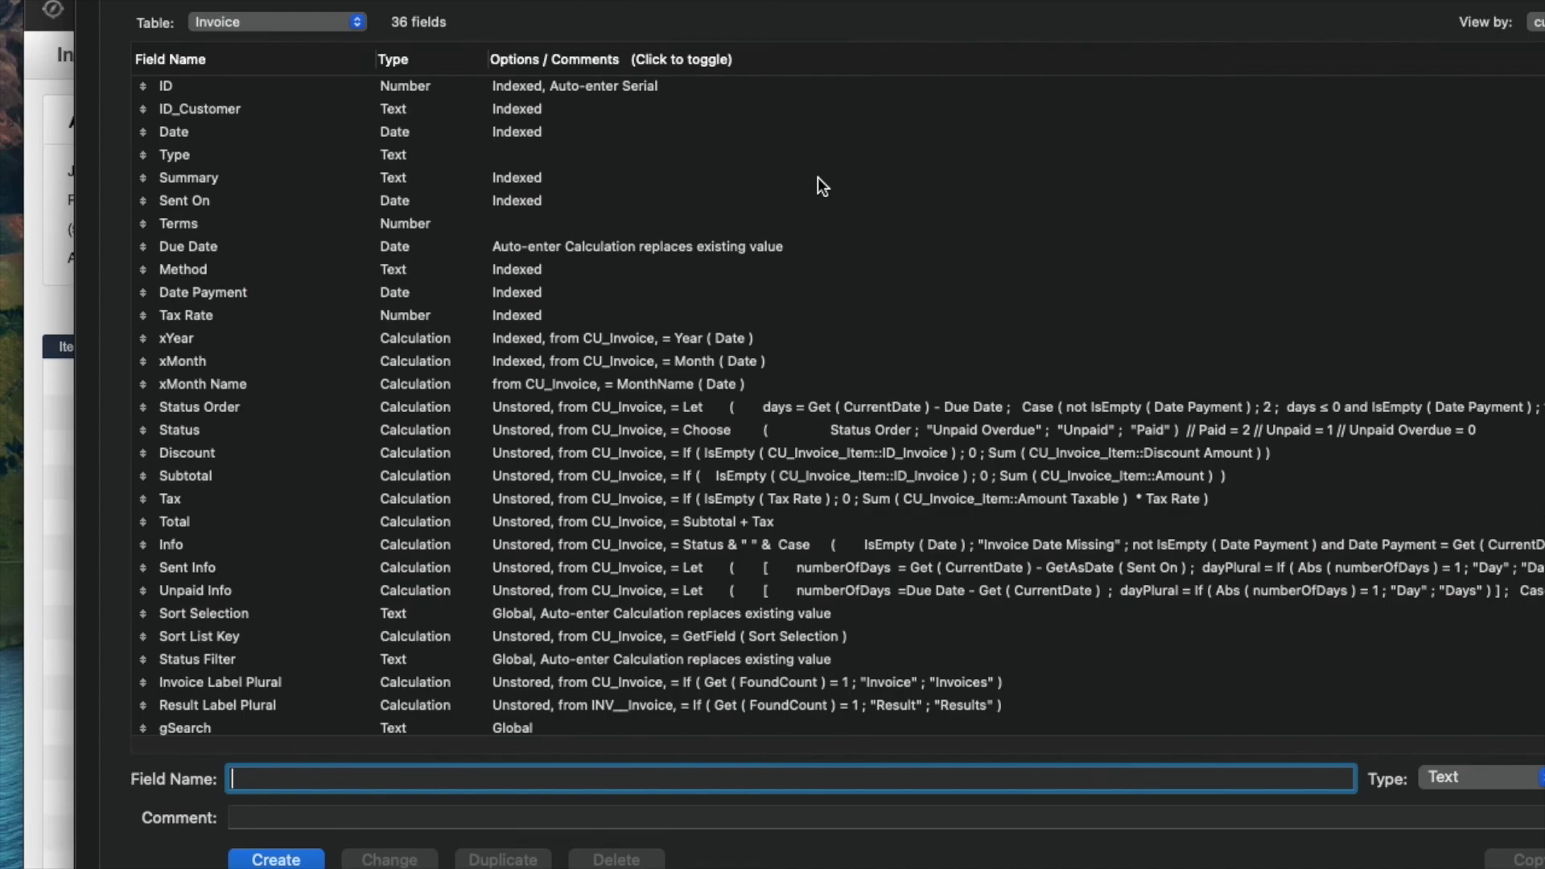
click(566, 496)
Step: Insert an en dash before "Invoice Date Missing" in the Info calculation and confirm it
key(Down)
key(Down)
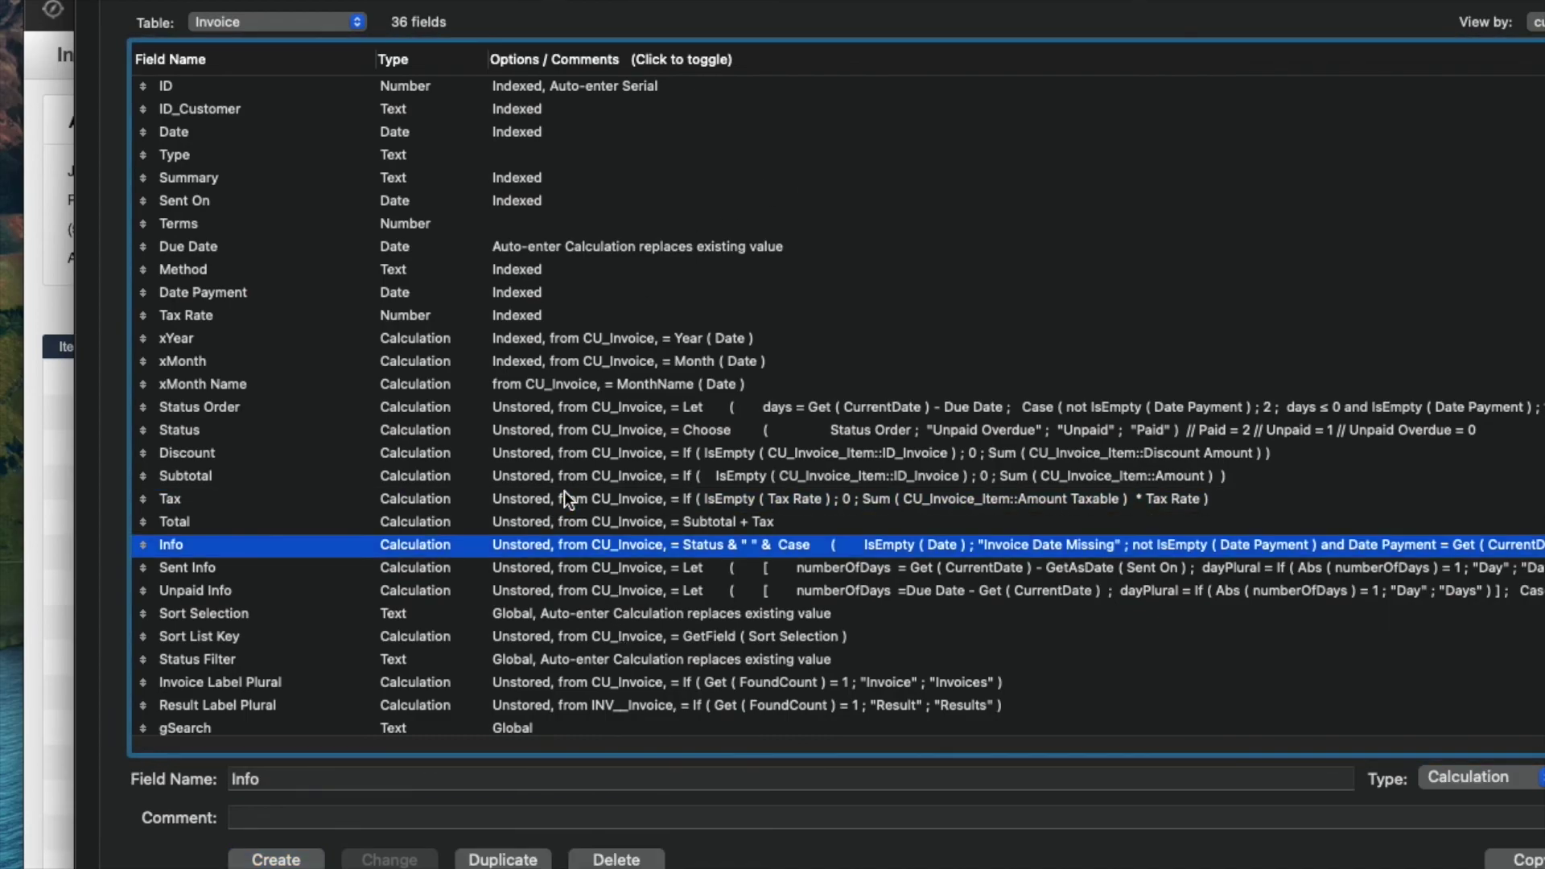
double_click(659, 550)
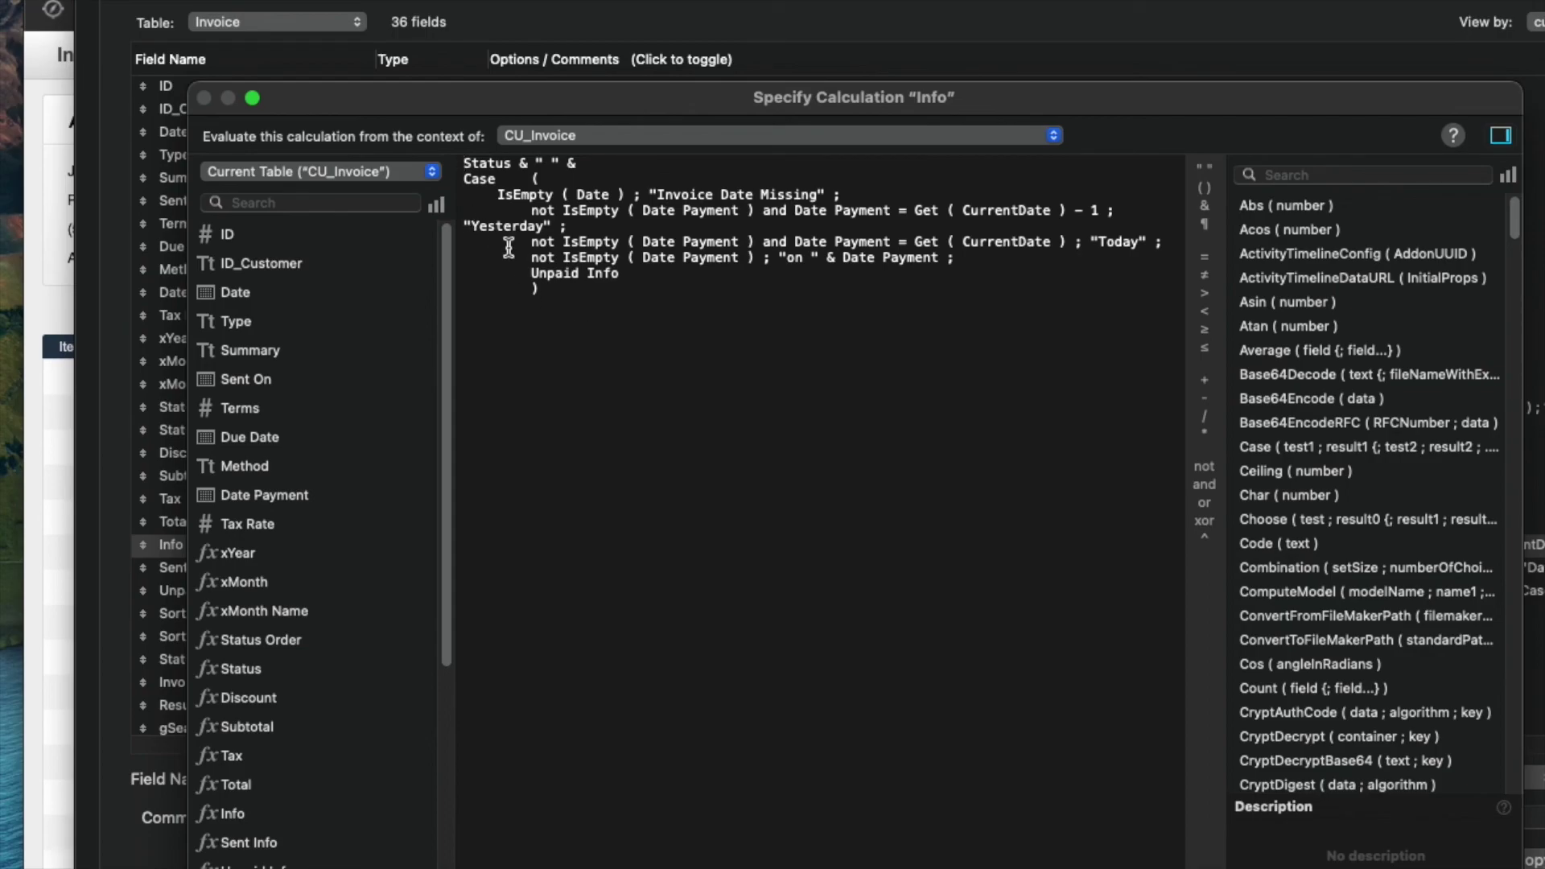
click(481, 163)
click(659, 194)
key(Left)
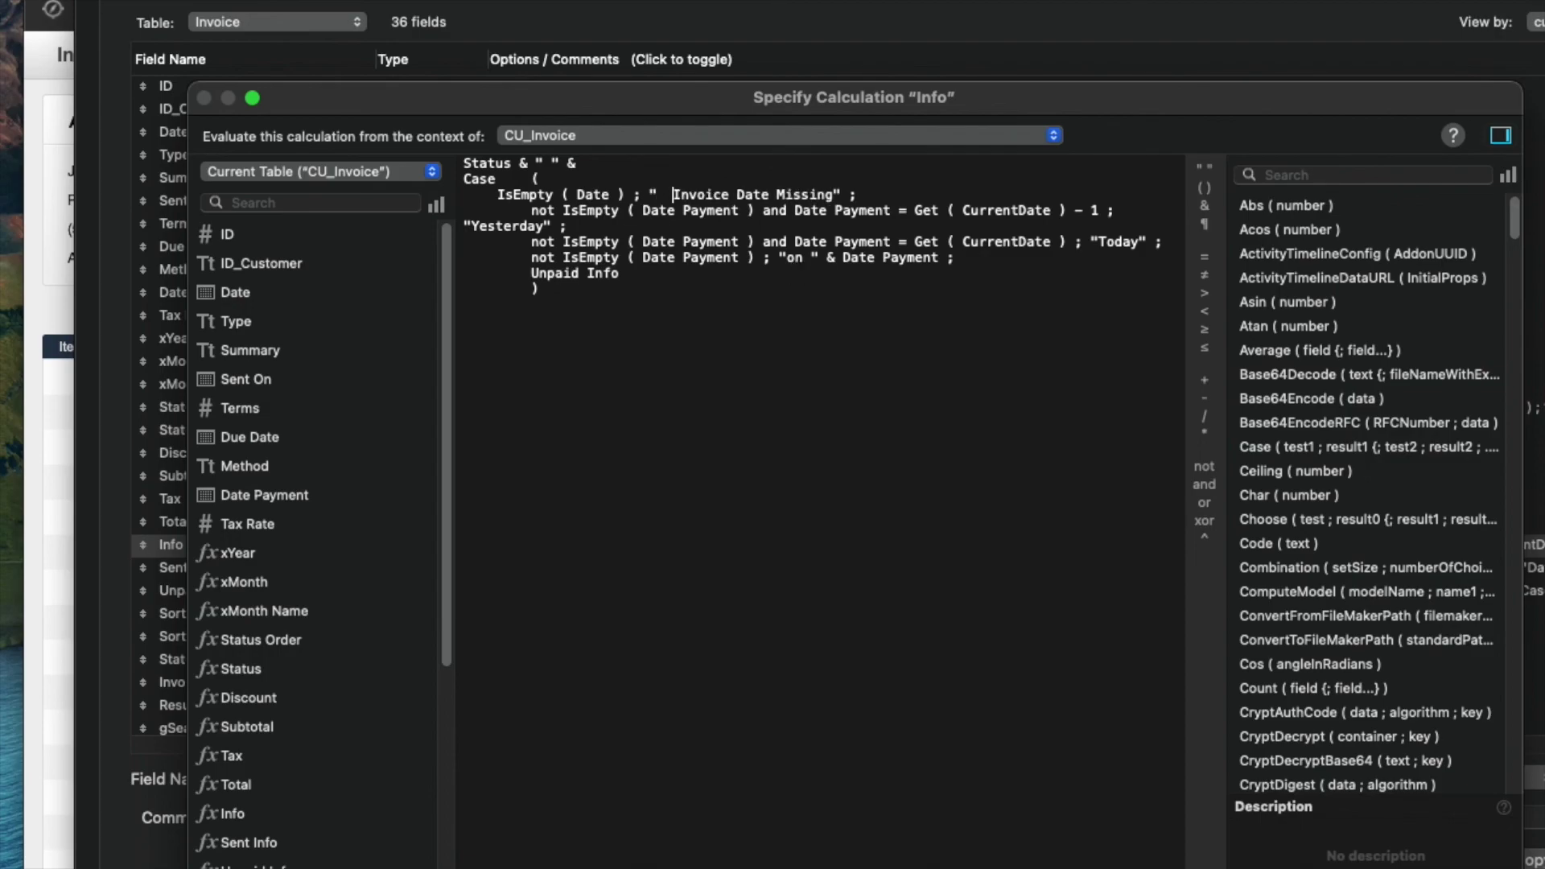
text(–)
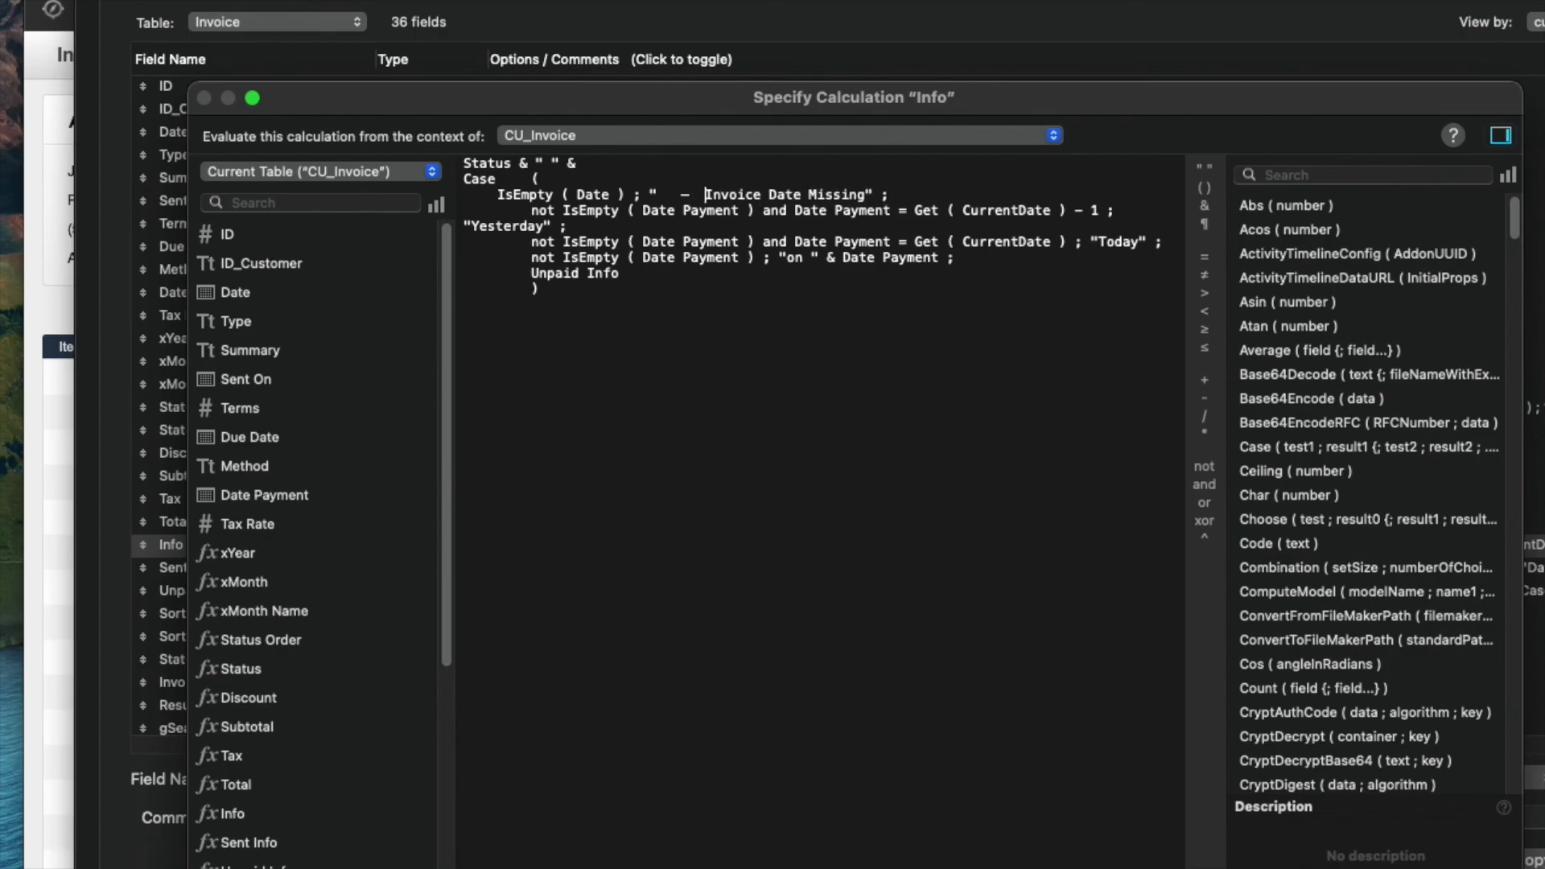
key(KP_Enter)
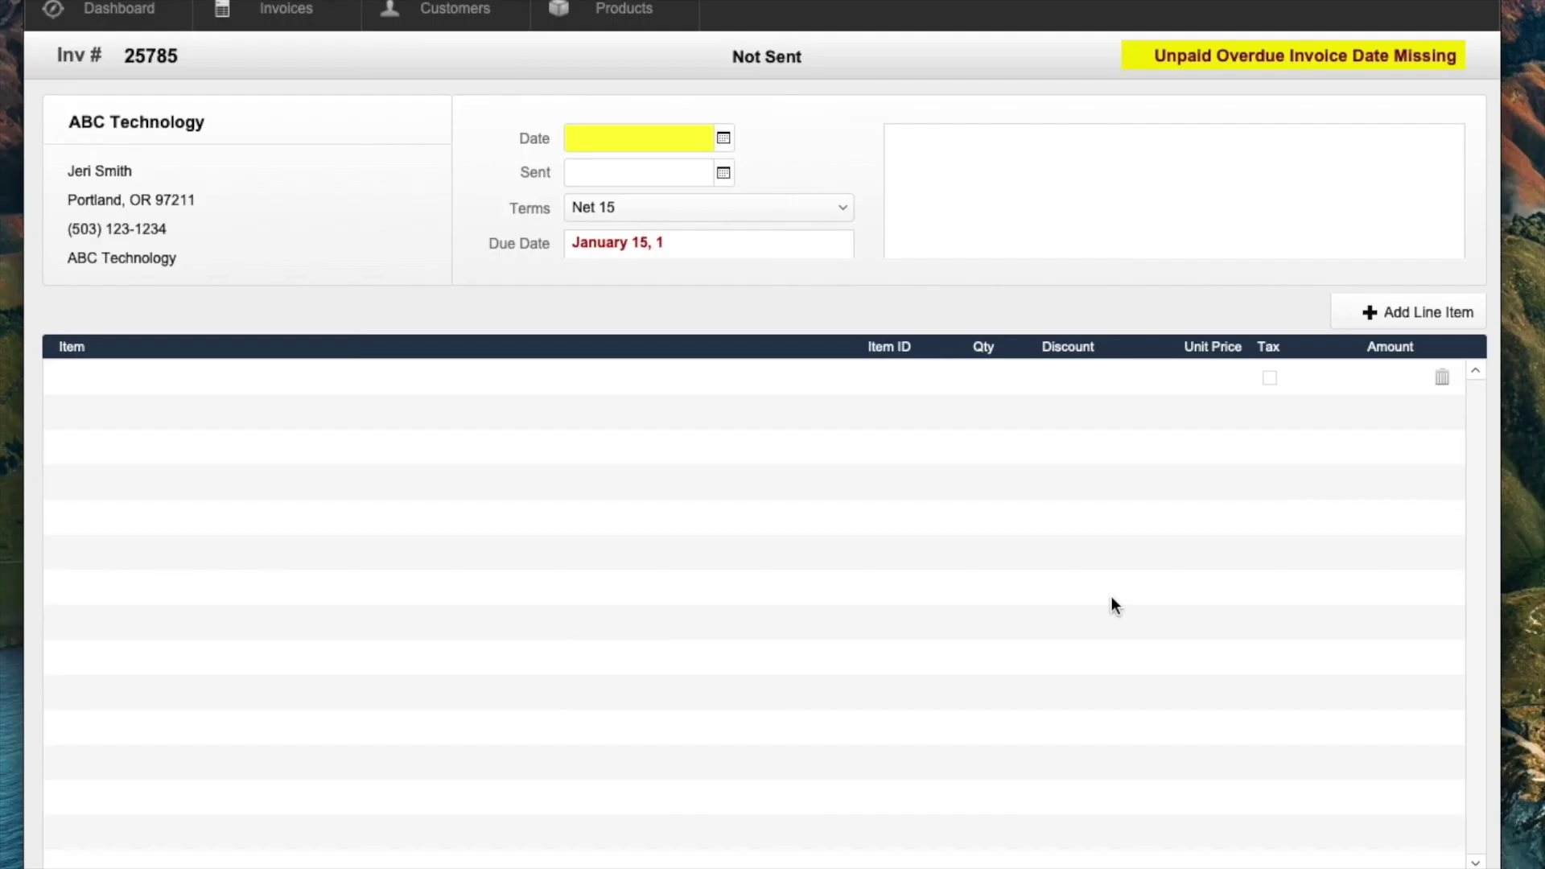